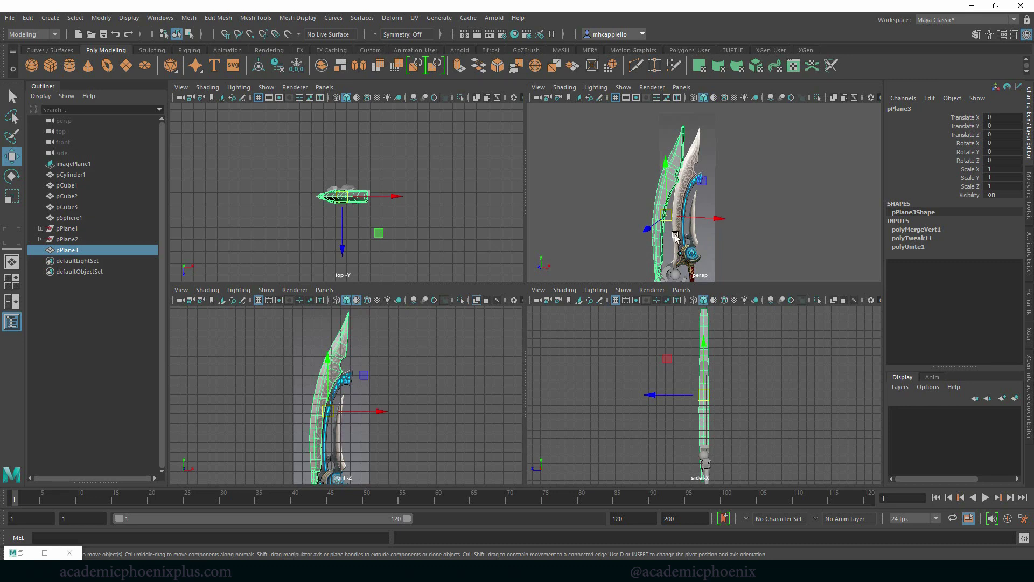
Inspect the blade model in perspective with nothing selected, and examine the reference's dark inner piece near the guard in front view
key(space)
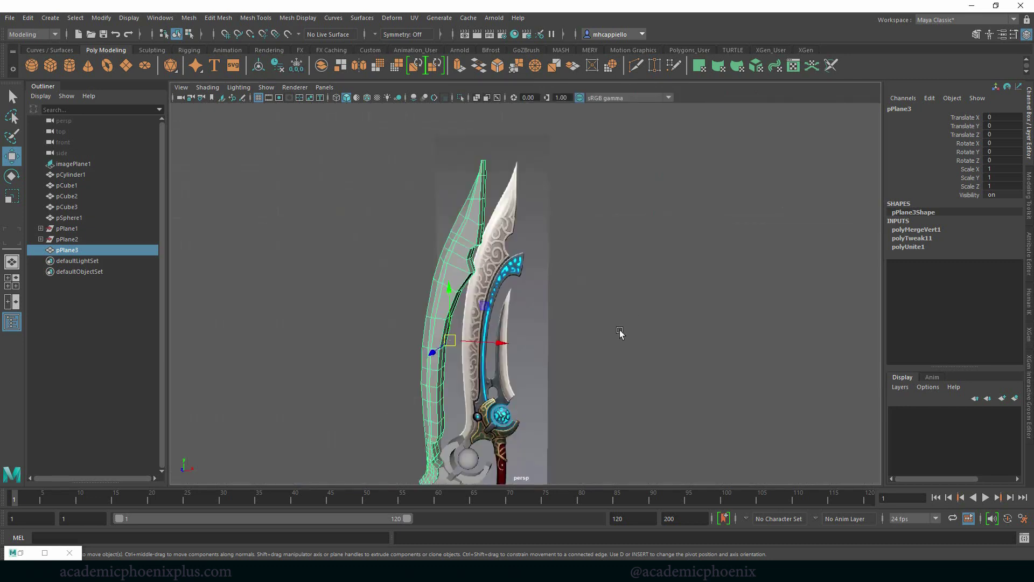
alt+drag(619, 332, 683, 273)
click(629, 305)
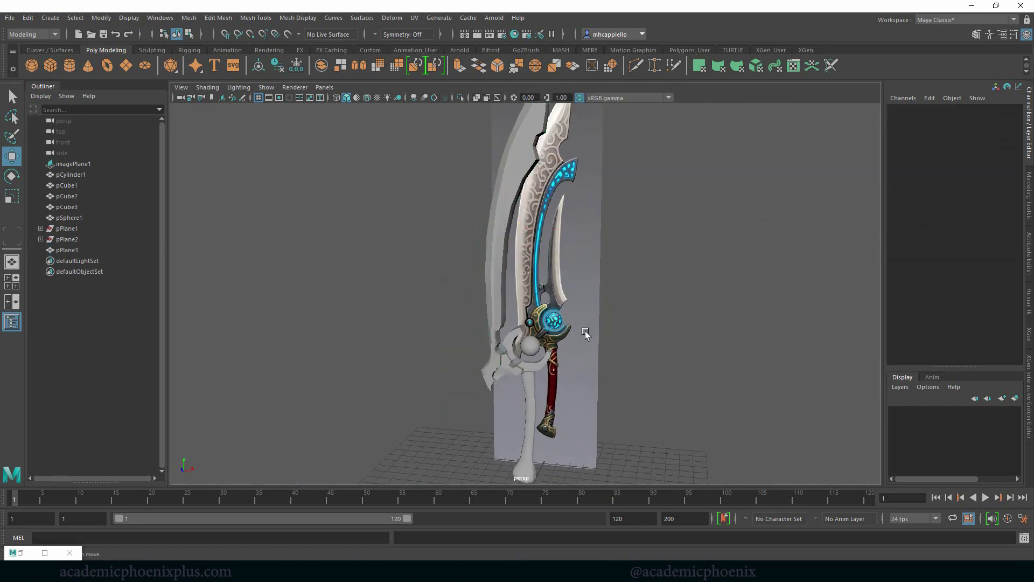
mouse_move(586, 334)
alt+mouse_down()
mouse_move(538, 323)
mouse_move(591, 338)
alt+mouse_up()
key(space)
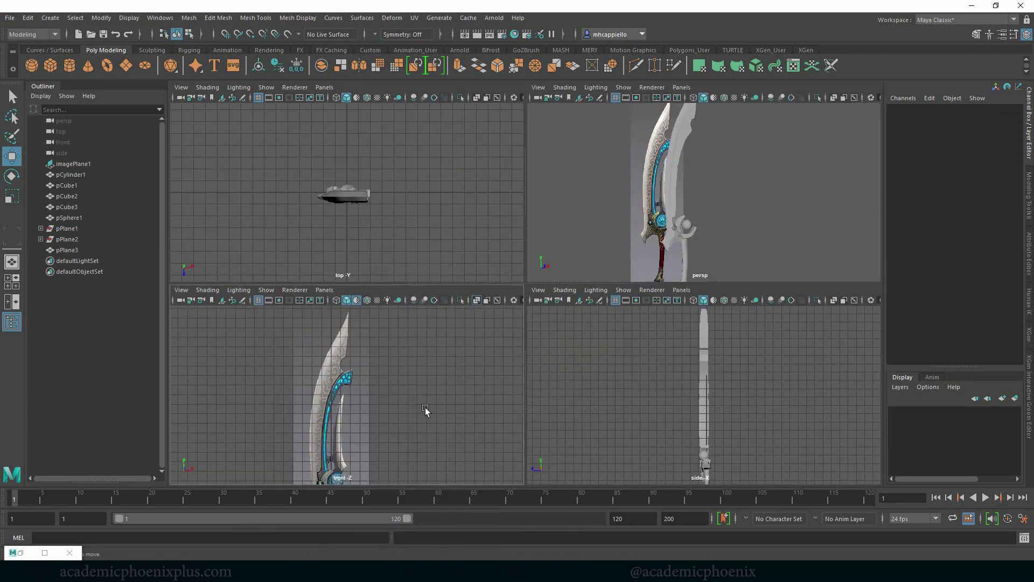
key(space)
scroll(529, 396, up, 5)
alt+middle_drag(526, 308, 581, 187)
scroll(598, 221, down, 3)
alt+middle_drag(529, 248, 499, 133)
scroll(675, 230, up, 1)
scroll(676, 230, up, 1)
alt+middle_drag(582, 307, 608, 299)
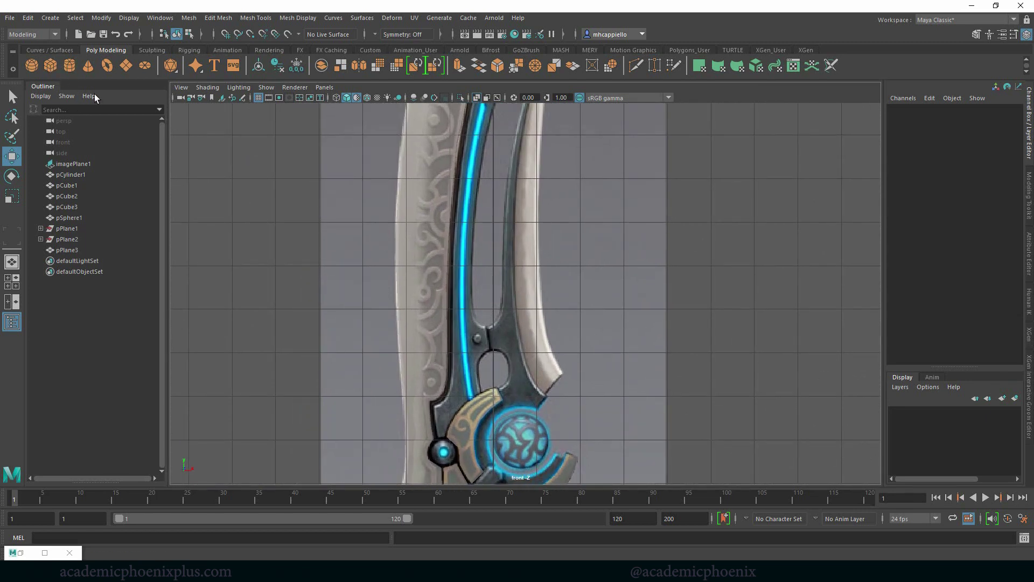
Create a polygon cube over the dark round stud beside the guard and scale it uniformly to about 0.286
click(50, 65)
key(v)
middle_drag(443, 431, 435, 438)
key(r)
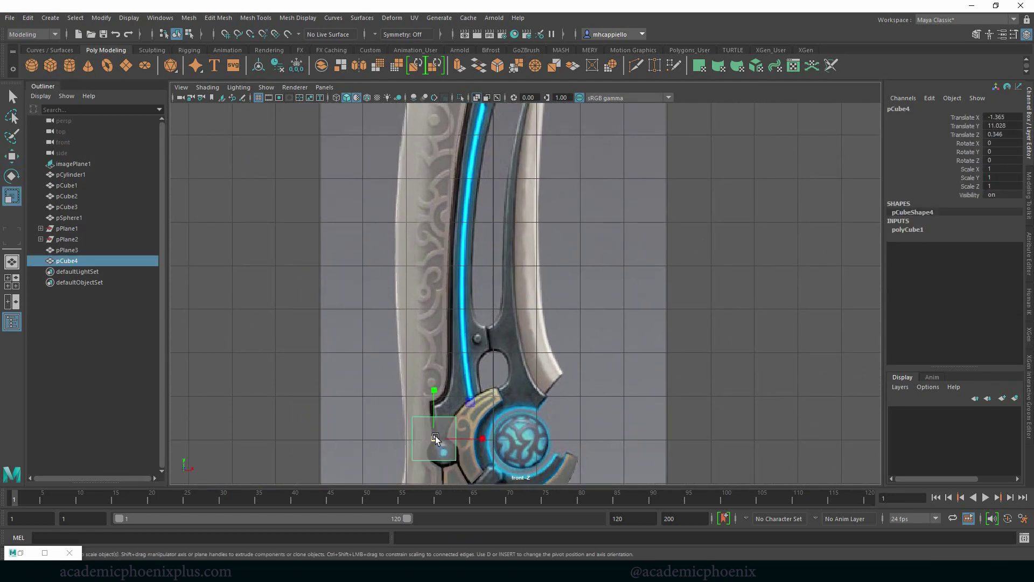
drag(435, 437, 407, 441)
key(f)
alt+right_drag(636, 325, 306, 229)
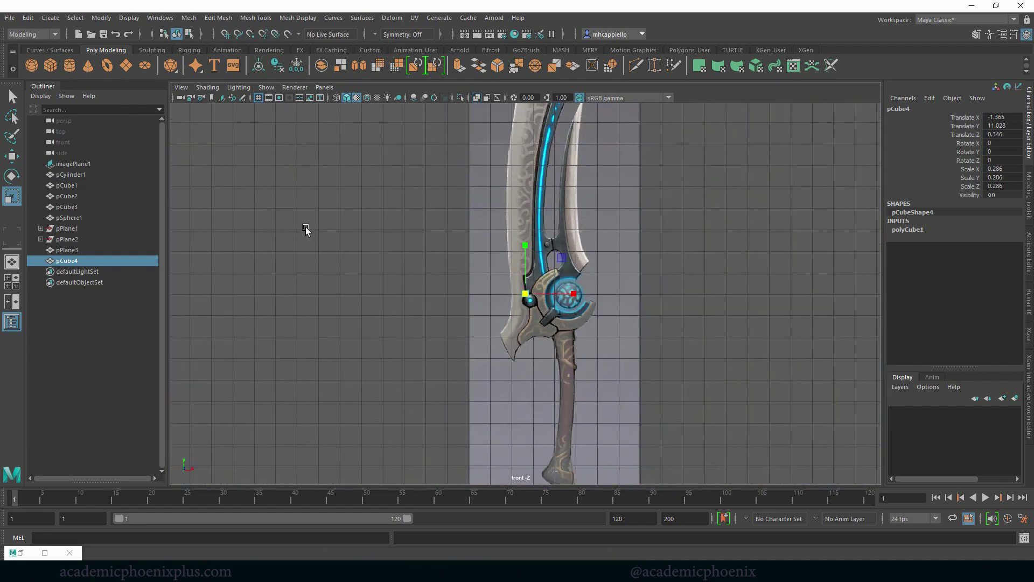
scroll(306, 230, up, 5)
Save the scene as a new file
click(10, 18)
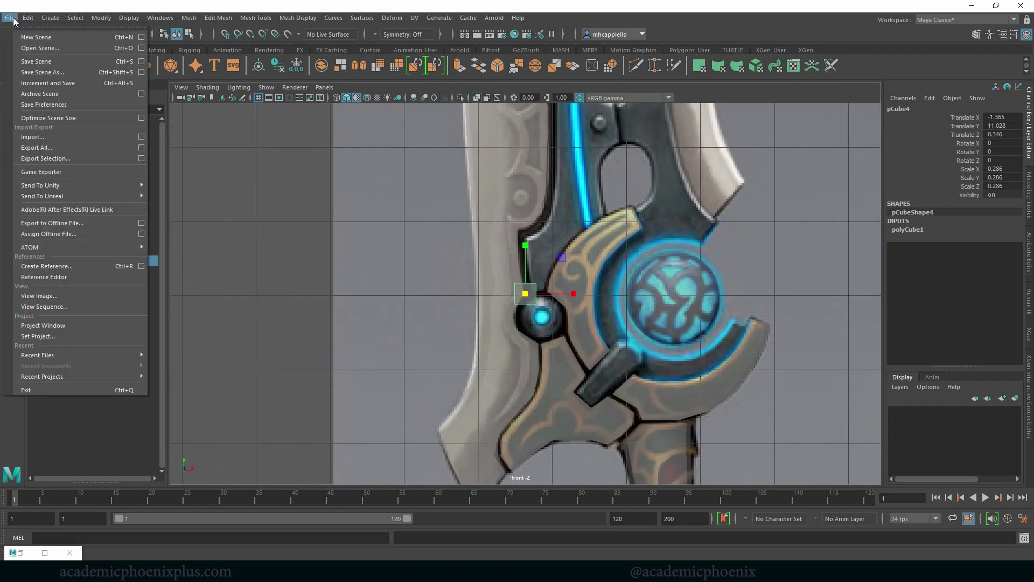
click(38, 72)
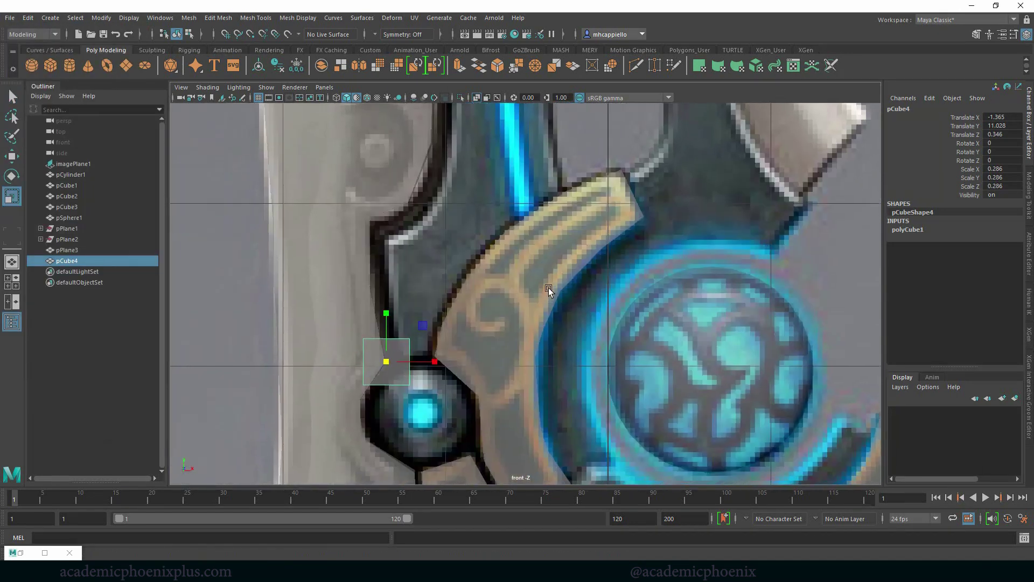
Move the cube just above the round stud, to about X -1.19 and Y 11.207, and shrink it to about 0.232
scroll(390, 360, up, 3)
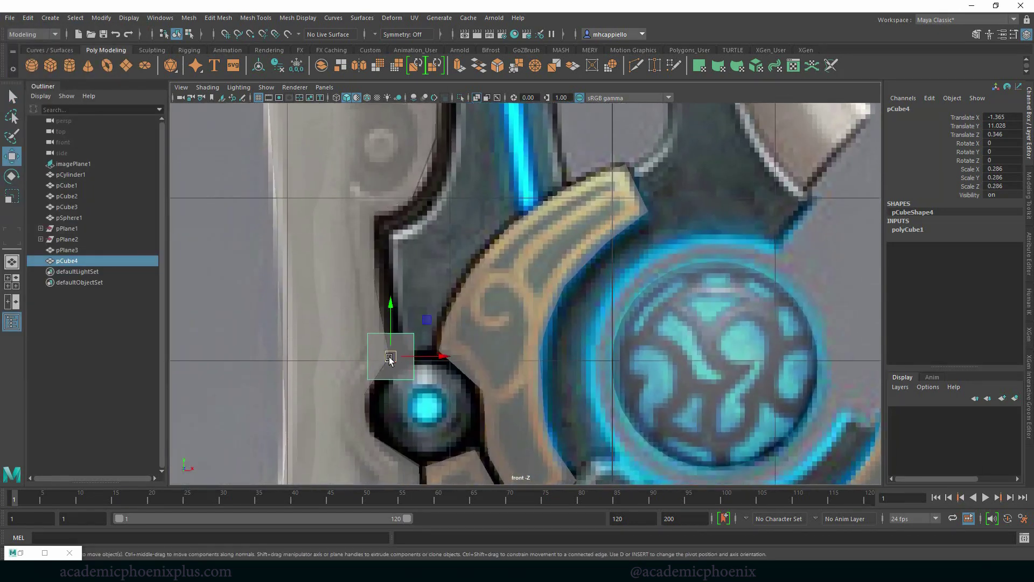
drag(390, 359, 414, 330)
key(r)
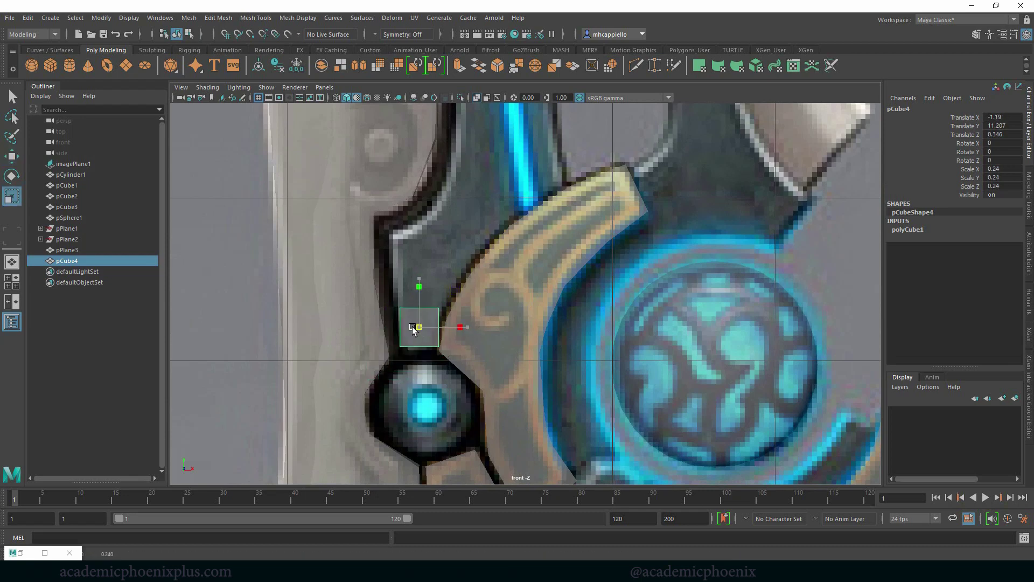
scroll(467, 339, up, 4)
Reshape the cube's four front-view corners to fit the base of the dark inner piece between the blade and the gold ornament
right_drag(408, 322, 387, 337)
click(387, 338)
key(w)
drag(388, 338, 437, 350)
click(437, 339)
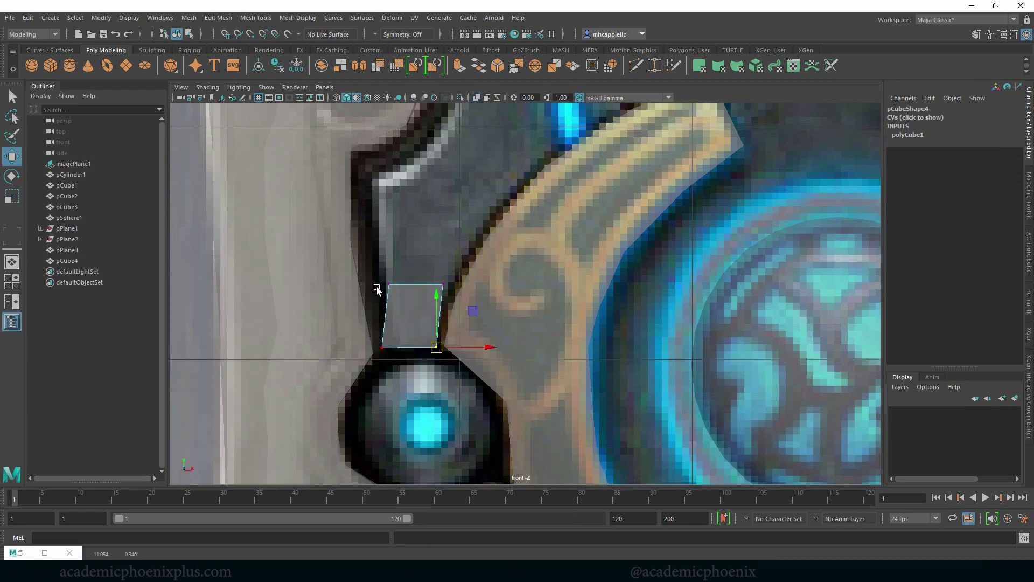
mouse_move(376, 274)
mouse_down()
mouse_move(395, 290)
mouse_move(381, 288)
mouse_up()
drag(452, 295, 436, 278)
drag(445, 288, 448, 292)
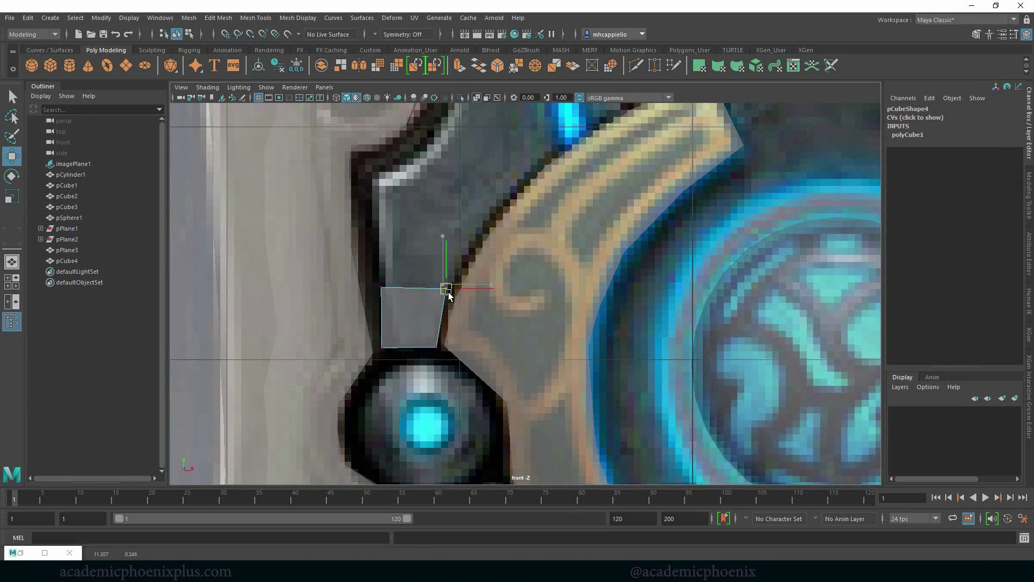
Return the reshaped cube to object mode and stretch it through the sword's depth between the blade and the guard
key(space)
key(space)
alt+drag(626, 274, 547, 321)
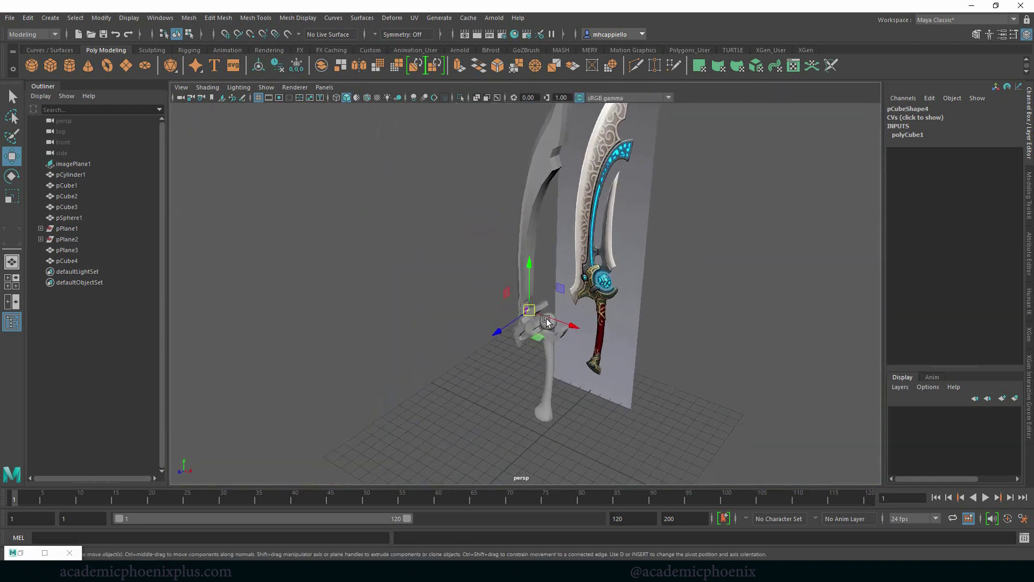
key(f)
alt+right_drag(559, 334, 232, 242)
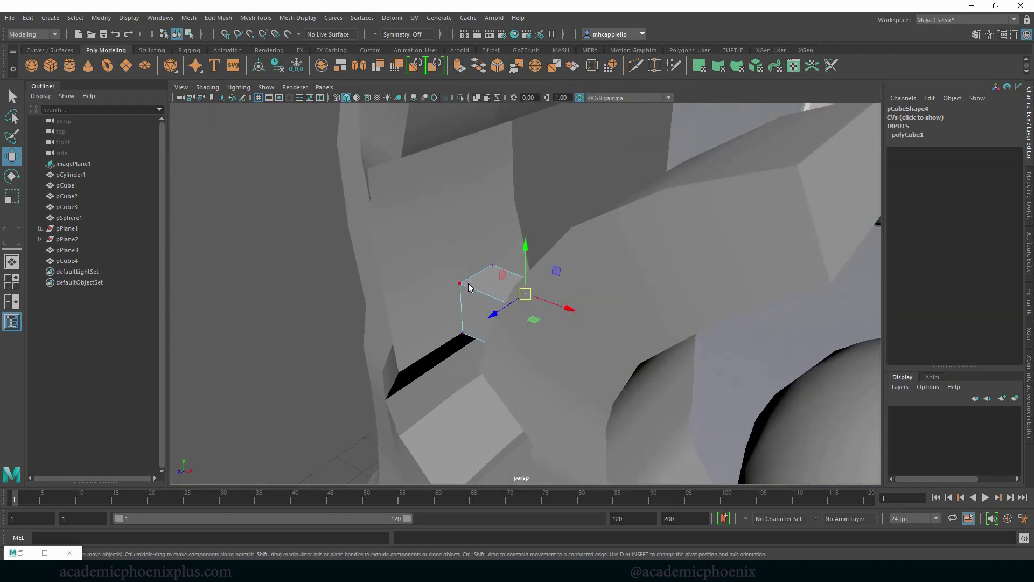
right_drag(468, 287, 513, 273)
alt+drag(493, 296, 445, 349)
key(r)
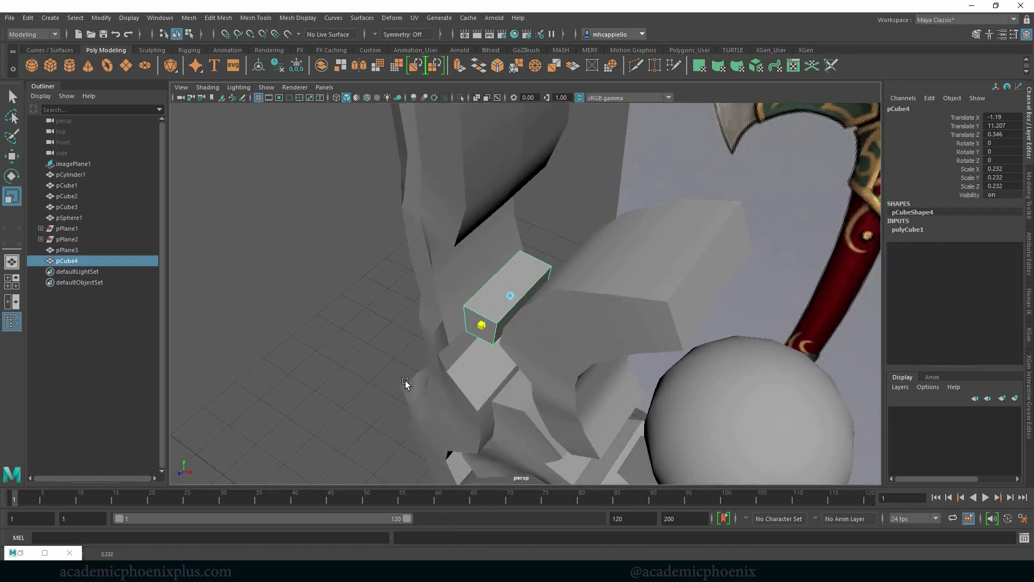
alt+drag(405, 380, 599, 310)
Extrude the cube's upper face upward by about 0.391 along the dark inner piece in front view
key(space)
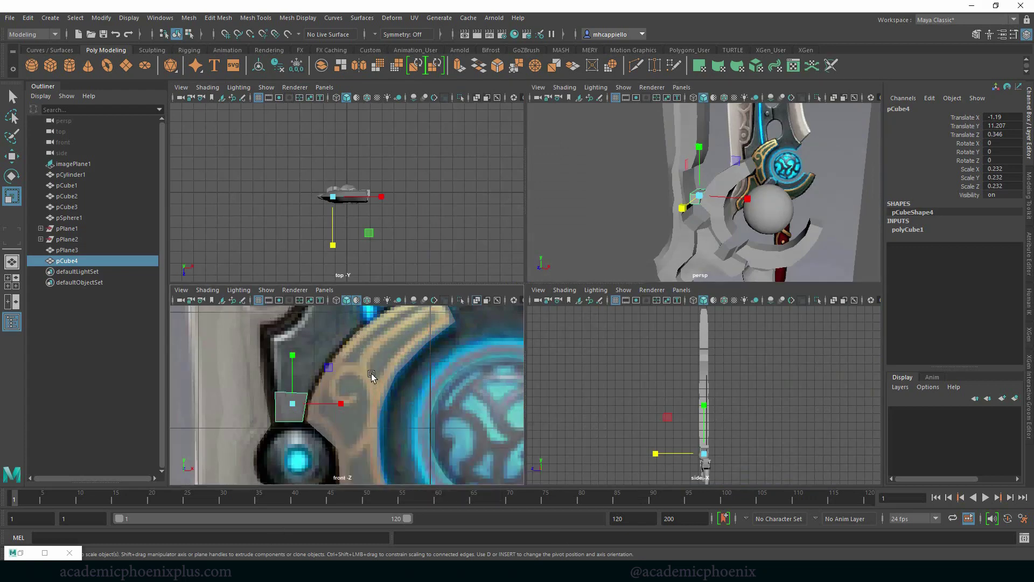
key(space)
scroll(394, 323, up, 5)
mouse_move(395, 313)
right_down()
mouse_move(386, 337)
mouse_move(390, 317)
right_up()
double_click(405, 318)
ctrl+drag(504, 386, 253, 357)
scroll(511, 301, down, 5)
key(ctrl+e)
scroll(797, 412, up, 3)
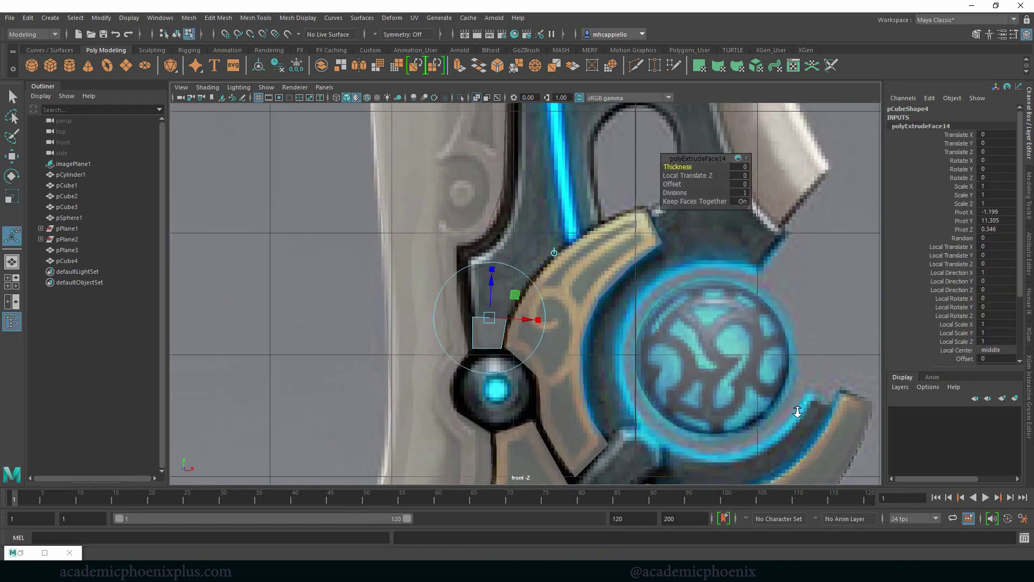
scroll(493, 292, up, 2)
drag(493, 293, 514, 229)
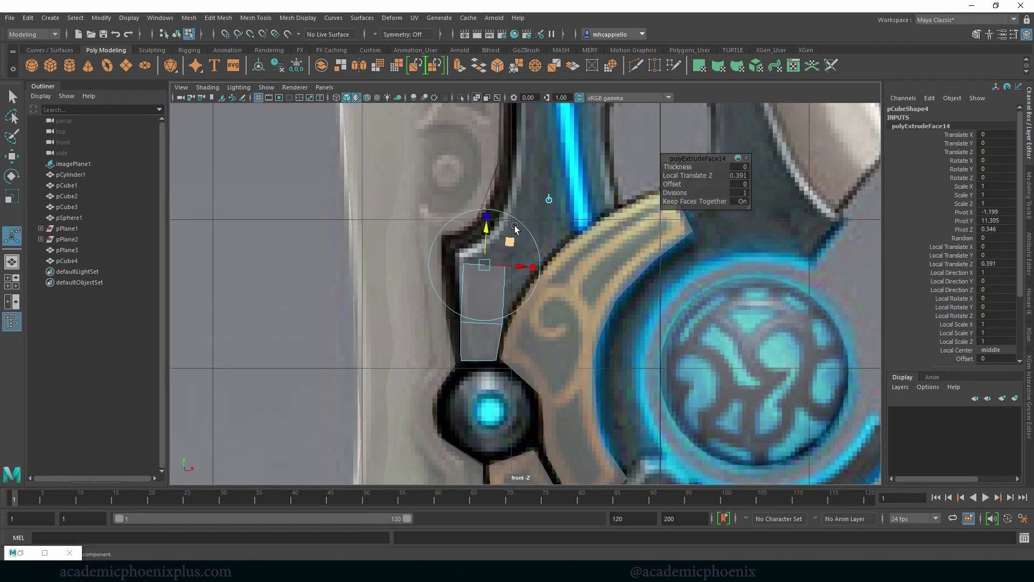
Rotate the extruded end face by about 37 degrees and reposition it to follow the bend along the gold ornament
drag(527, 303, 495, 316)
key(r)
drag(489, 266, 502, 286)
key(w)
key(r)
key(ctrl+z)
key(ctrl+z)
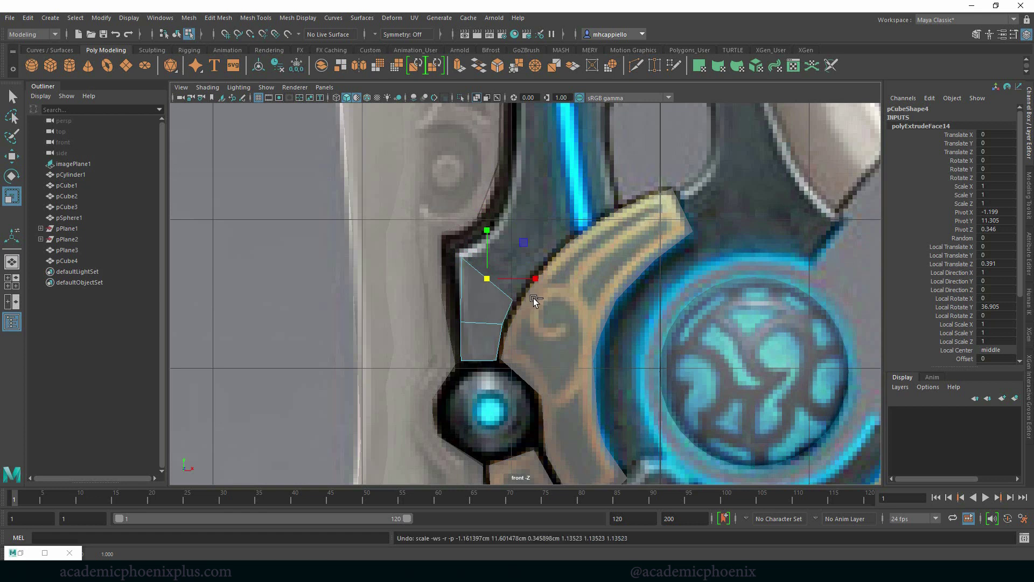
key(w)
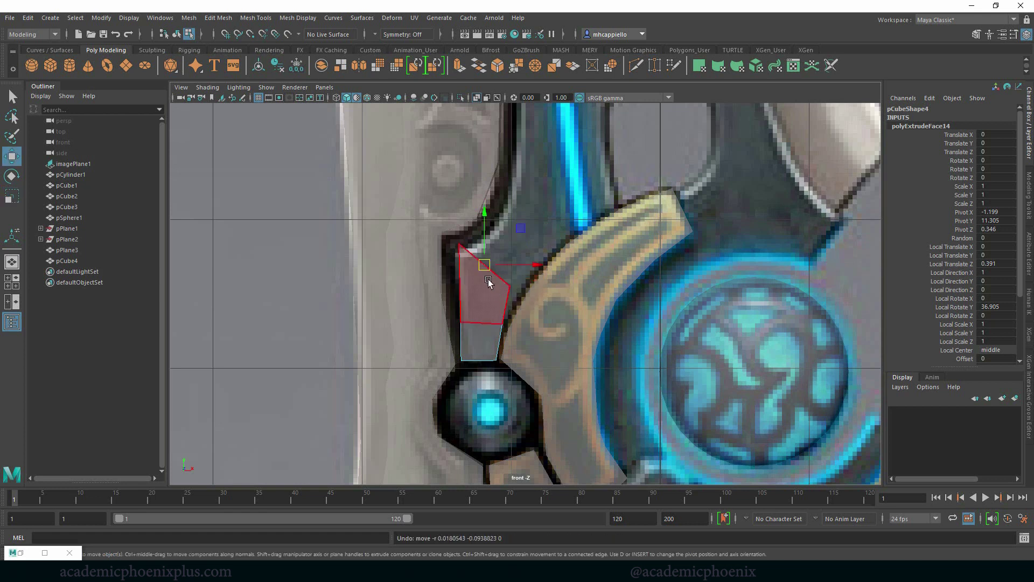
drag(484, 268, 485, 280)
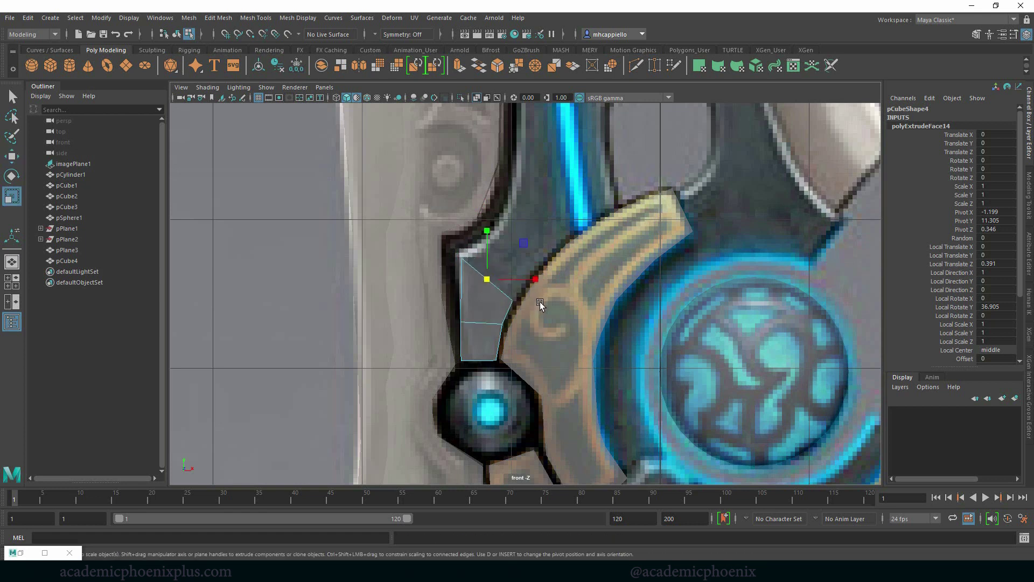
Extrude the angled end face by about 0.354, shifting it sideways 0.038 and narrowing it to about 0.773
key(ctrl+e)
drag(501, 270, 548, 262)
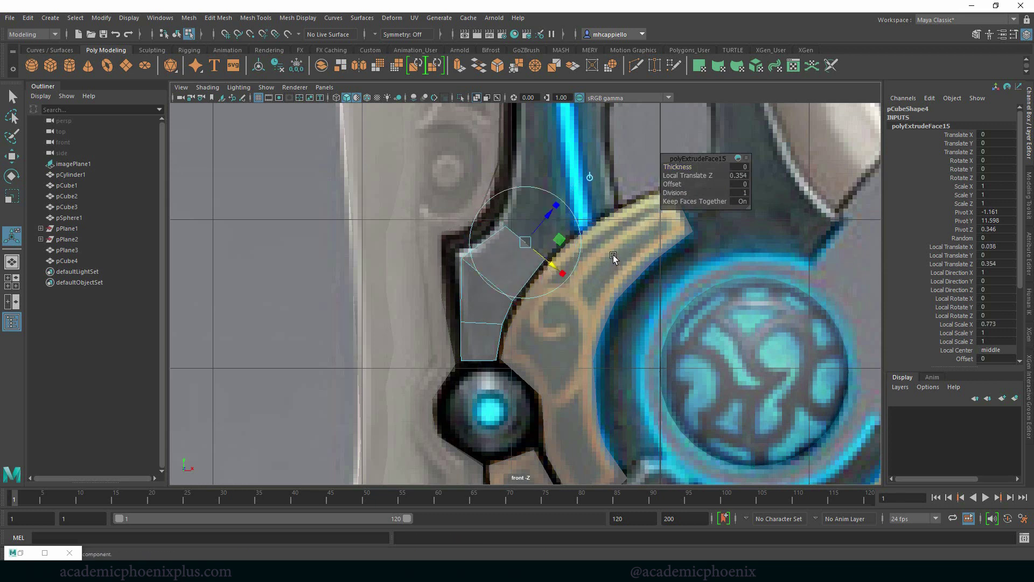
alt+middle_drag(613, 254, 548, 343)
drag(506, 304, 531, 273)
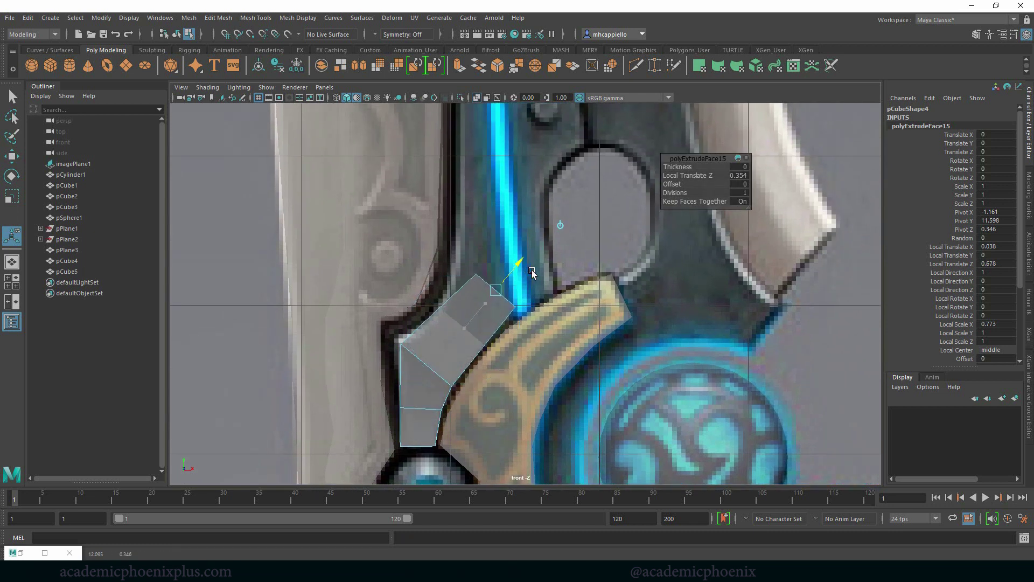
key(ctrl+z)
key(ctrl+z)
Reselect the strip's end face, extrude it by about 0.306, shift it sideways -0.076 and widen it to about 1.607
click(587, 375)
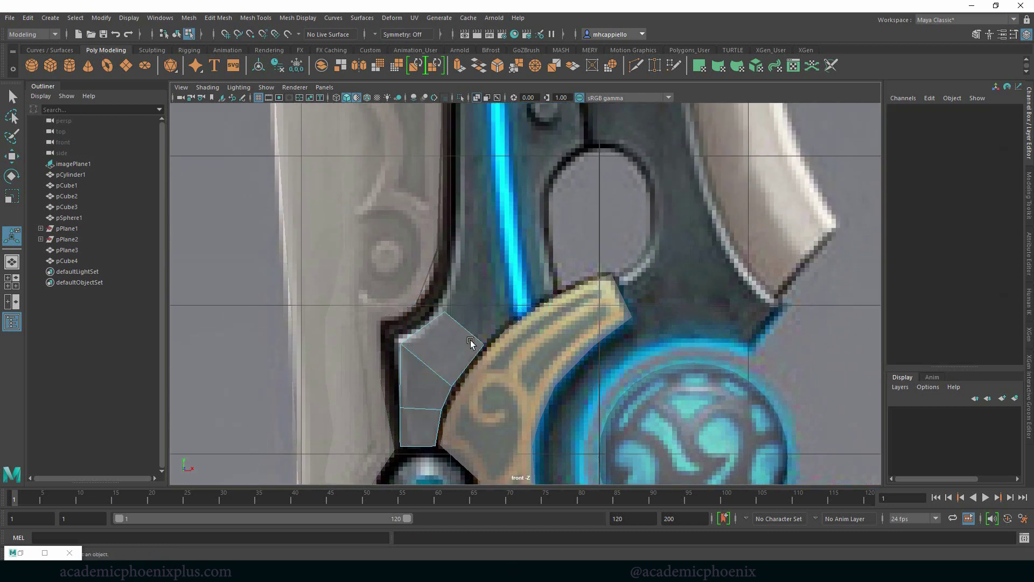
click(458, 335)
click(388, 346)
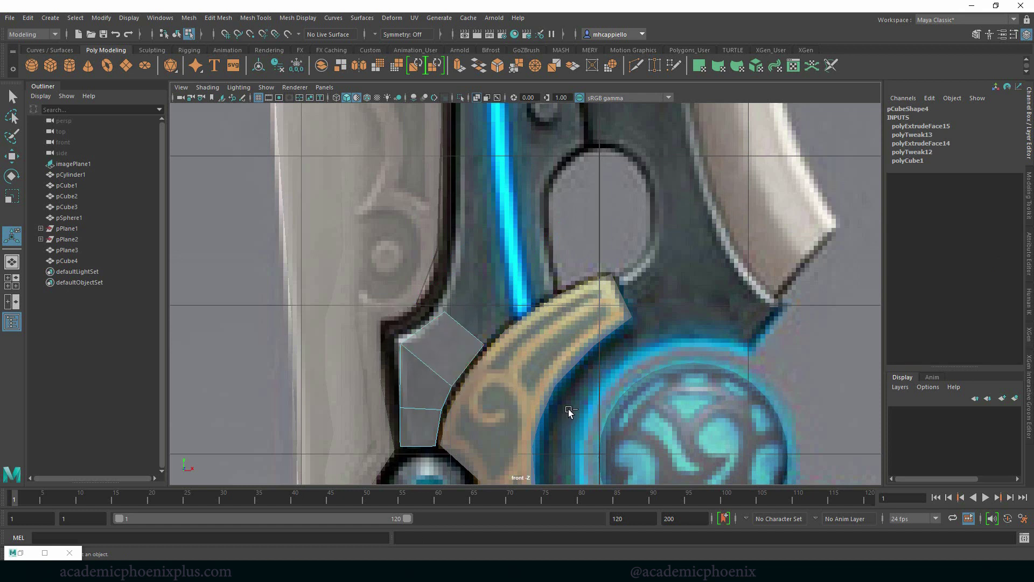
key(ctrl+e)
drag(487, 303, 517, 268)
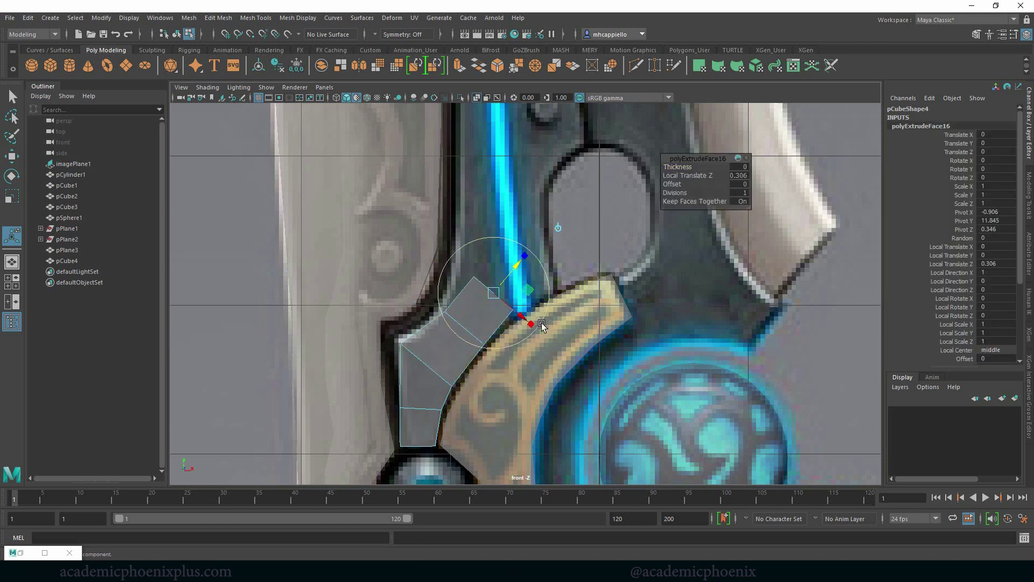
mouse_move(541, 324)
mouse_down()
mouse_move(509, 303)
mouse_move(534, 320)
mouse_up()
alt+middle_drag(567, 319, 573, 357)
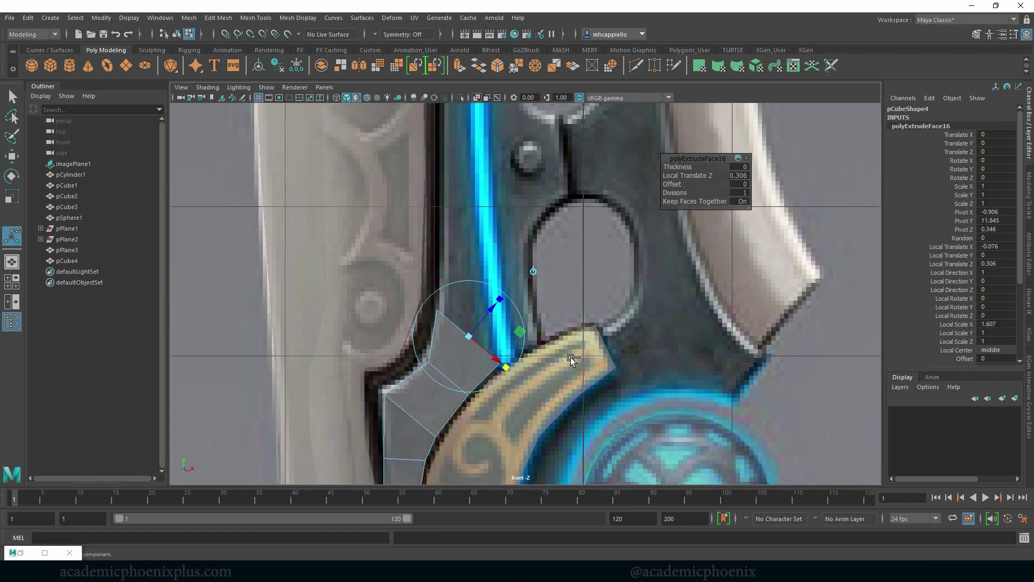
Extrude the end face by about 0.342, rotate it about 29.5 degrees and move it toward the oval opening
key(ctrl+e)
drag(497, 304, 550, 281)
drag(546, 326, 526, 343)
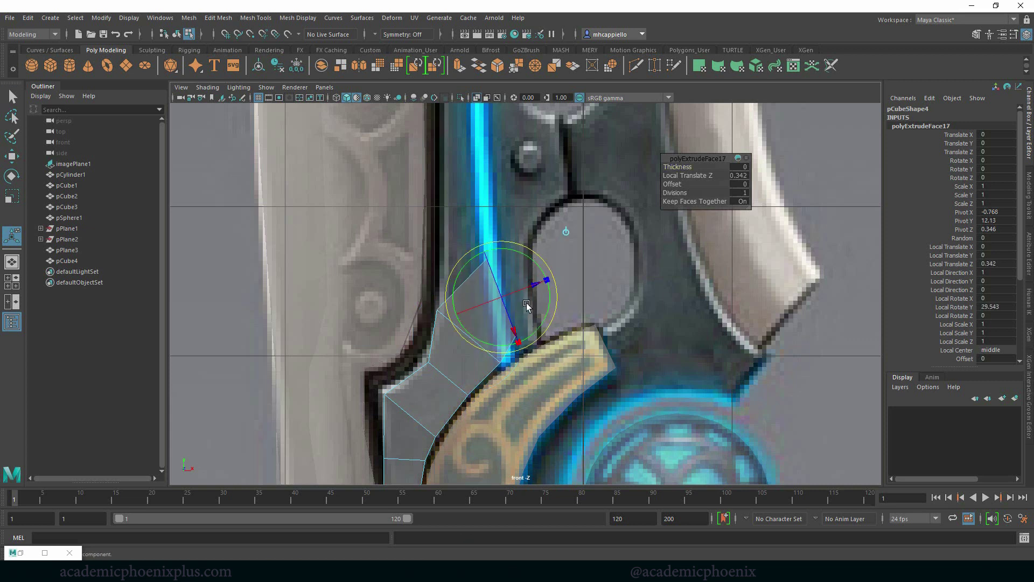
key(w)
drag(503, 297, 529, 304)
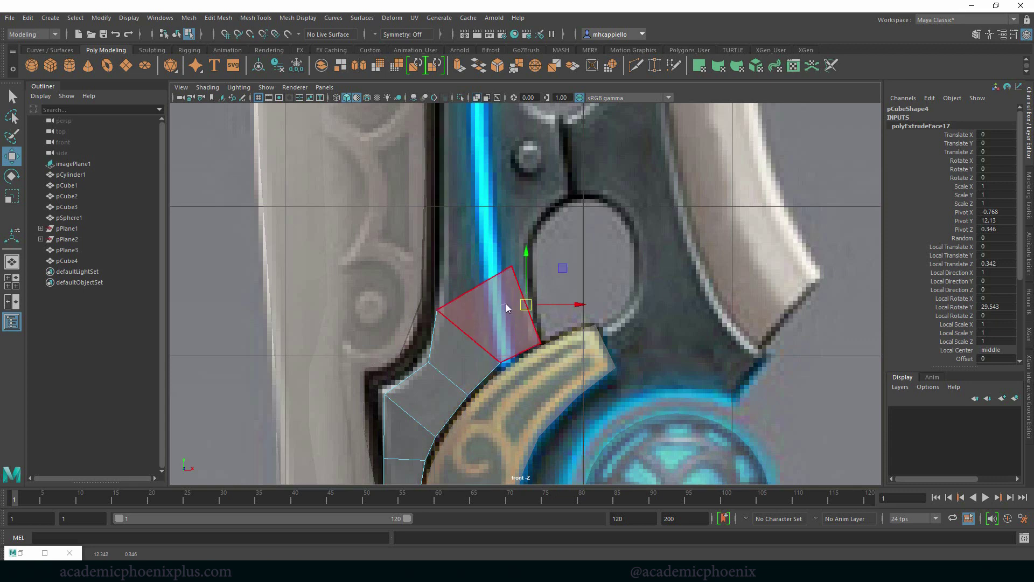
Move the end segment's upper corner vertices down to the near edge of the oval opening, levelling the segment's top
right_drag(502, 300, 458, 271)
drag(499, 249, 535, 306)
alt+middle_drag(546, 294, 523, 325)
scroll(597, 313, up, 2)
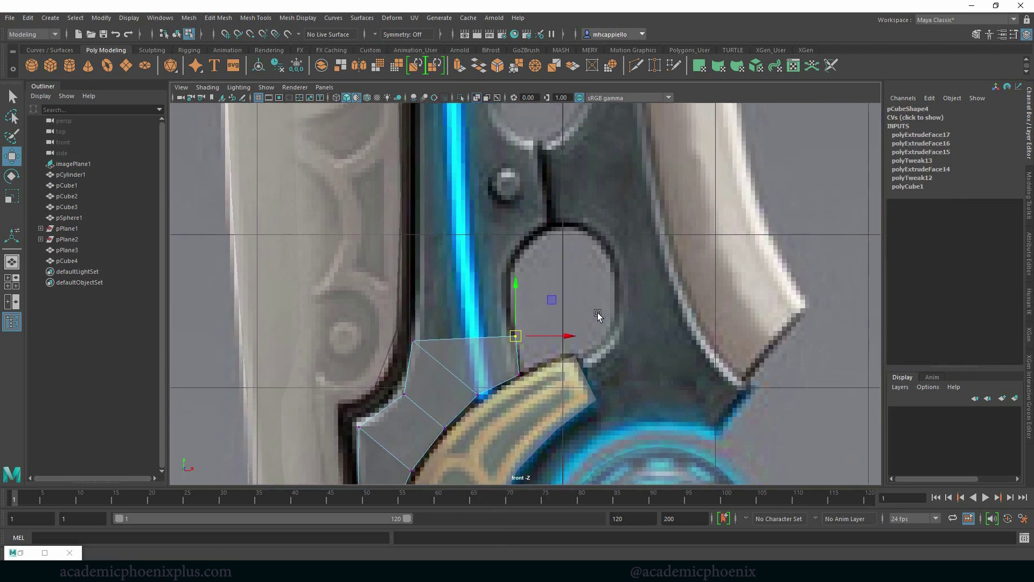
alt+middle_drag(563, 290, 569, 324)
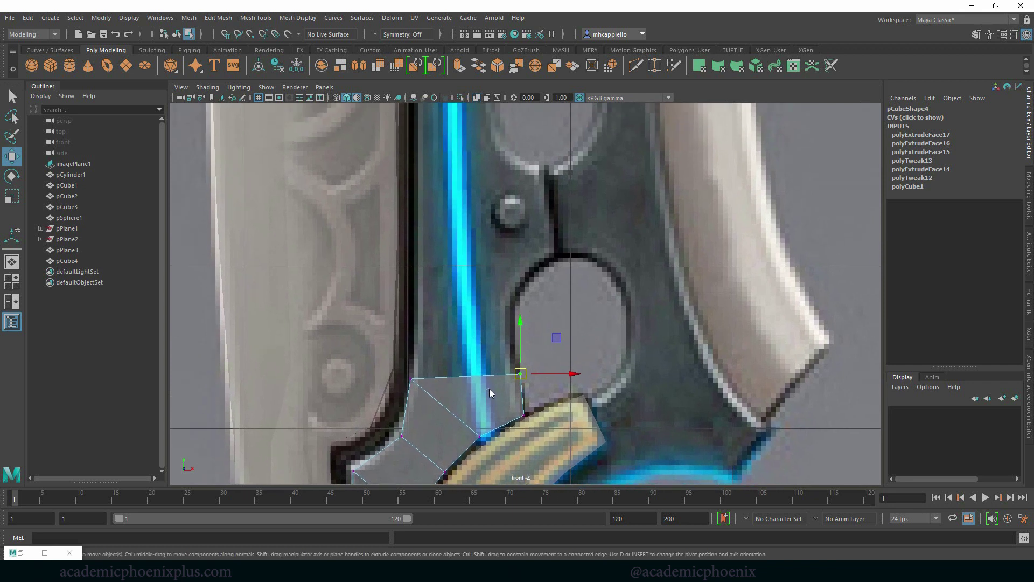
Select the strip's end face, extrude it by about 0.499 along the oval opening and narrow it to about 0.963
right_drag(489, 389, 483, 318)
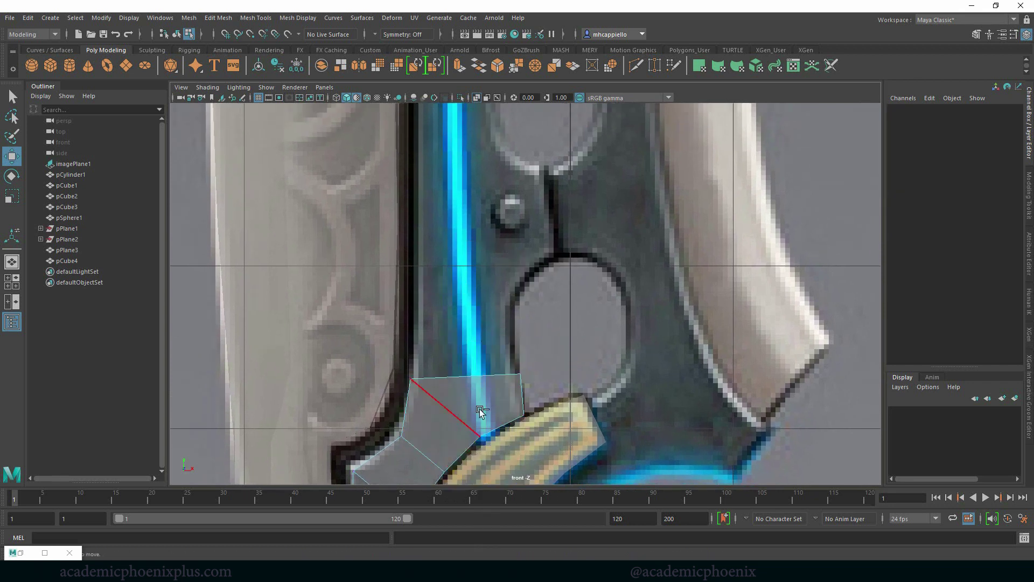
drag(463, 348, 476, 392)
right_drag(467, 378, 486, 296)
right_drag(467, 300, 474, 321)
right_drag(450, 398, 469, 314)
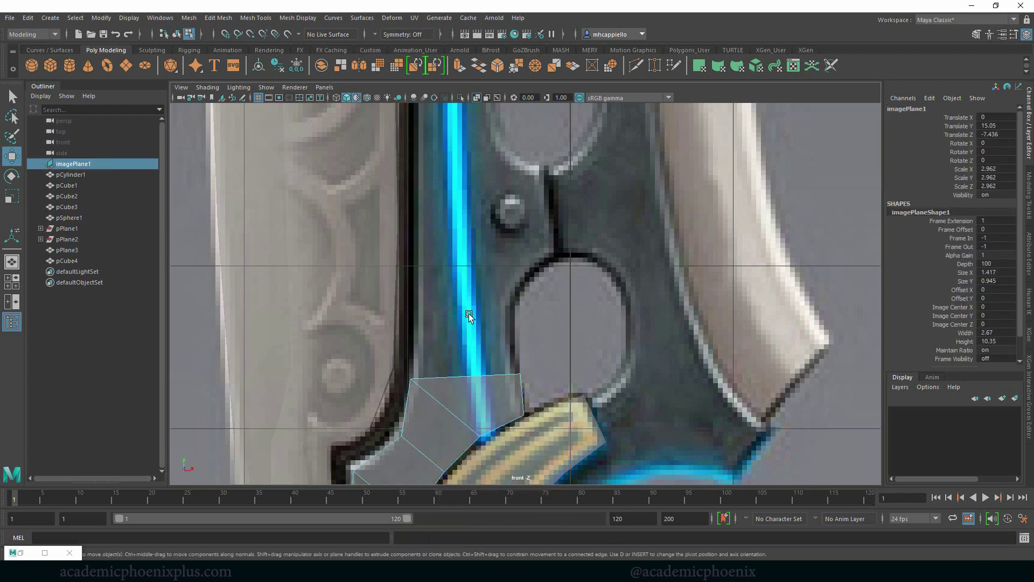
drag(473, 382, 474, 385)
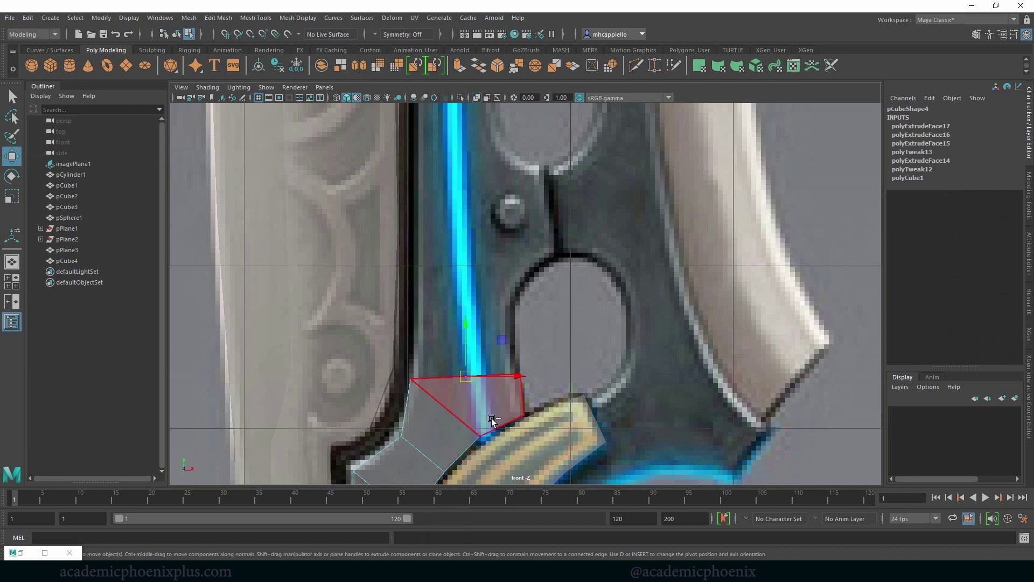
key(ctrl+e)
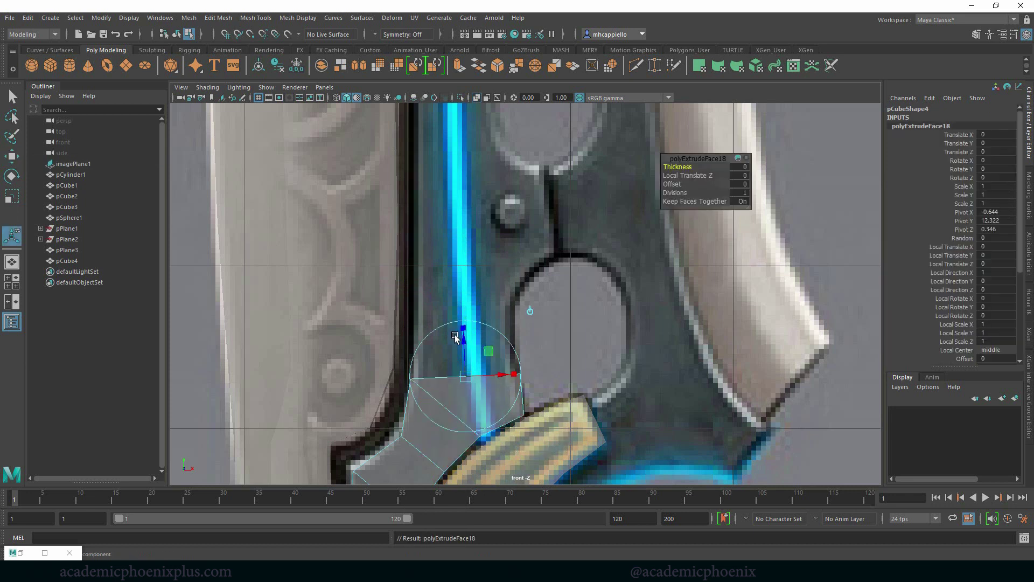
drag(464, 337, 480, 255)
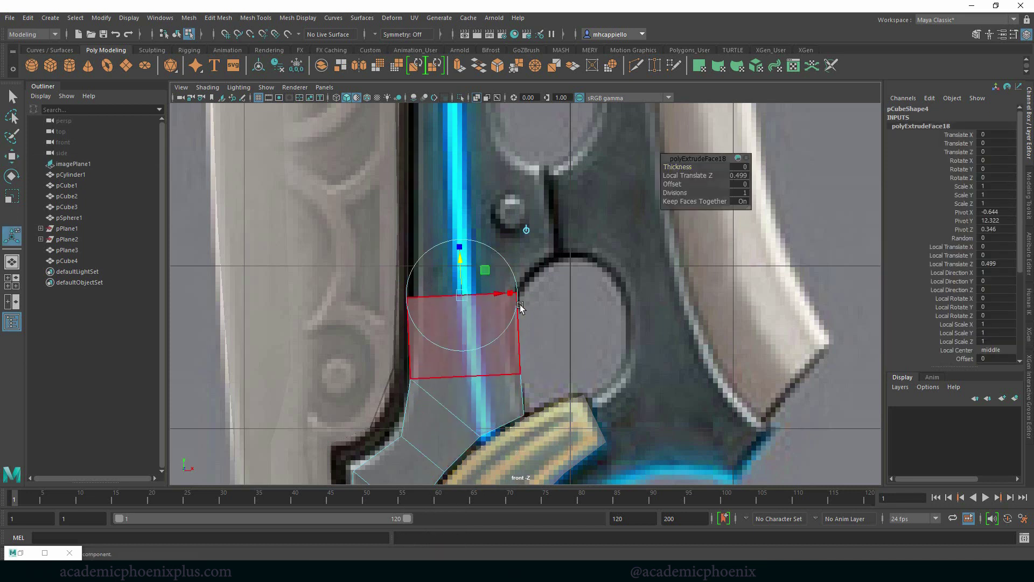
drag(510, 293, 495, 296)
Extrude the end face by about 0.237 above the oval opening, shifting it sideways 0.158 and widening it to about 1.307
alt+middle_drag(496, 296, 501, 379)
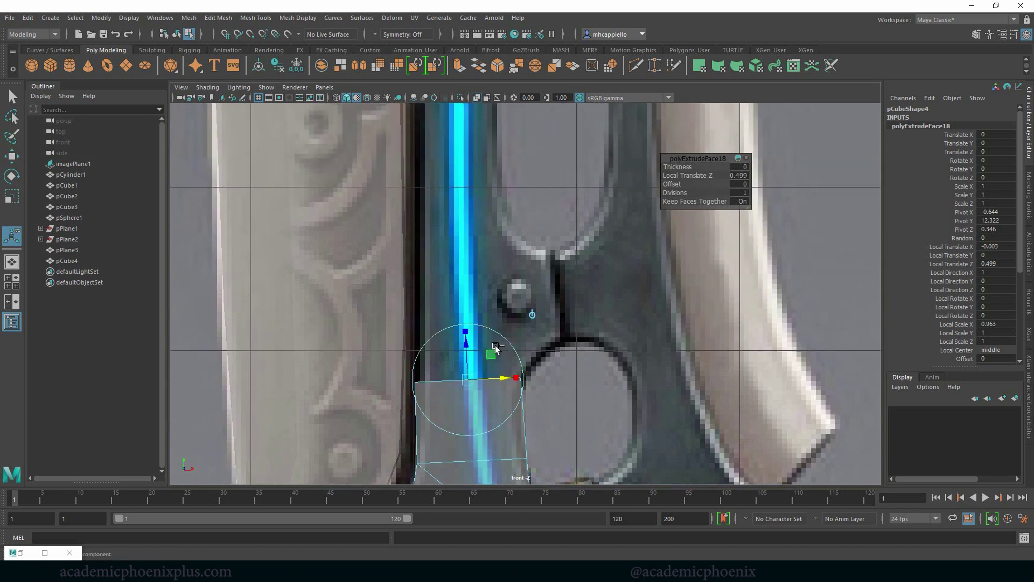
key(ctrl+e)
drag(469, 342, 474, 304)
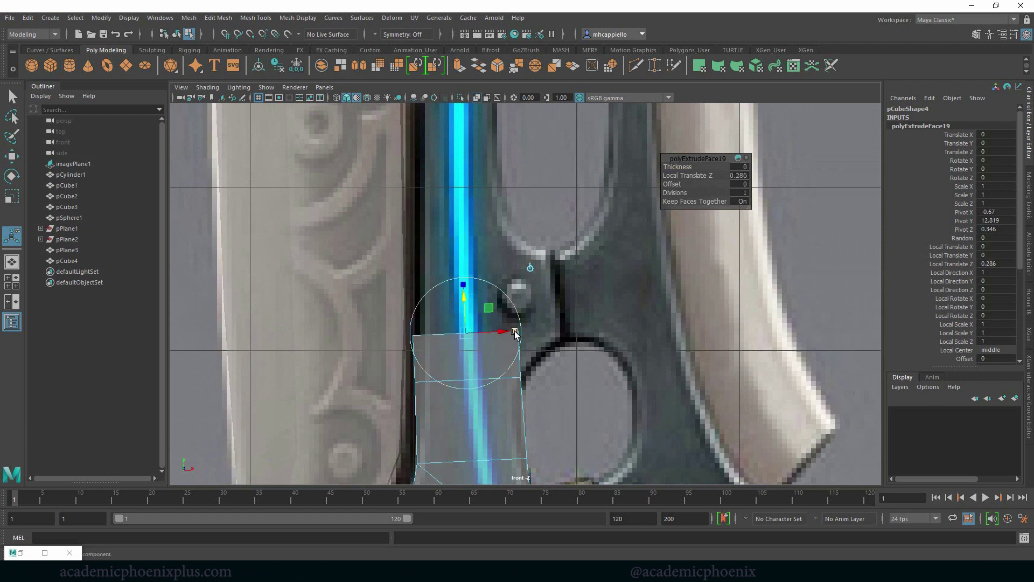
drag(515, 331, 526, 330)
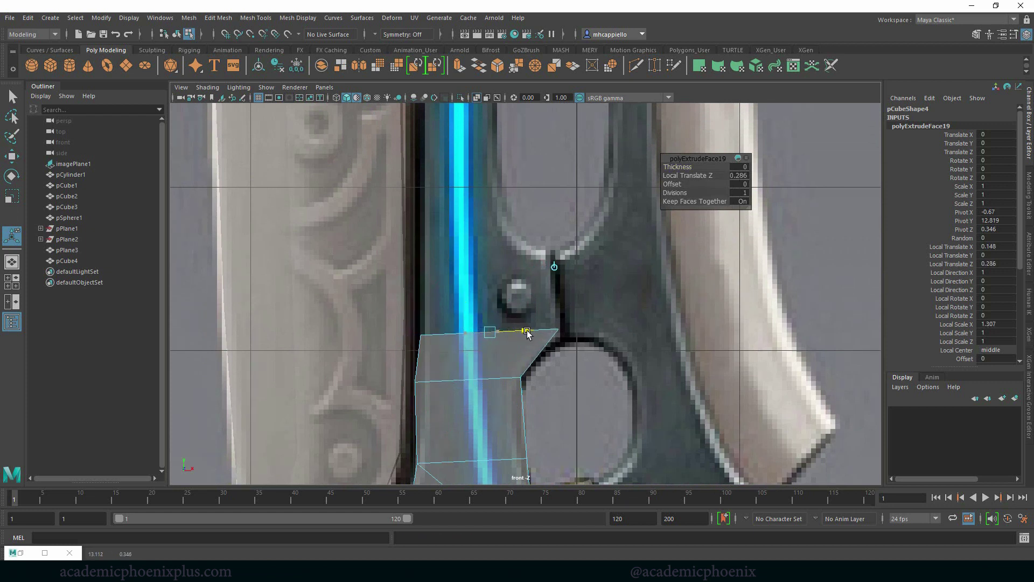
drag(494, 294, 492, 304)
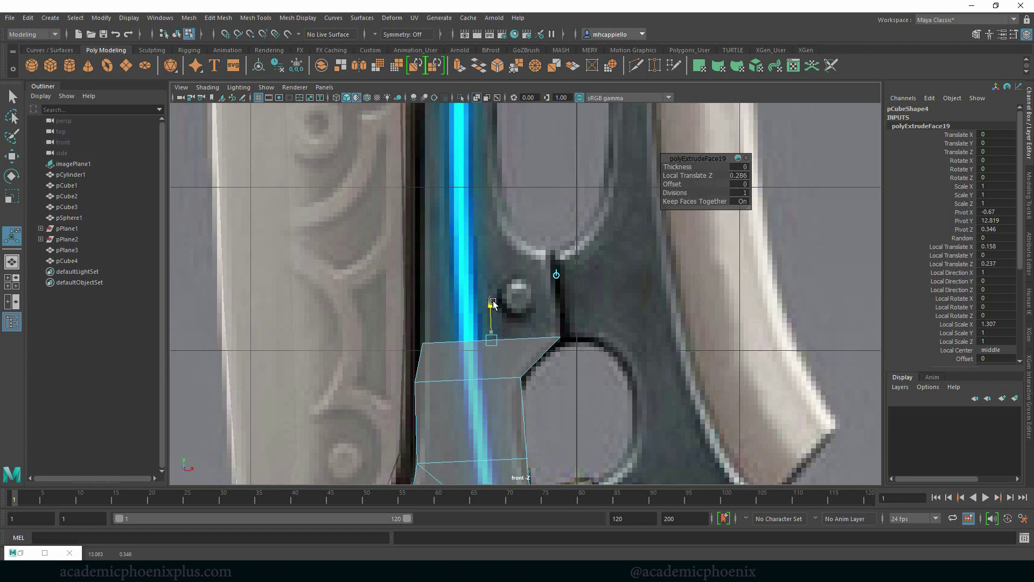
Move the newest segment's blade-side corner vertices sideways to line up with the blade's dark edge
right_drag(467, 360, 384, 305)
key(w)
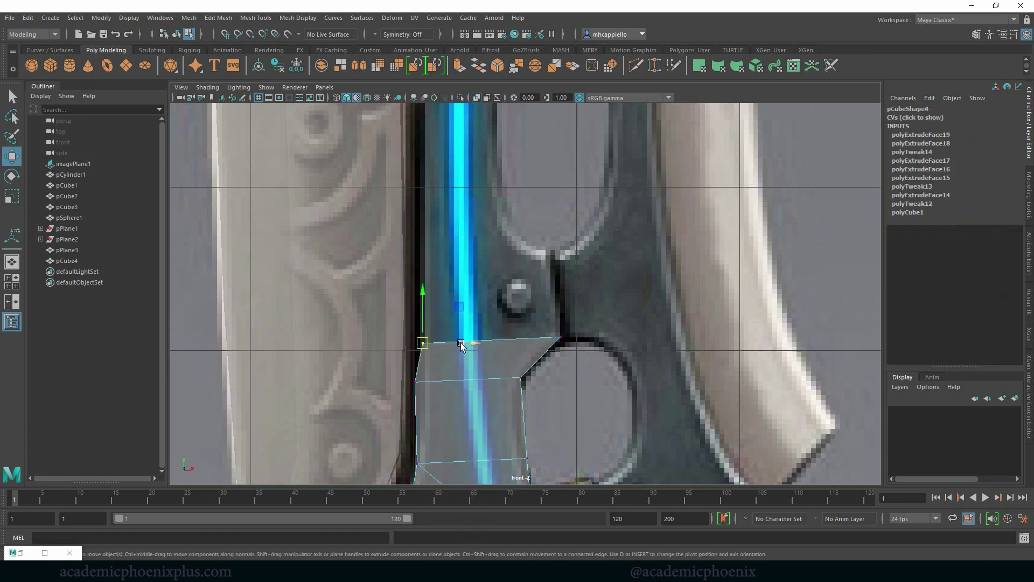
drag(473, 342, 465, 343)
drag(429, 405, 405, 335)
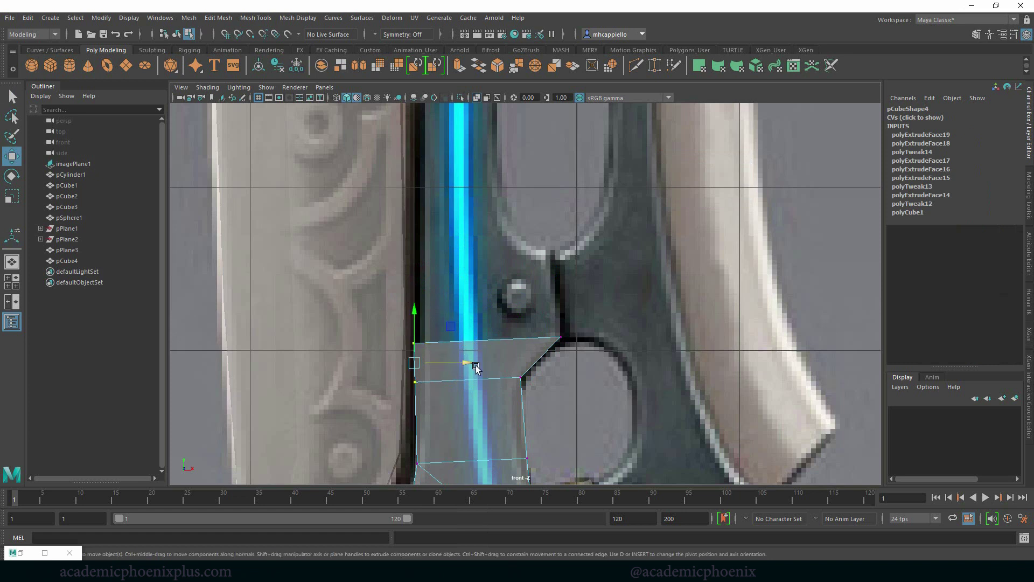
drag(468, 363, 472, 363)
Select the widened segment's end face and extrude it by about 0.517 past the rivet to the next opening
right_drag(492, 348, 491, 302)
click(491, 331)
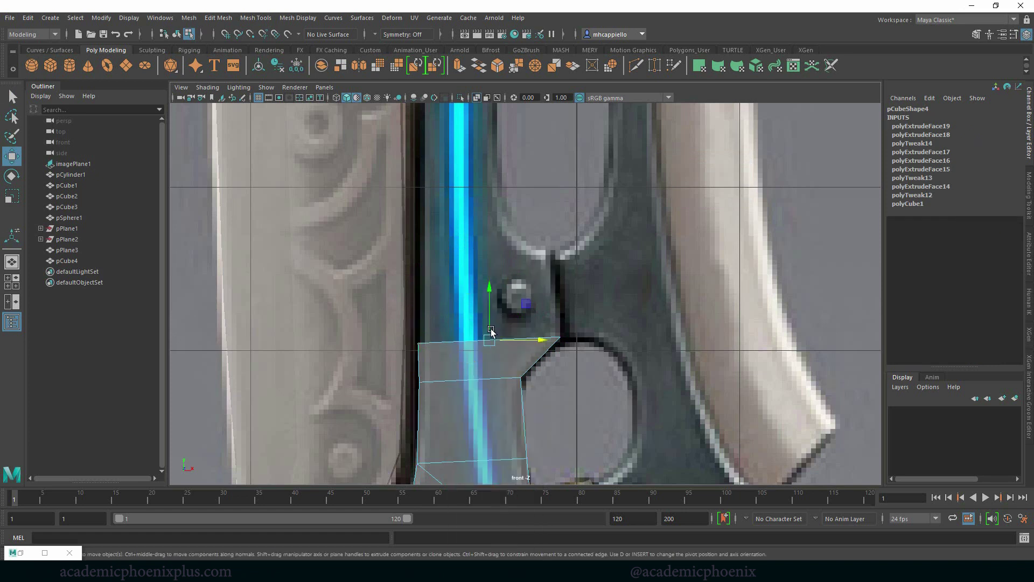
drag(472, 350, 471, 351)
ctrl+drag(571, 406, 395, 356)
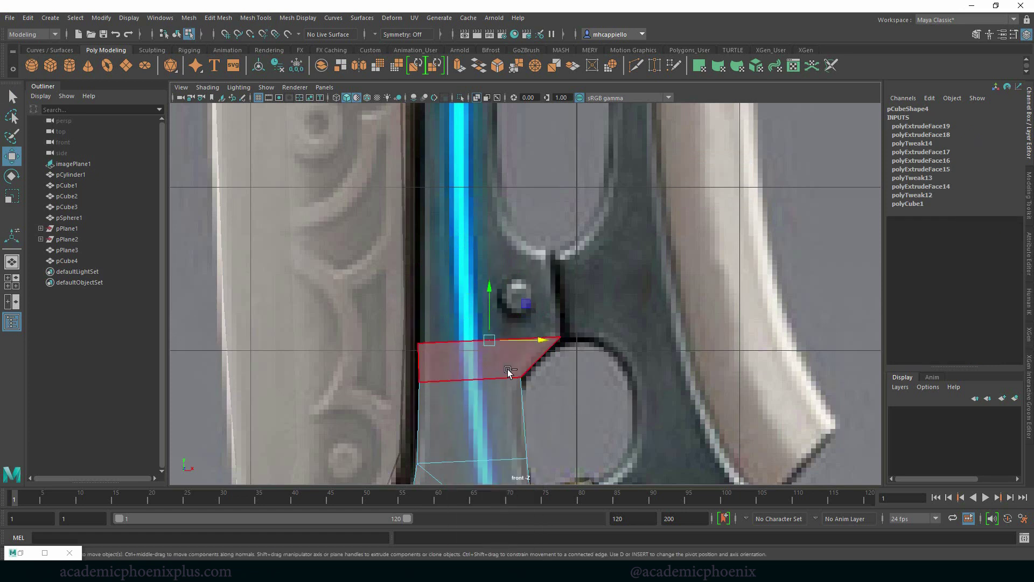
click(515, 368)
key(ctrl+e)
drag(492, 302, 496, 220)
click(550, 194)
Extrude the end face by about 0.178, shift it sideways -0.16 toward the blade and narrow it to about 0.598
alt+middle_drag(565, 273, 569, 346)
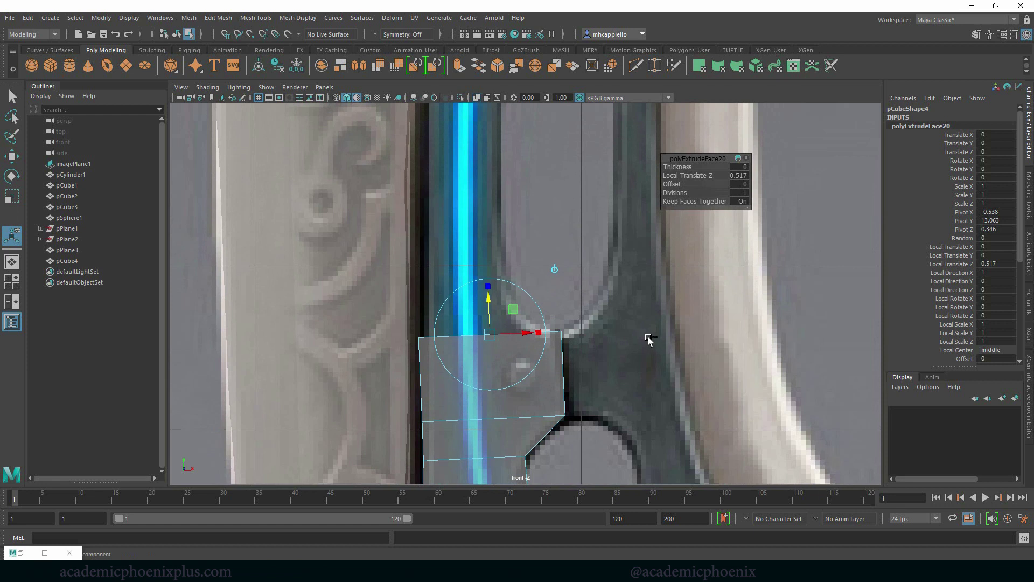
key(ctrl+e)
mouse_move(492, 295)
mouse_down()
mouse_move(490, 272)
mouse_move(522, 293)
mouse_move(509, 290)
mouse_up()
drag(467, 249, 463, 271)
drag(502, 302, 512, 307)
middle_drag(581, 273, 573, 289)
key(ctrl+z)
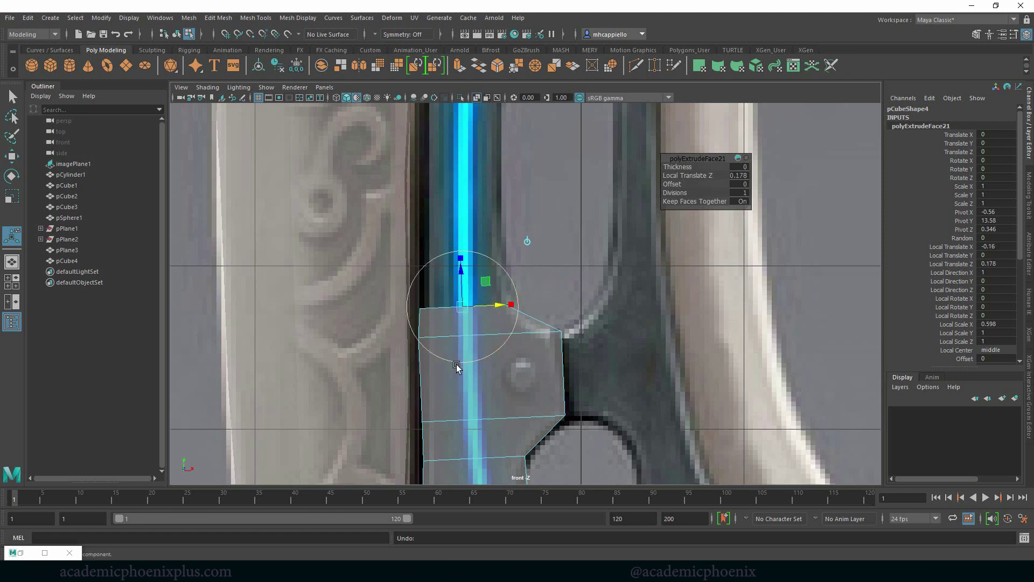
Extrude the narrowed end face by about 0.899 along the glowing line, shift it 0.036 and narrow it to 0.9
right_drag(462, 370, 572, 289)
key(ctrl+e)
drag(462, 275, 462, 128)
alt+middle_drag(521, 175, 497, 358)
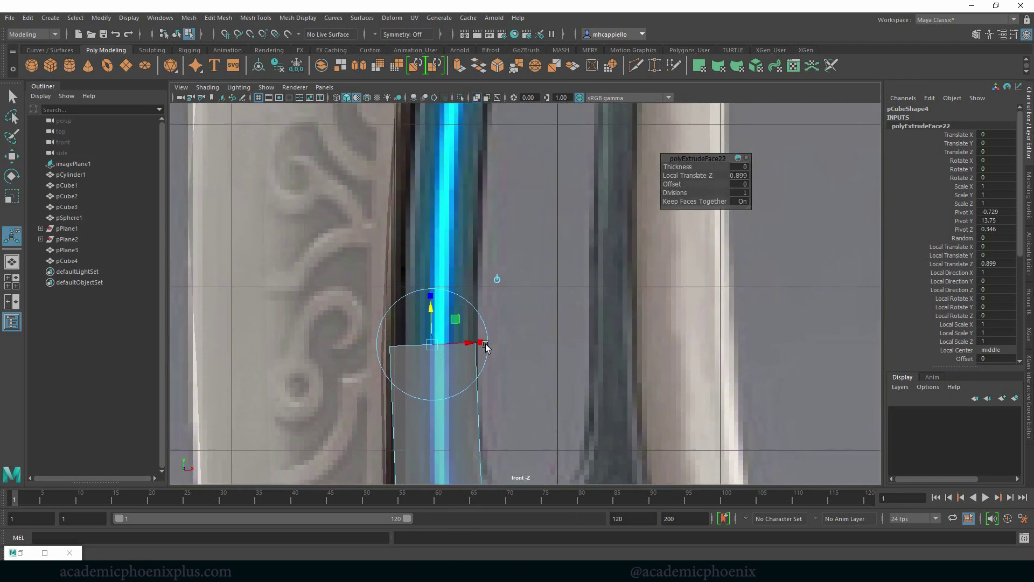
drag(485, 345, 475, 343)
Extrude the end face by about 1.68 up the strip, shift it sideways 0.188 and rotate it about 5.79 degrees
alt+right_drag(520, 343, 530, 301)
alt+middle_drag(556, 200, 539, 273)
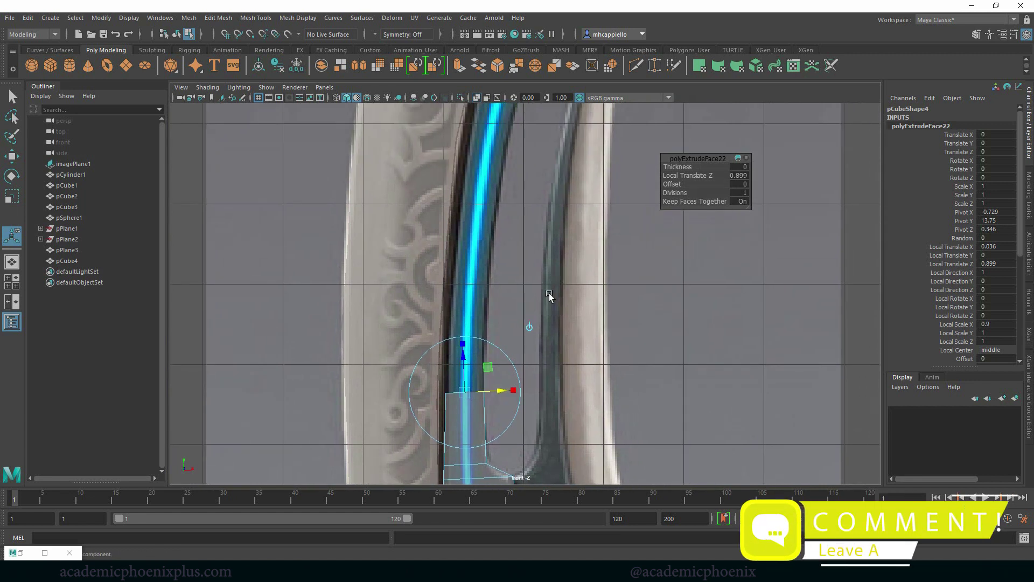
key(ctrl+e)
drag(465, 347, 516, 292)
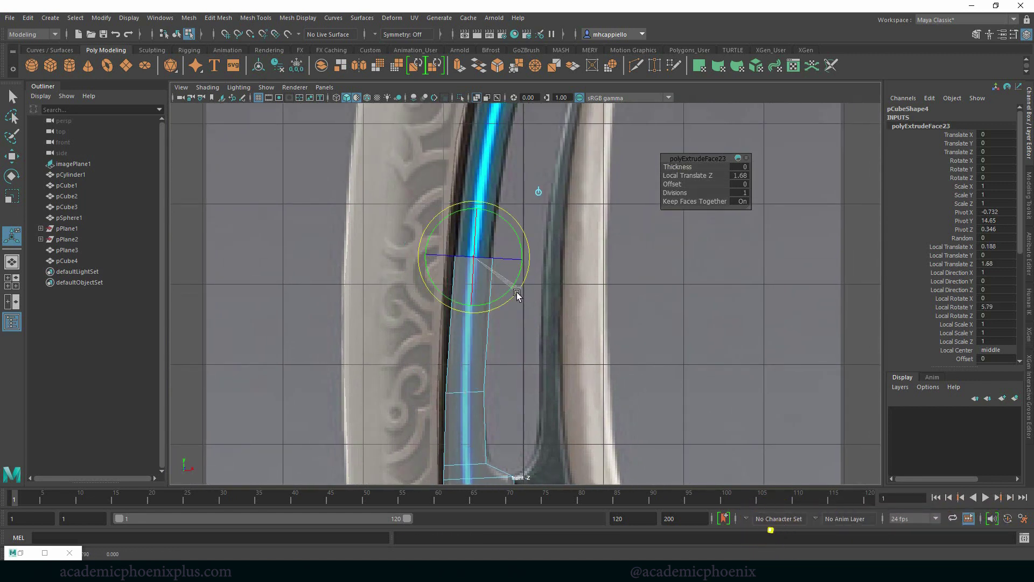
Extrude the end face by about 1.858, shift it 0.156, rotate it about 10.4 degrees and nudge it onto the reference strip
alt+middle_drag(546, 296, 488, 428)
key(ctrl+e)
drag(418, 351, 470, 281)
key(r)
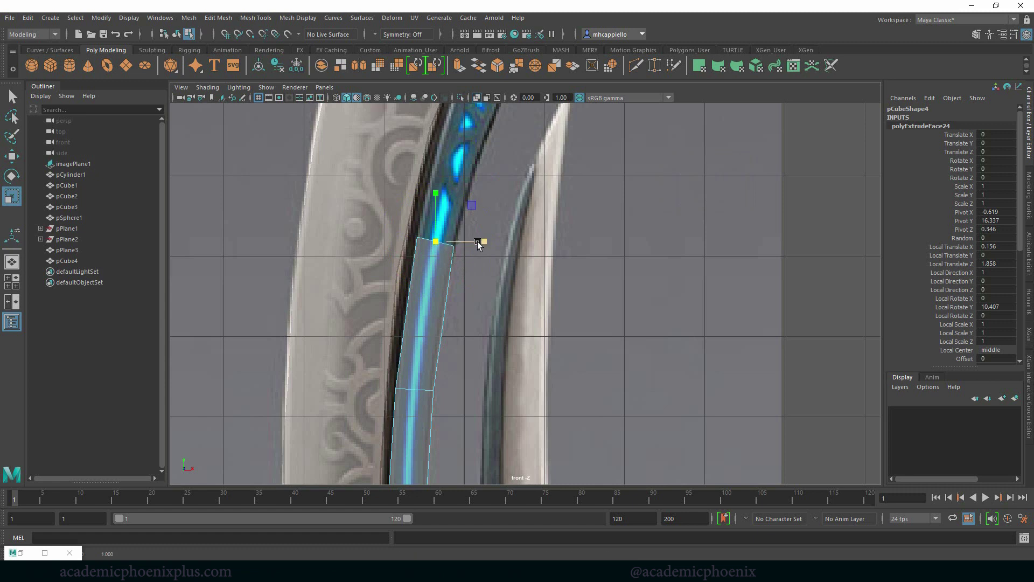
key(w)
drag(437, 243, 434, 242)
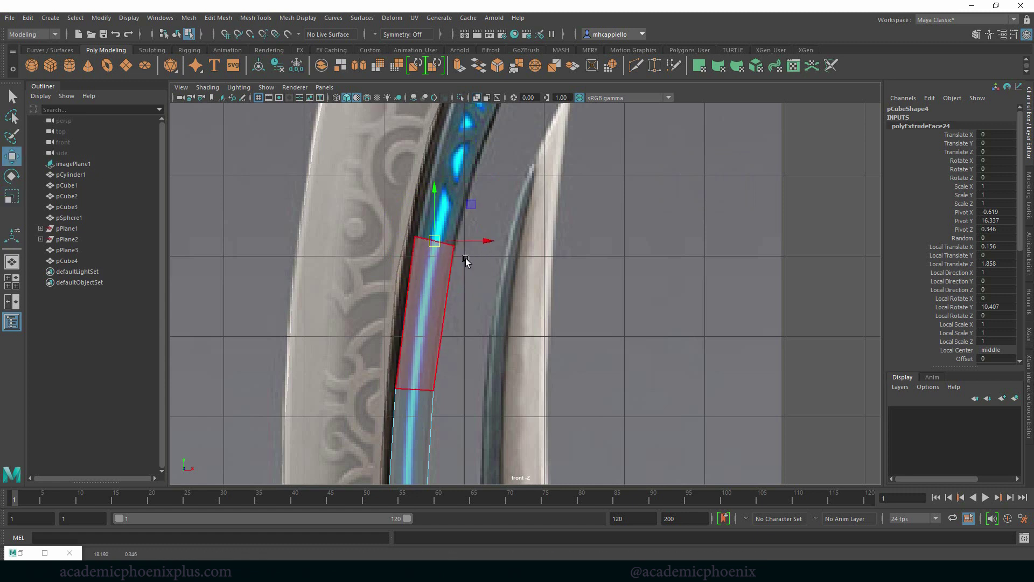
Extrude the end face along the start of the blue-patterned curve, angling it to follow the reference
alt+middle_drag(462, 289, 396, 439)
key(ctrl+e)
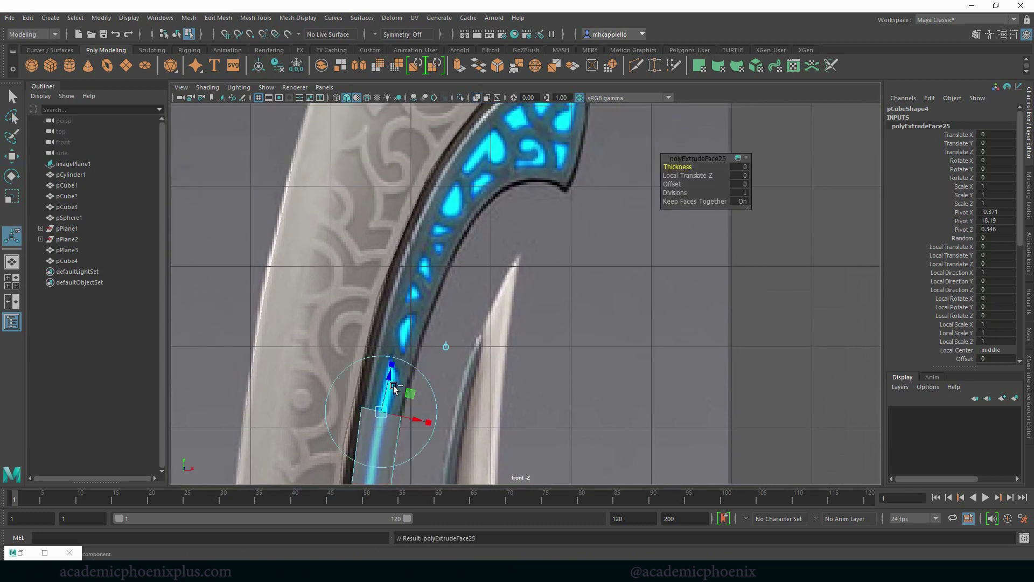
drag(393, 382, 473, 286)
Extrude the end face by about 1.257 into the bend, rotate it about 17.8 degrees and reposition it over the reference
alt+middle_drag(559, 248, 516, 332)
key(ctrl+e)
drag(386, 325, 471, 241)
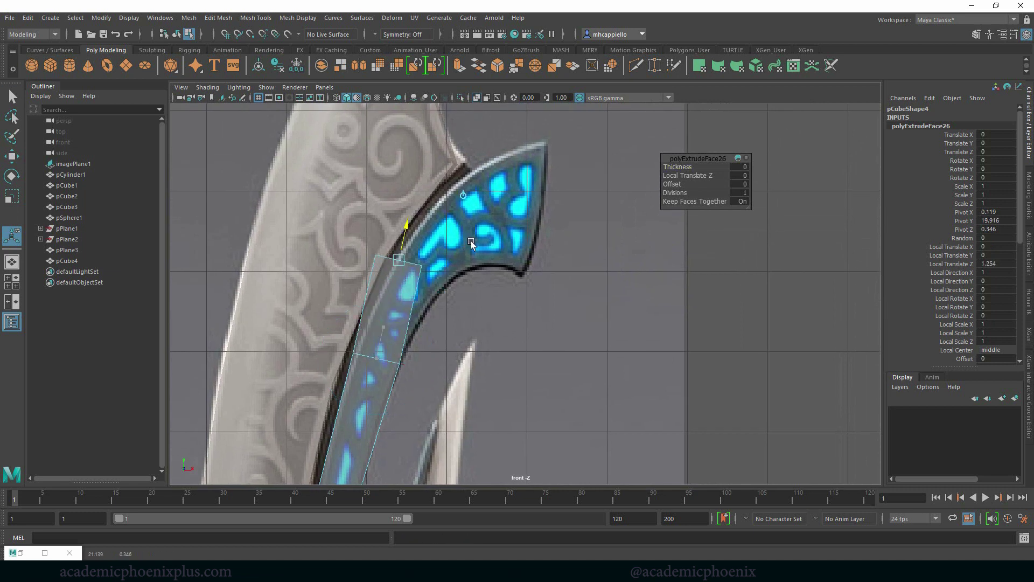
mouse_move(426, 297)
mouse_down()
mouse_move(409, 302)
mouse_move(412, 269)
mouse_move(424, 297)
mouse_up()
key(w)
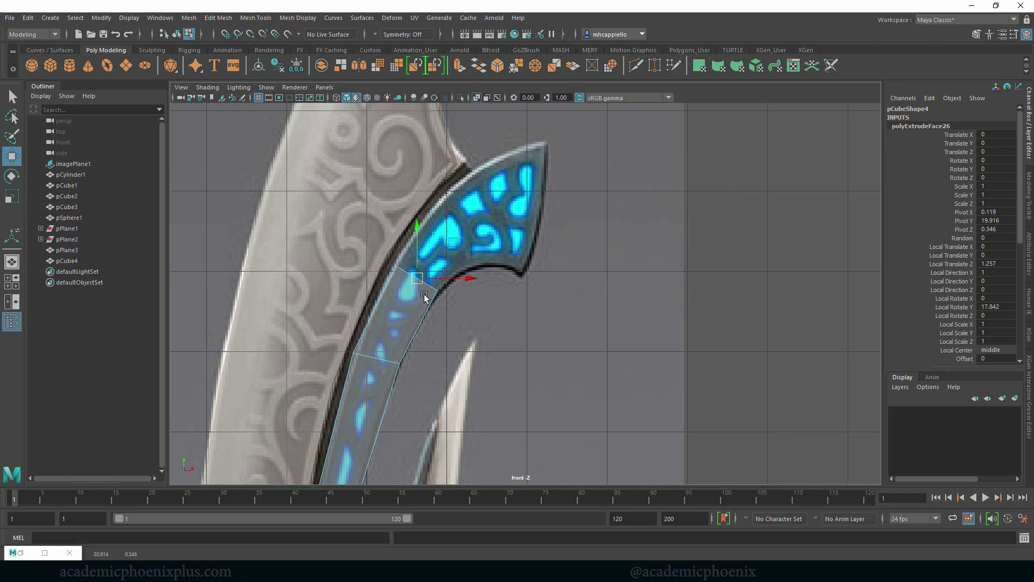
Extrude the end face by about 0.553, rotate it about 24.1 degrees and move its inner corner vertices onto the hook's inner edge
key(ctrl+e)
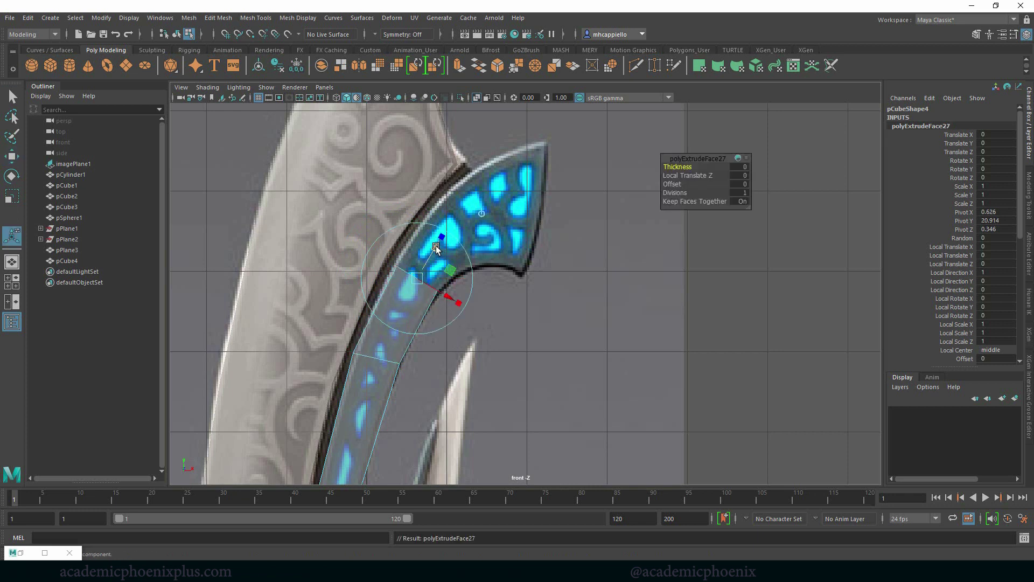
drag(435, 245, 476, 220)
drag(455, 293, 442, 291)
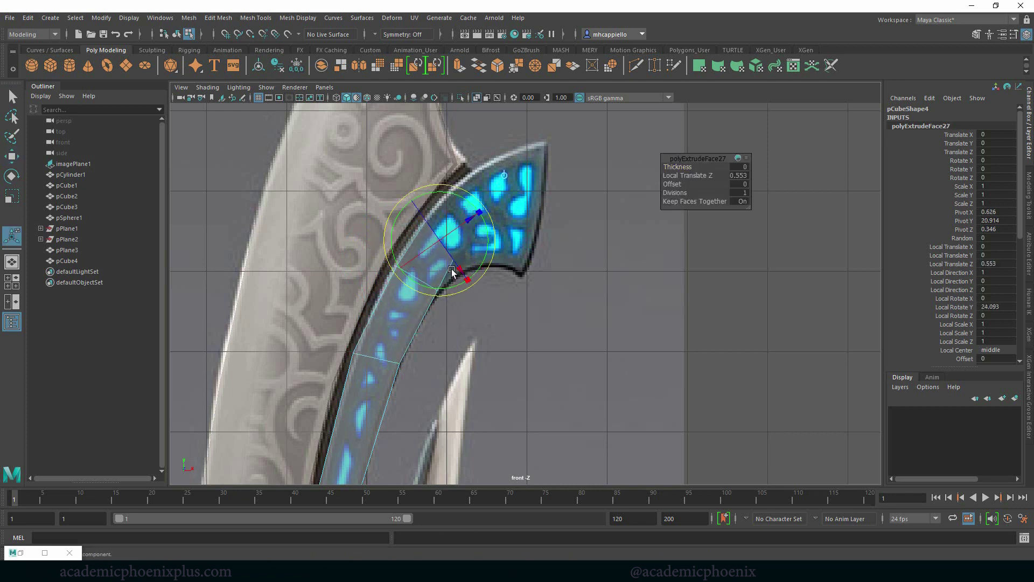
key(r)
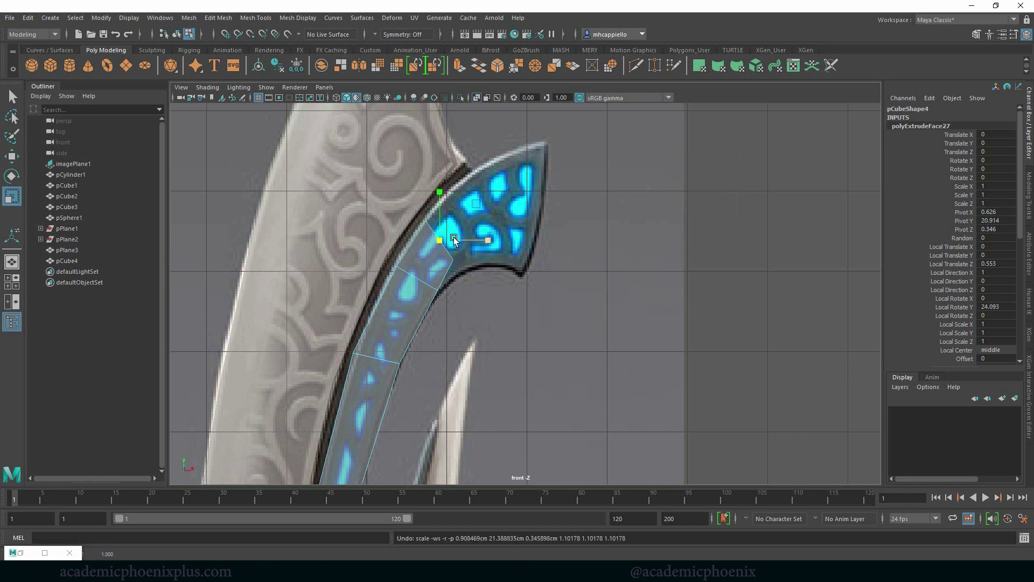
key(w)
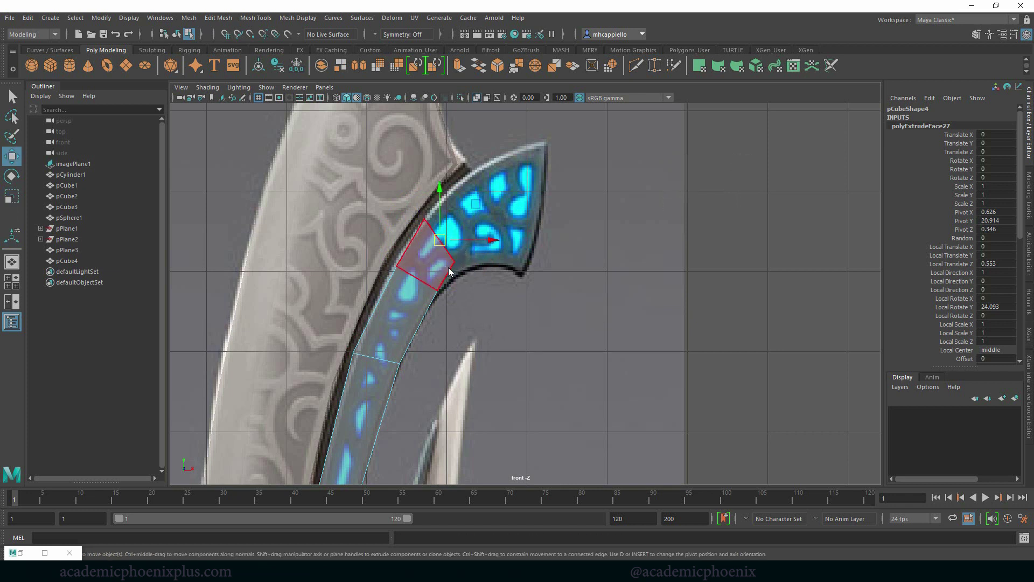
right_drag(444, 267, 401, 254)
drag(445, 244, 459, 273)
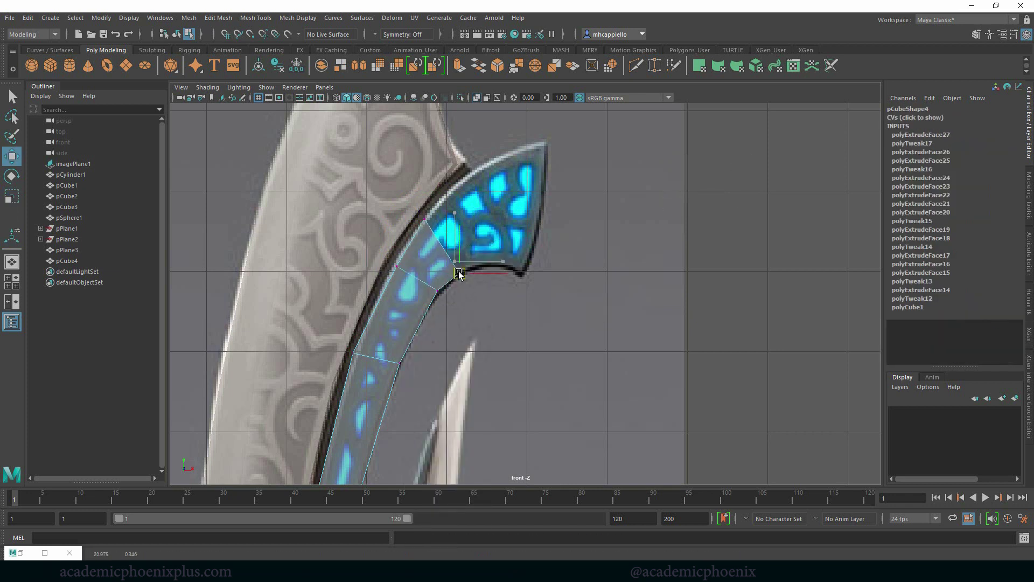
Reselect the end face, extrude it by about 0.485 into the hook and widen it to about 1.316
right_drag(445, 261, 468, 243)
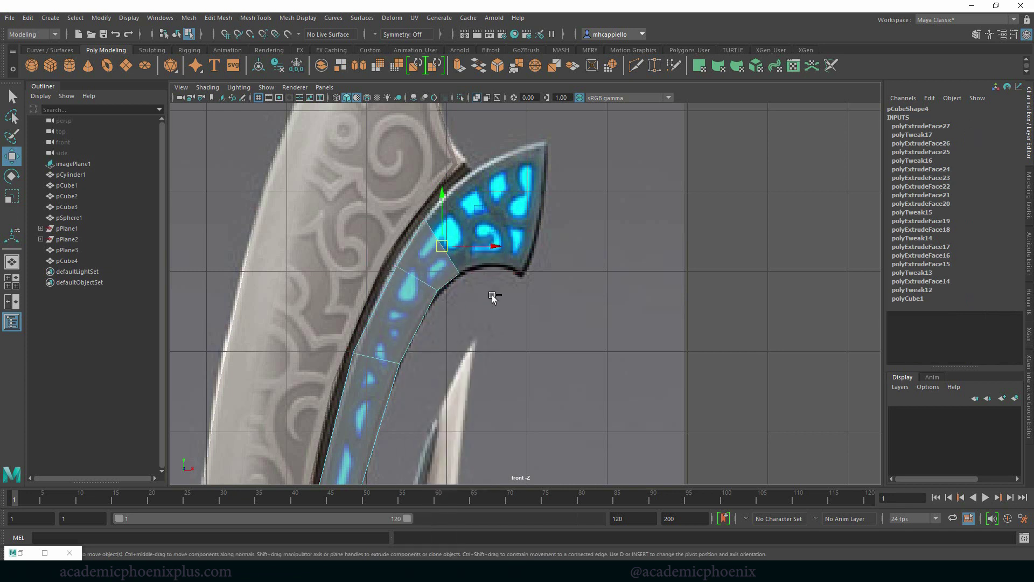
key(ctrl+e)
drag(474, 228, 501, 284)
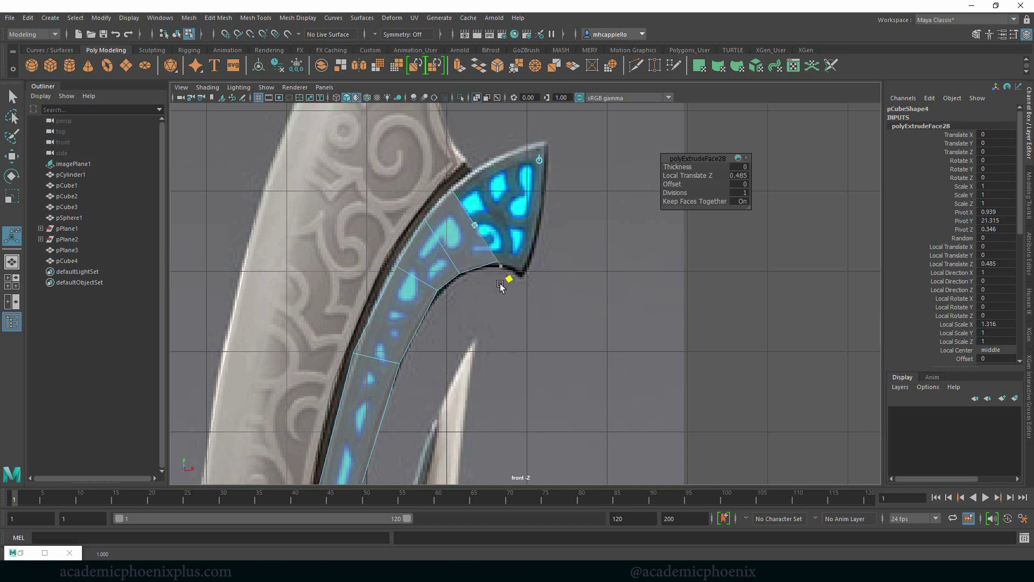
Extrude the end face by about 0.563, rotate it about 26.8 degrees and move it to fit the hook's inner and outer edges
key(ctrl+e)
drag(509, 208, 546, 191)
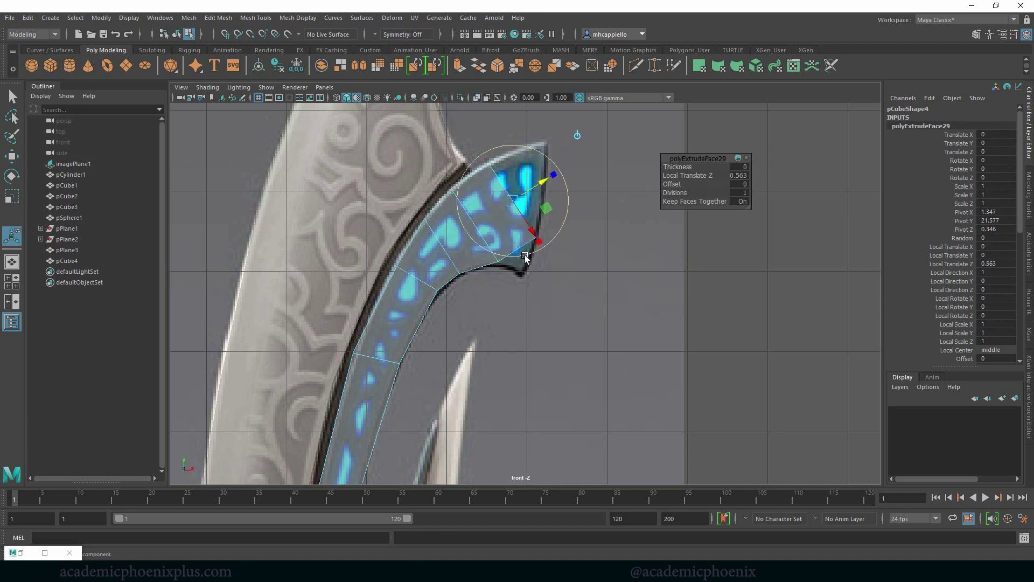
mouse_move(525, 257)
mouse_down()
mouse_move(501, 261)
mouse_move(506, 253)
mouse_up()
key(r)
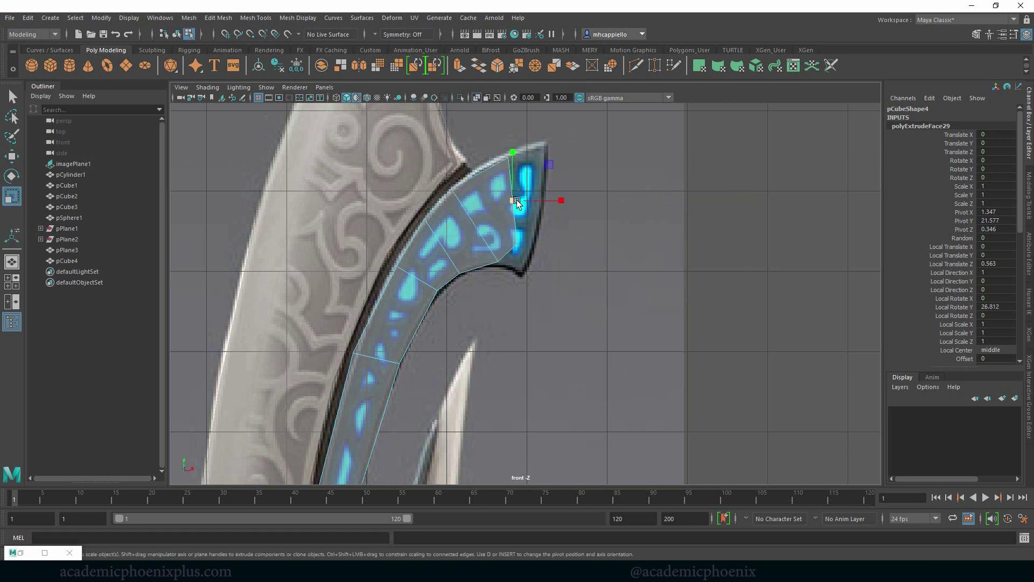
key(w)
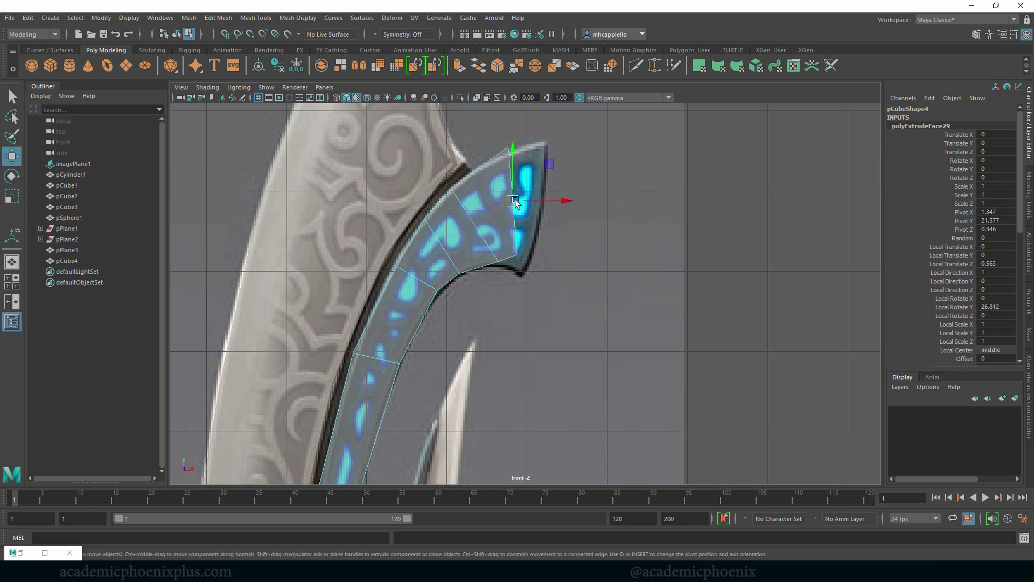
drag(515, 201, 507, 210)
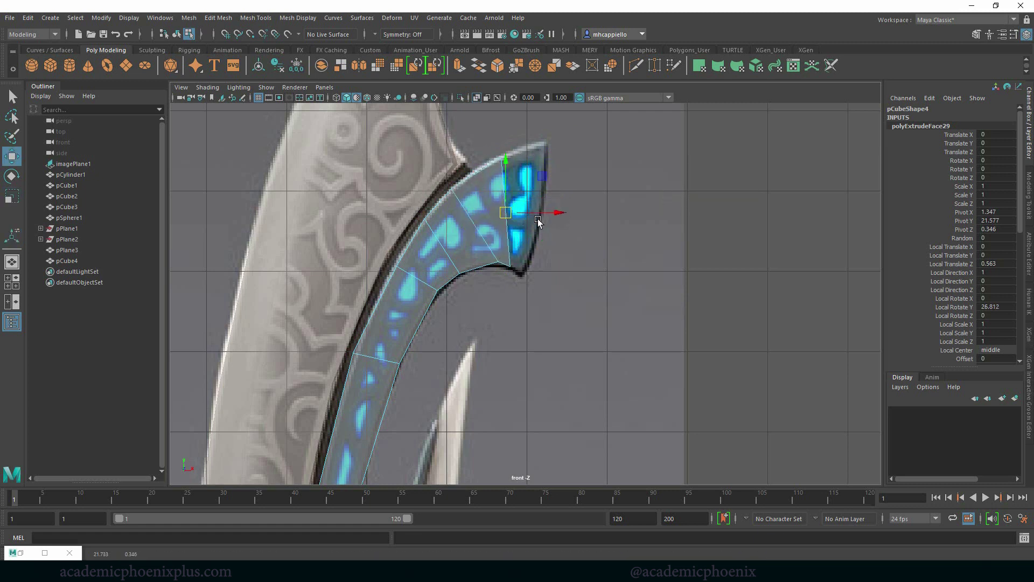
Extrude the strip's end face by about 0.262 toward the hook's tip and rotate it about 13.4 degrees
key(ctrl+e)
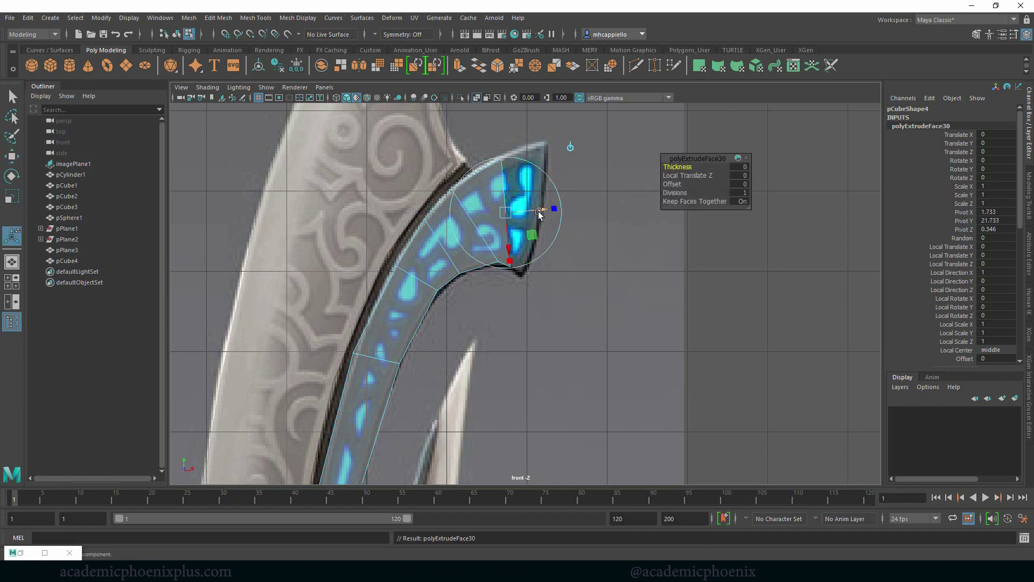
drag(538, 213, 559, 216)
drag(553, 260, 543, 267)
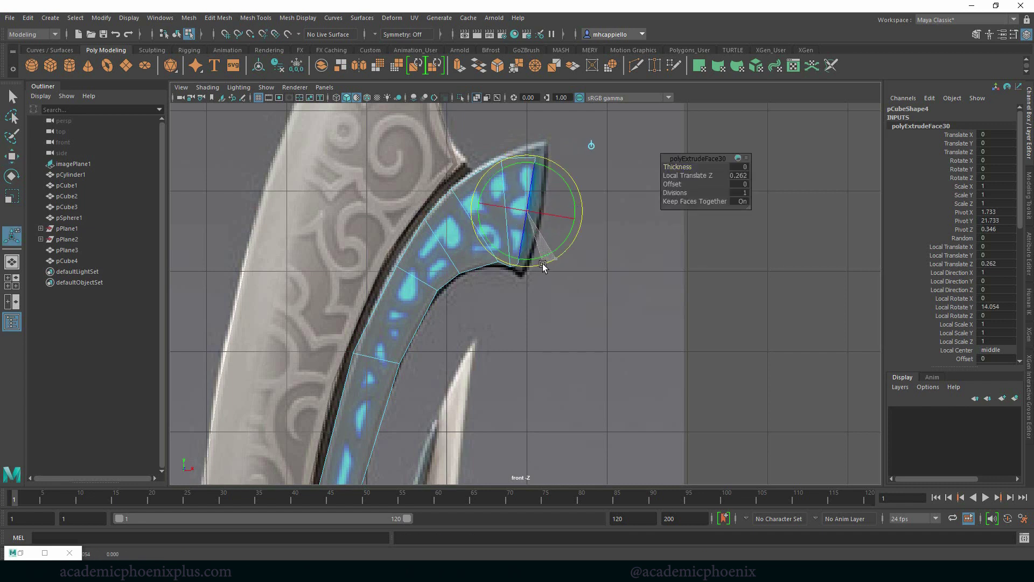
key(w)
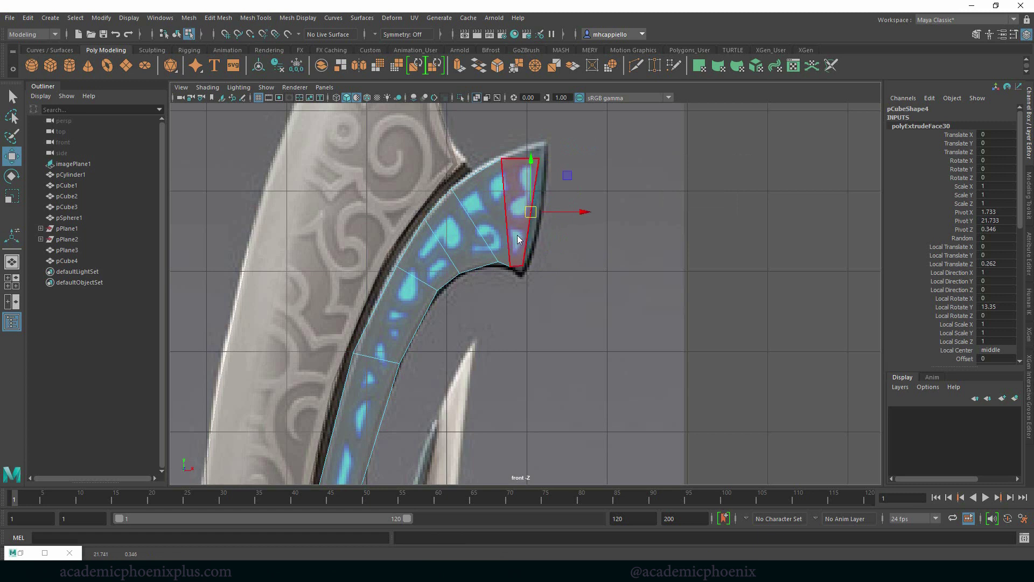
Move the new end face's lower and upper corner vertices onto the two pointed corners of the hook
right_drag(518, 236, 485, 235)
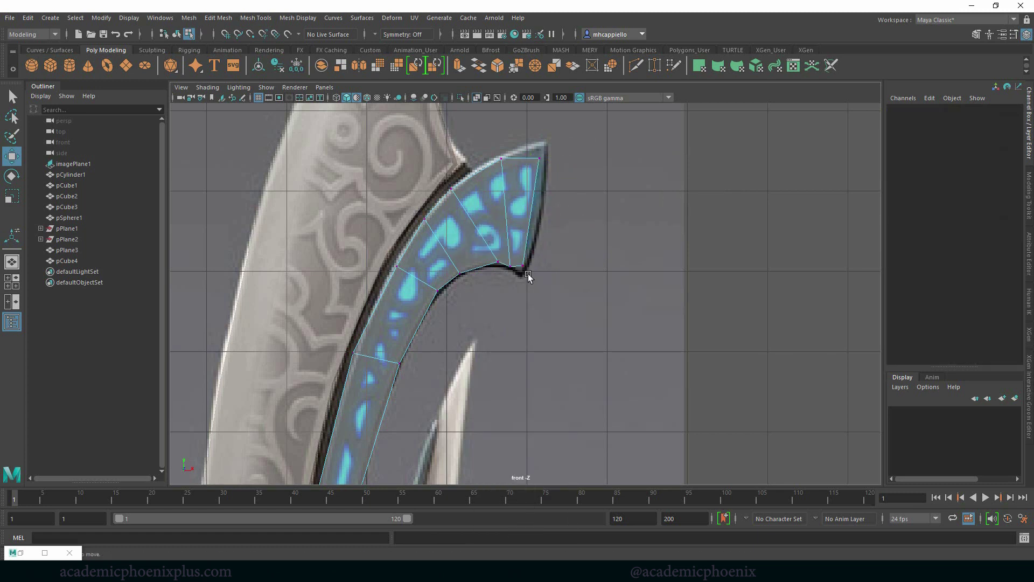
click(528, 275)
click(540, 157)
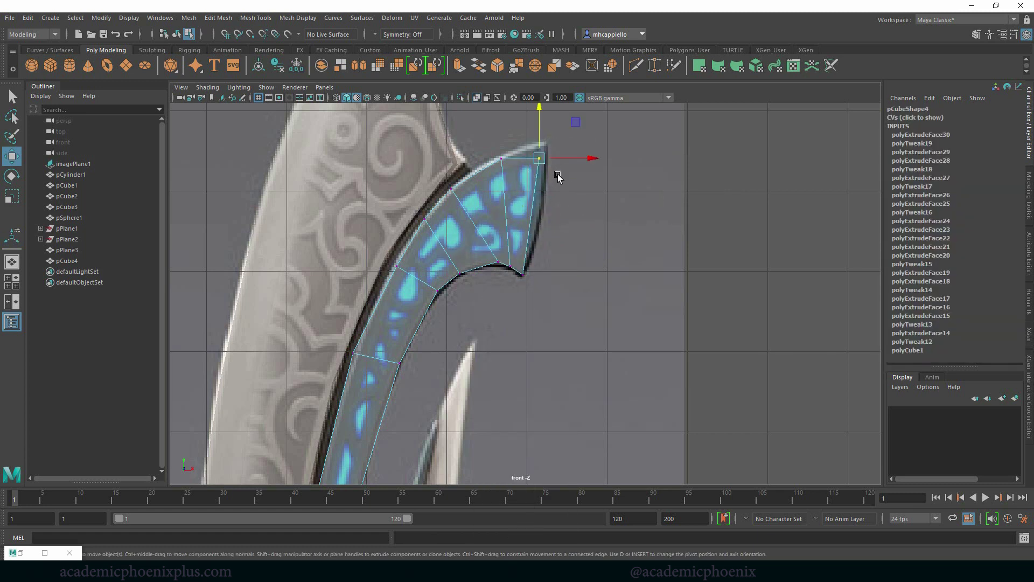
drag(546, 146, 547, 145)
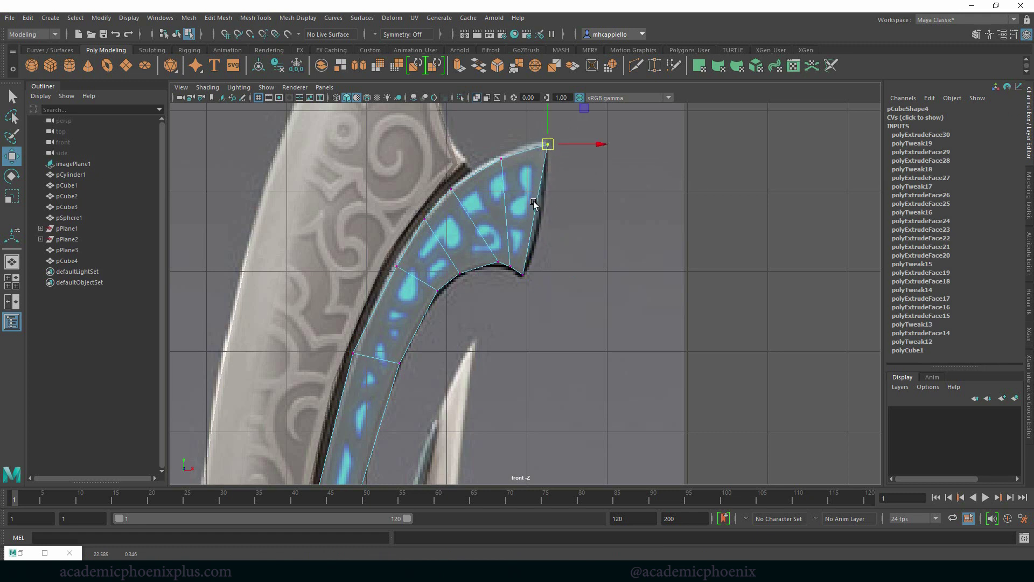
Insert a lengthwise edge loop through the middle of the strip and move its end vertex out to the hook's curved tip edge
mouse_move(528, 210)
right_down()
mouse_move(572, 196)
mouse_move(501, 206)
mouse_move(520, 218)
mouse_move(517, 203)
right_up()
shift+right_click(530, 200)
click(534, 210)
key(w)
click(535, 210)
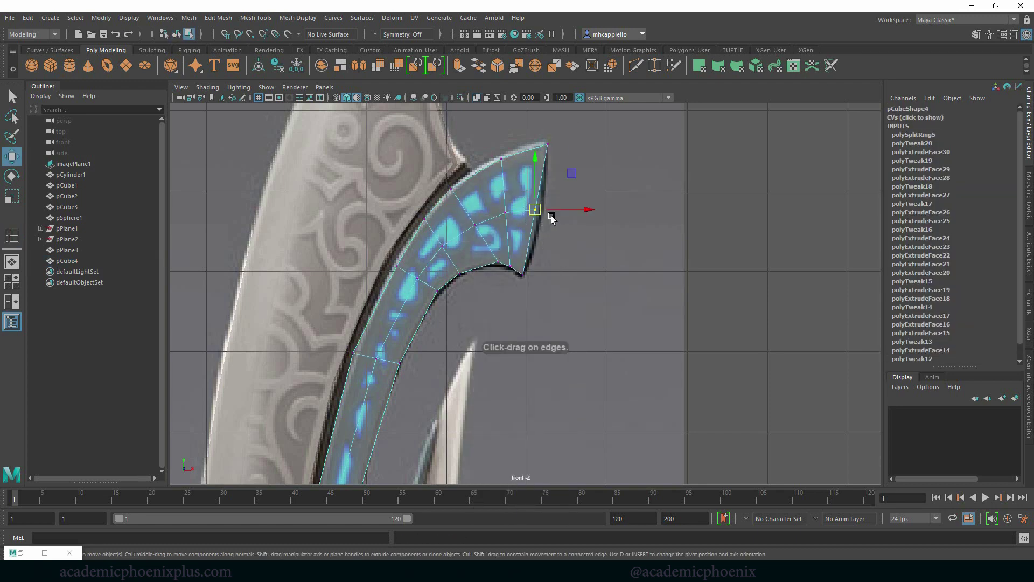
drag(535, 210, 542, 210)
middle_drag(496, 340, 559, 257)
key(ctrl+z)
Adjust the vertices along the hook's outer edge to follow the reference outline
alt+middle_drag(456, 363, 479, 363)
click(413, 264)
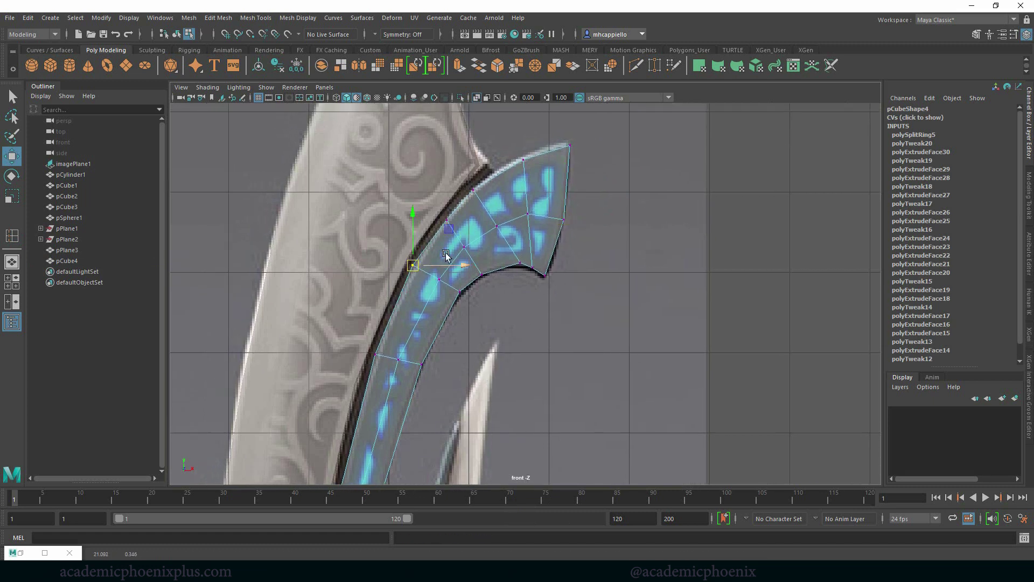
click(521, 161)
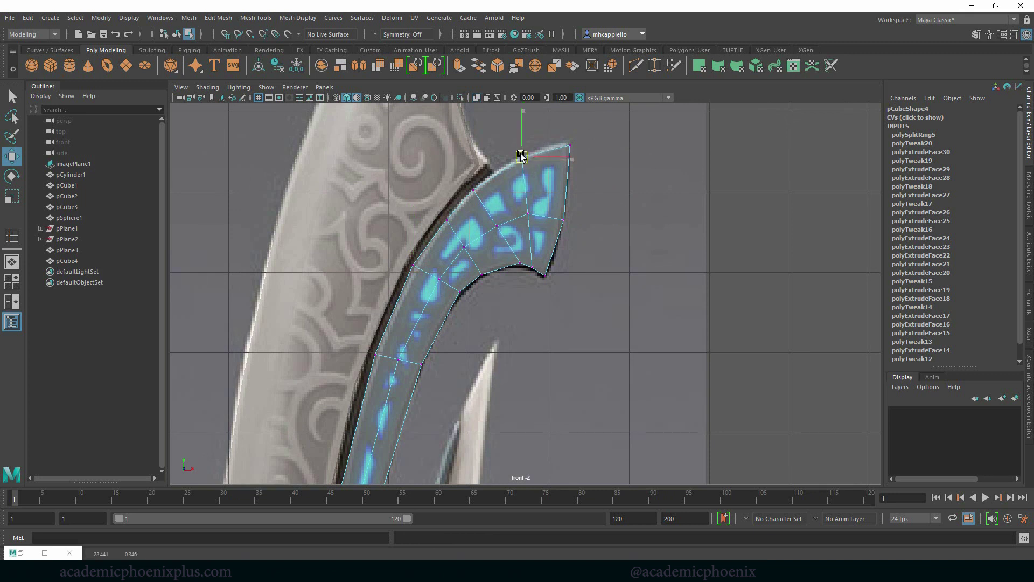
Insert two crosswise edge loops in the strip just below the hook and move each to match the reference's curve
alt+middle_drag(492, 306, 536, 217)
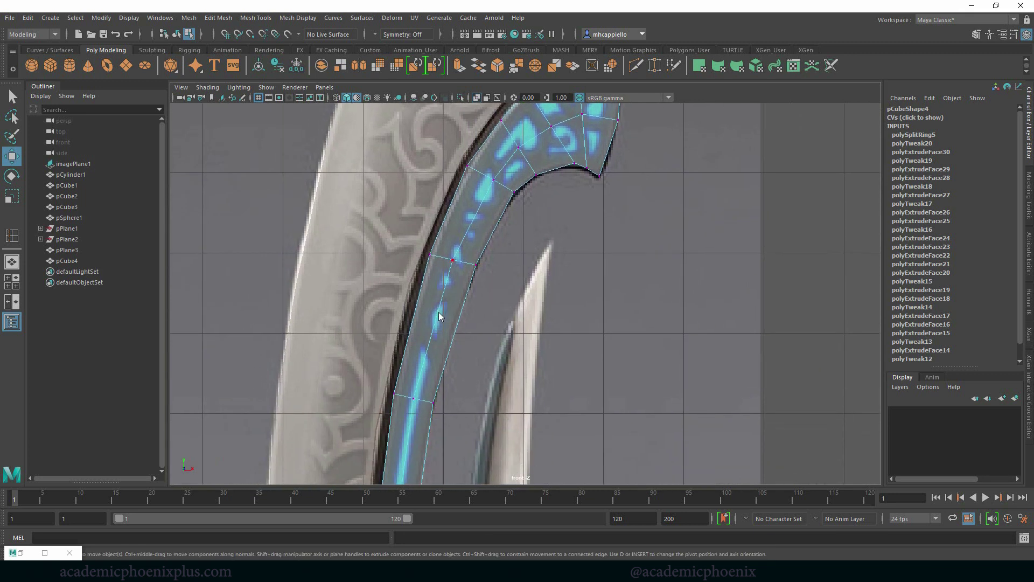
shift+right_drag(440, 313, 435, 389)
click(445, 338)
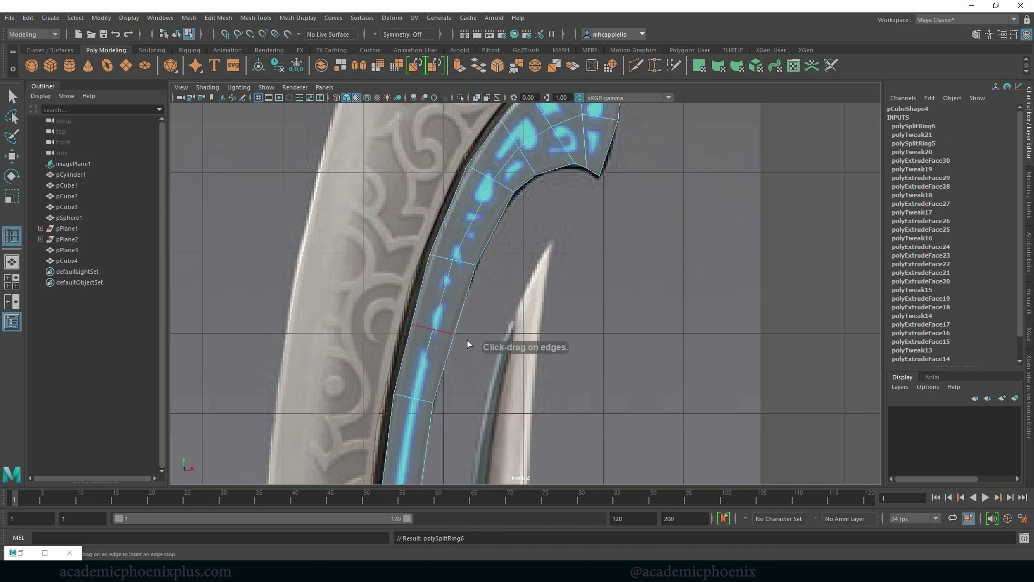
key(w)
drag(477, 329, 474, 329)
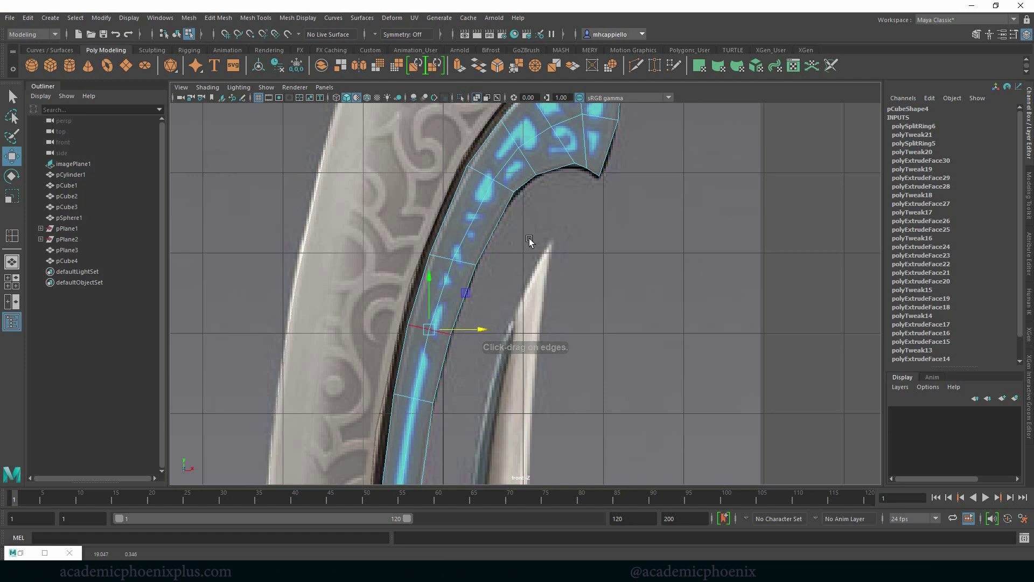
key(g)
click(476, 230)
key(r)
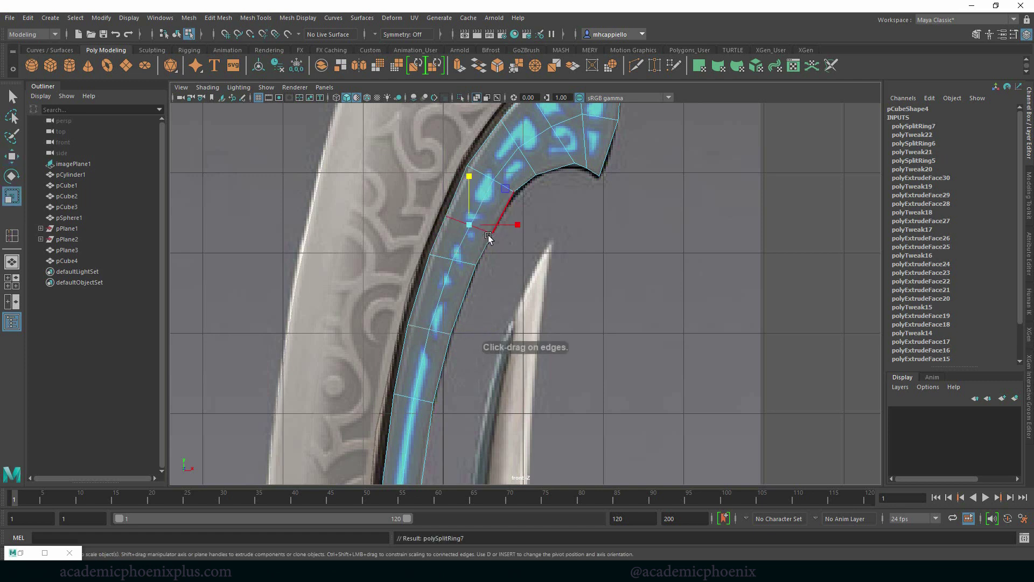
key(w)
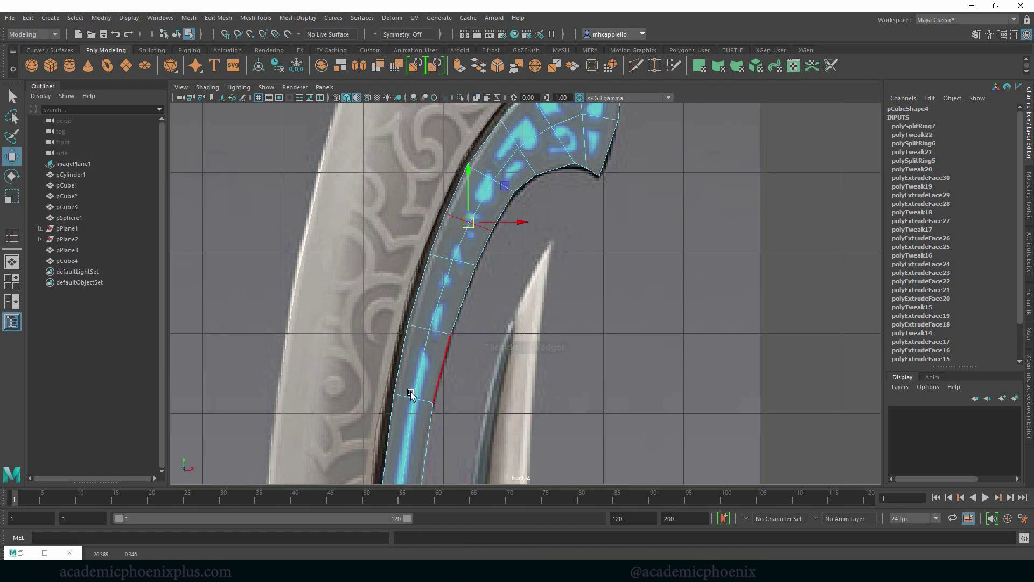
Insert two more crosswise edge loops in the long lower part of the strip and align them with the reference
alt+middle_drag(408, 478, 463, 253)
key(g)
click(472, 249)
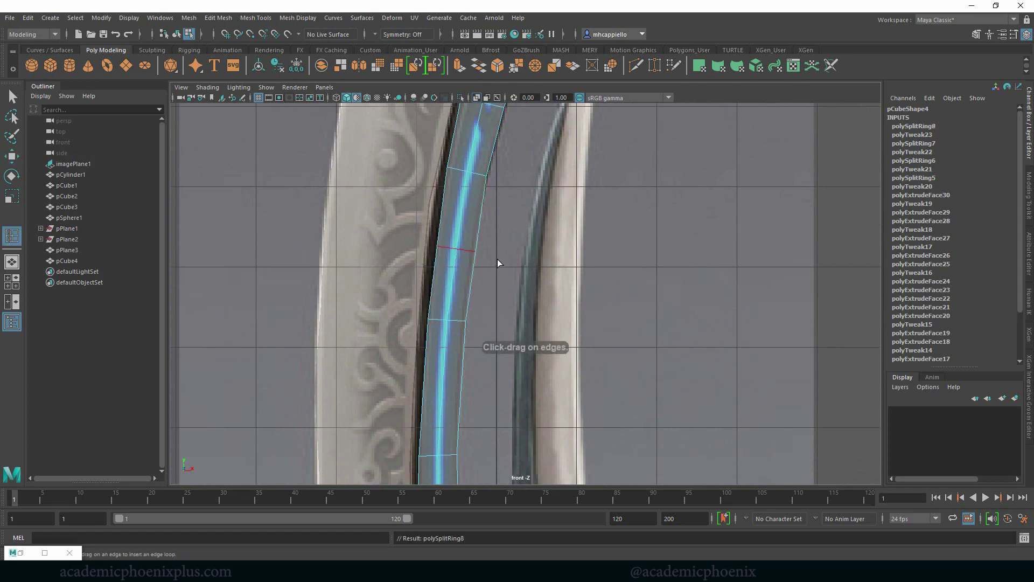
key(w)
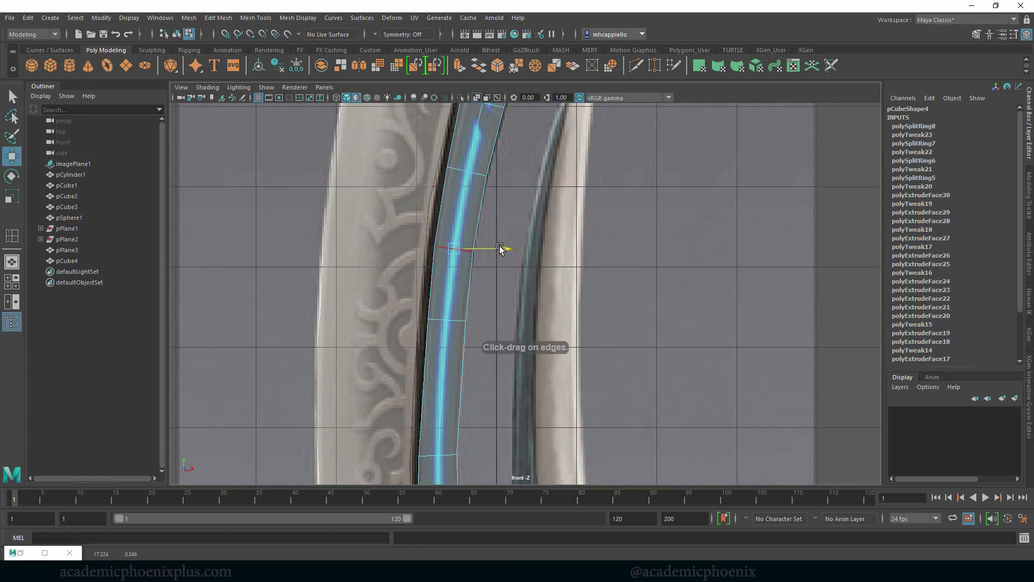
alt+middle_drag(454, 376, 469, 358)
alt+middle_drag(498, 395, 513, 348)
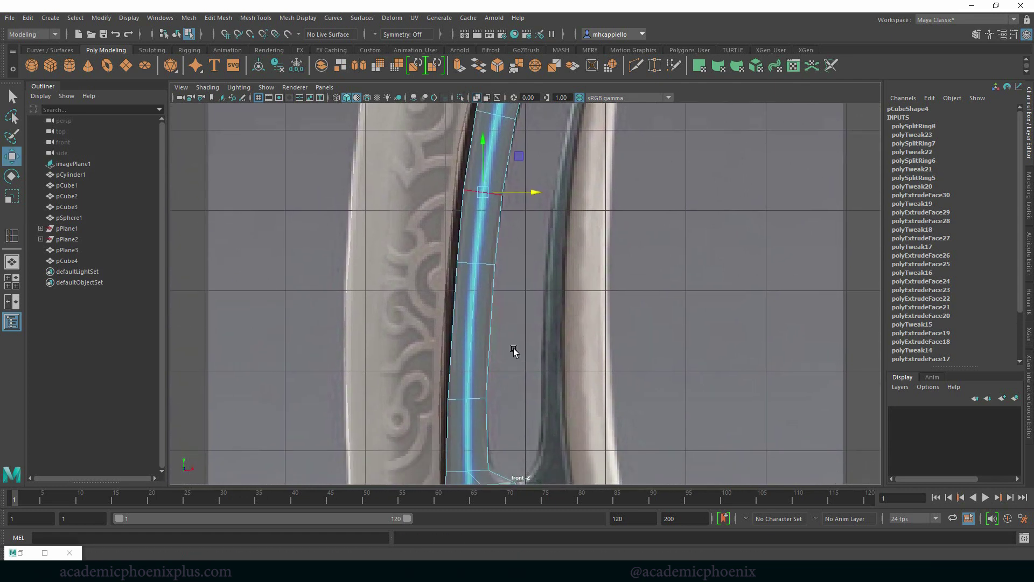
key(g)
click(489, 321)
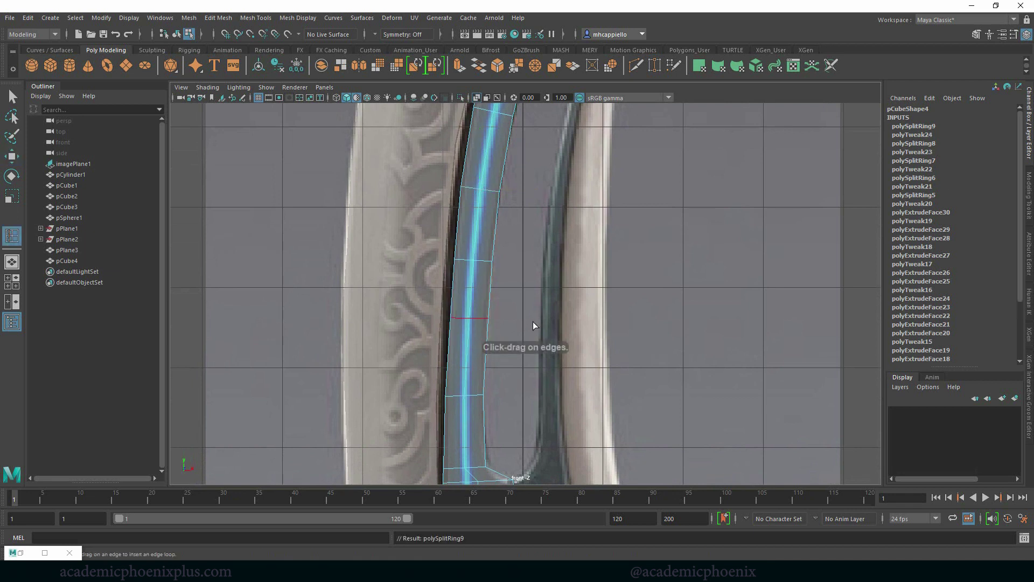
key(w)
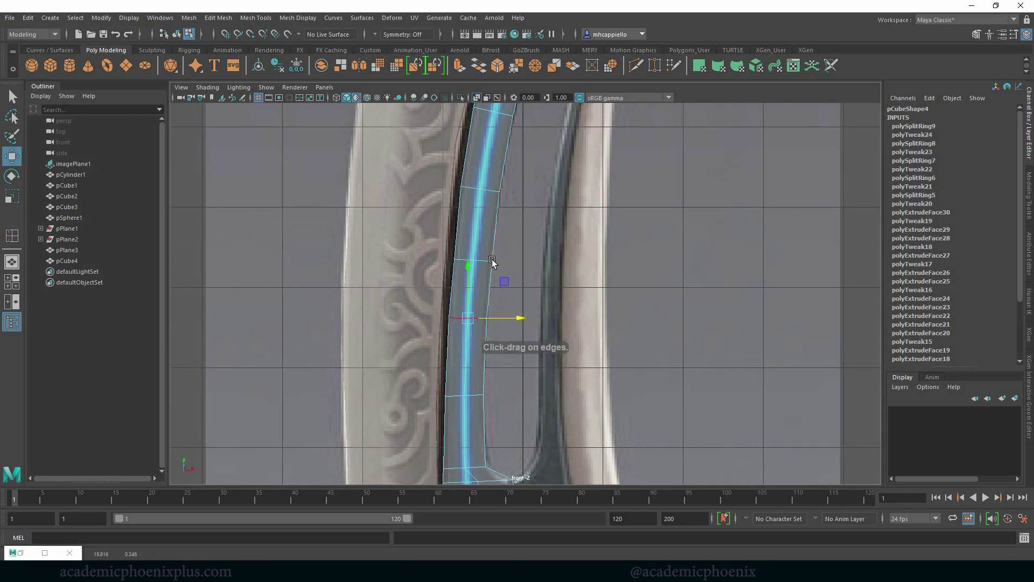
Move the inner-edge vertex between the two lowest new loops slightly inward onto the strip's reference edge
right_drag(491, 262, 442, 261)
click(492, 262)
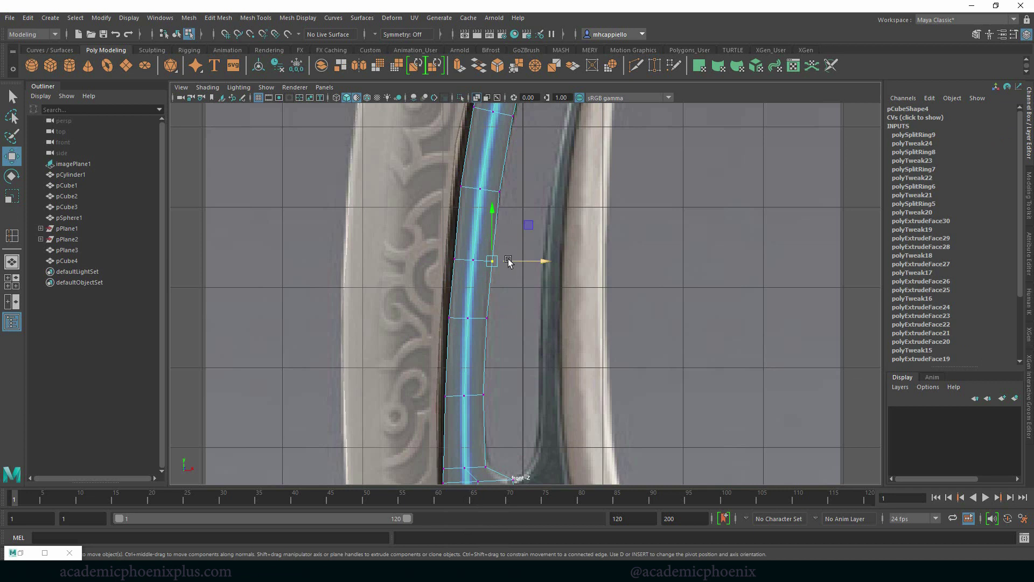
drag(509, 262, 506, 263)
Move the centre-loop vertices beside the rivet plate and round cutout onto the blade-side edge of the blue line
alt+middle_drag(498, 439, 487, 346)
alt+middle_drag(530, 386, 541, 306)
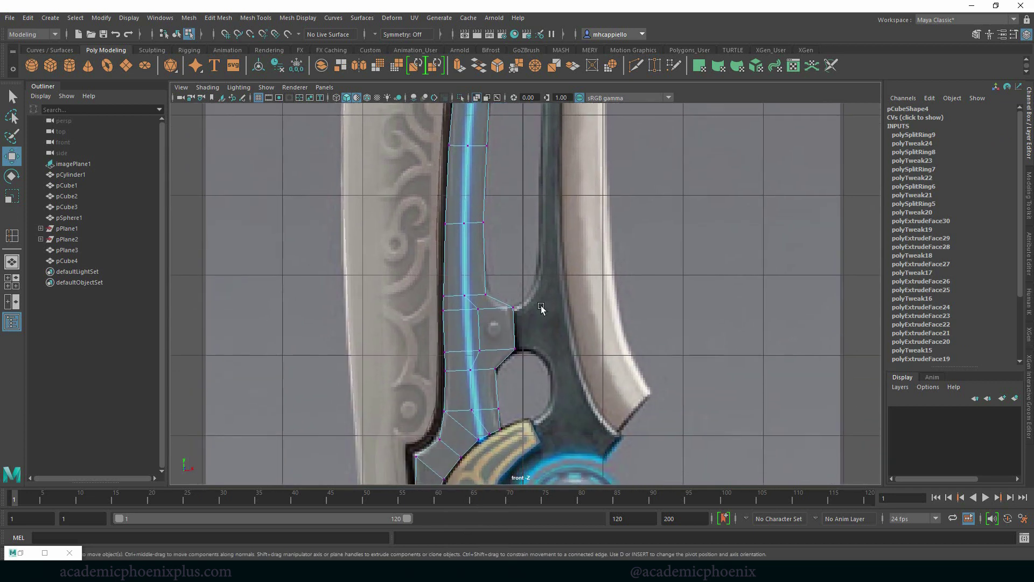
right_drag(492, 259, 430, 263)
click(477, 309)
drag(477, 309, 460, 311)
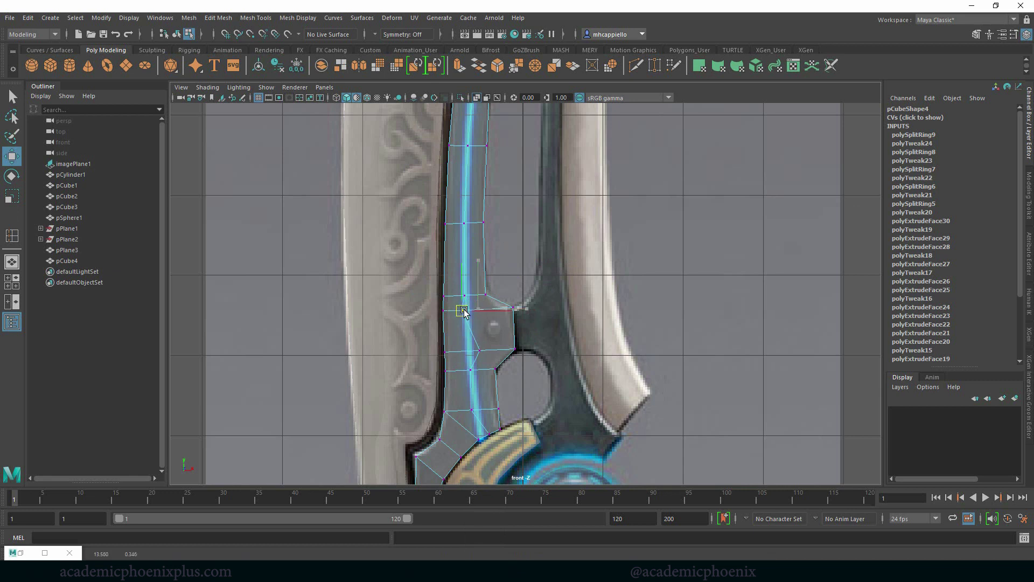
click(479, 350)
drag(478, 347, 467, 371)
click(470, 370)
click(471, 410)
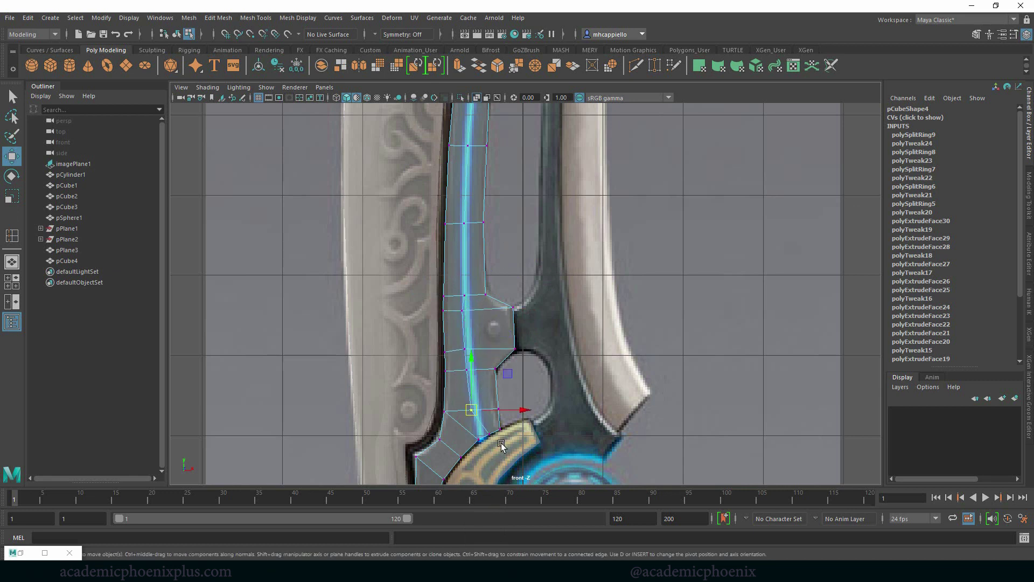
Move the two bottom vertices by the gold ornament along its edge toward the blade, ending the centre loop at the blue line
scroll(502, 445, down, 3)
scroll(474, 377, up, 5)
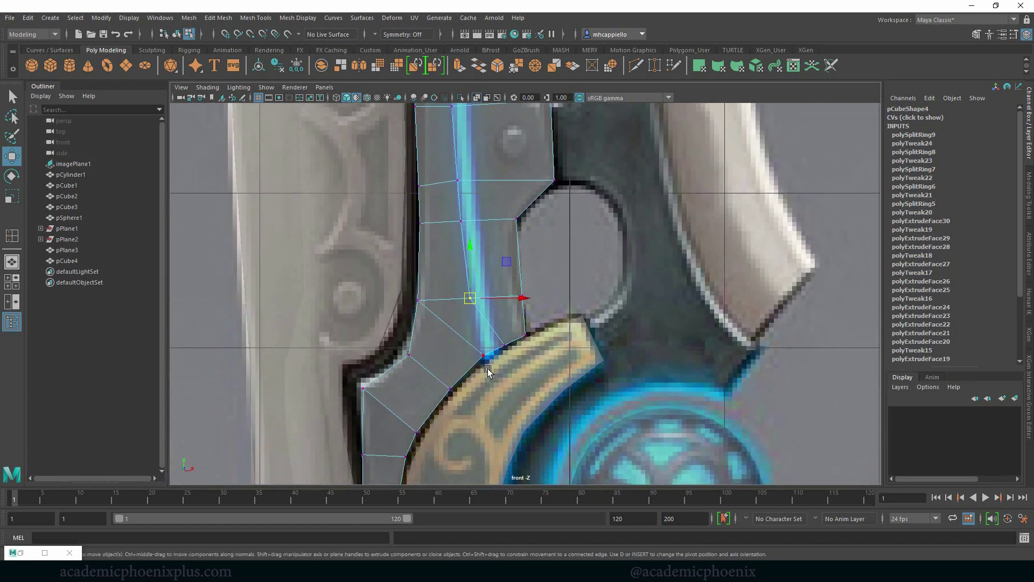
mouse_move(481, 357)
mouse_down()
mouse_move(465, 370)
mouse_move(485, 357)
mouse_up()
click(504, 345)
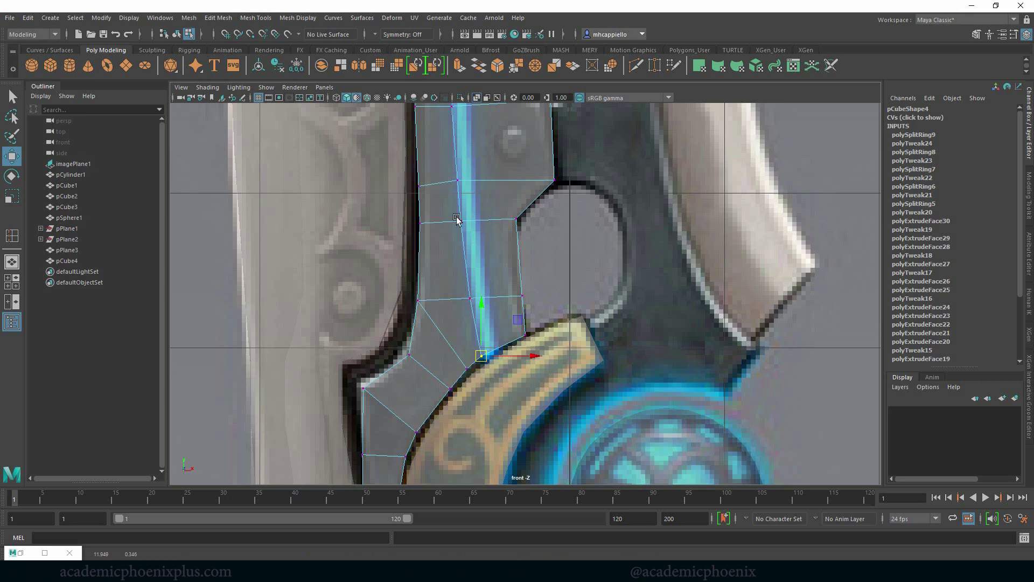
Align the centre-loop vertices from the rivet plate up into the straight section with the blade-side edge of the blue line
alt+middle_drag(473, 229, 477, 353)
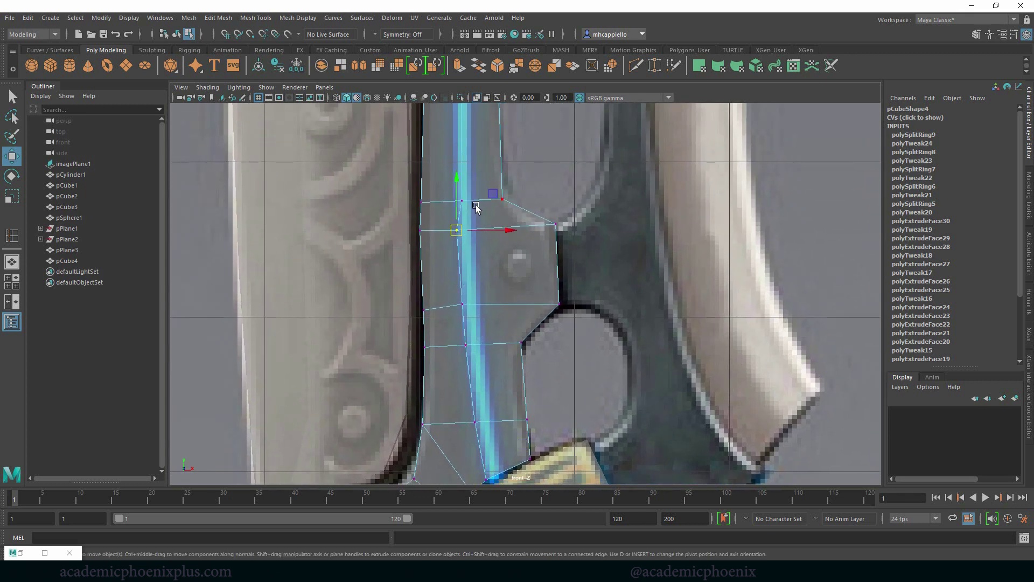
drag(472, 202, 468, 201)
alt+middle_drag(499, 147, 451, 238)
drag(488, 262, 482, 262)
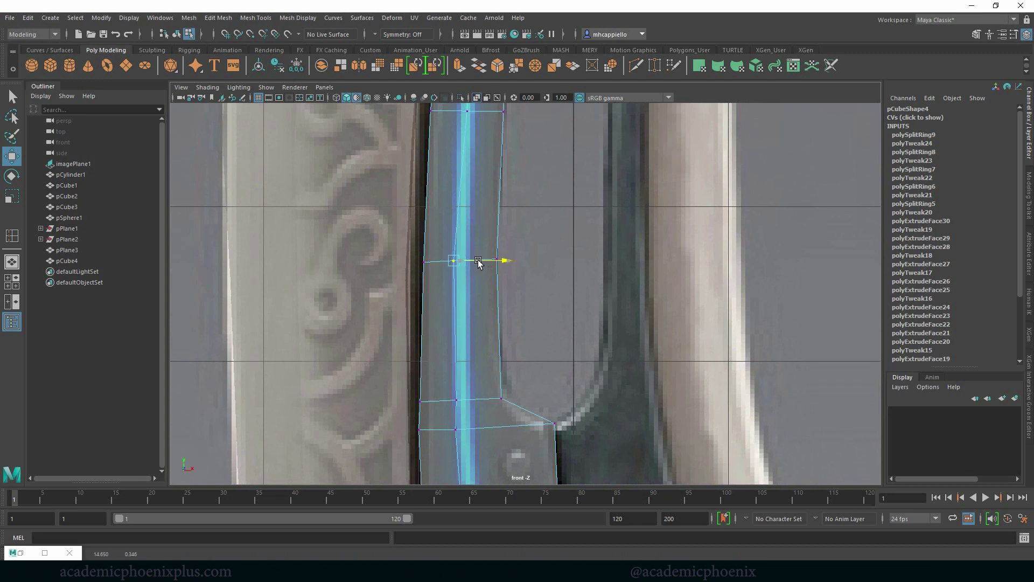
alt+middle_drag(478, 262, 480, 420)
drag(495, 268, 485, 268)
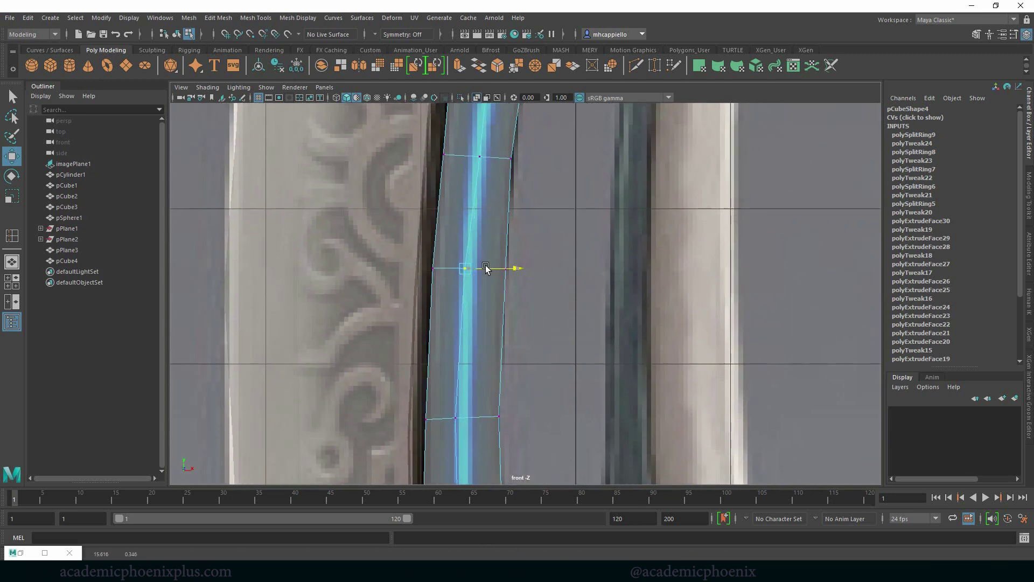
Move the next two centre-loop vertices up the straight section to the blade-side edge of the blue line
alt+middle_drag(495, 198, 489, 313)
click(493, 283)
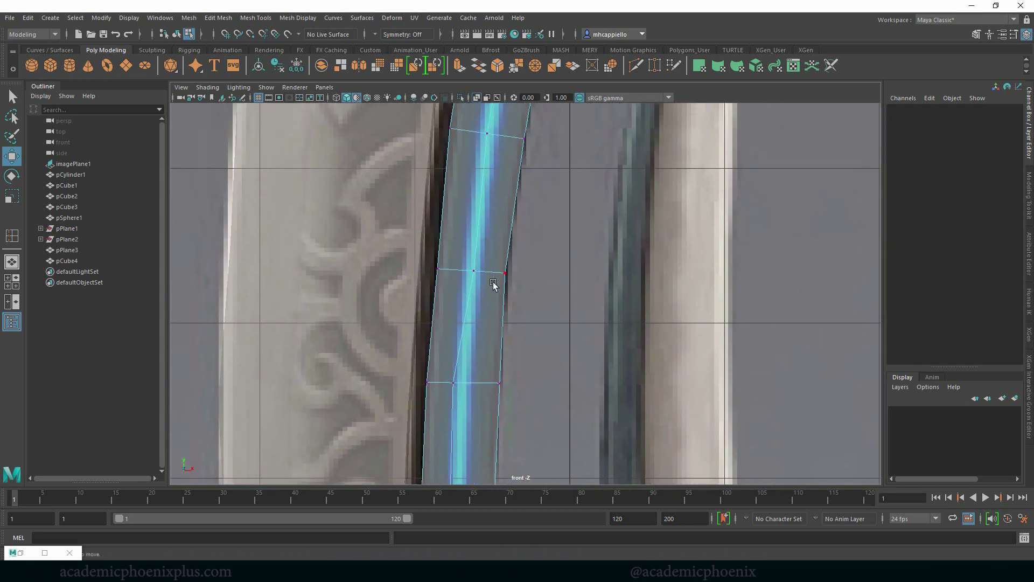
click(472, 268)
drag(472, 268, 458, 266)
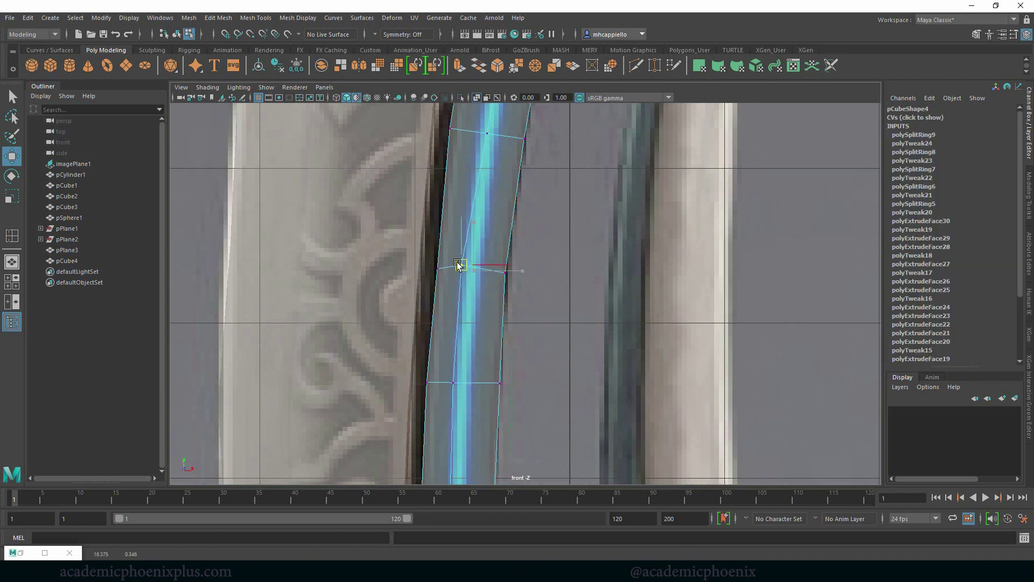
alt+middle_drag(511, 201, 514, 313)
click(489, 244)
drag(488, 244, 485, 244)
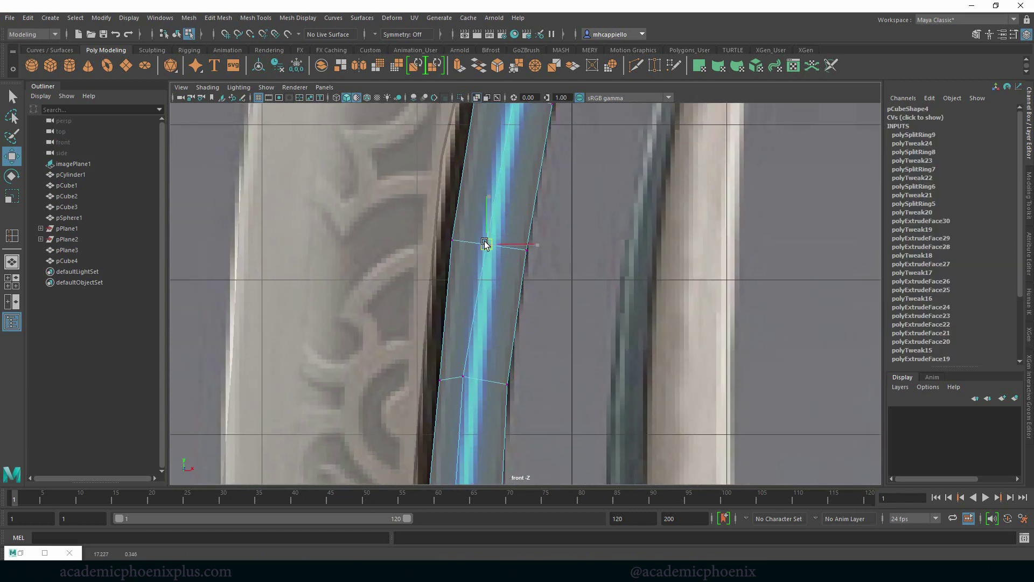
Move the two centre-loop vertices where the strip starts bending toward the hook onto the blue line's blade-side edge
alt+middle_drag(525, 190, 465, 356)
mouse_move(446, 247)
mouse_down()
mouse_move(472, 268)
mouse_move(445, 257)
mouse_up()
alt+middle_drag(489, 146, 466, 267)
mouse_move(452, 243)
mouse_down()
mouse_move(471, 257)
mouse_move(456, 249)
mouse_up()
Return to object mode and examine the strip against the rest of the sword from the side in the four-view layout
alt+middle_drag(509, 181, 512, 265)
scroll(511, 267, down, 8)
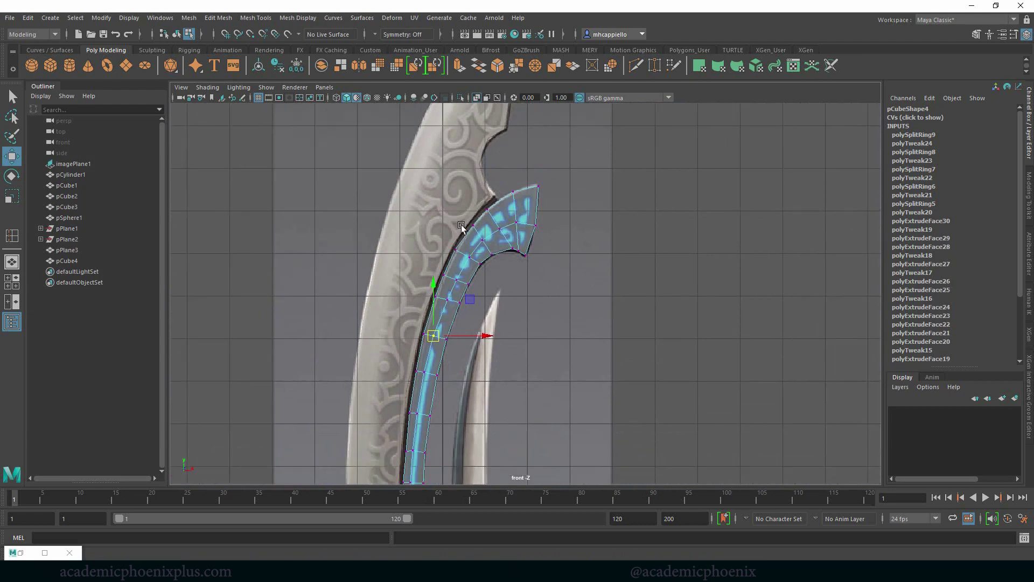
alt+middle_drag(513, 433, 500, 253)
alt+middle_drag(463, 352, 475, 230)
right_drag(429, 264, 468, 221)
key(space)
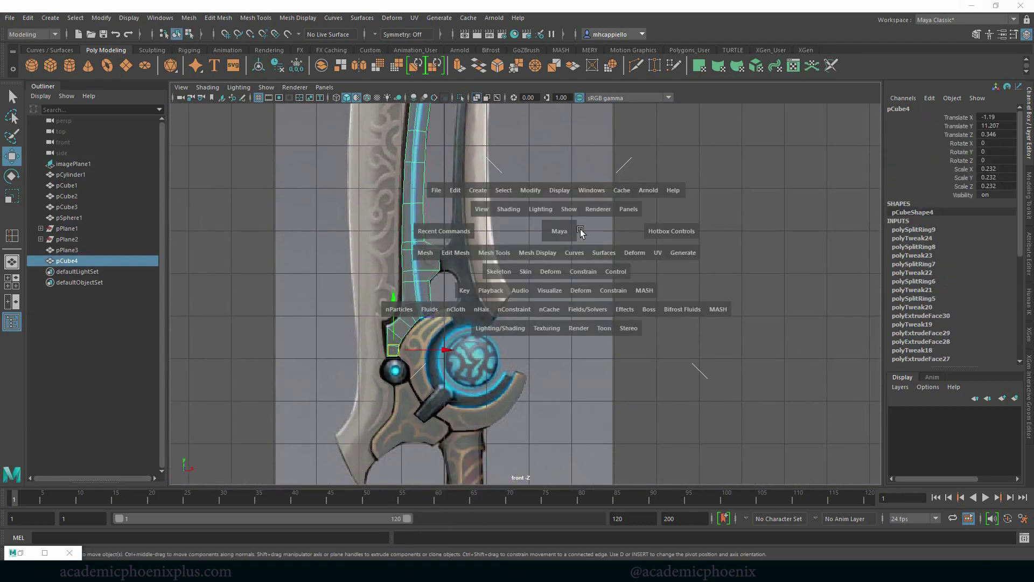
alt+right_drag(616, 265, 560, 231)
alt+middle_drag(607, 228, 692, 208)
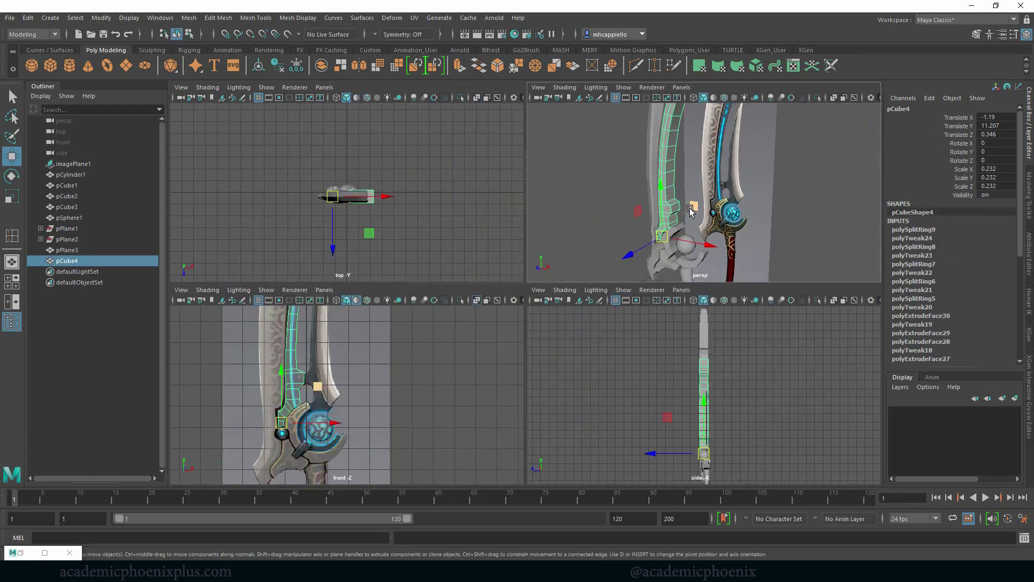
click(748, 218)
alt+drag(708, 230, 638, 216)
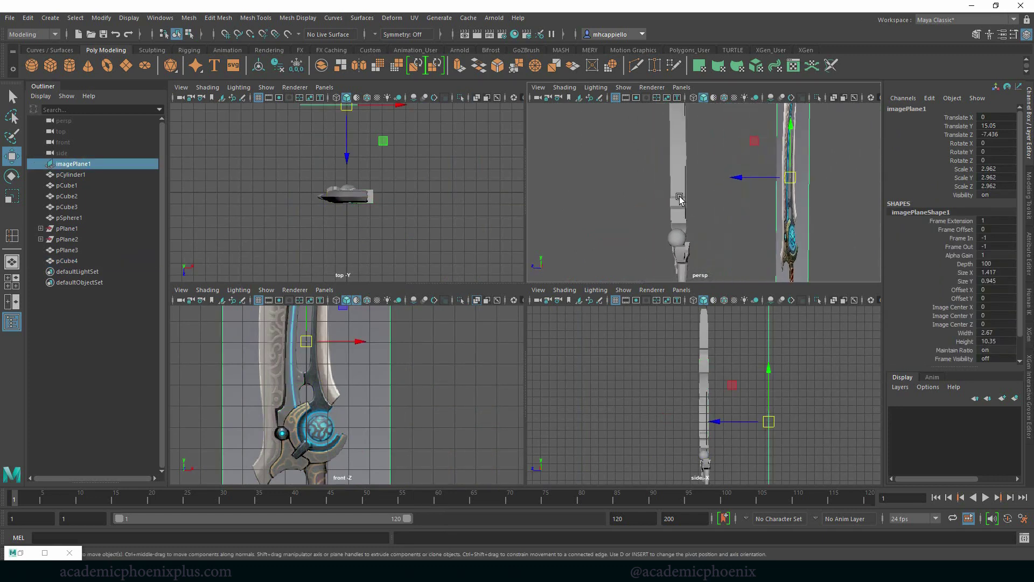
Select the inner strip that follows the blue line and flatten it by scaling it down along its depth only
click(677, 227)
key(space)
alt+right_drag(677, 231, 480, 292)
alt+drag(481, 294, 442, 395)
key(r)
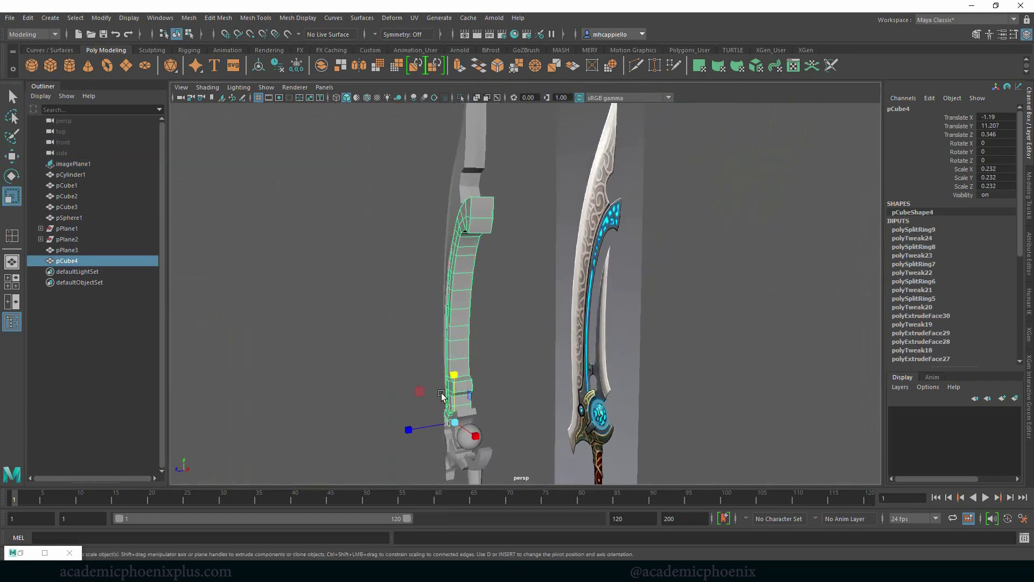
mouse_move(411, 430)
mouse_down()
mouse_move(443, 426)
mouse_move(397, 381)
mouse_move(431, 380)
mouse_move(397, 364)
mouse_move(448, 409)
mouse_move(427, 432)
mouse_up()
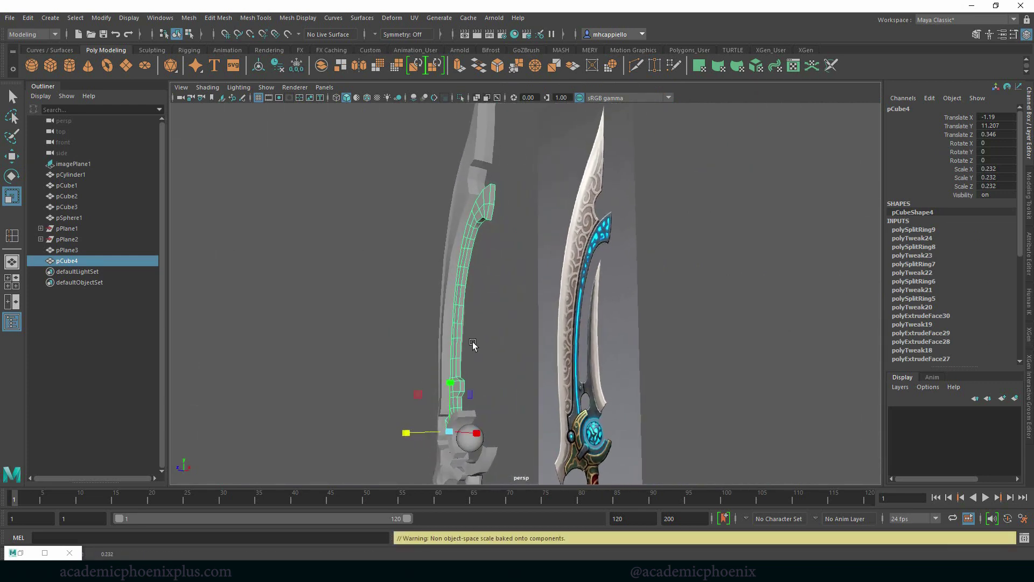
alt+drag(473, 346, 450, 350)
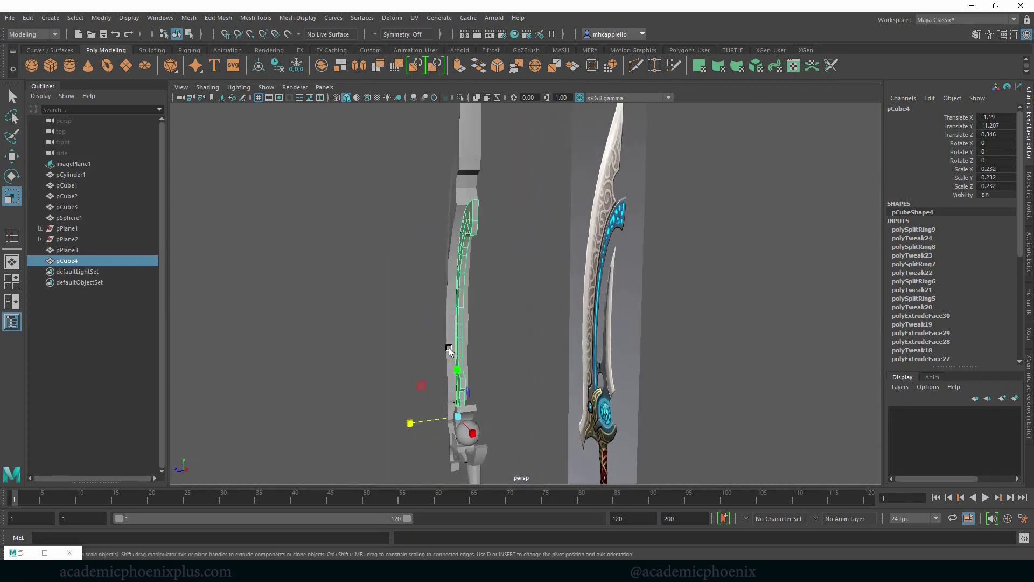
Examine the main blade's depth and fit against the inner strip and the hilt, and return to object mode with nothing selected
alt+drag(466, 147, 458, 191)
right_drag(458, 191, 448, 169)
click(448, 169)
alt+drag(428, 348, 476, 224)
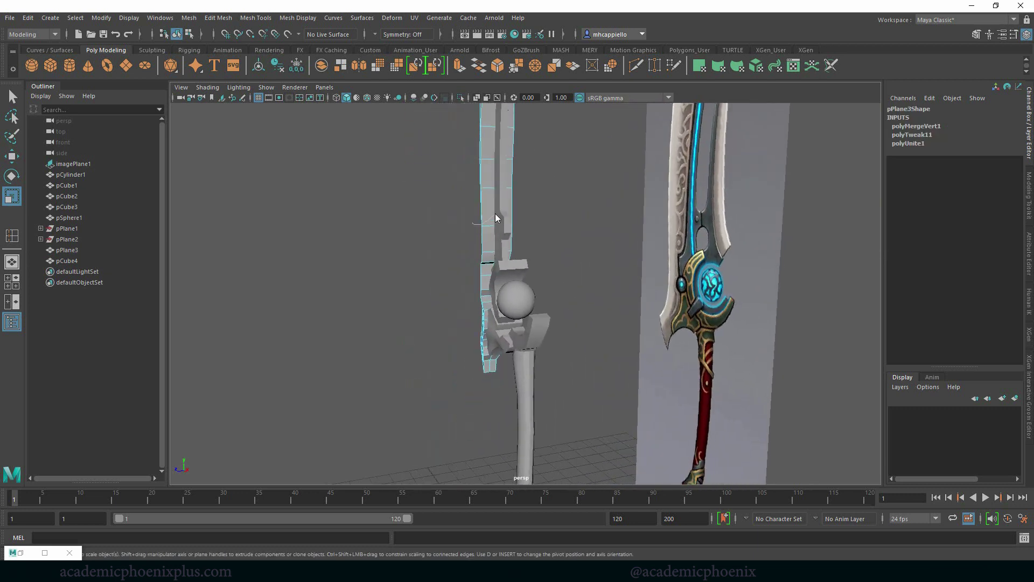
right_drag(496, 214, 503, 235)
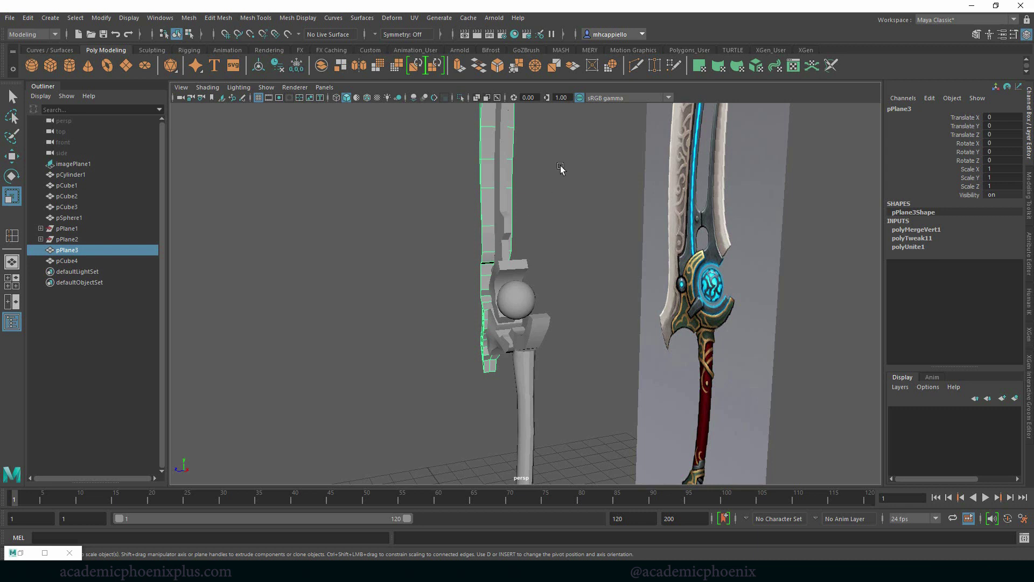
alt+middle_drag(561, 169, 525, 365)
drag(456, 311, 469, 304)
right_click(491, 221)
right_drag(491, 222, 543, 207)
click(591, 243)
alt+drag(591, 243, 668, 323)
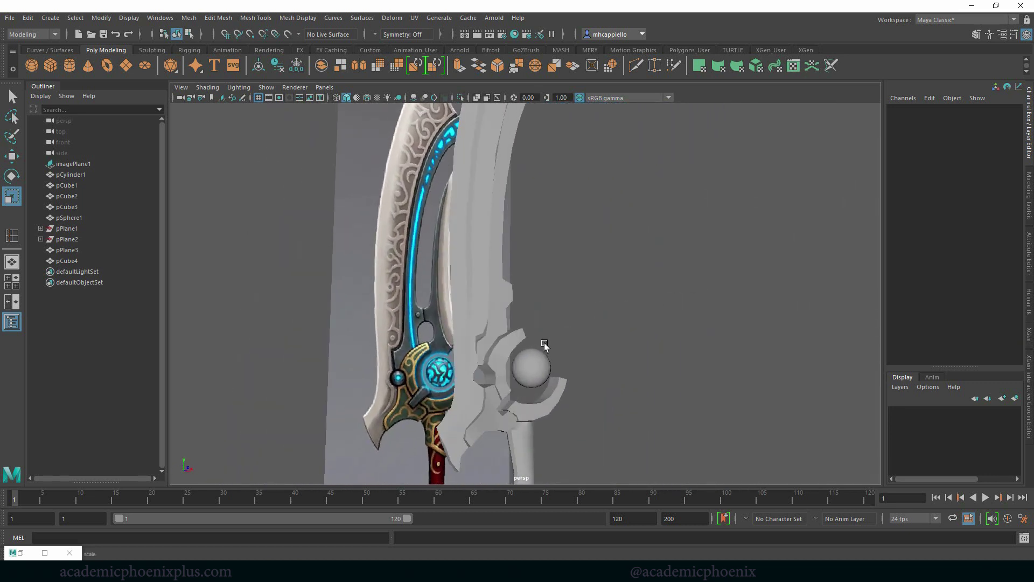
Save the scene file sword_base_v1.mb
key(space)
alt+middle_drag(362, 400, 411, 369)
key(space)
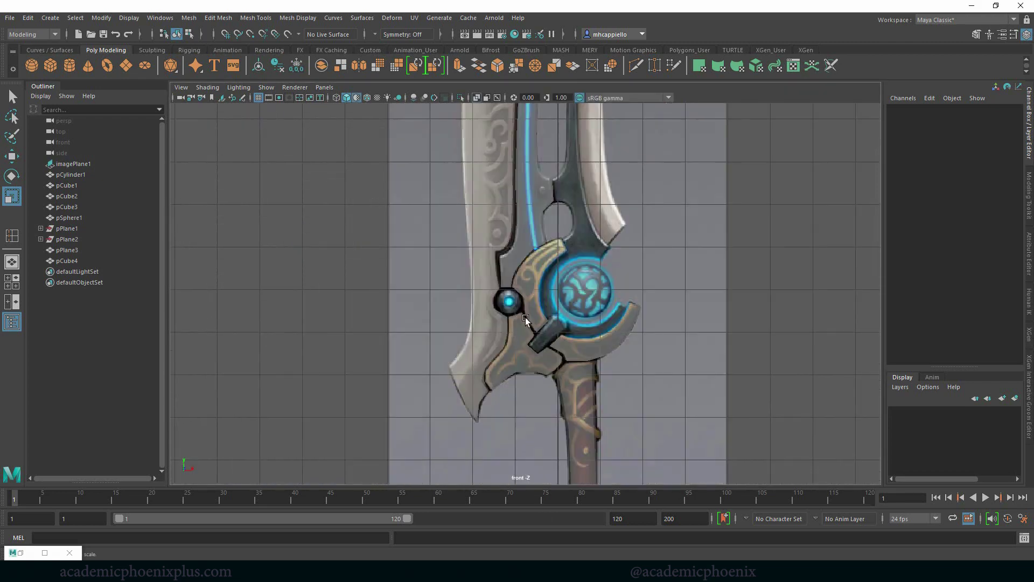
alt+middle_drag(555, 280, 419, 294)
key(ctrl+s)
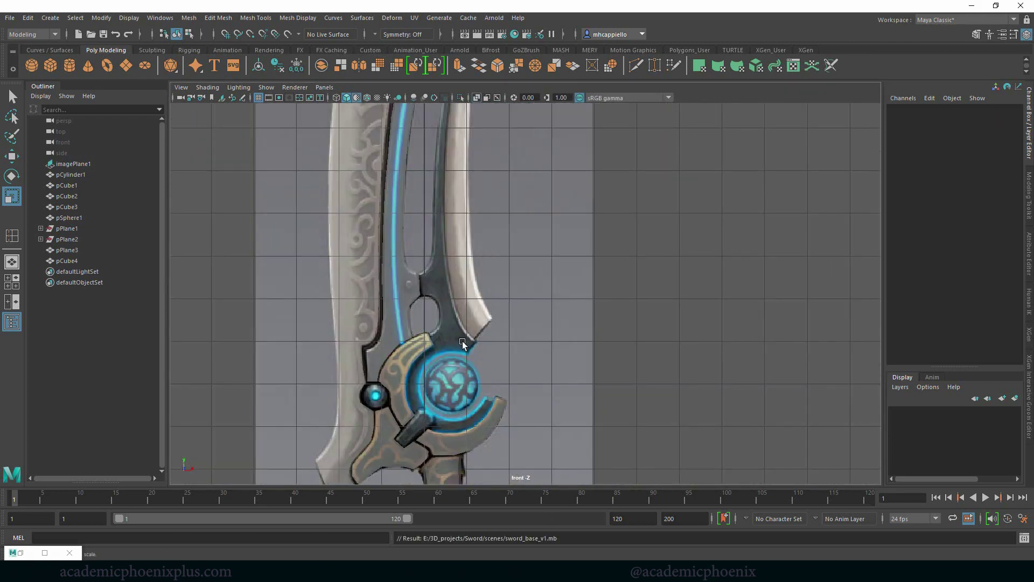
key(ctrl+z)
key(ctrl+z)
key(ctrl+z)
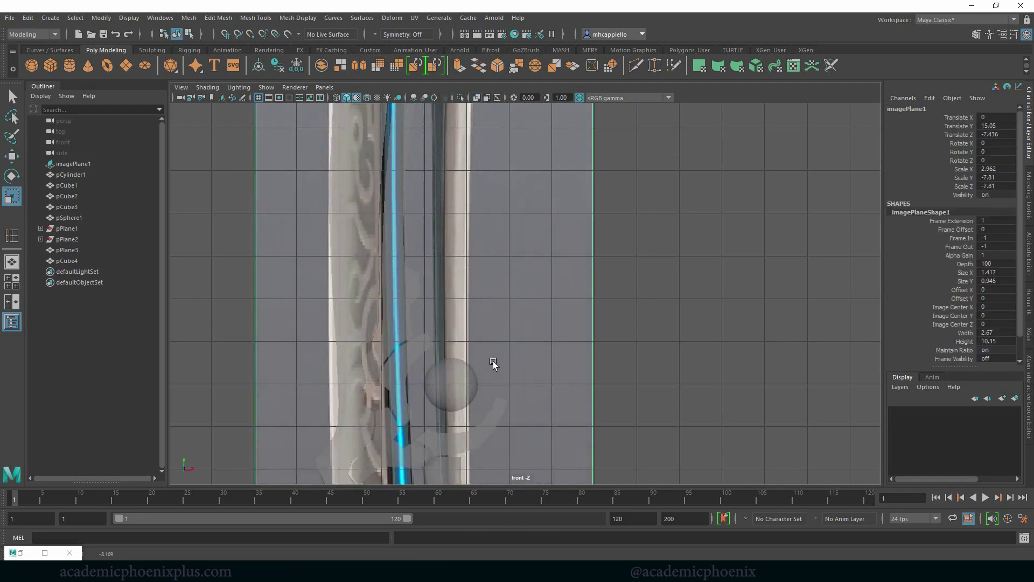
key(shift+z)
key(shift+z)
key(shift+z)
Create a polygon cube, place it snapped to the tip of the crescent guard below the orb, and scale it uniformly to 0.298
alt+middle_drag(509, 339, 483, 230)
alt+right_drag(514, 251, 882, 362)
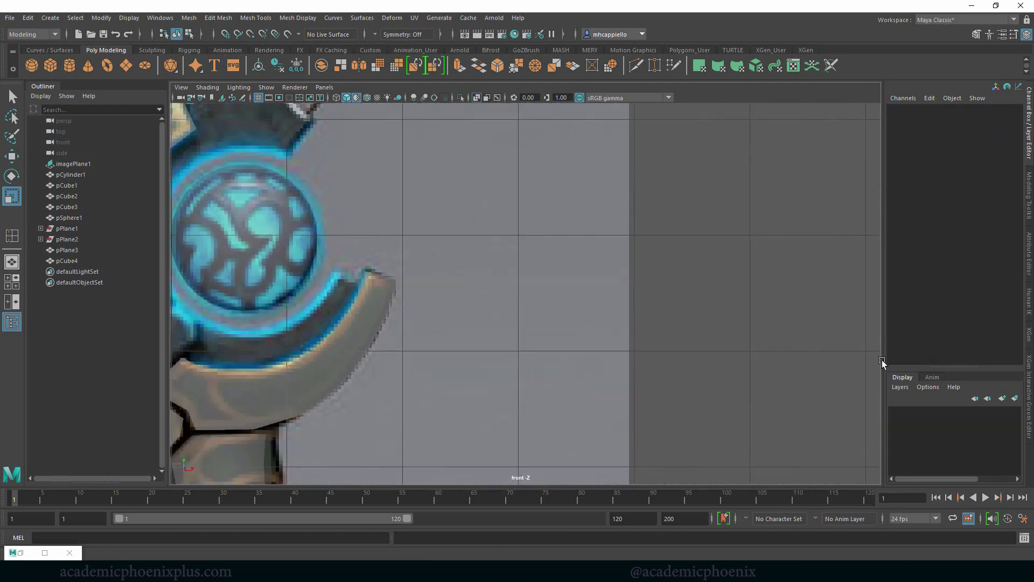
alt+middle_drag(359, 292, 498, 311)
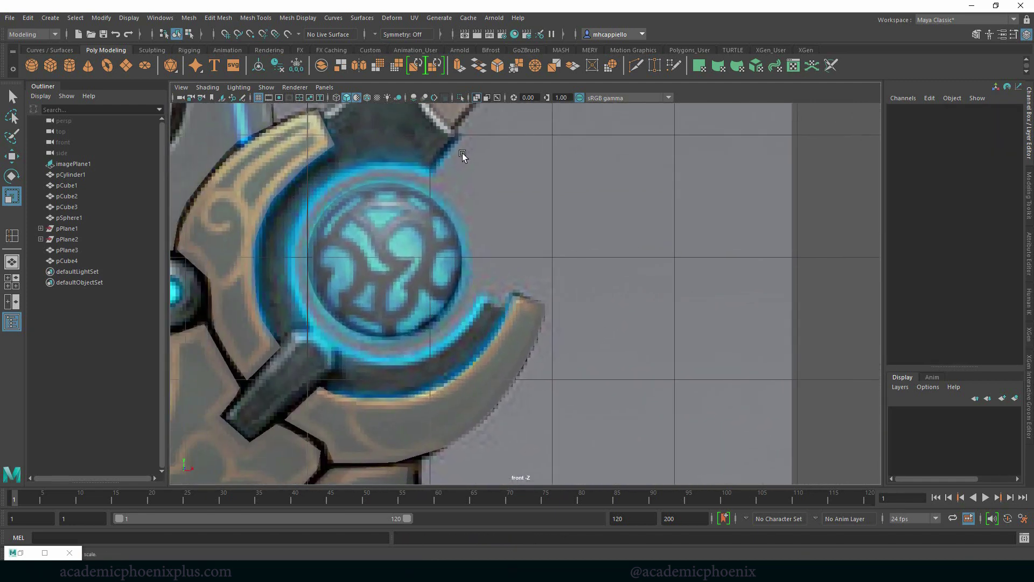
alt+middle_drag(462, 153, 438, 260)
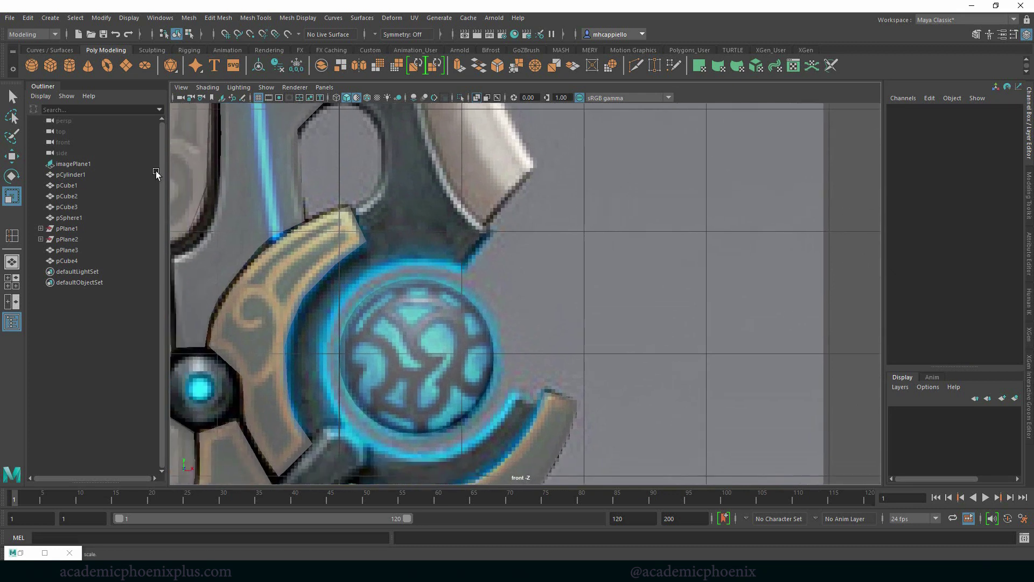
click(50, 64)
key(v)
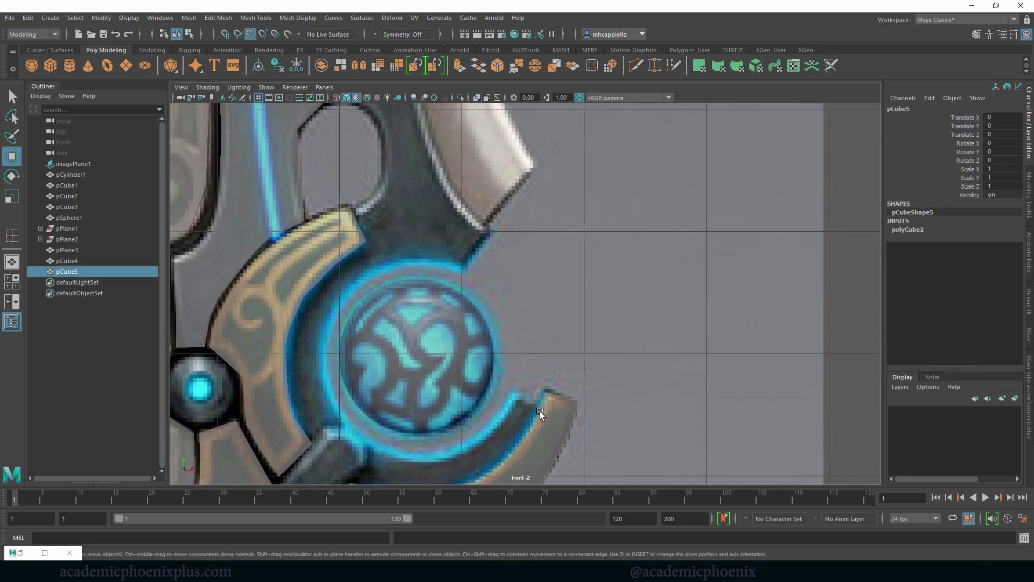
middle_click(541, 412)
key(r)
drag(544, 393, 470, 401)
key(w)
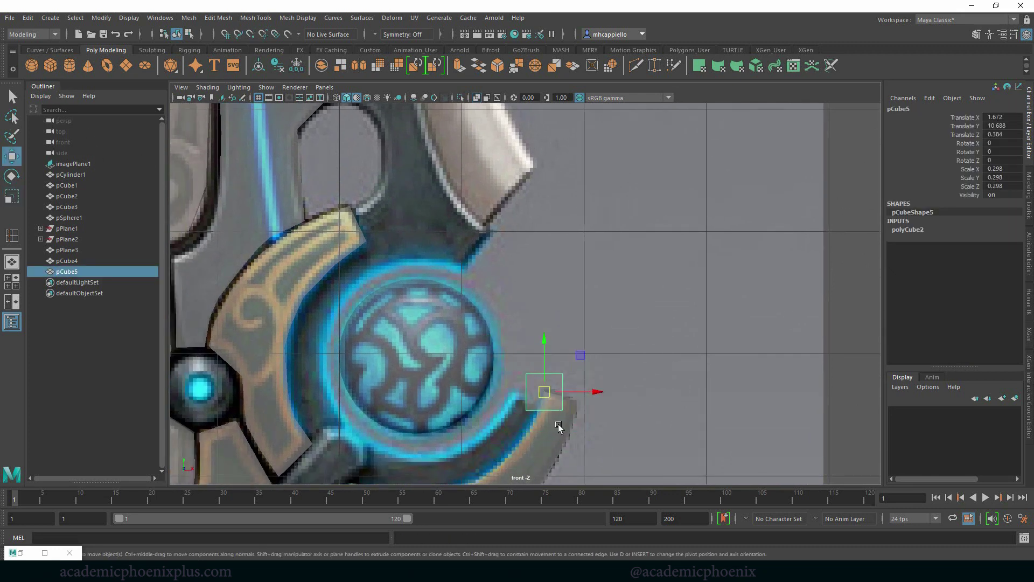
Fit the cube over the end of the guard's dark inner band, rotated about -24 degrees in Z and scaled uniformly to 0.252
key(e)
drag(570, 431, 540, 439)
key(w)
drag(546, 393, 526, 409)
key(f)
alt+middle_drag(675, 377, 642, 377)
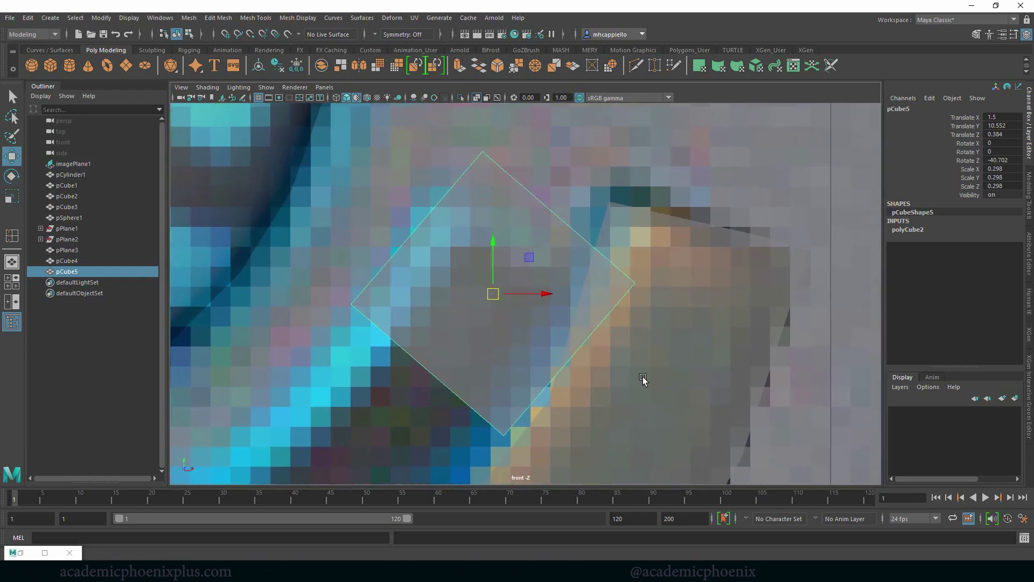
scroll(646, 372, down, 6)
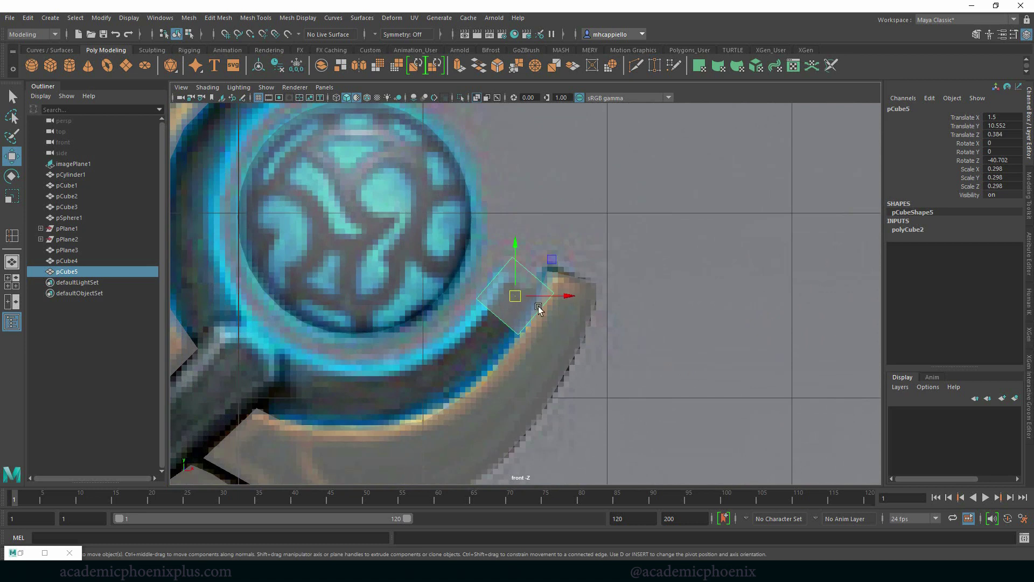
key(e)
drag(527, 339, 535, 334)
key(w)
drag(519, 296, 495, 303)
key(r)
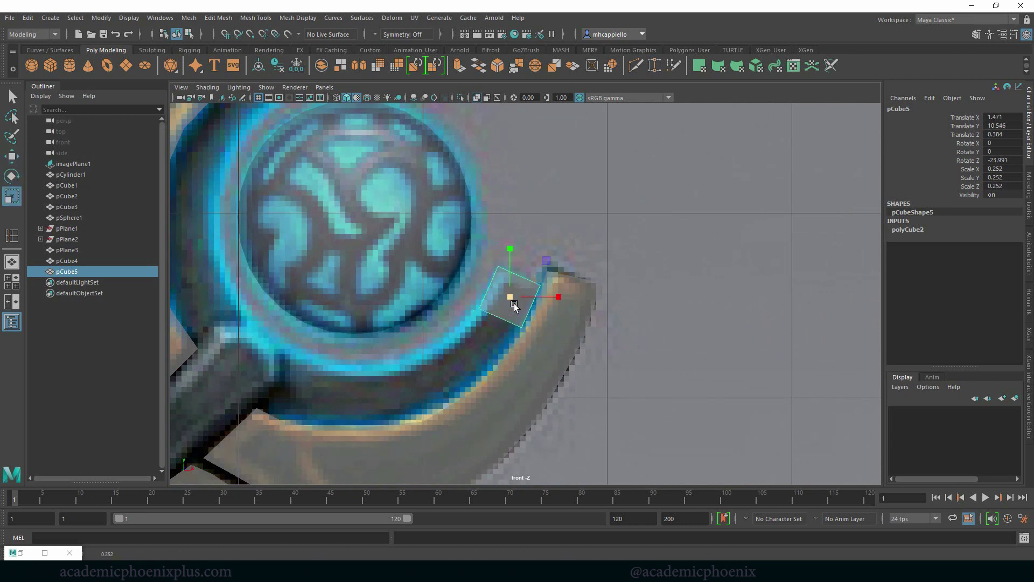
Move the cube's corner vertices in the front view to match the outline of the dark band's end
right_drag(513, 305, 473, 291)
click(479, 308)
key(w)
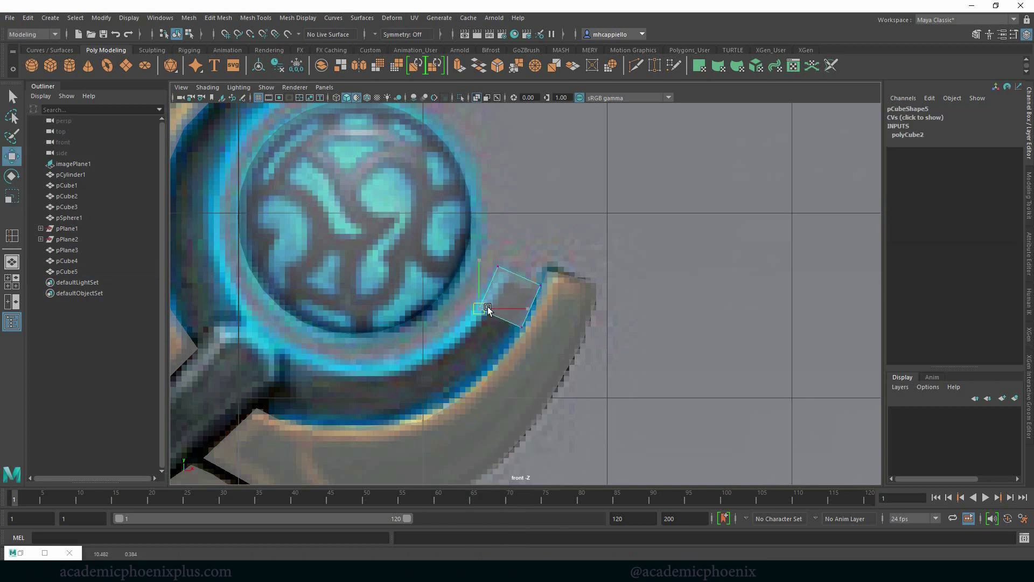
click(521, 326)
drag(523, 326, 531, 321)
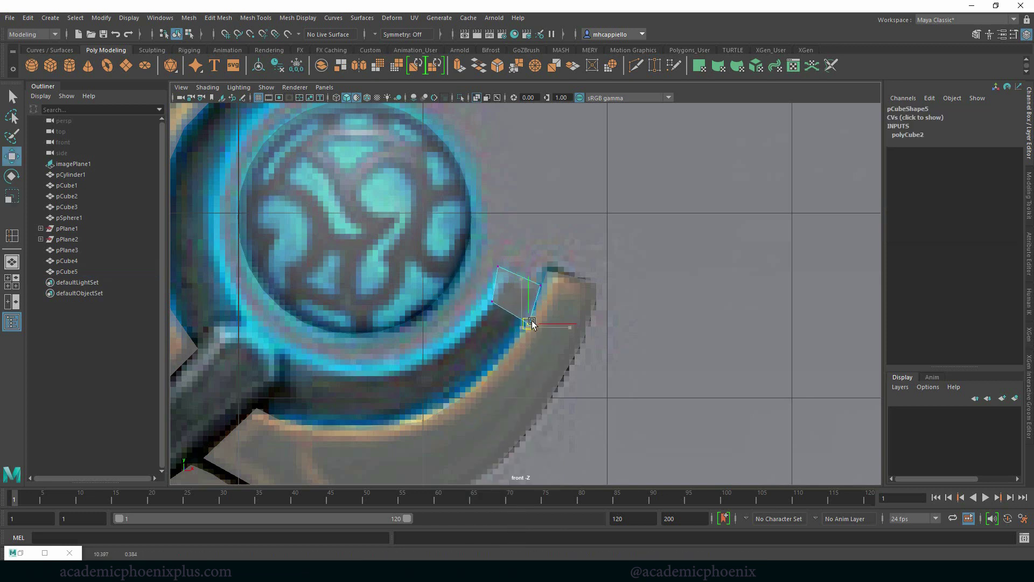
click(497, 266)
drag(501, 267, 537, 286)
click(540, 285)
right_drag(516, 306, 517, 318)
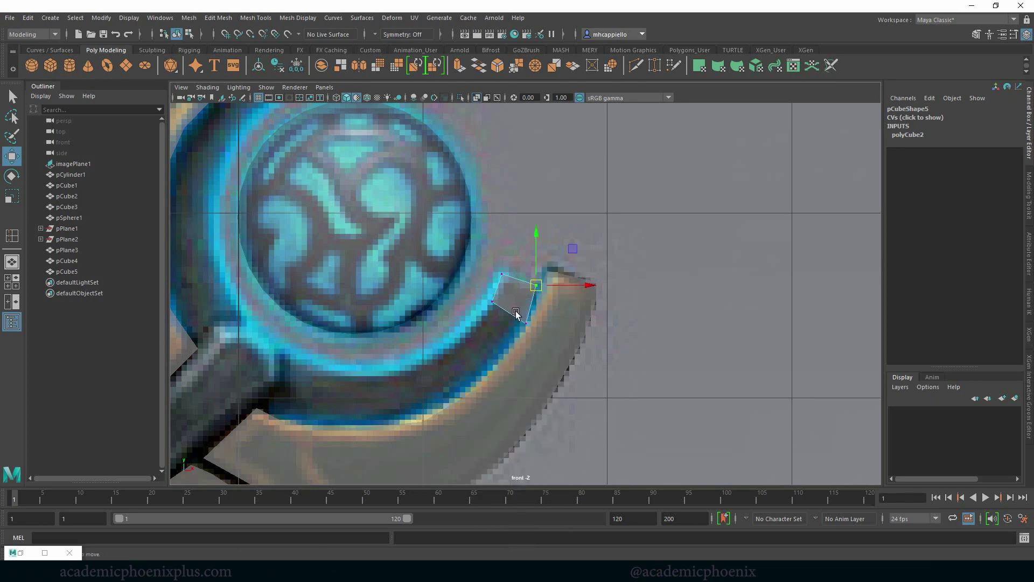
click(507, 318)
ctrl+drag(553, 298, 554, 299)
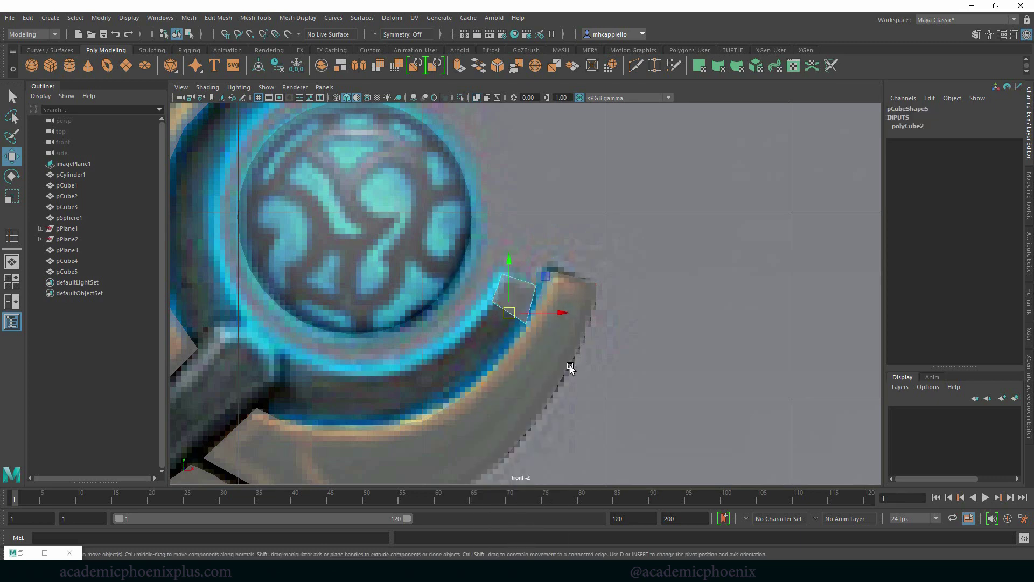
Return the small block to object mode and move it back in depth against the crescent guard, to Translate Z 0.117
key(space)
key(space)
alt+drag(688, 288, 616, 347)
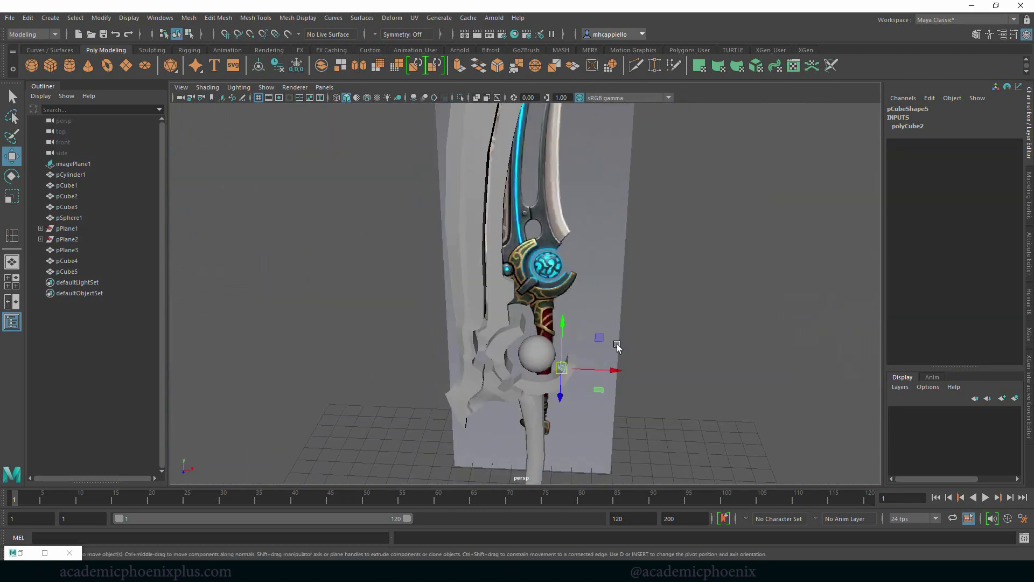
key(space)
key(space)
key(f)
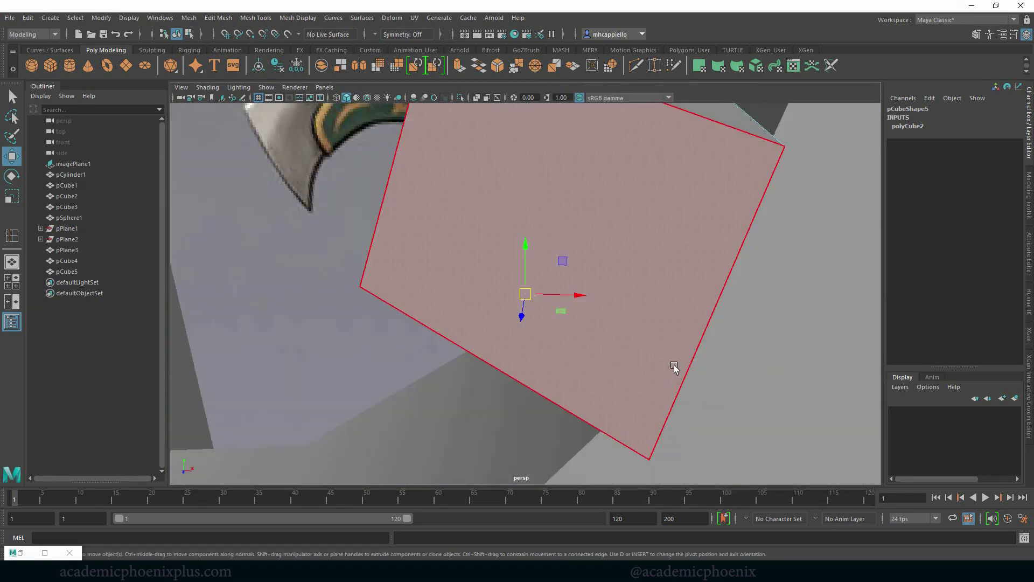
right_drag(554, 265, 610, 250)
alt+drag(610, 250, 573, 284)
alt+middle_drag(573, 284, 495, 344)
drag(441, 344, 645, 305)
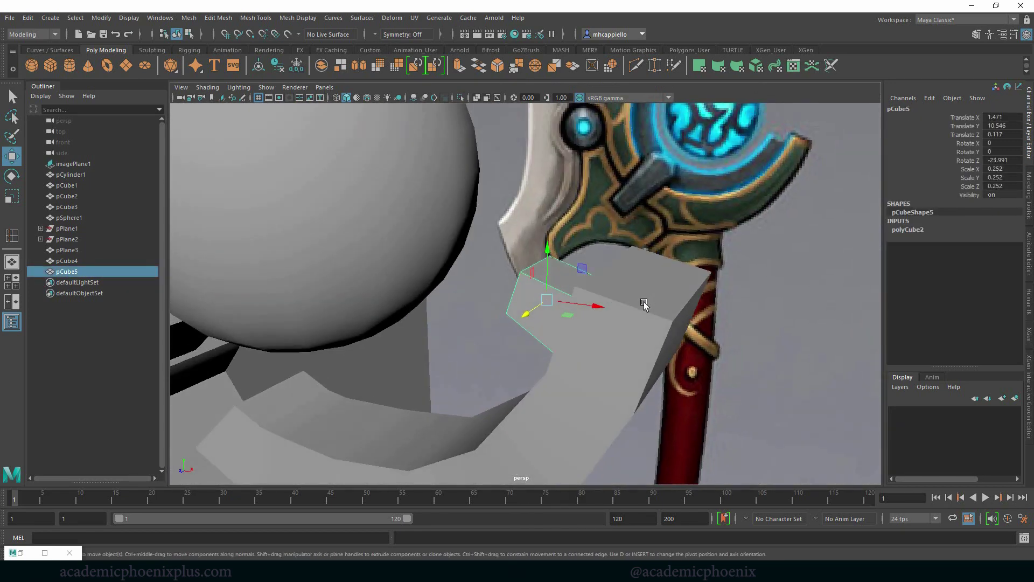
Move the block's two outer corners outward in the front view so that it reaches into the crescent guard
key(space)
key(space)
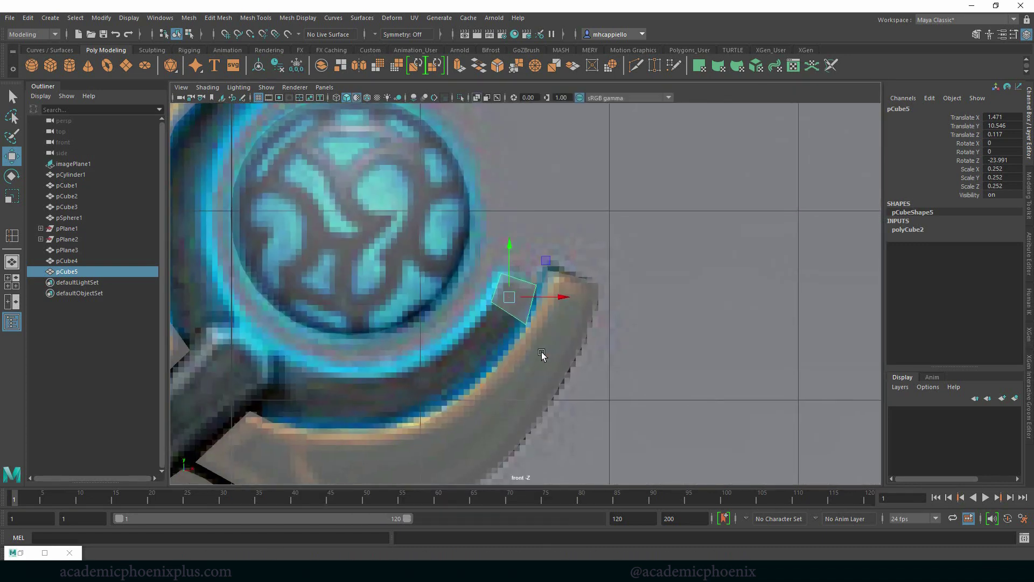
scroll(605, 353, up, 2)
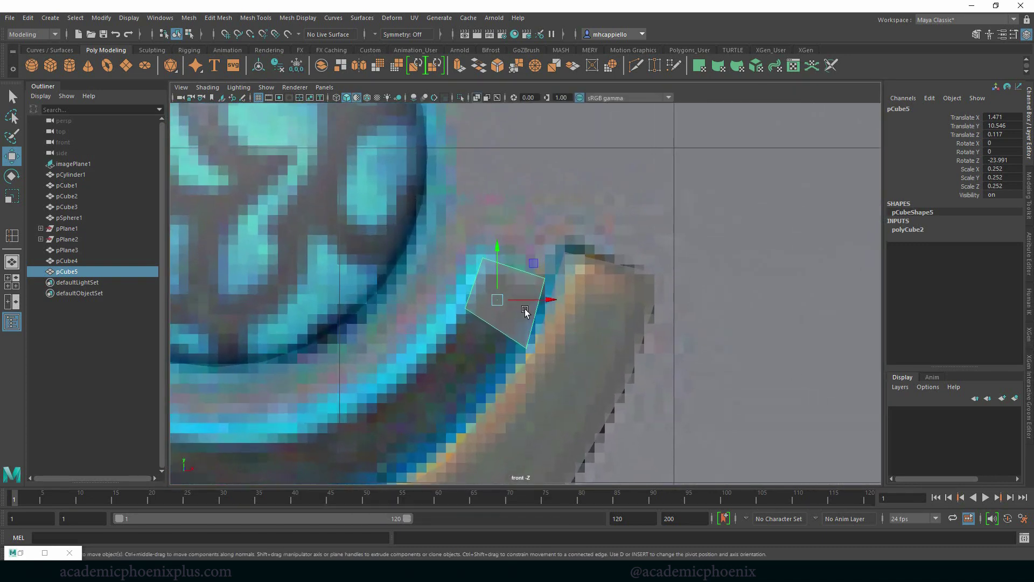
right_drag(523, 274, 491, 294)
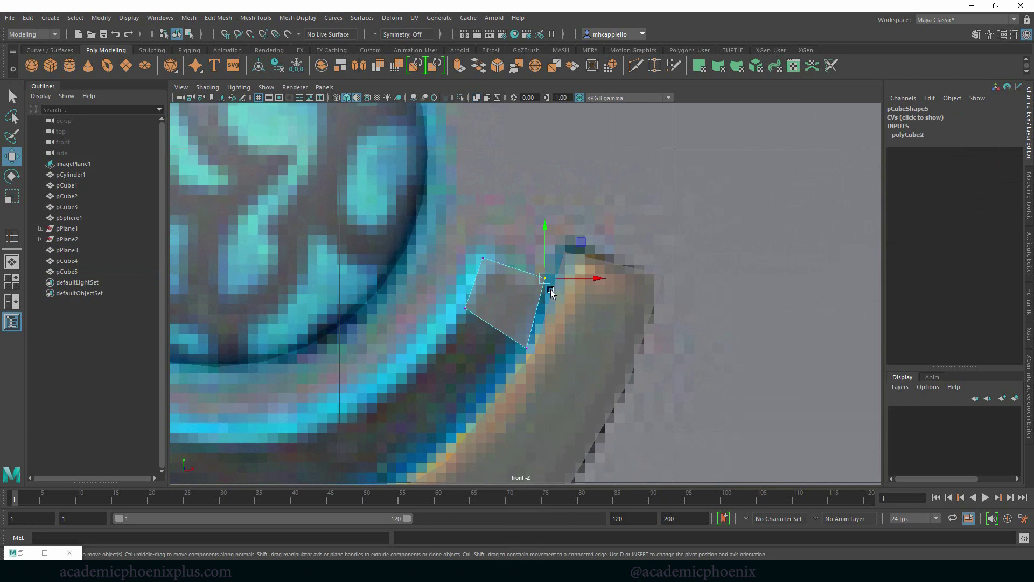
drag(550, 290, 599, 308)
click(527, 347)
drag(521, 343, 563, 363)
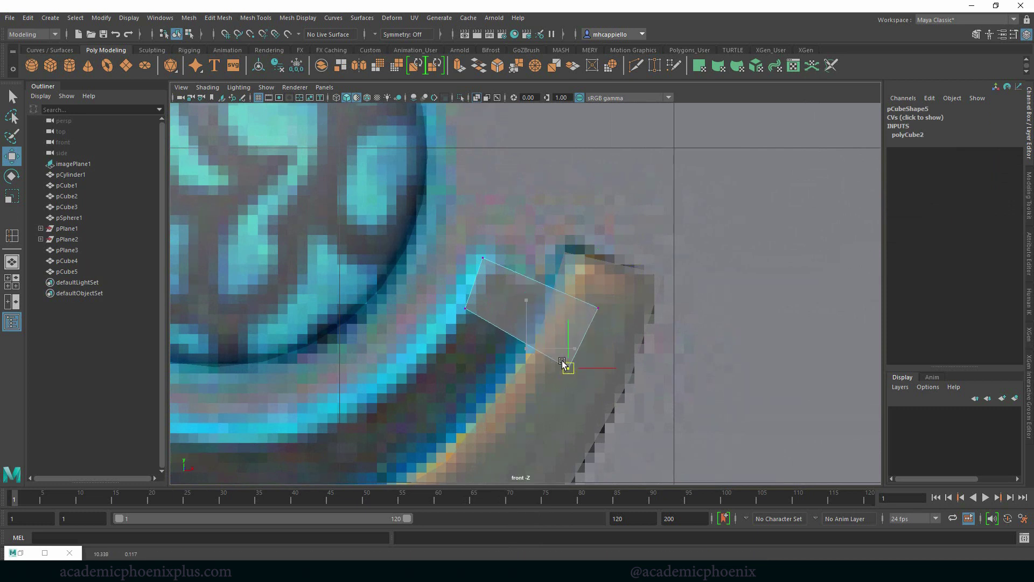
scroll(691, 283, down, 3)
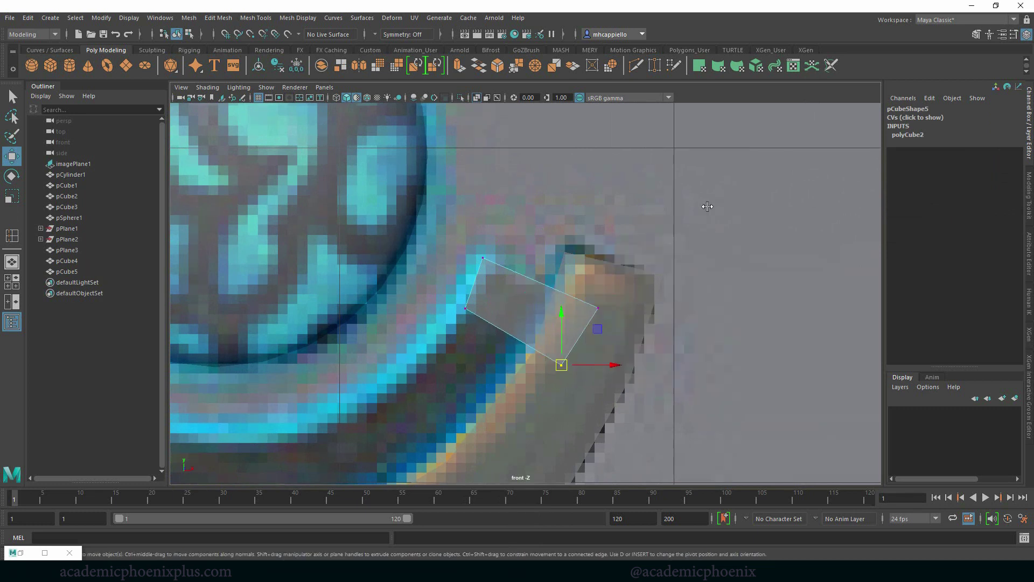
key(space)
alt+drag(682, 241, 702, 235)
scroll(400, 393, up, 3)
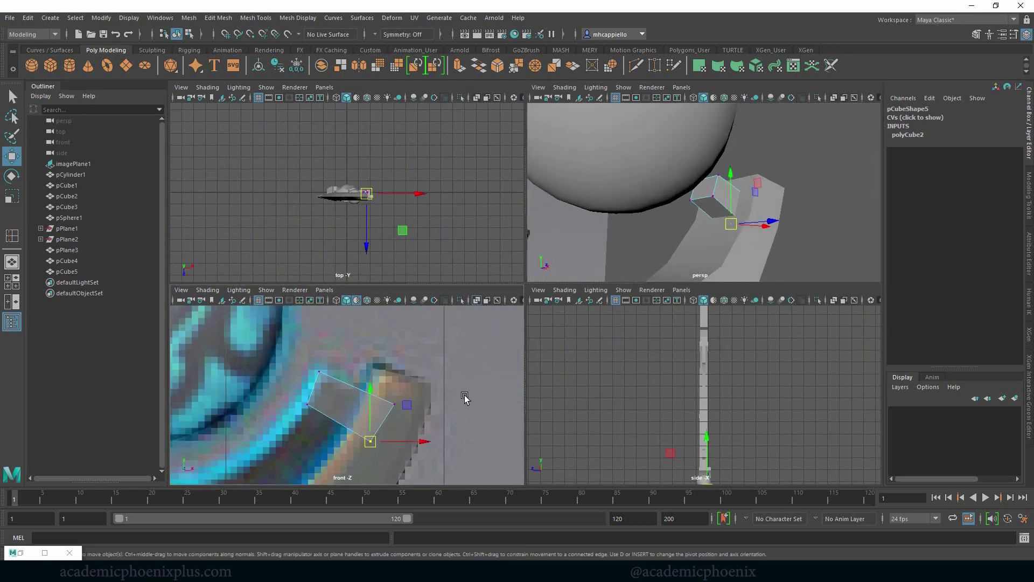
key(space)
scroll(496, 259, up, 3)
Extrude only the block's lower end face along the dark band with Local Translate Z 0.241, rotating it -19.779 degrees about local Y
right_click(515, 240)
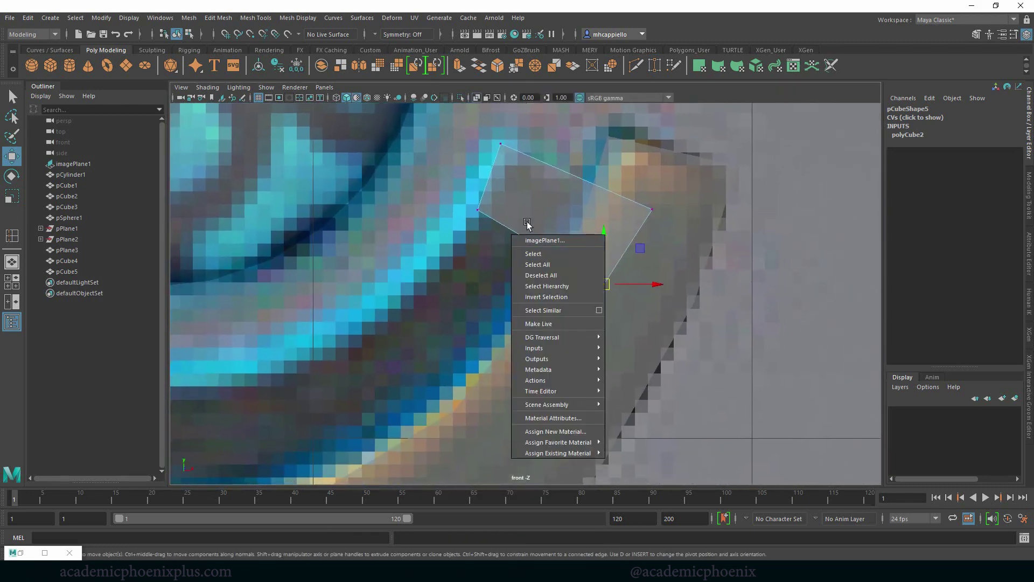
right_drag(535, 211, 536, 241)
drag(554, 220, 516, 254)
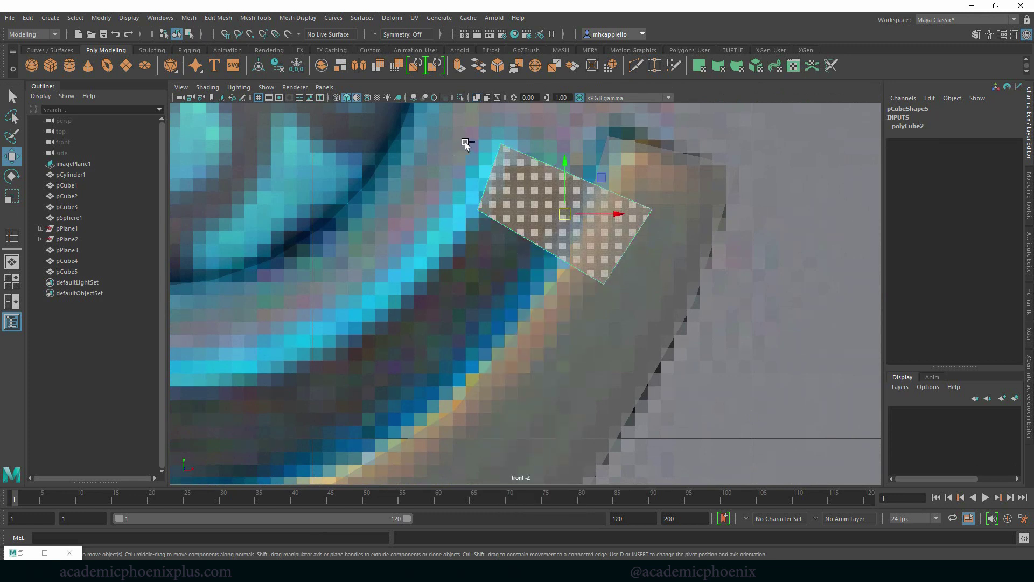
ctrl+drag(467, 143, 651, 198)
ctrl+drag(700, 264, 598, 174)
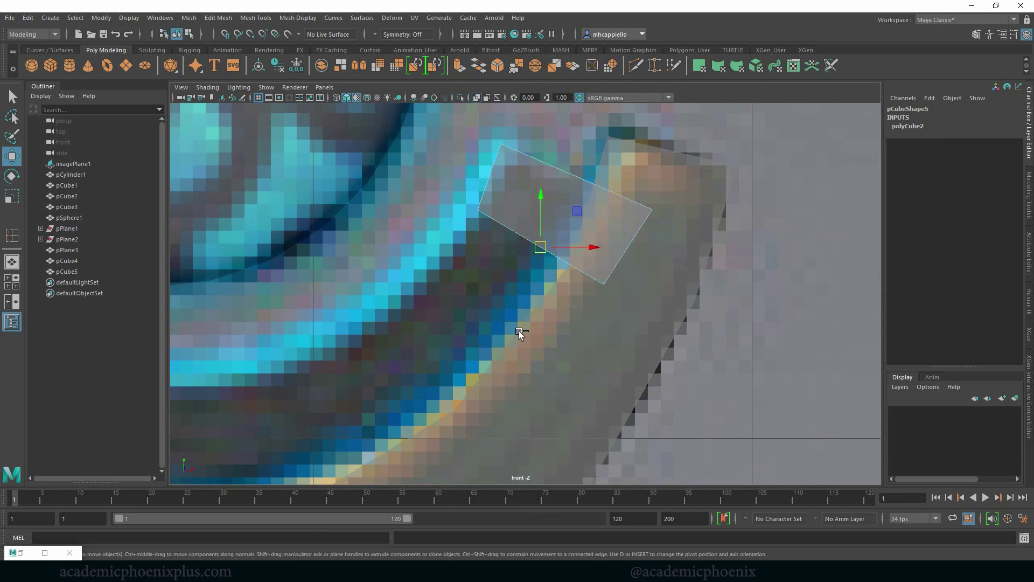
key(ctrl+e)
drag(533, 273, 425, 341)
click(499, 393)
drag(499, 387, 482, 387)
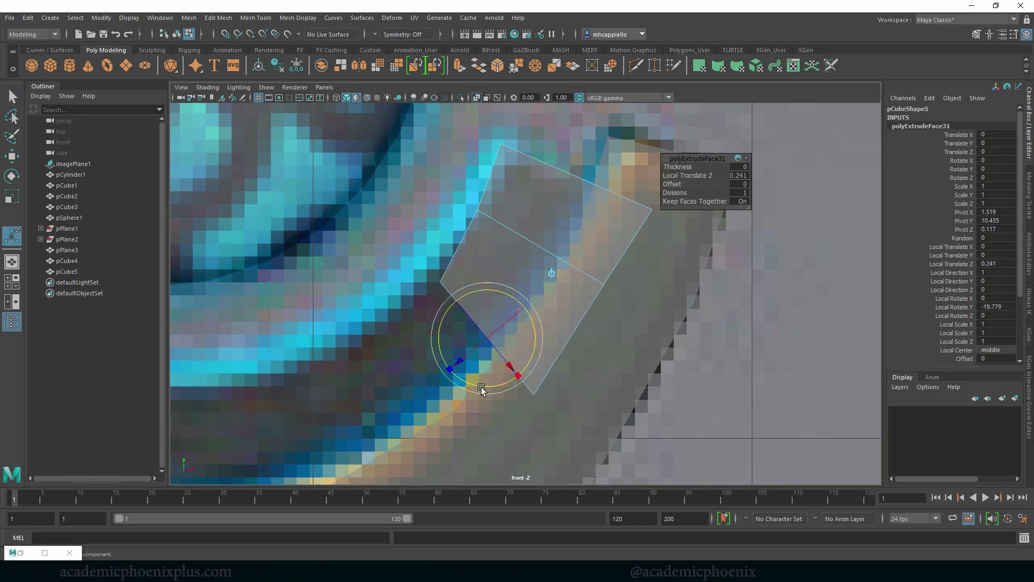
key(w)
scroll(484, 342, down, 3)
scroll(498, 317, down, 5)
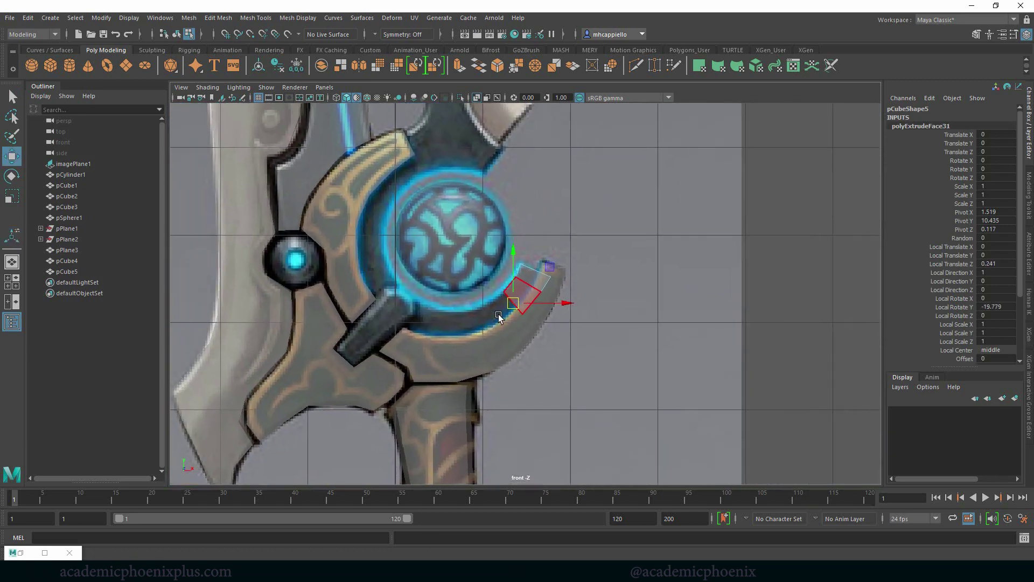
Extrude the block's lower end face along the dark band with Local Translate Z 0.406, rotating it -14.752 degrees about local Y
scroll(498, 316, up, 6)
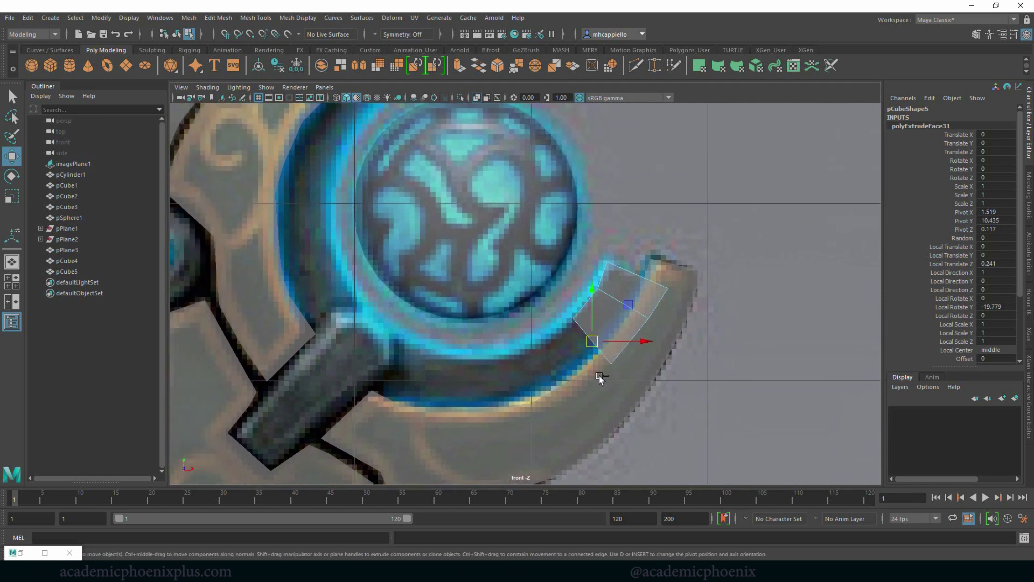
key(ctrl+e)
drag(569, 362, 499, 385)
drag(525, 436, 521, 430)
key(w)
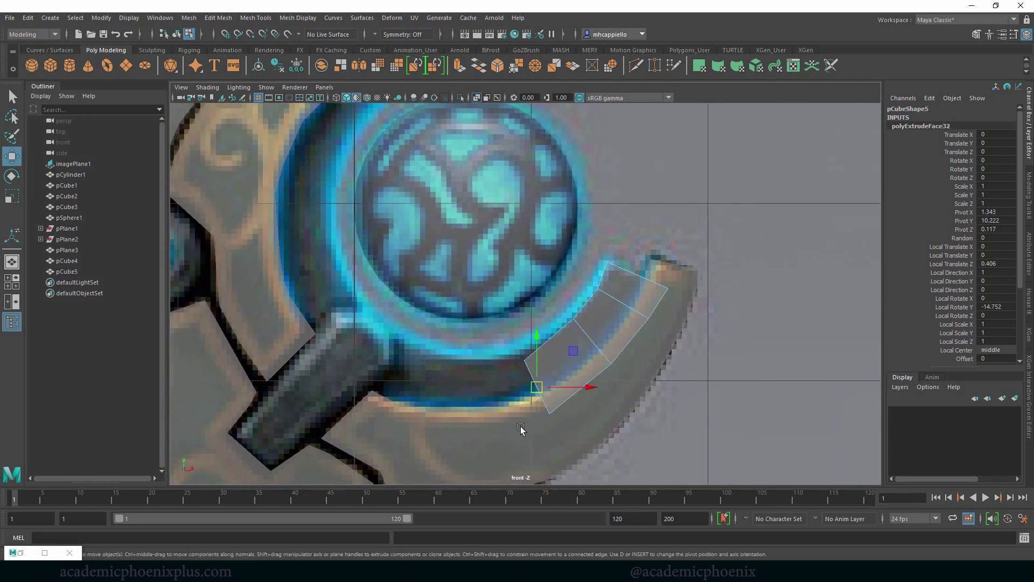
Nudge the end face onto the band's outline and extrude it with Local Translate Z 0.397, rotating it -31.381 degrees about local Y
drag(538, 389, 422, 434)
key(ctrl+e)
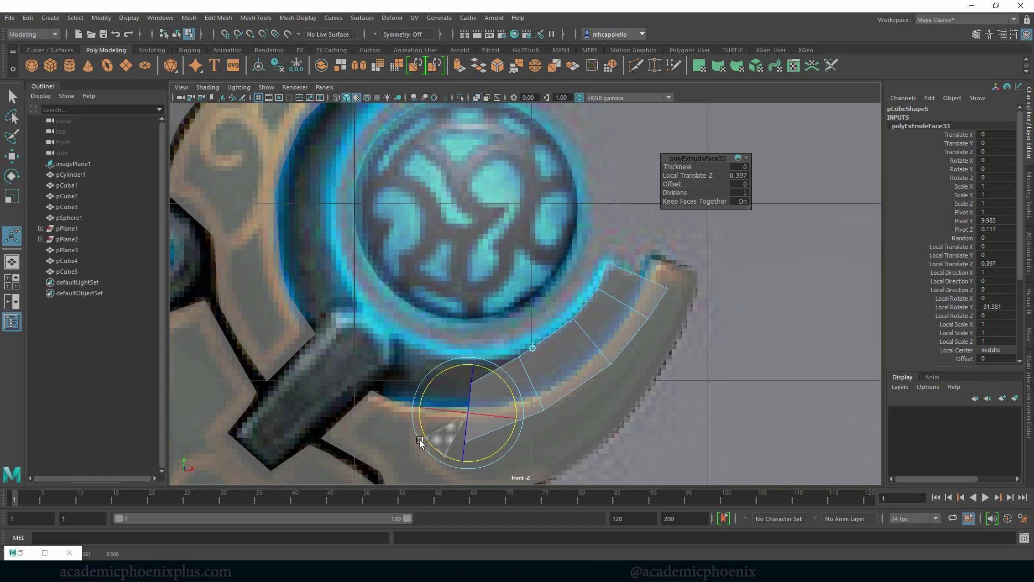
key(w)
key(r)
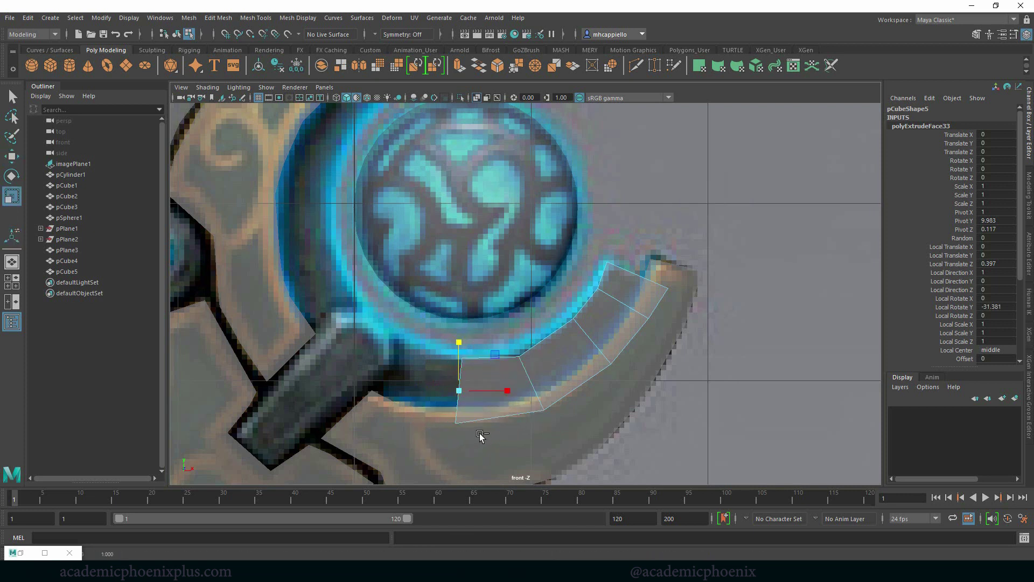
Extrude the end face toward the dark peg with Local Translate X 0.042 and Z 0.367, rotating it 18.442 degrees about local Y
key(ctrl+e)
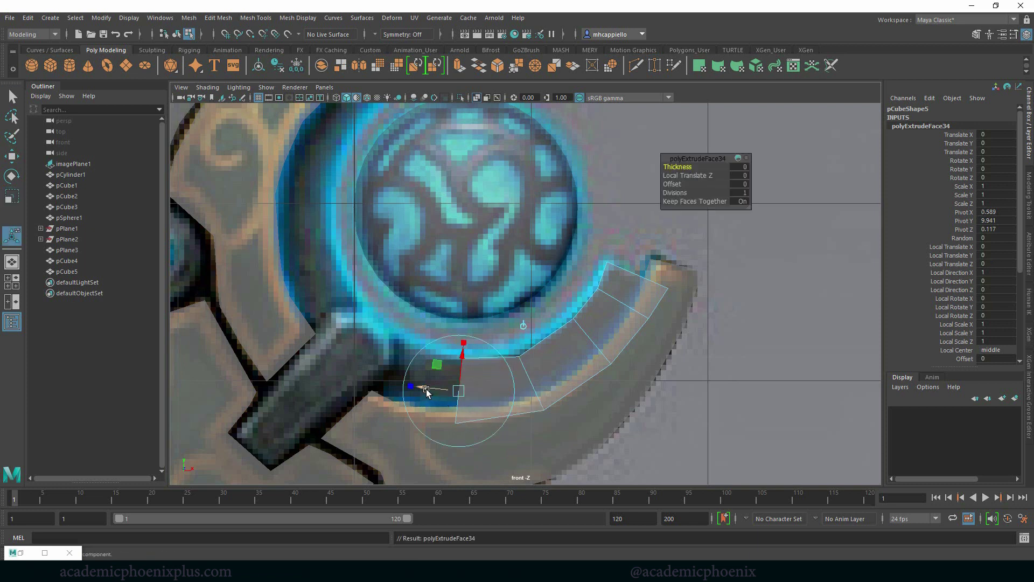
drag(426, 389, 359, 380)
click(436, 350)
drag(427, 347, 401, 322)
key(r)
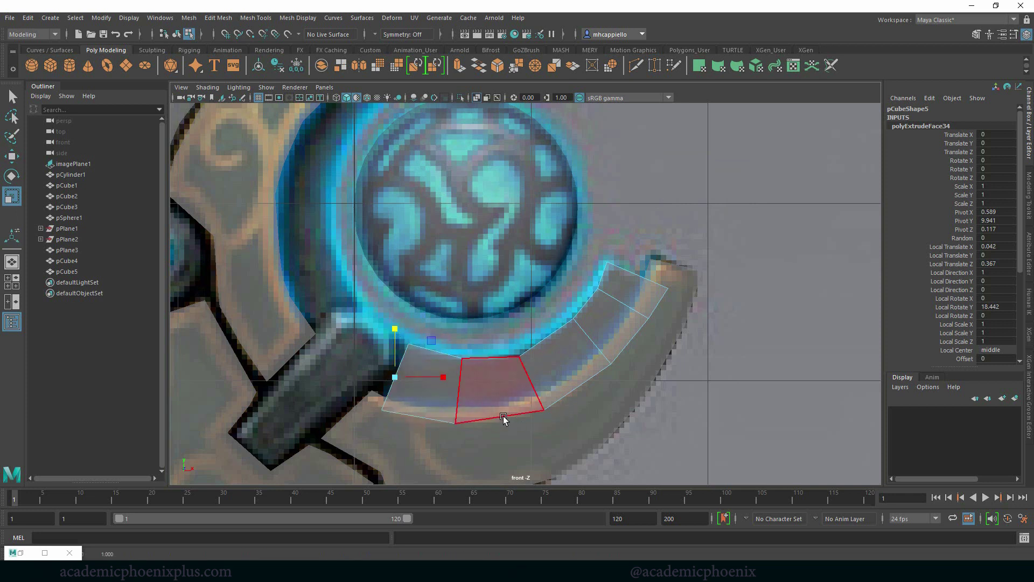
key(ctrl+z)
key(w)
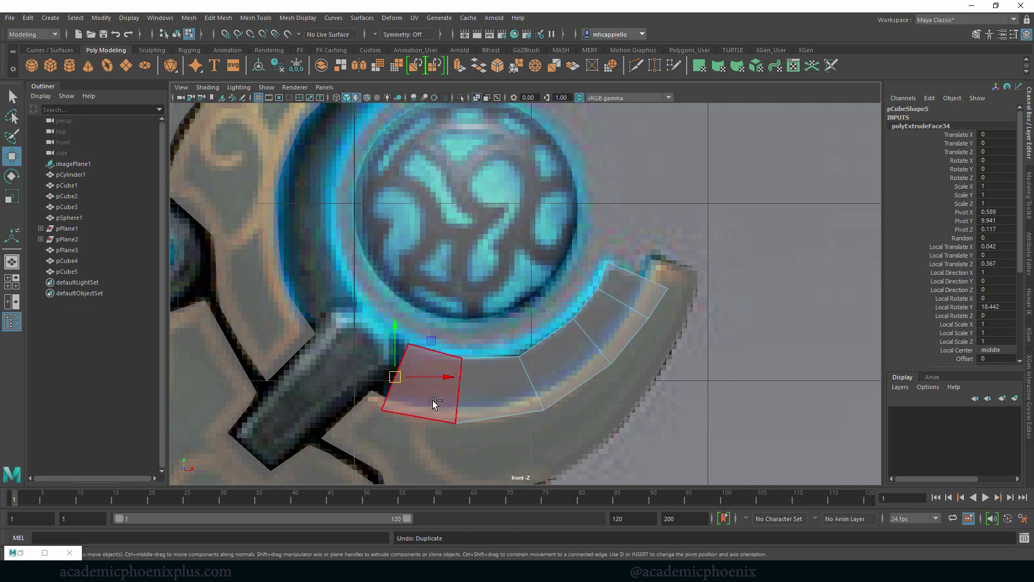
Extrude the end face across the dark peg with Local Translate X 0.151 and Z 0.45, Local Rotate Y 24.89 and Local Scale X 1.167
right_drag(415, 398, 416, 305)
drag(335, 356, 423, 414)
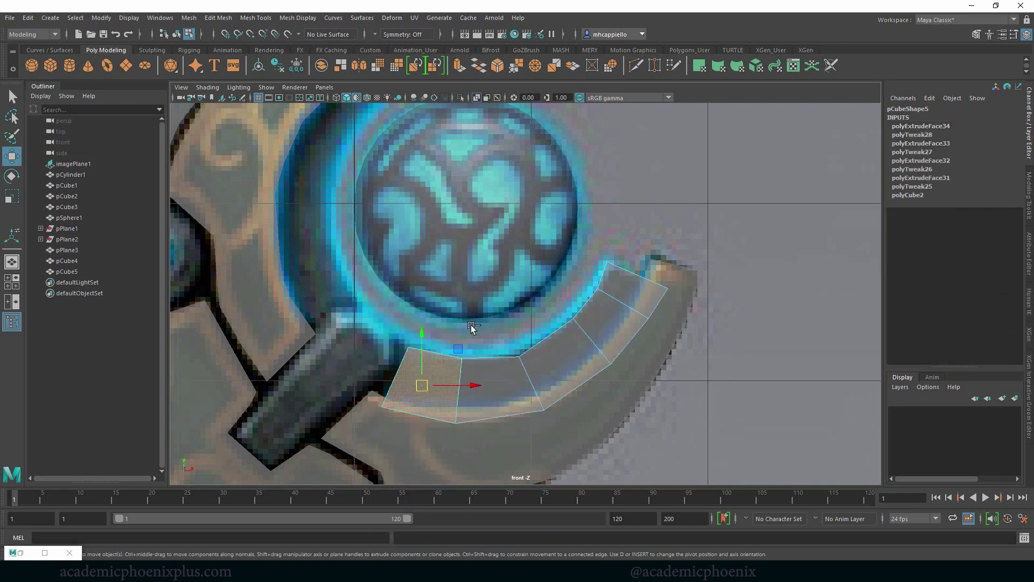
key(ctrl+z)
key(ctrl+e)
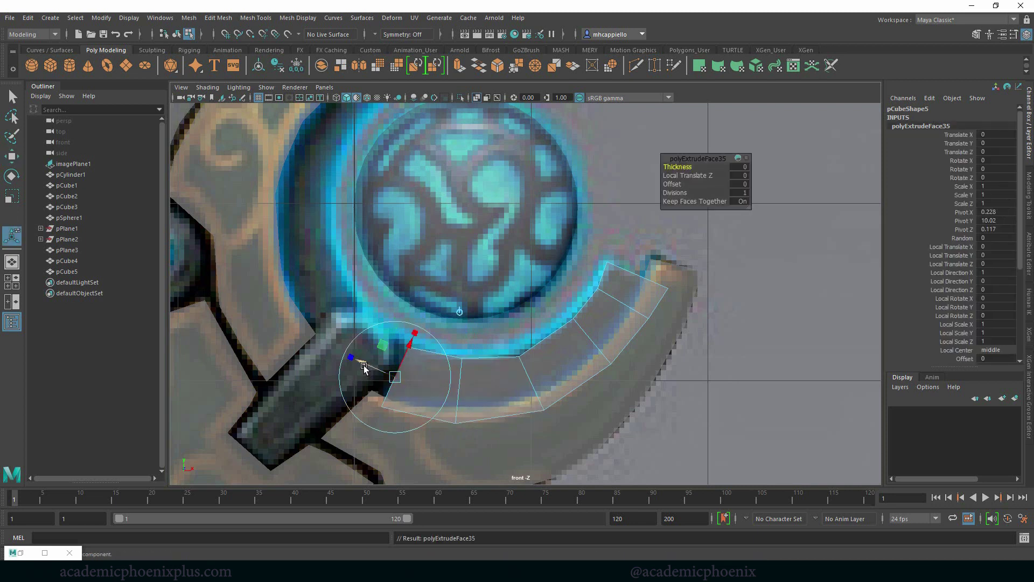
drag(363, 368, 301, 311)
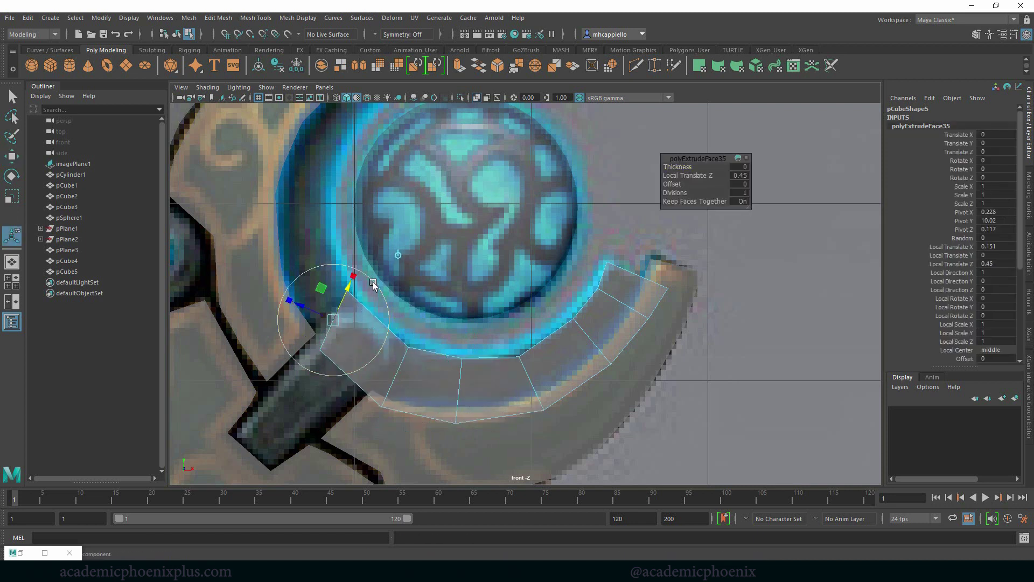
mouse_move(387, 288)
mouse_down()
mouse_move(392, 315)
mouse_move(379, 282)
mouse_up()
key(w)
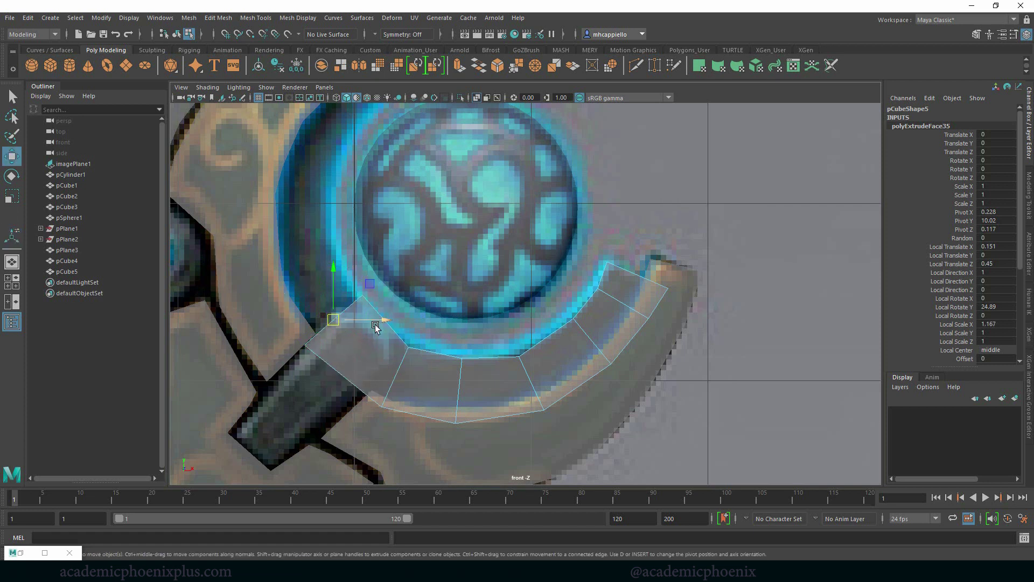
drag(332, 319, 322, 314)
Extrude the end face upward past the peg with Local Translate X 0.101 and Z 0.337, rotating it 28.296 degrees about local Y
key(ctrl+e)
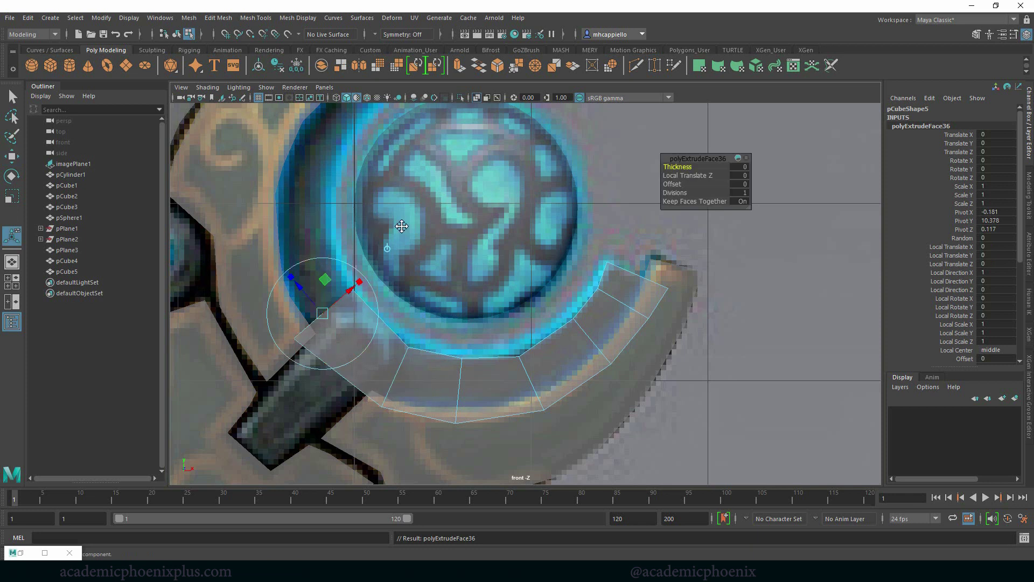
alt+middle_drag(323, 288, 399, 348)
drag(384, 335, 397, 308)
click(440, 318)
key(w)
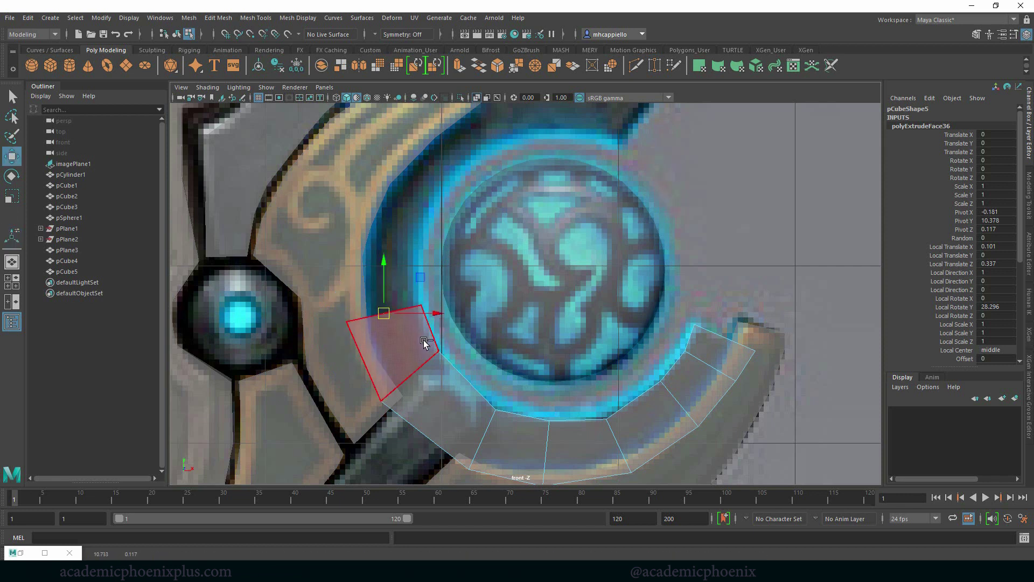
Extrude the end face up beside the orb with Local Translate Z 0.389 and Local Rotate Y 21.364, and shift it slightly toward the orb
key(ctrl+e)
drag(376, 279, 380, 214)
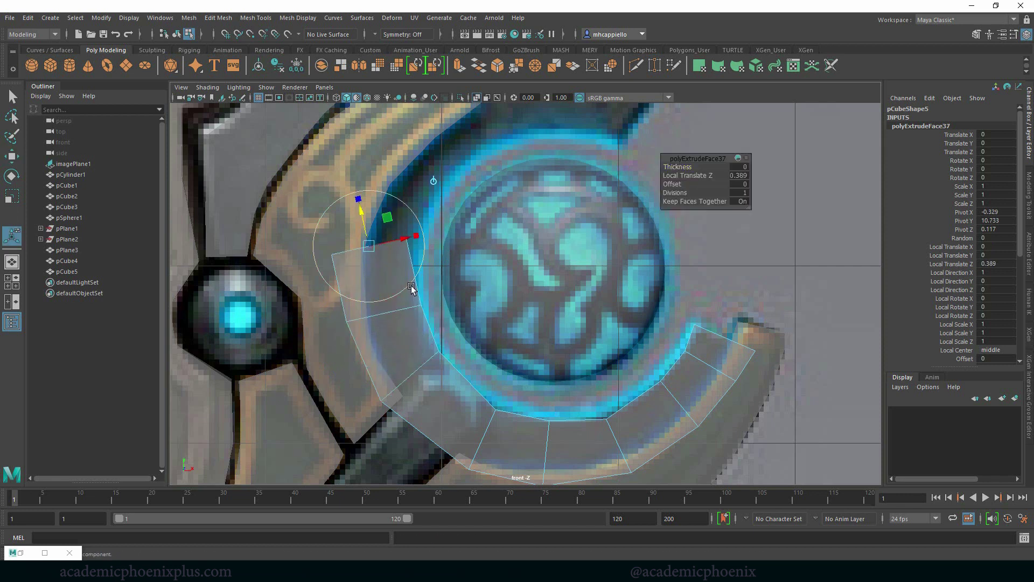
drag(411, 288, 396, 303)
key(w)
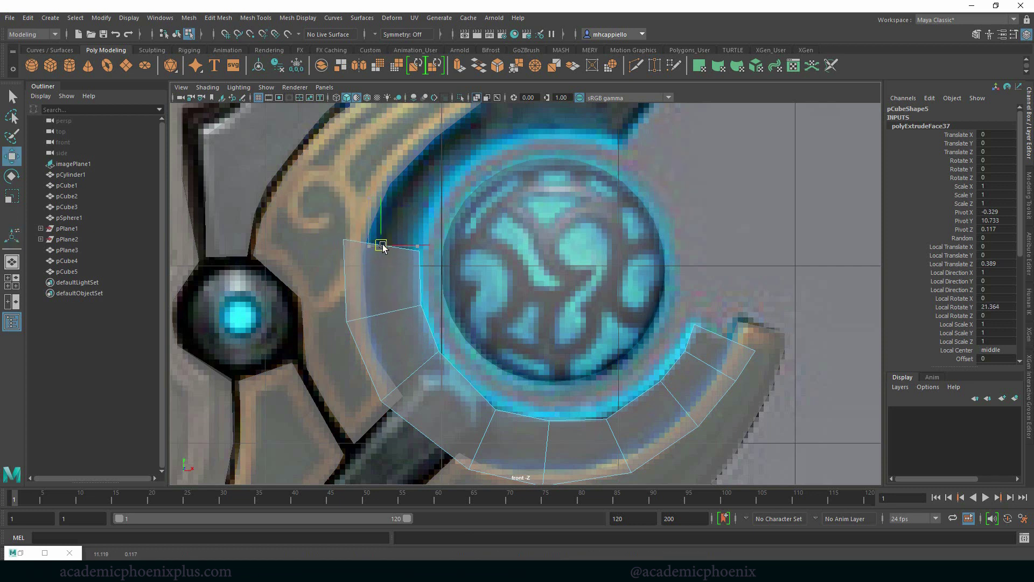
drag(382, 246, 390, 246)
Extrude the end face around the orb's upper side with Local Translate Z 0.411 and Local Rotate Y 31.998, and adjust its position
alt+middle_drag(521, 241, 488, 377)
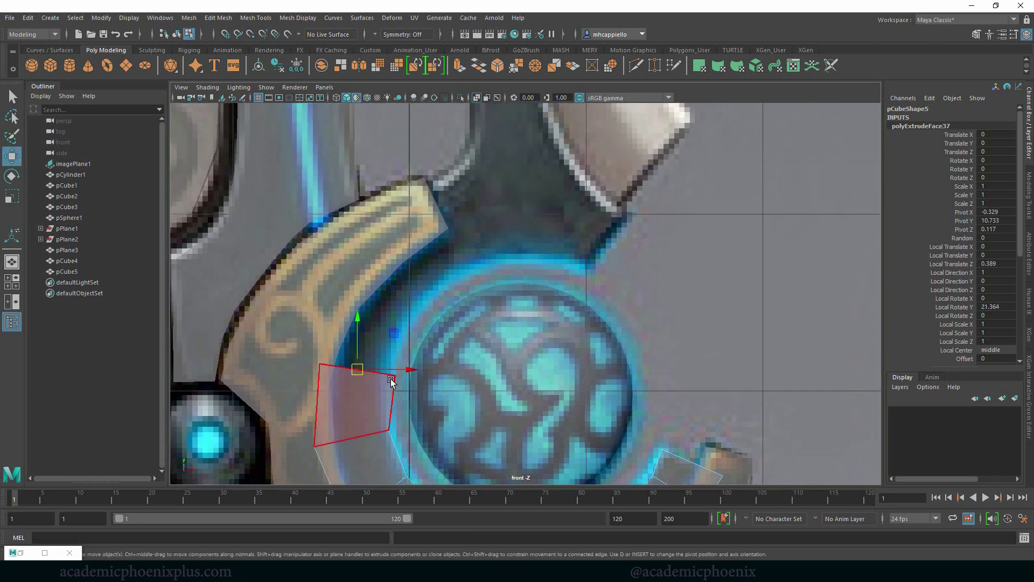
key(ctrl+e)
drag(363, 334, 416, 262)
drag(396, 348, 369, 346)
key(w)
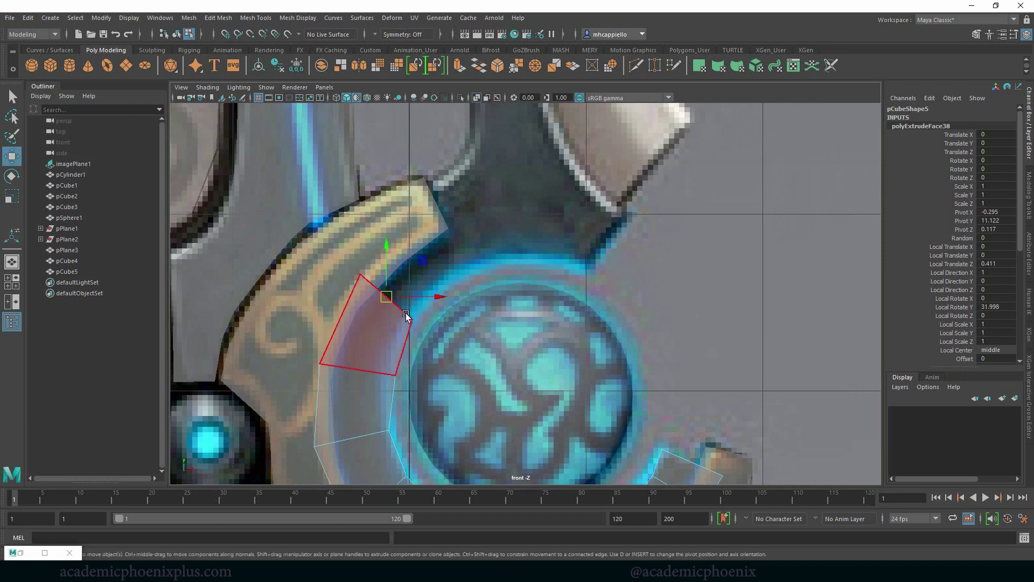
key(ctrl+z)
drag(369, 302, 381, 295)
Move the band's inner-edge vertices in the front view so they follow the glowing ring around the orb
right_drag(377, 294, 394, 341)
drag(399, 376, 389, 370)
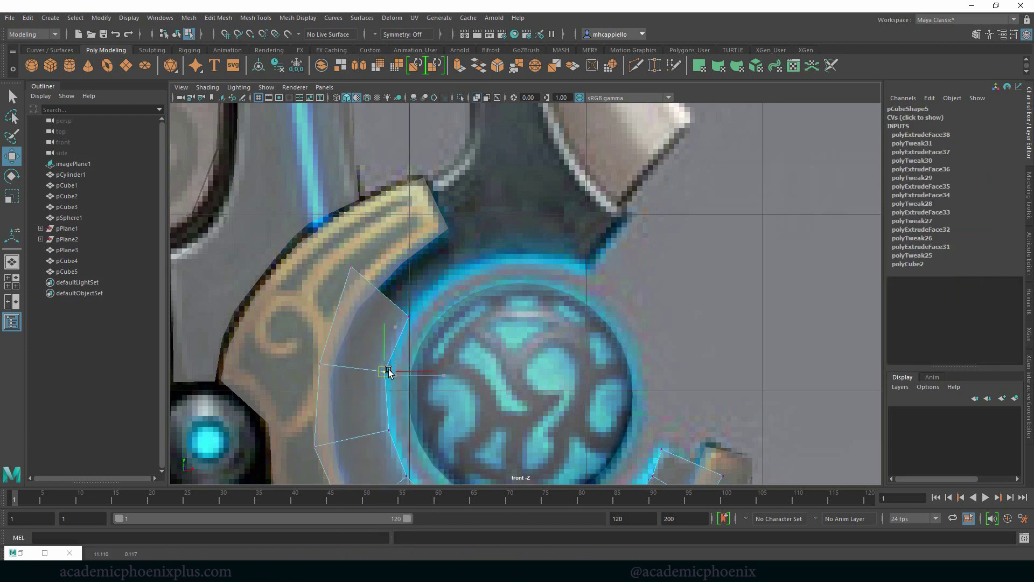
alt+middle_drag(409, 385, 417, 262)
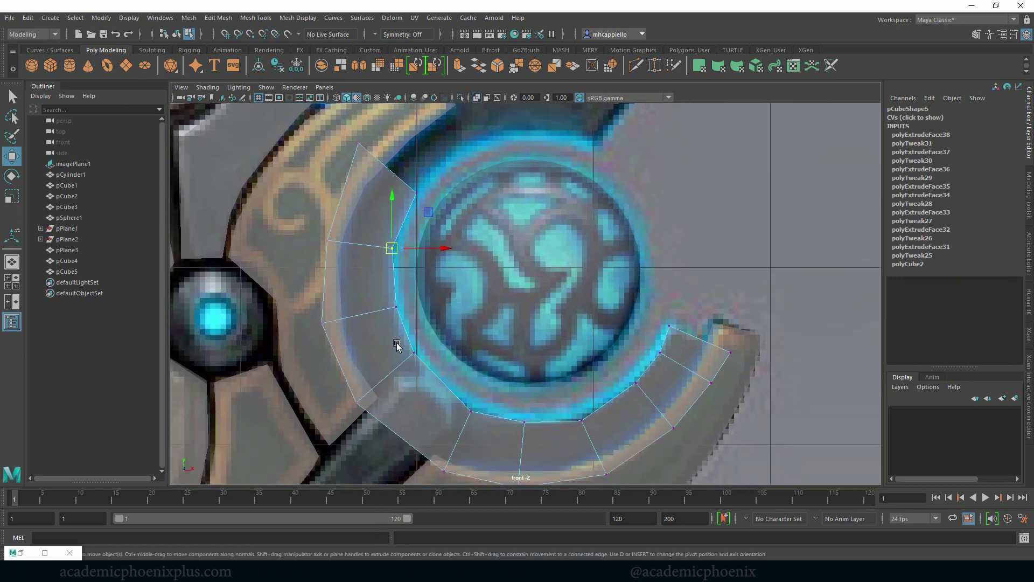
click(413, 353)
drag(413, 352, 412, 358)
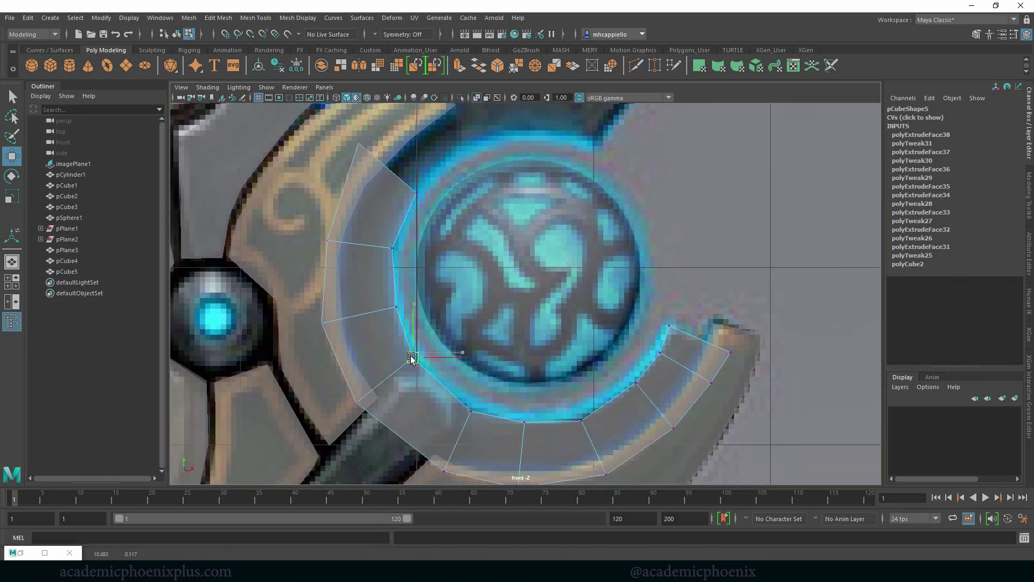
click(582, 421)
drag(583, 421, 582, 418)
Nudge the band's upper end face and extrude it with Local Translate Z 0.424, rotating it 13.88 degrees about local Y
alt+middle_drag(525, 264, 540, 405)
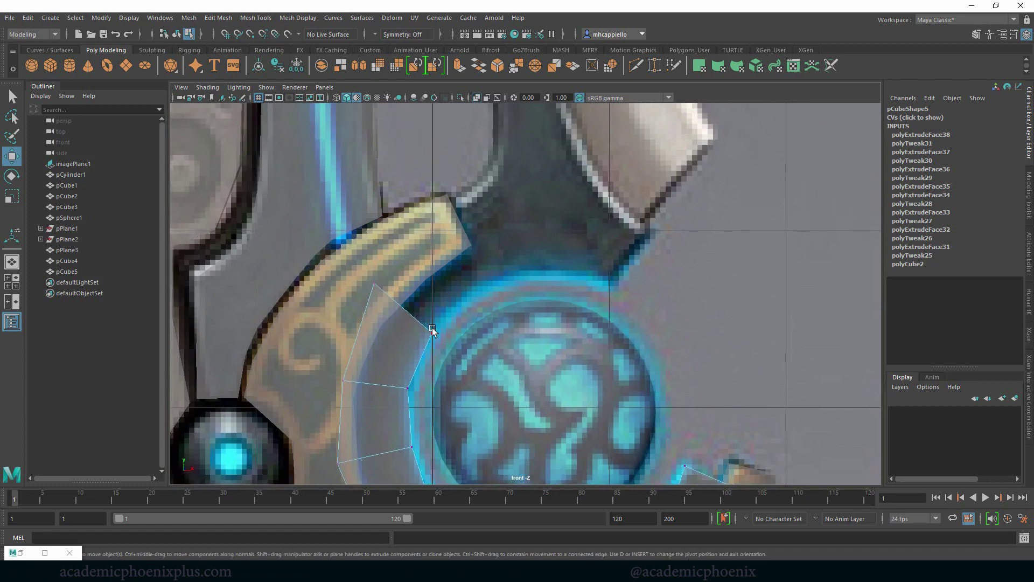
right_drag(421, 328, 423, 305)
click(404, 304)
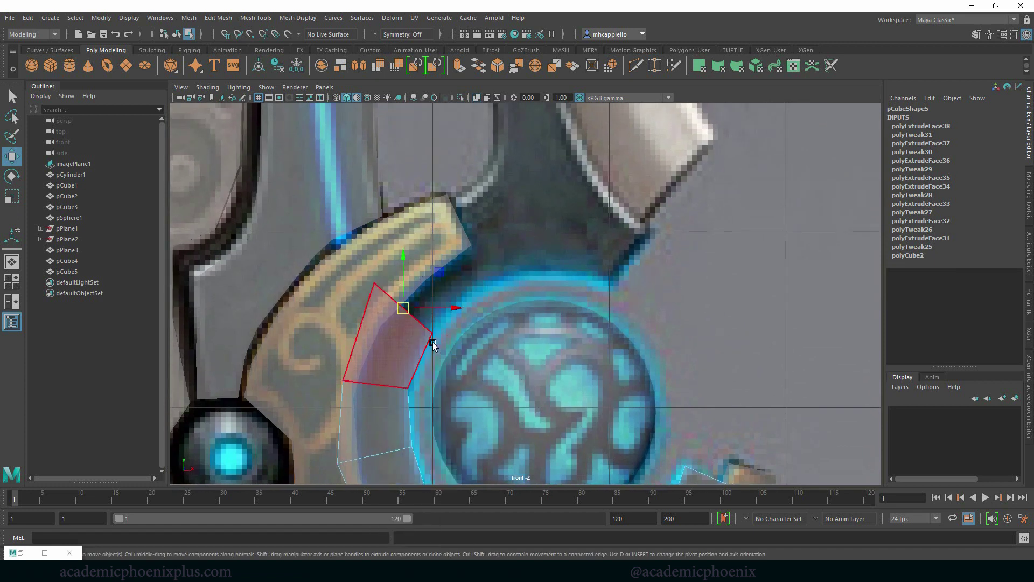
drag(407, 315, 441, 357)
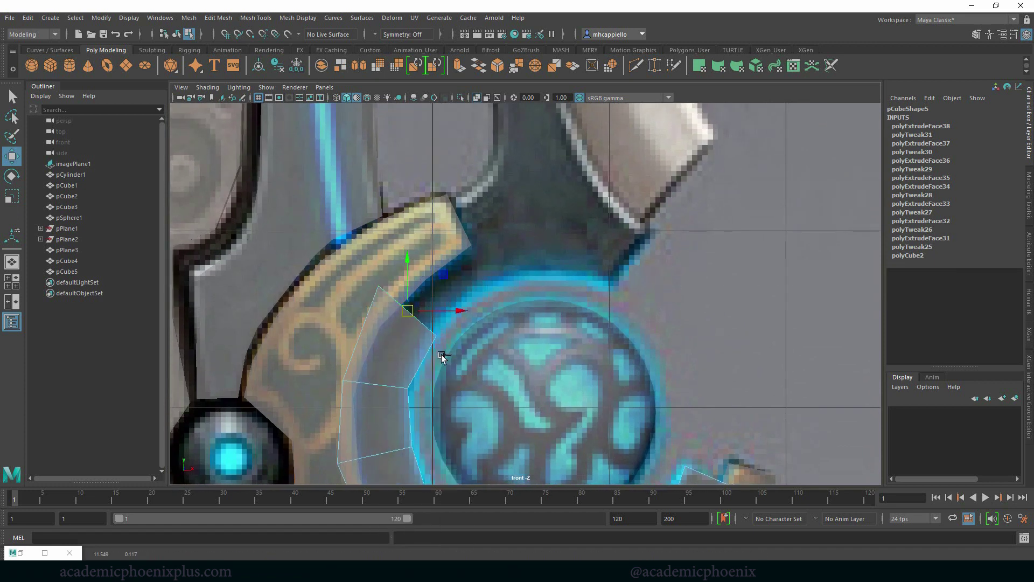
key(ctrl+e)
drag(427, 288, 462, 303)
key(w)
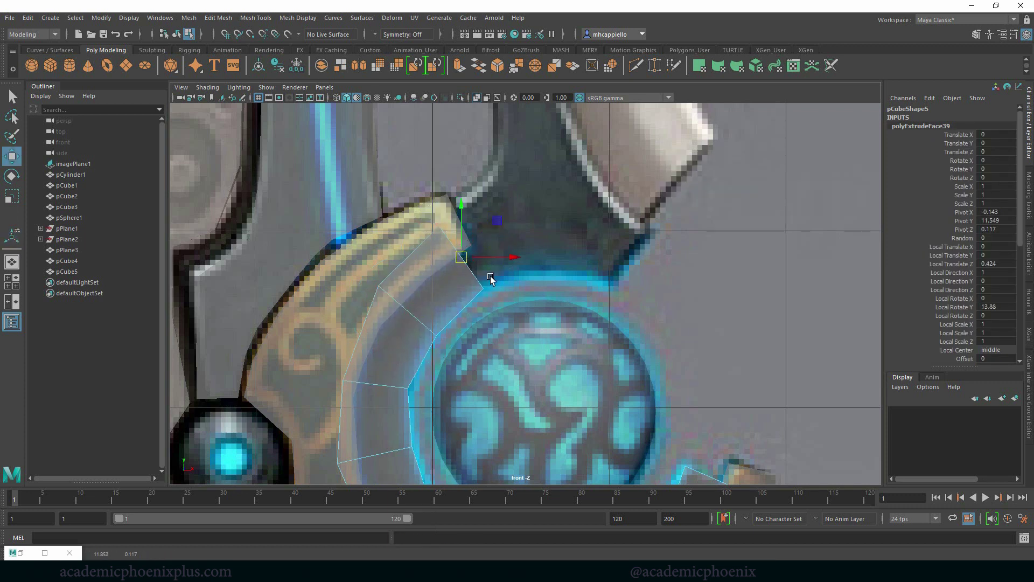
Extrude the end face beyond the golden crescent's tip with Local Translate Z 0.389 and Local Scale X 1.441, and move it back toward the ring
key(ctrl+e)
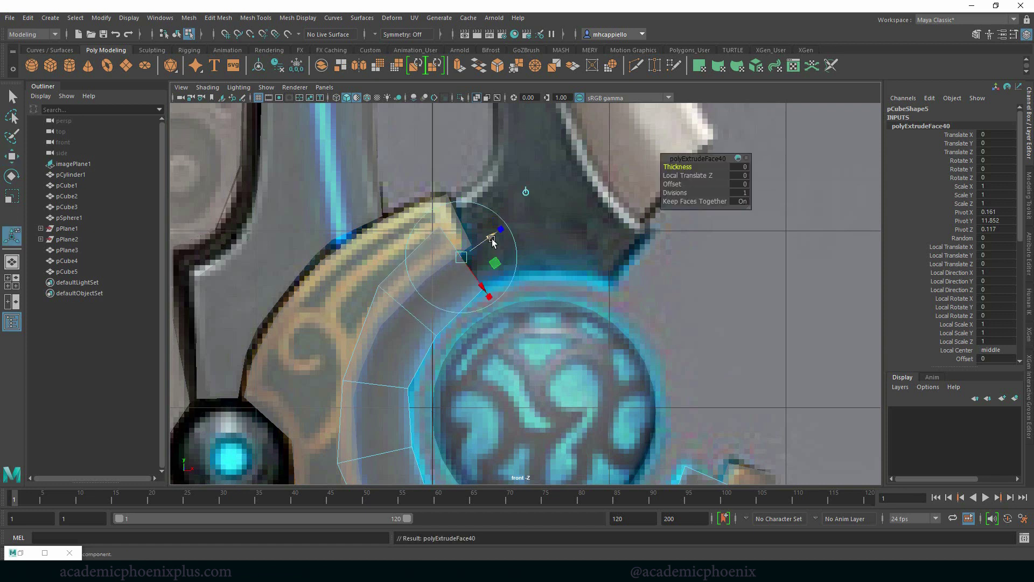
drag(492, 239, 546, 205)
drag(544, 256, 557, 276)
key(w)
drag(517, 220, 501, 236)
key(r)
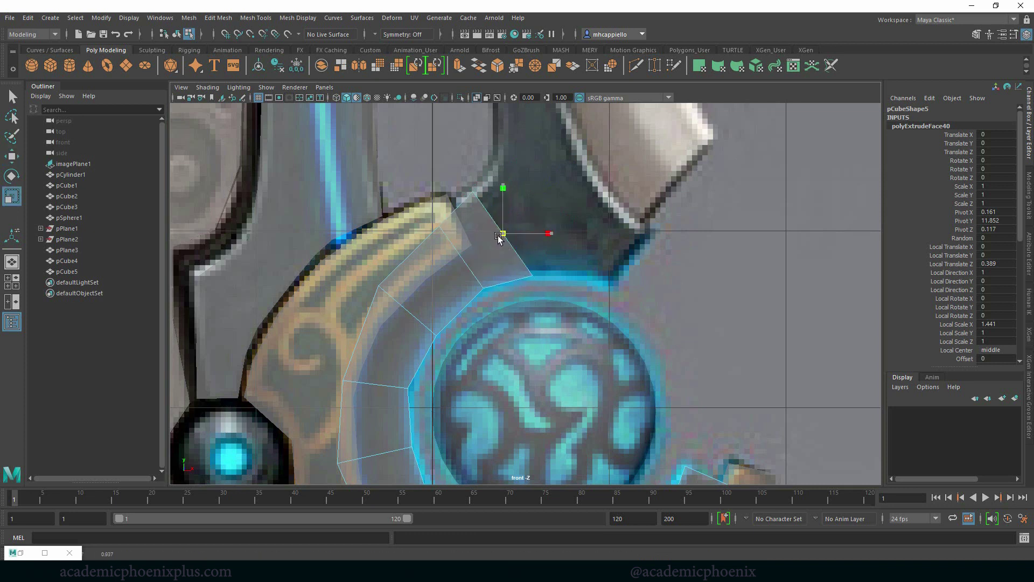
Extrude the end face into the dark area above the orb with Local Translate Z 0.273, rotating it -2.636 degrees about local Y
key(ctrl+e)
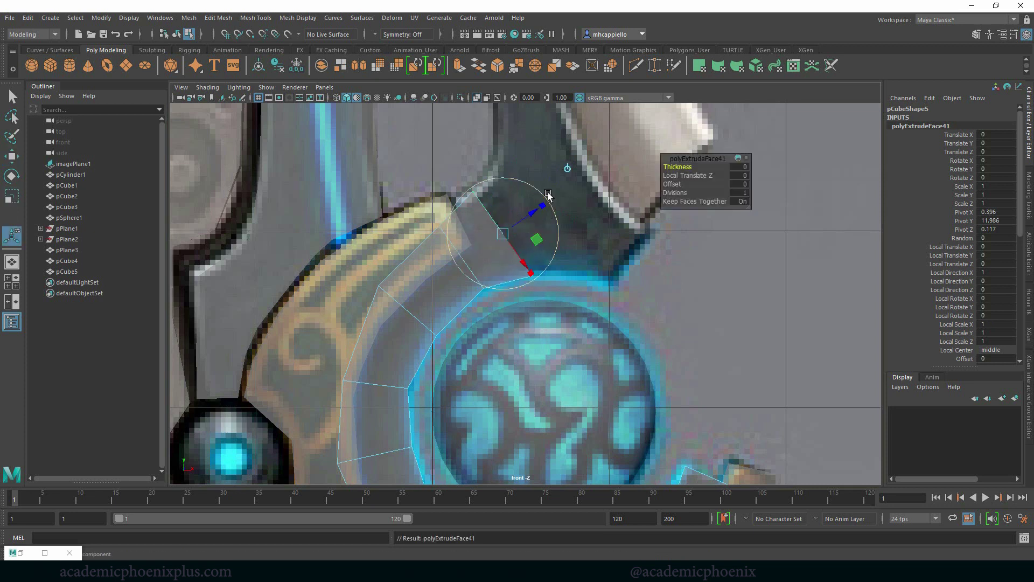
drag(535, 212, 575, 184)
drag(573, 250, 578, 252)
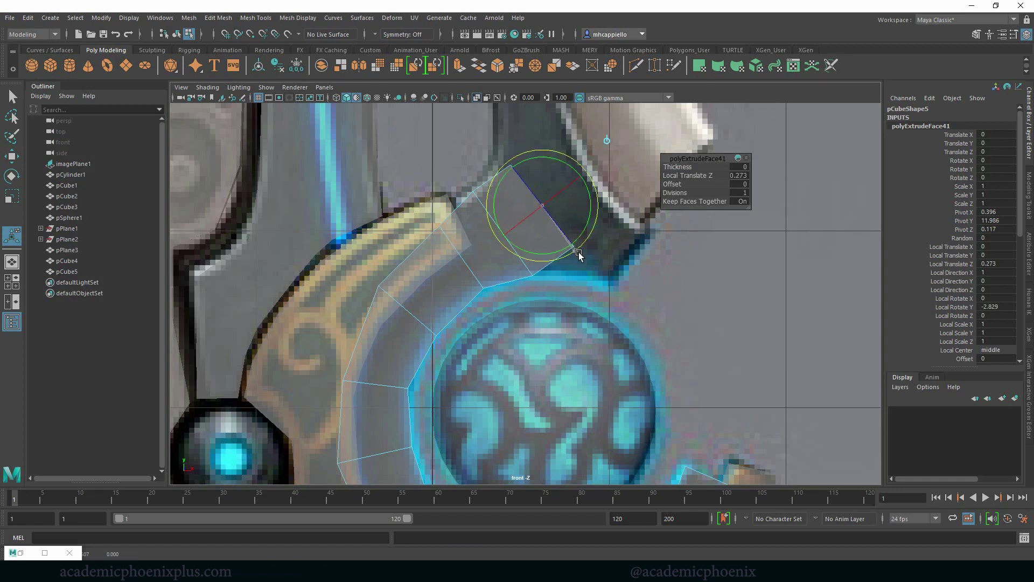
key(r)
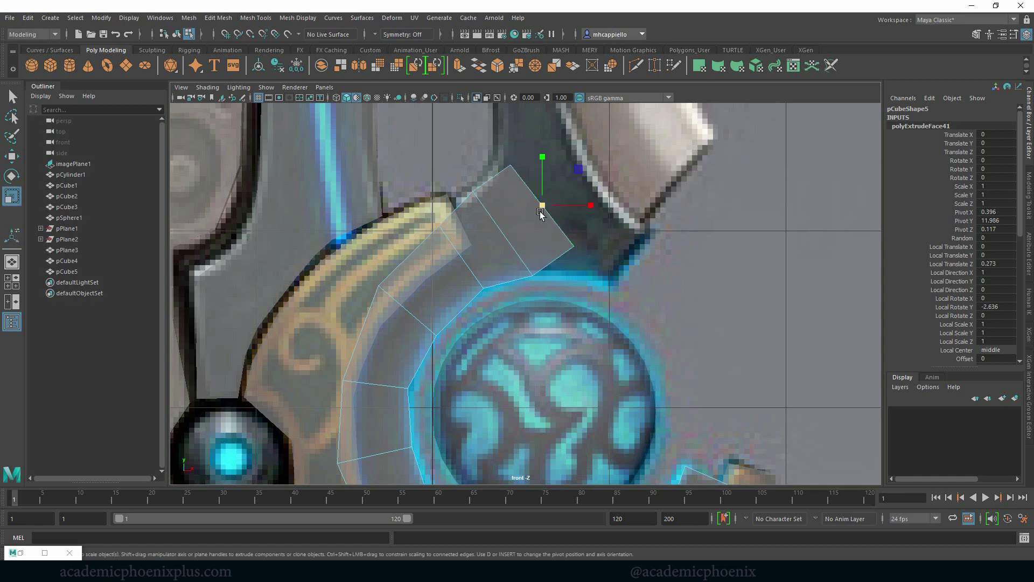
Move the new end's lower vertices onto the glowing ring and its upper vertices onto the dark area's outer edge
right_drag(558, 250, 509, 243)
drag(592, 257, 582, 278)
key(w)
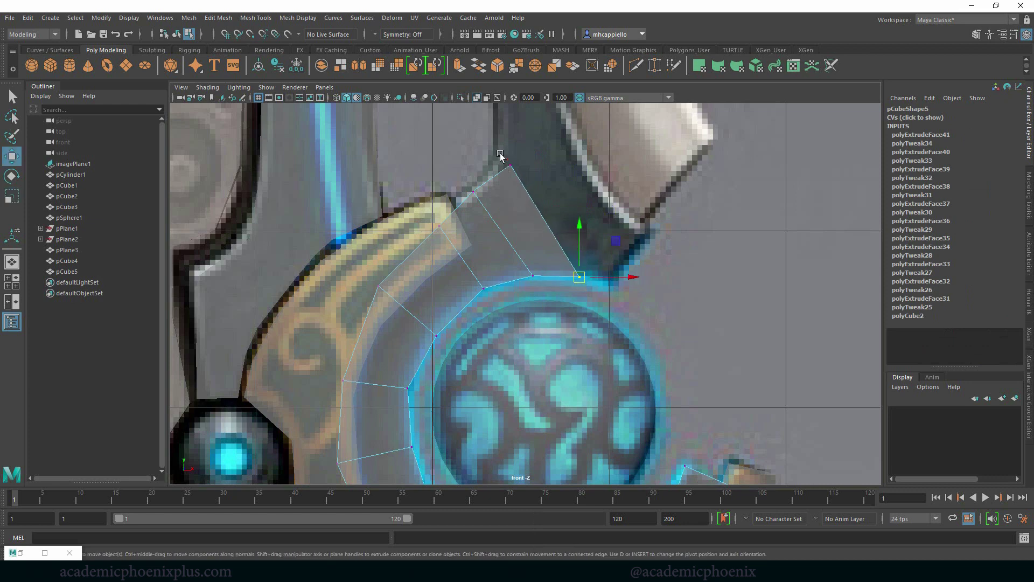
drag(514, 165, 503, 162)
Extrude the widened end face toward the metallic blade piece with Local Translate Z 0.392
right_drag(522, 231, 520, 259)
key(ctrl+e)
drag(555, 218, 626, 167)
Move the new segment's lower outer corner outward and the preceding upper-edge vertices down to match the reference outline
right_drag(619, 245, 577, 245)
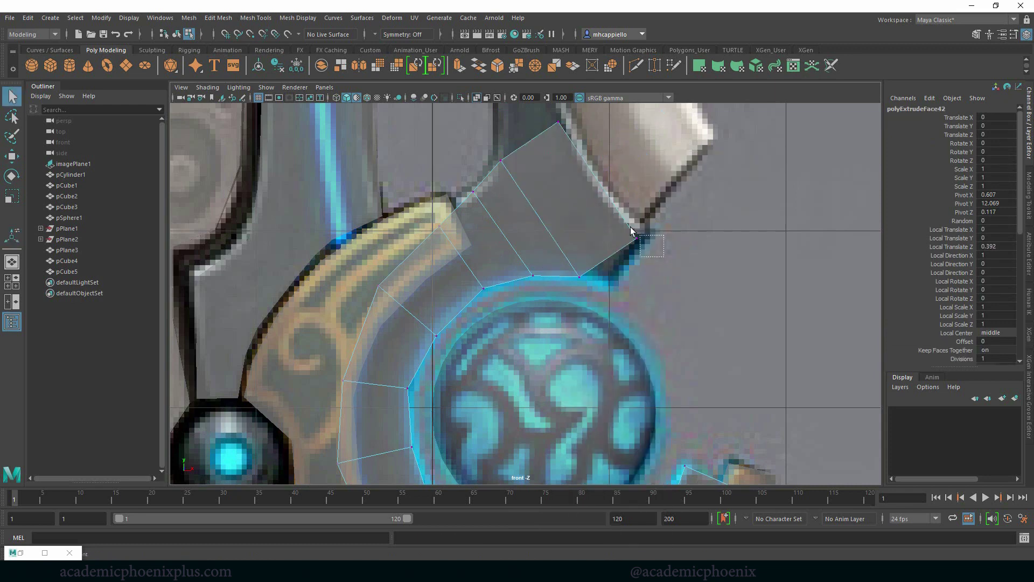
key(w)
drag(631, 229, 653, 233)
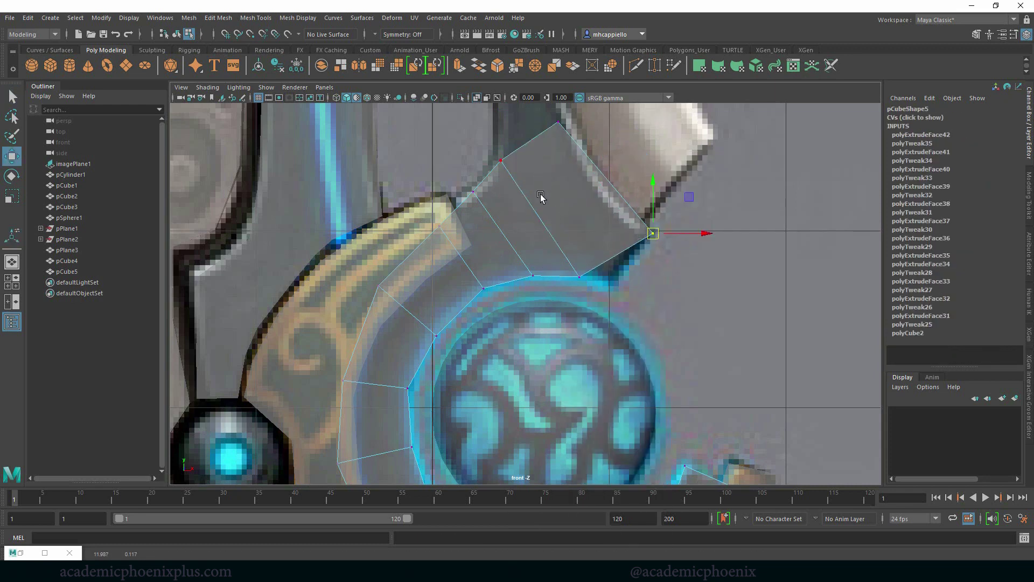
alt+middle_drag(540, 195, 534, 208)
drag(459, 166, 490, 184)
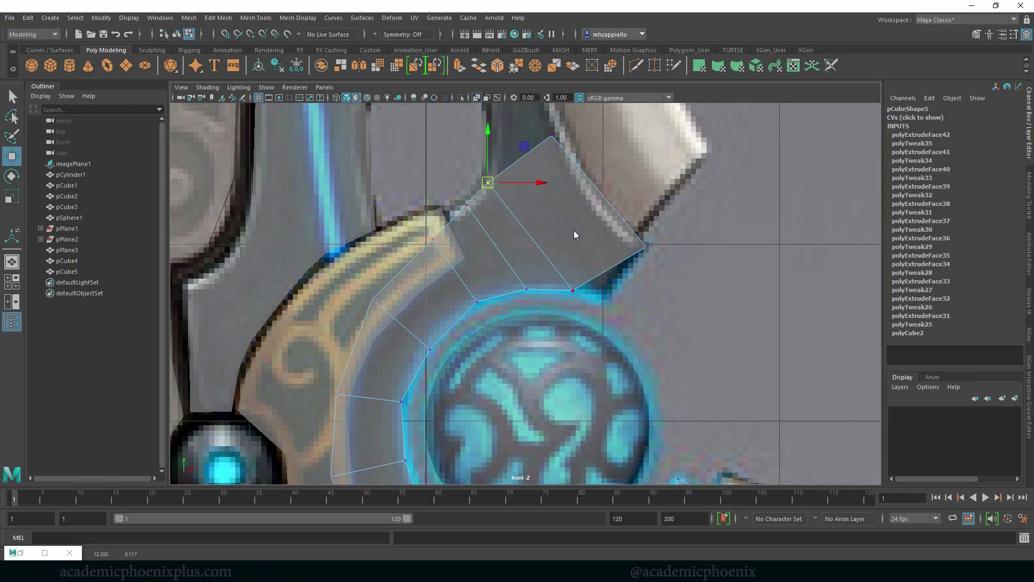
Insert an edge loop across the band's last segment, between its two end edges
shift+right_drag(574, 231, 477, 222)
click(601, 274)
key(w)
Move the band's upper-edge vertices near the last edge loops down onto the curved corner of the reference outline
click(512, 164)
drag(450, 182, 458, 214)
drag(475, 169, 476, 192)
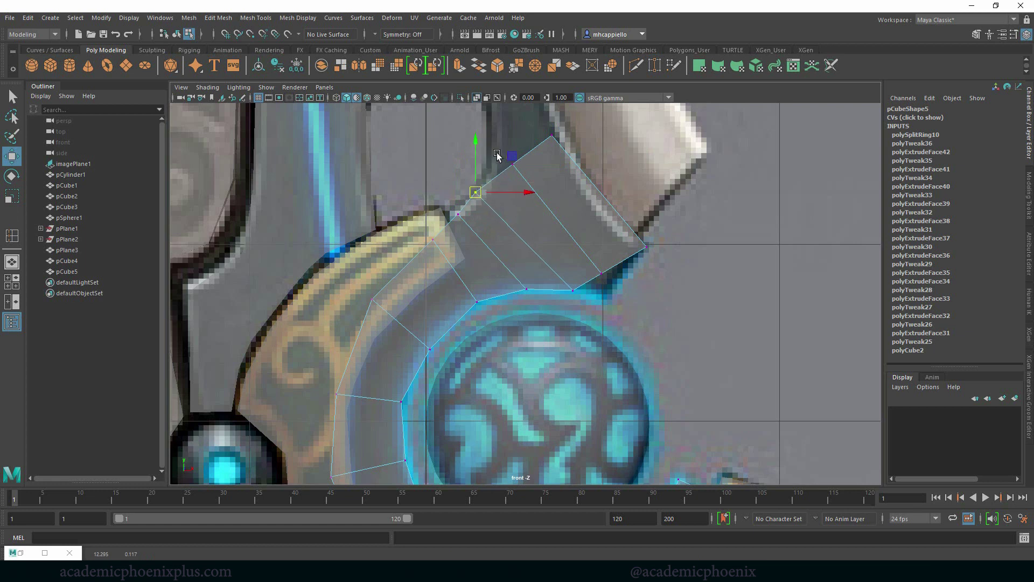
drag(499, 157, 484, 181)
Move the end's upper corner onto the metallic blade's edge and the last loop's lower vertex onto the glowing ring, and adjust the inner upper-edge vertex
click(552, 136)
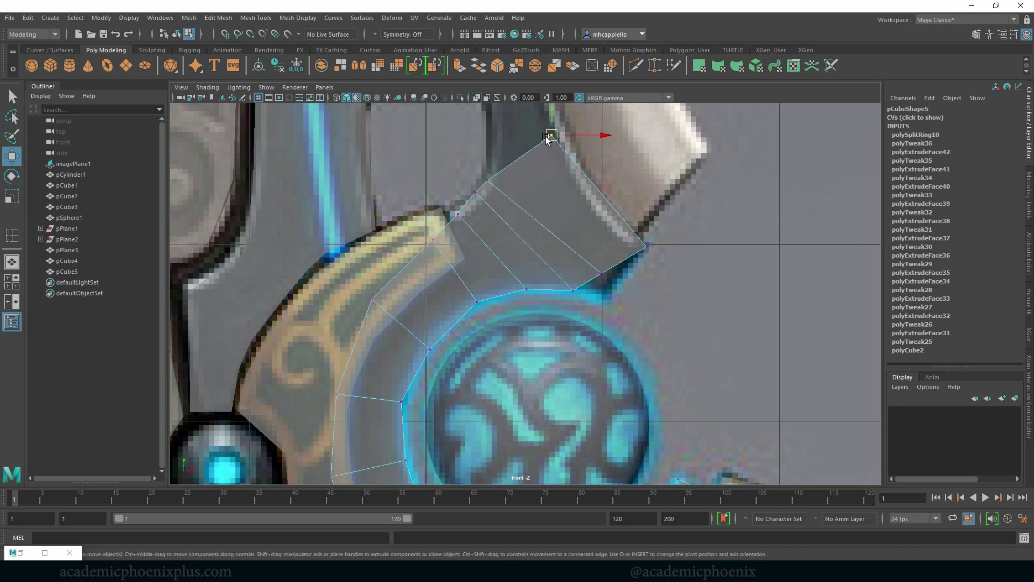
drag(553, 136, 564, 135)
click(600, 274)
drag(600, 274, 611, 300)
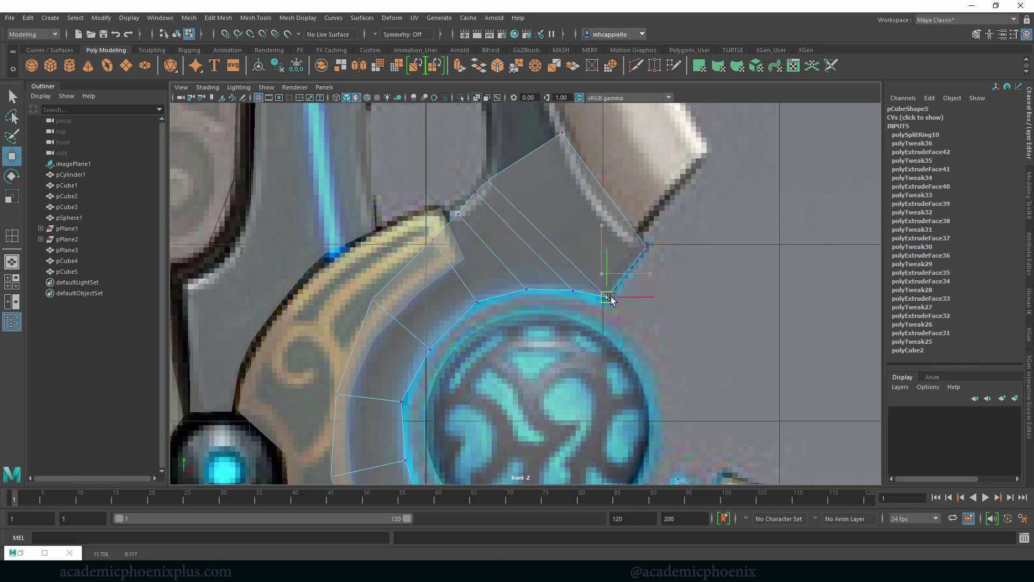
alt+middle_drag(542, 173, 619, 273)
drag(552, 286, 515, 298)
click(523, 302)
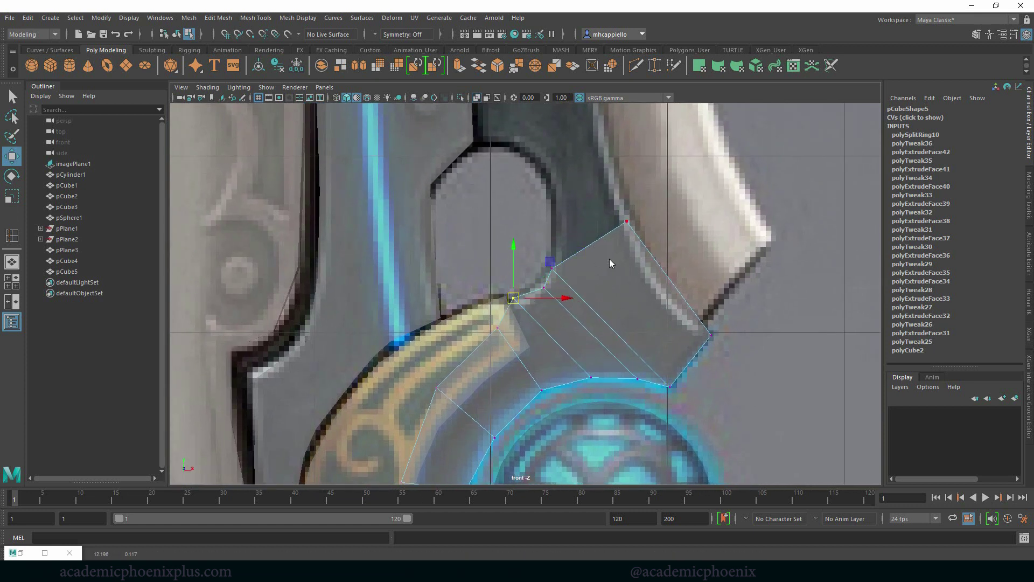
Extrude the upper face beside the oval opening with Translate Y 0.299, Scale X 0.854 and Scale Y 0.121, and align it between opening and blade
right_drag(609, 259, 609, 277)
drag(607, 254, 561, 220)
ctrl+drag(748, 265, 587, 358)
alt+middle_drag(474, 262, 461, 356)
key(ctrl+e)
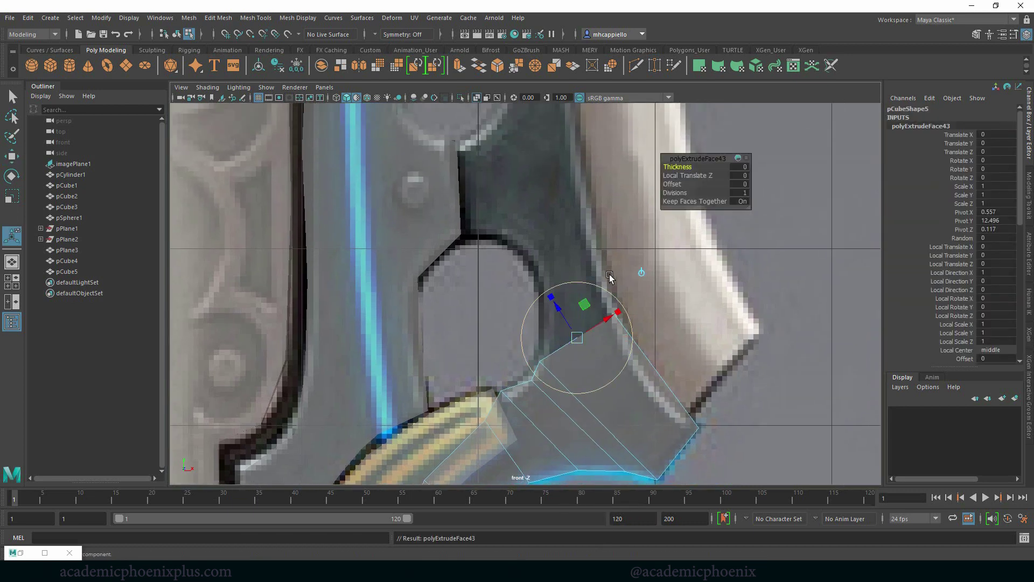
click(642, 273)
drag(577, 301, 628, 288)
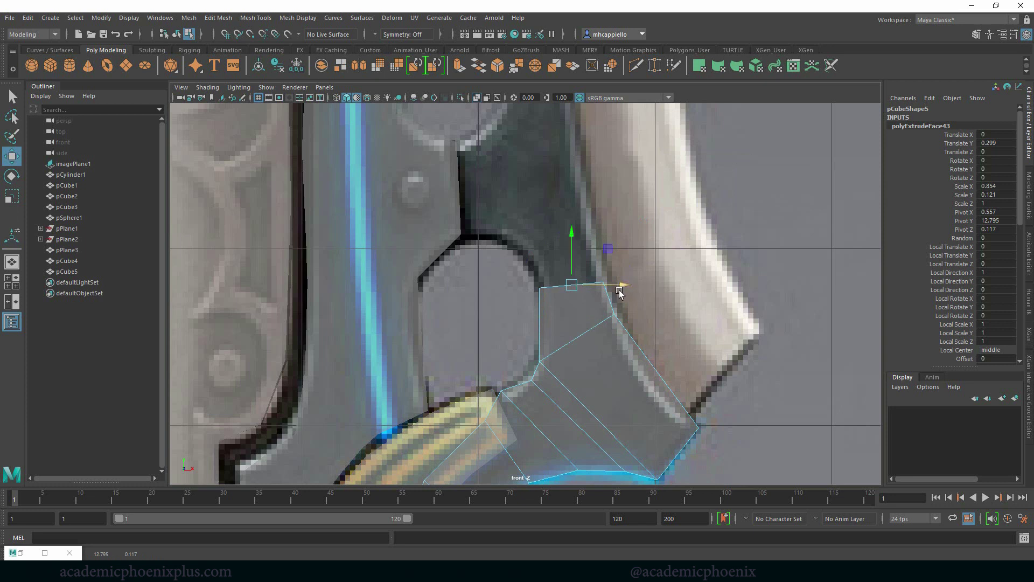
Extrude the end face twice around the opening's upper corner, widening it the second time with Local Translate Z 0.055 and Local Scale X 1.599
key(ctrl+e)
drag(570, 249, 563, 188)
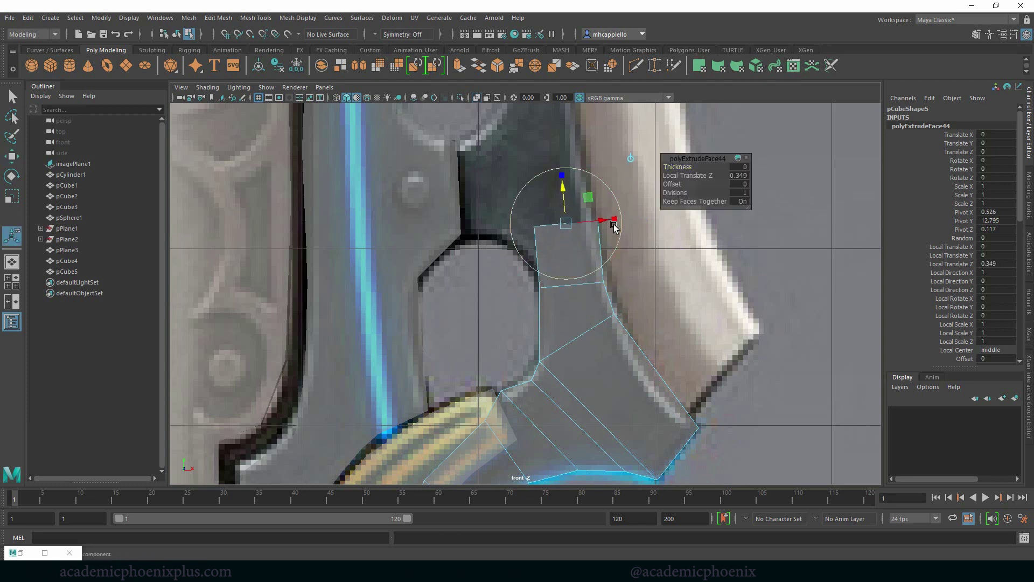
mouse_move(607, 221)
mouse_down()
mouse_move(594, 222)
mouse_move(620, 219)
mouse_up()
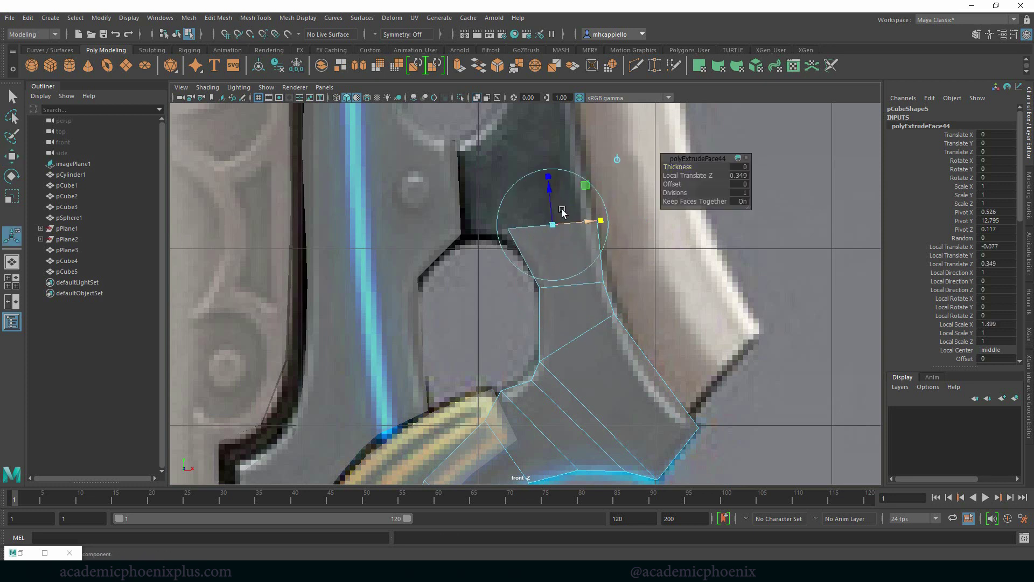
drag(549, 187, 550, 201)
drag(601, 233, 525, 199)
key(ctrl+e)
alt+middle_drag(554, 259, 561, 341)
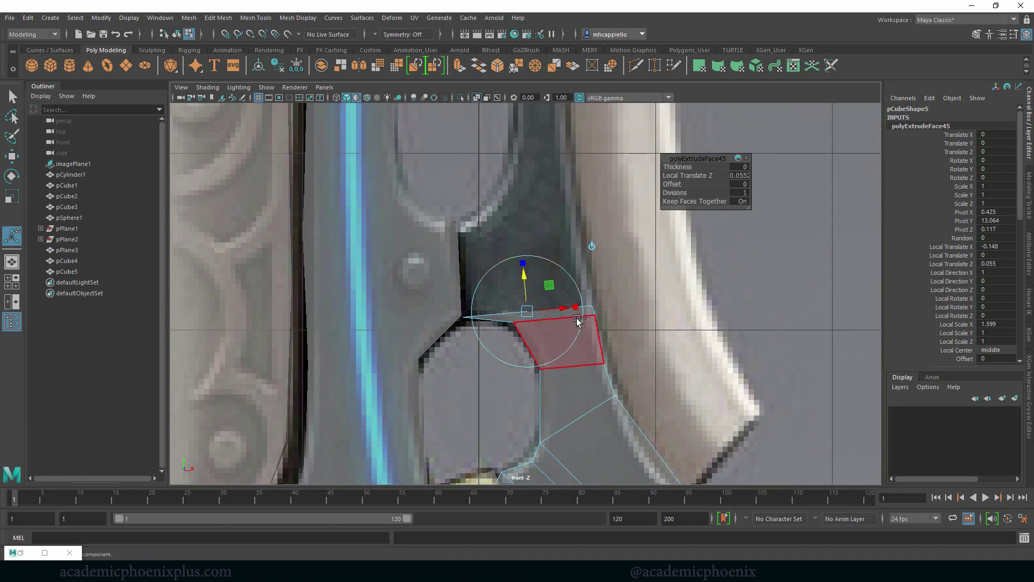
Extrude the widened face upward with Local Translate Z 0.447 and Local Scale X 0.933, and scale its end flat to horizontal
key(ctrl+e)
drag(526, 277, 548, 194)
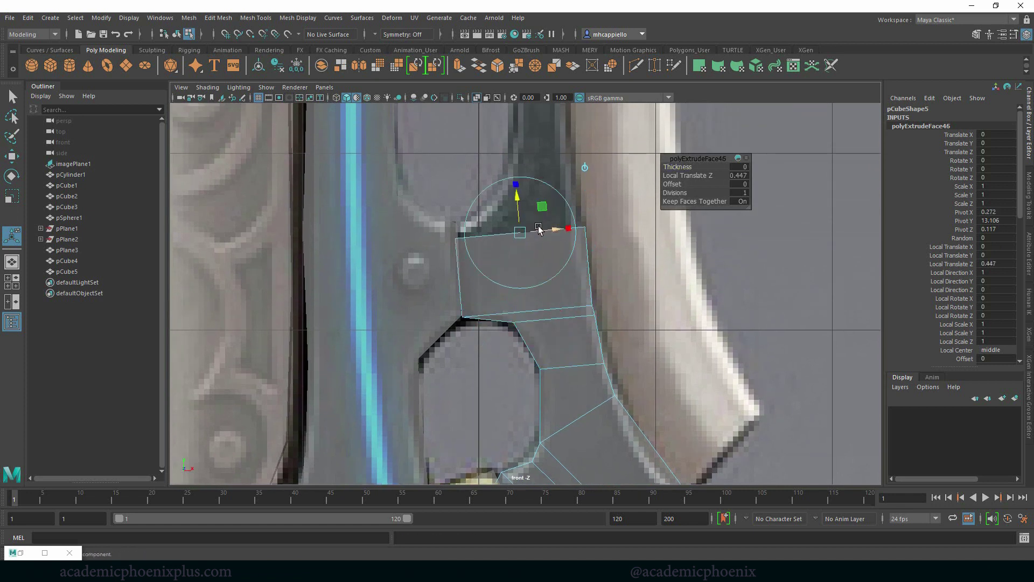
drag(568, 227, 565, 229)
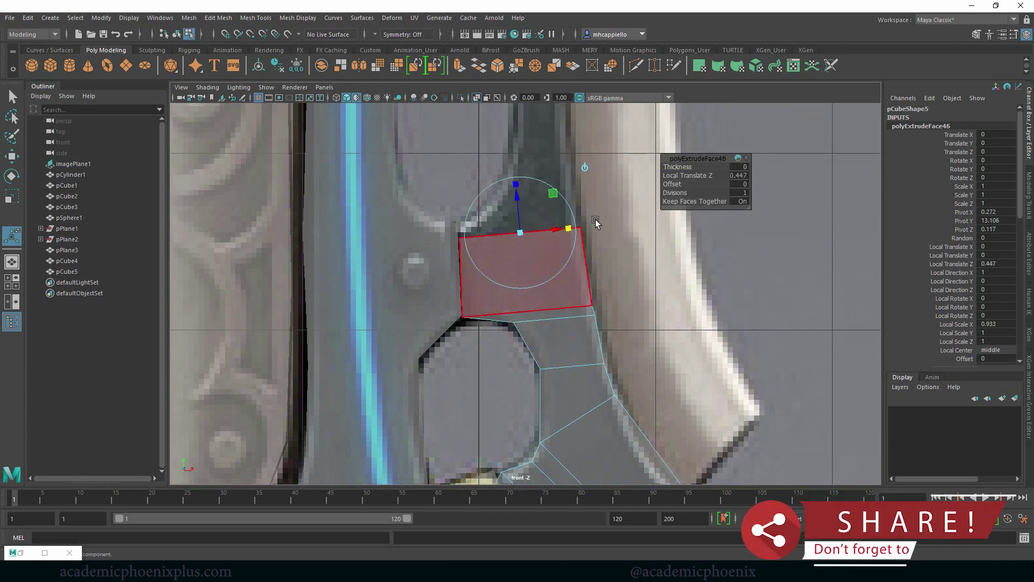
drag(516, 184, 520, 231)
key(r)
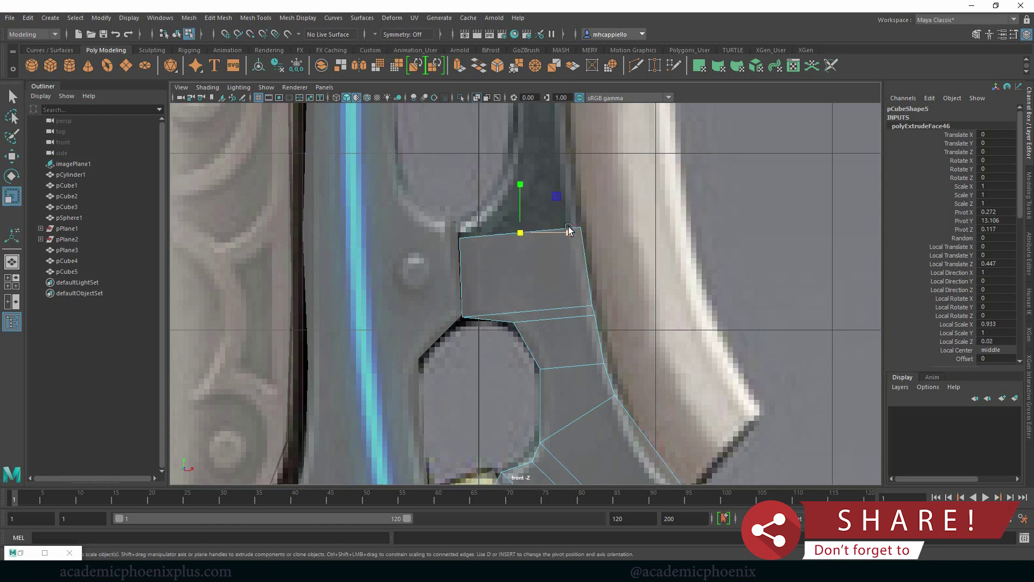
drag(520, 185, 521, 242)
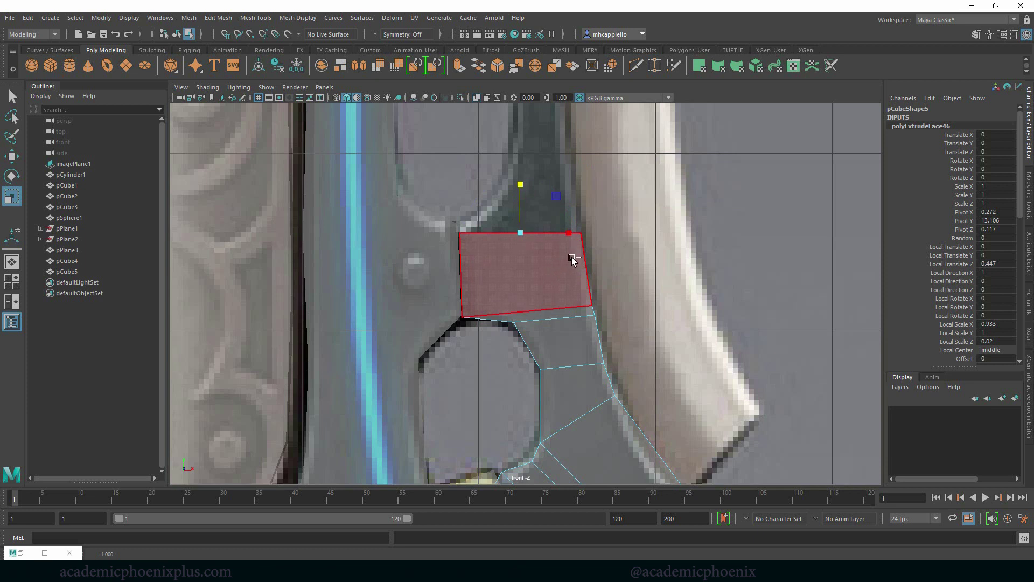
Extrude the end face with Local Translate Z 0.195 and Local Scale X 0.804, and move its inner corner vertices onto the rounded reference outline
key(ctrl+e)
drag(522, 198, 522, 162)
drag(574, 199, 563, 199)
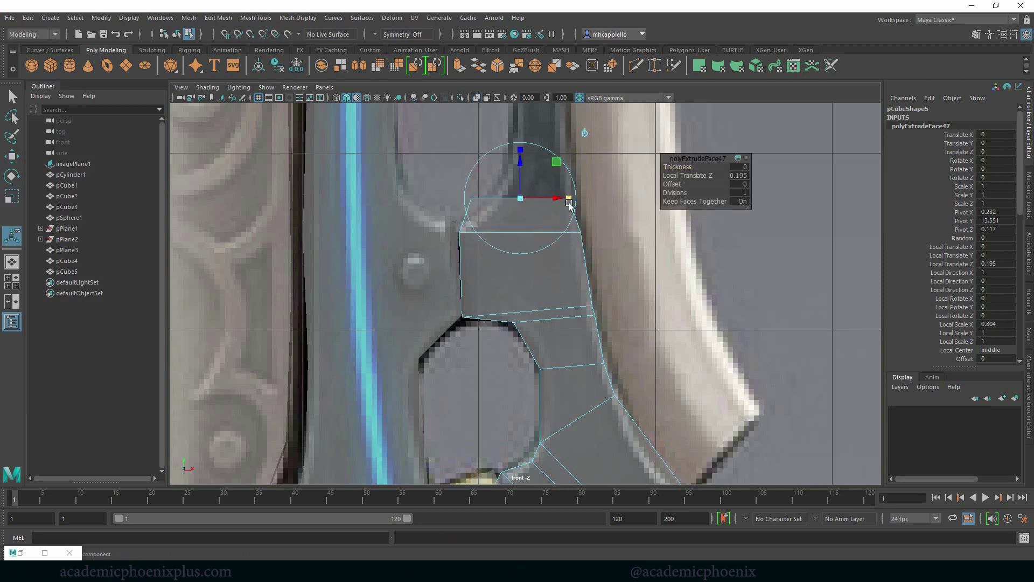
key(w)
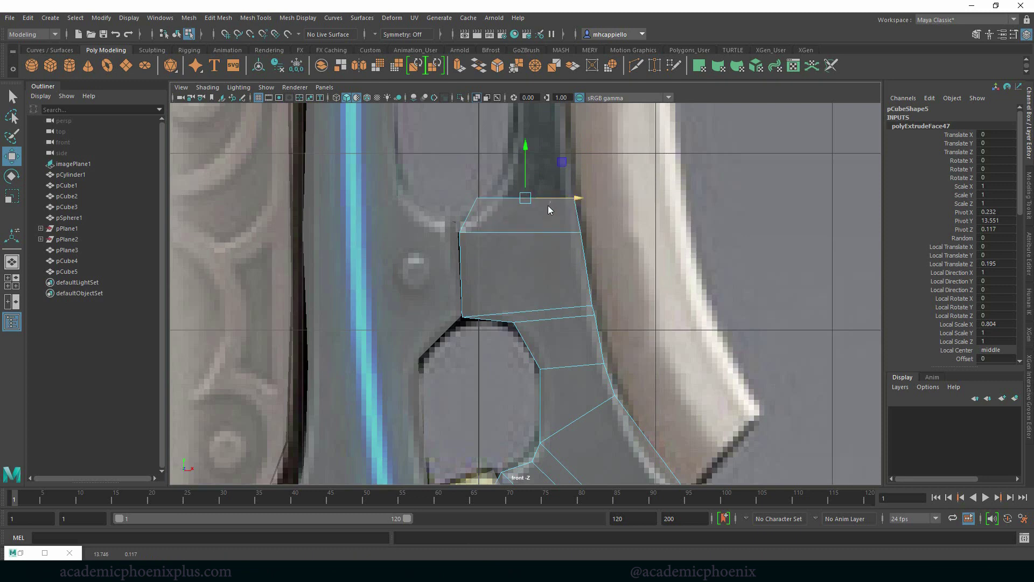
right_drag(550, 210, 496, 204)
drag(463, 183, 492, 210)
drag(482, 198, 497, 201)
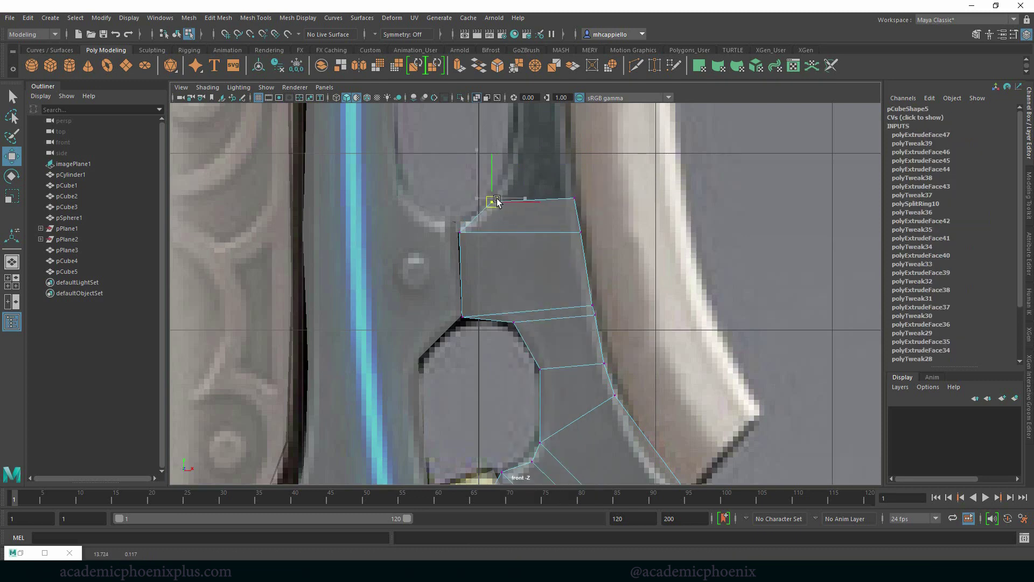
Extrude the top face into the narrow dark strip with Local Translate Z 0.276, Local Translate X 0.061 and Local Scale X 0.7
alt+middle_drag(656, 192, 637, 307)
right_drag(560, 315, 565, 305)
key(ctrl+e)
drag(523, 265, 557, 233)
drag(530, 198, 530, 227)
Extrude the strip's end face with Local Translate Z 0.357, Local Translate X 0.015 and Local Scale X 0.905
alt+middle_drag(450, 242, 438, 314)
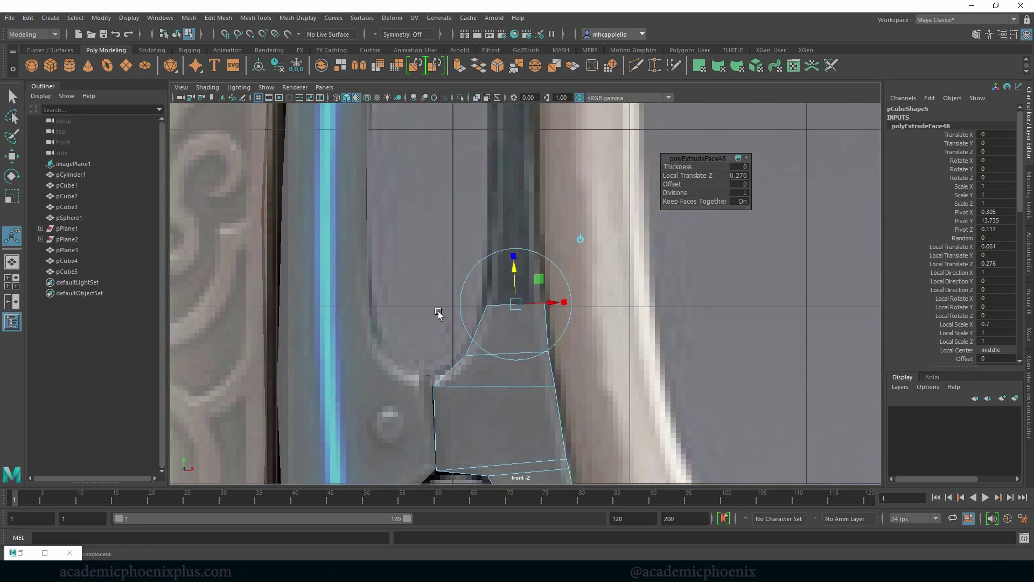
key(ctrl+e)
drag(513, 258, 512, 208)
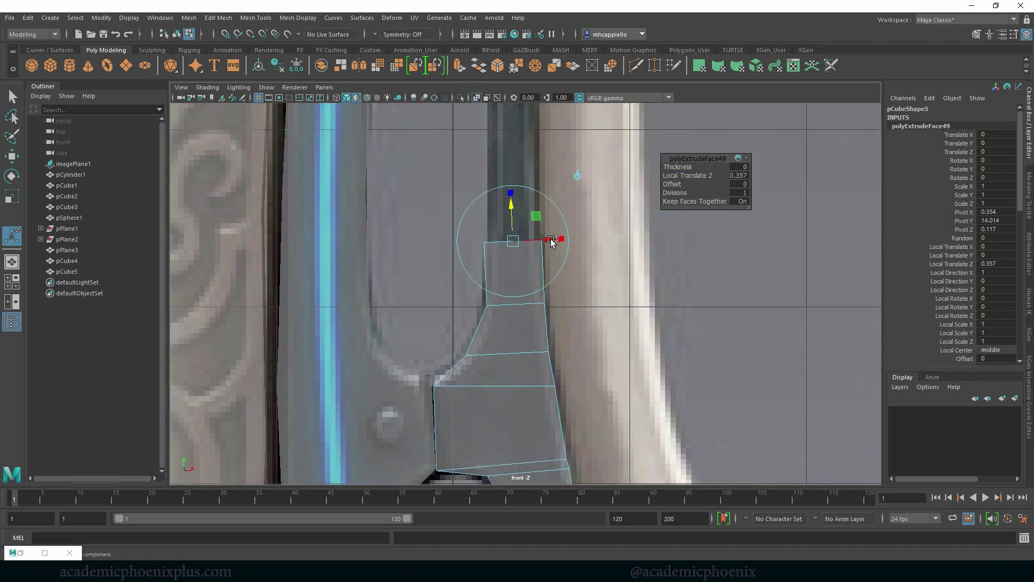
drag(564, 242, 550, 240)
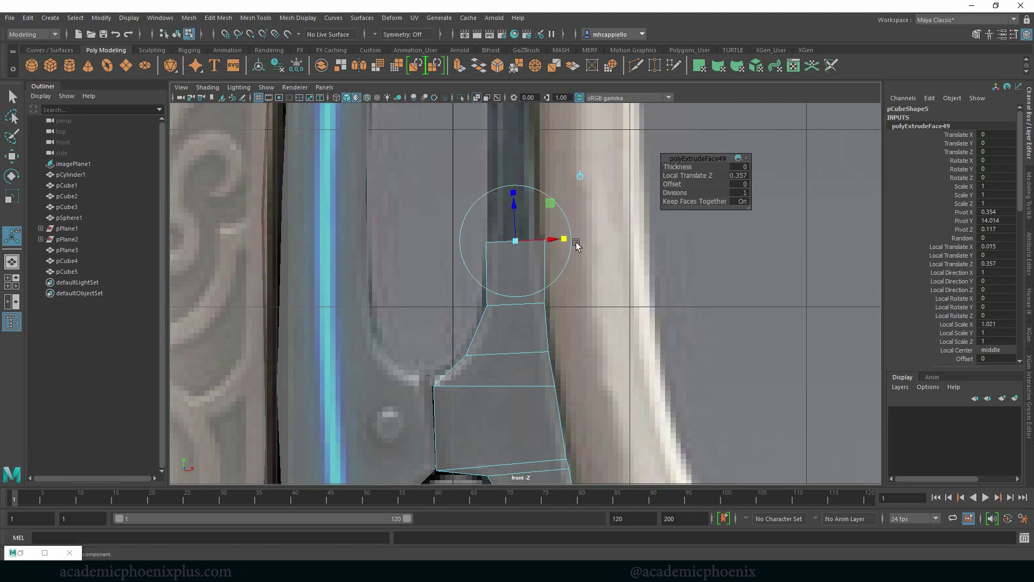
drag(564, 238, 574, 239)
Extrude the strip's end face farther up the blade with Local Translate Z 0.889 and Local Translate X 0.042
alt+middle_drag(635, 247, 612, 403)
alt+right_drag(615, 328, 589, 292)
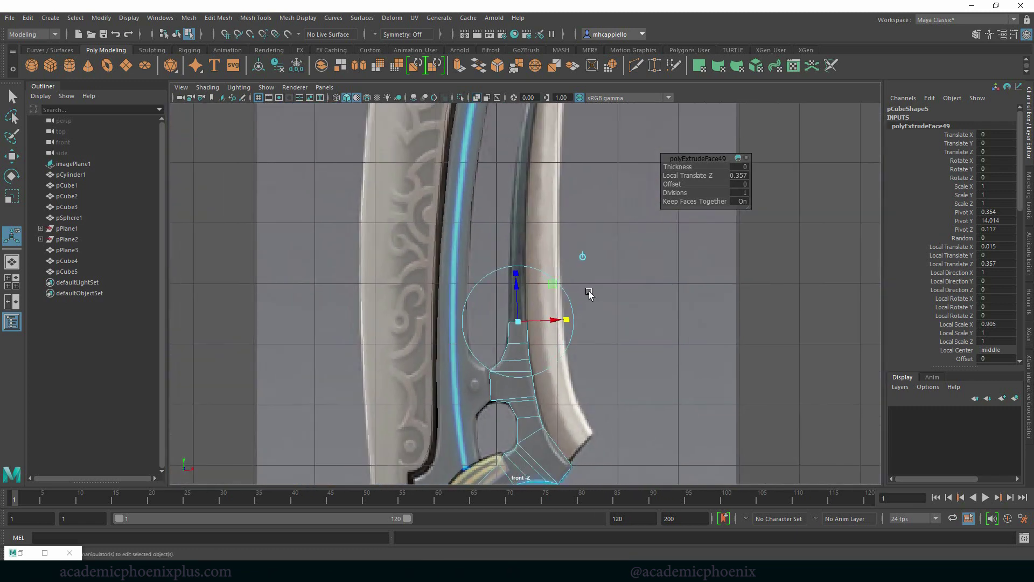
alt+middle_drag(614, 288, 620, 305)
alt+right_drag(621, 305, 889, 410)
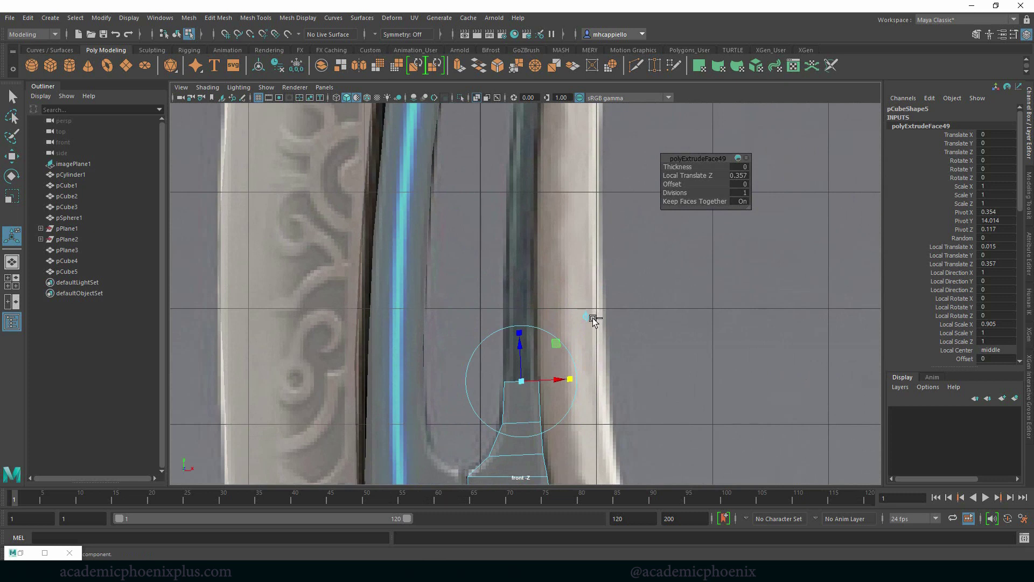
key(ctrl+e)
drag(520, 350, 558, 278)
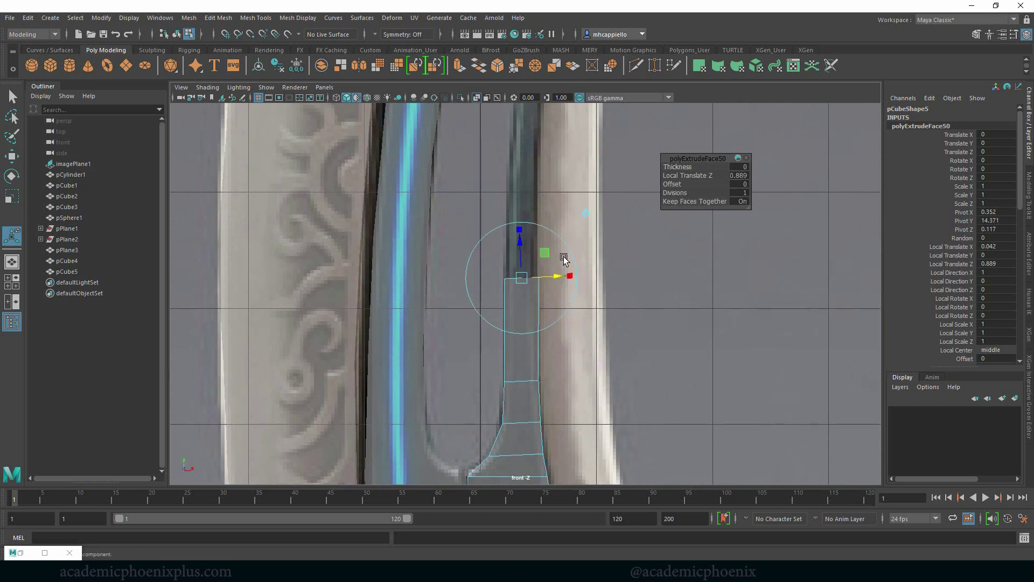
Extrude the strip's end face with Local Translate Z 0.889, Local Translate X 0.056 and Local Scale X 0.85
alt+middle_drag(571, 272, 557, 348)
key(ctrl+e)
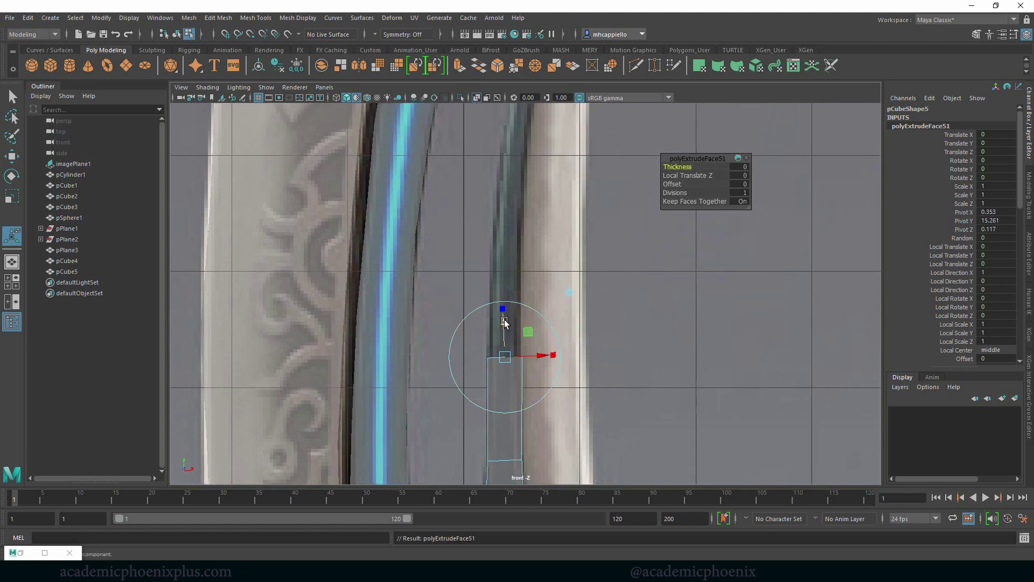
drag(505, 320, 531, 210)
mouse_move(541, 254)
mouse_down()
mouse_move(549, 251)
mouse_move(540, 254)
mouse_up()
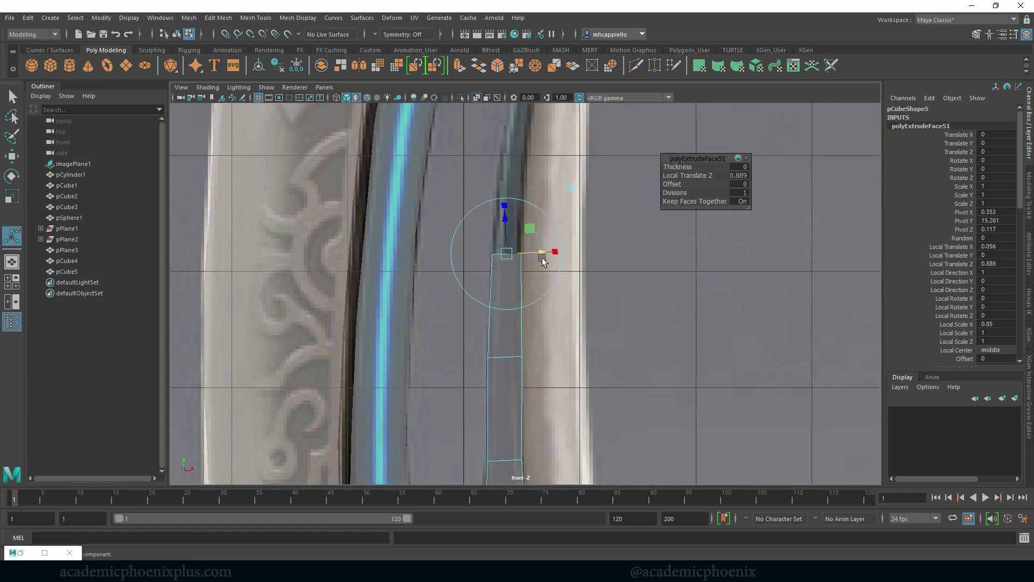
Extrude the strip's end face with Local Translate Z 0.976, Local Translate X 0.117 and Local Scale X 0.812
alt+middle_drag(561, 283, 541, 406)
key(ctrl+e)
drag(479, 339, 474, 226)
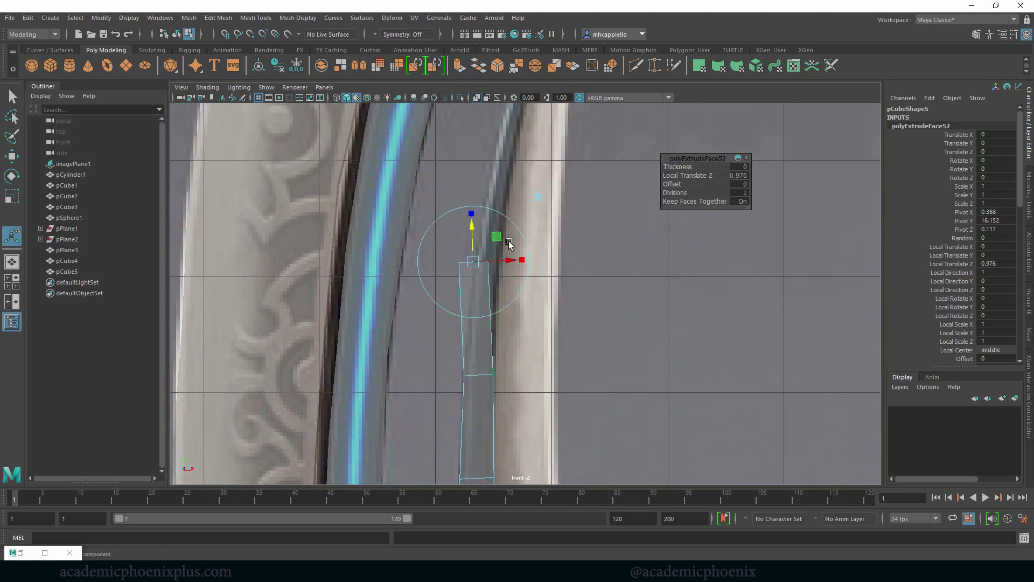
mouse_move(515, 260)
mouse_down()
mouse_move(537, 261)
mouse_move(523, 261)
mouse_up()
Extrude the end face twice along the strip's curve, using Local Translate Z 0.898 with Local Scale X 0.854, and 0.752 with 0.742
alt+middle_drag(521, 261, 524, 390)
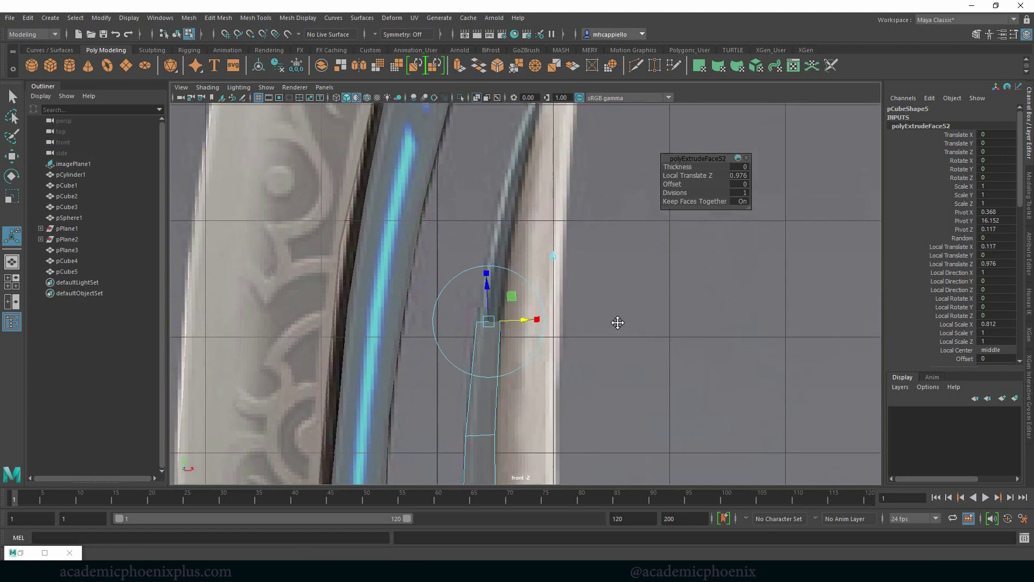
key(ctrl+e)
drag(476, 375, 525, 296)
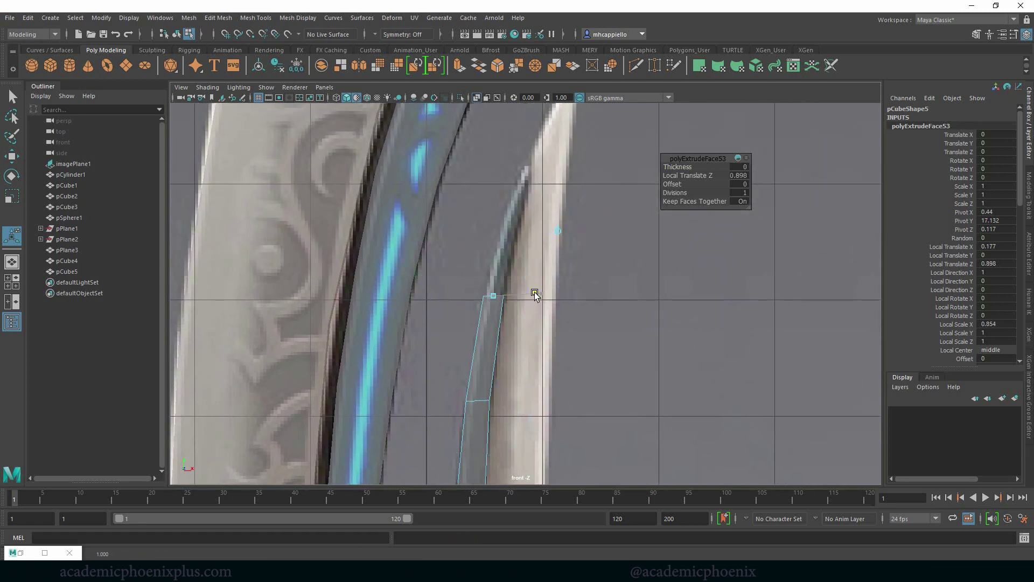
key(ctrl+e)
drag(492, 256, 500, 174)
drag(529, 206, 552, 205)
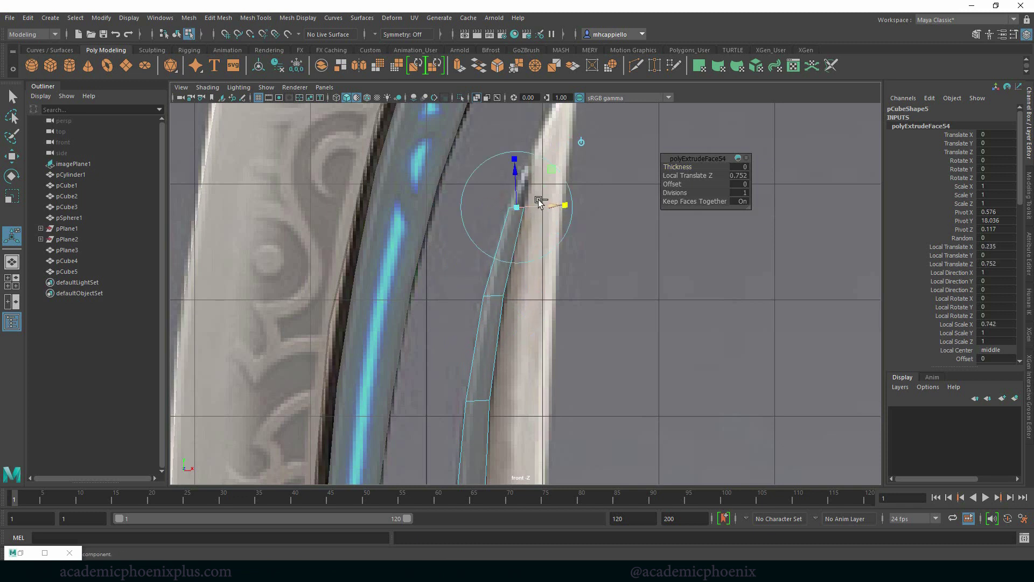
Extrude the final segment with Local Translate Z 0.315, narrow its end face and move it onto the tip of the dark strip
key(ctrl+e)
drag(516, 172, 514, 135)
drag(569, 169, 546, 167)
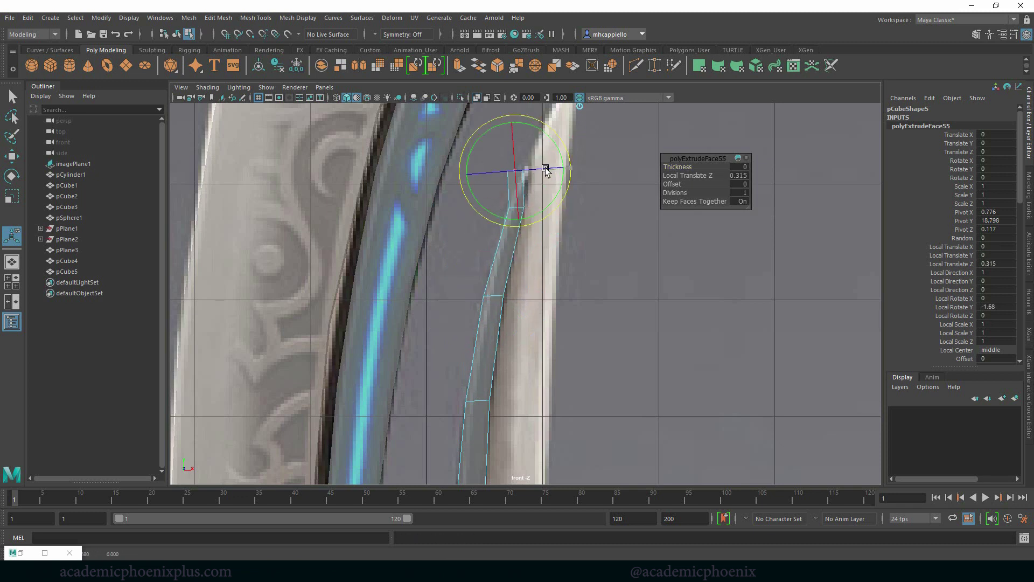
key(r)
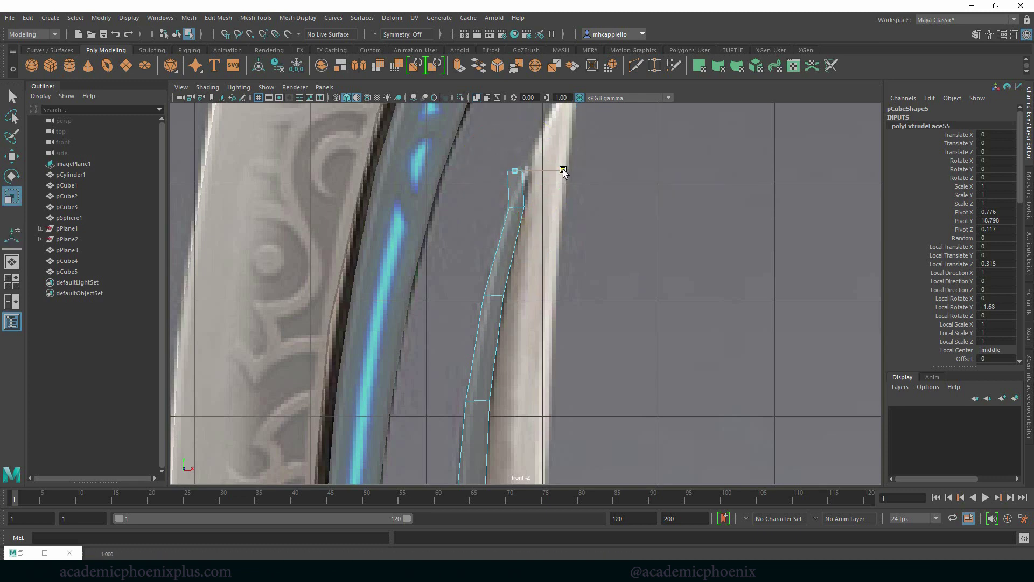
key(w)
drag(546, 172, 557, 172)
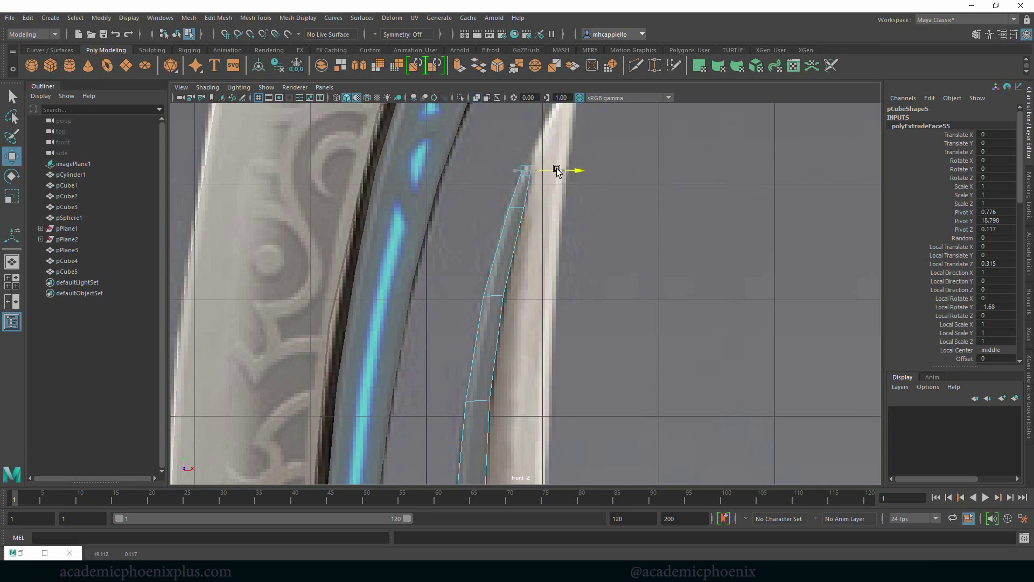
Select the vertices of the dark strip's upper part in the perspective view and scale them thinner in depth
key(space)
key(space)
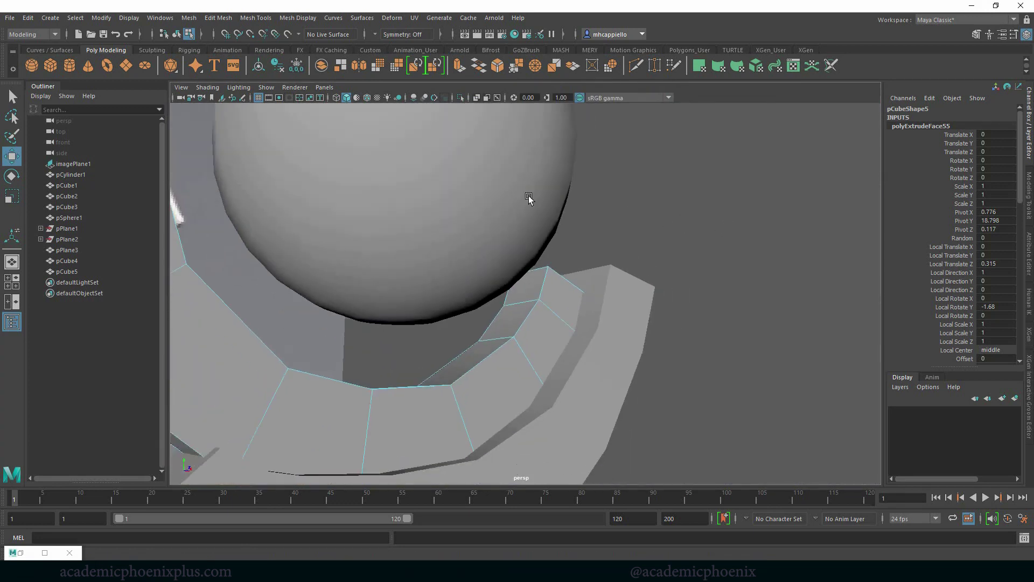
scroll(525, 189, down, 3)
alt+drag(521, 184, 589, 258)
alt+right_drag(589, 258, 471, 167)
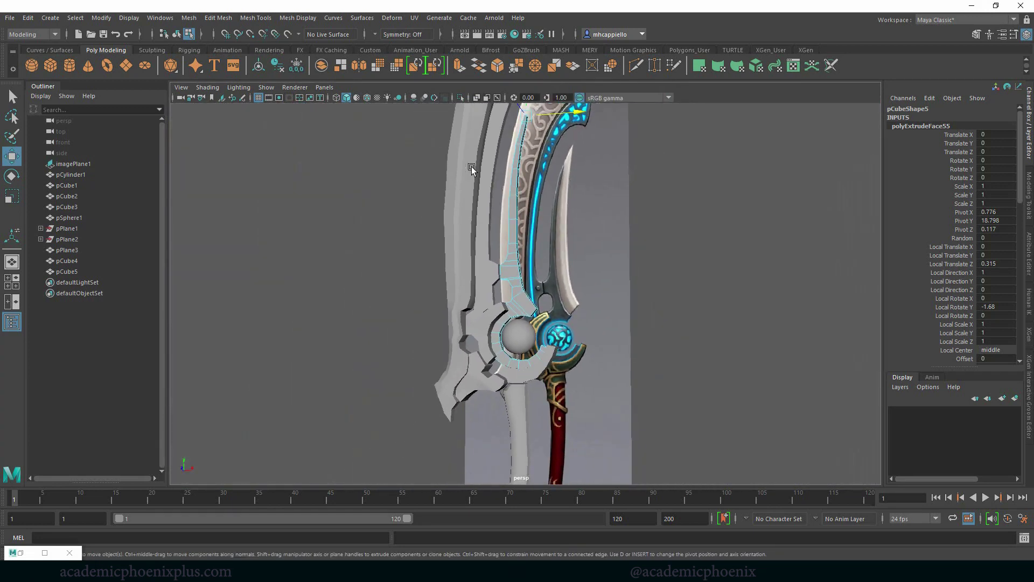
alt+drag(471, 167, 586, 282)
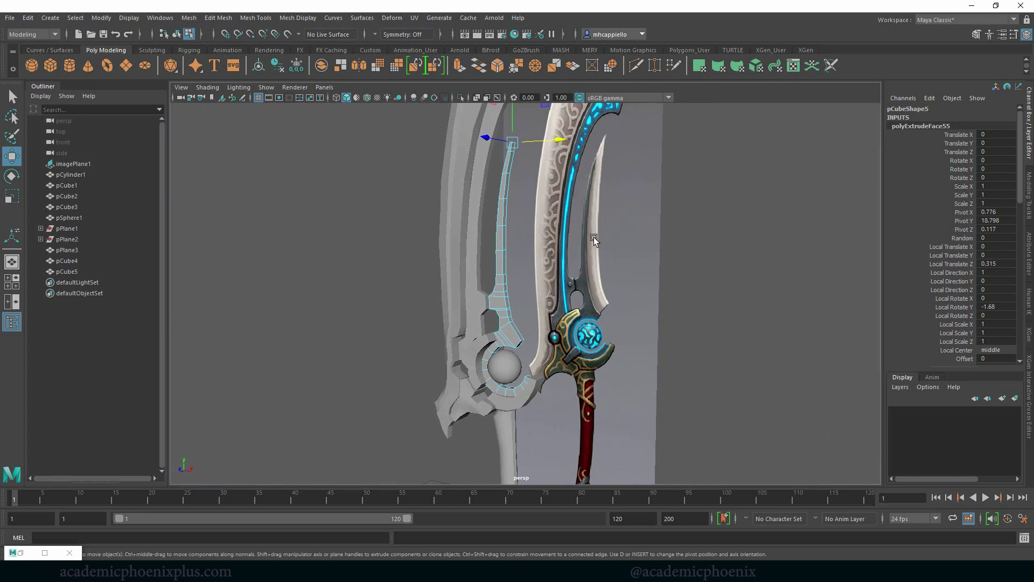
alt+drag(580, 187, 555, 254)
right_click(552, 233)
right_drag(520, 233, 501, 231)
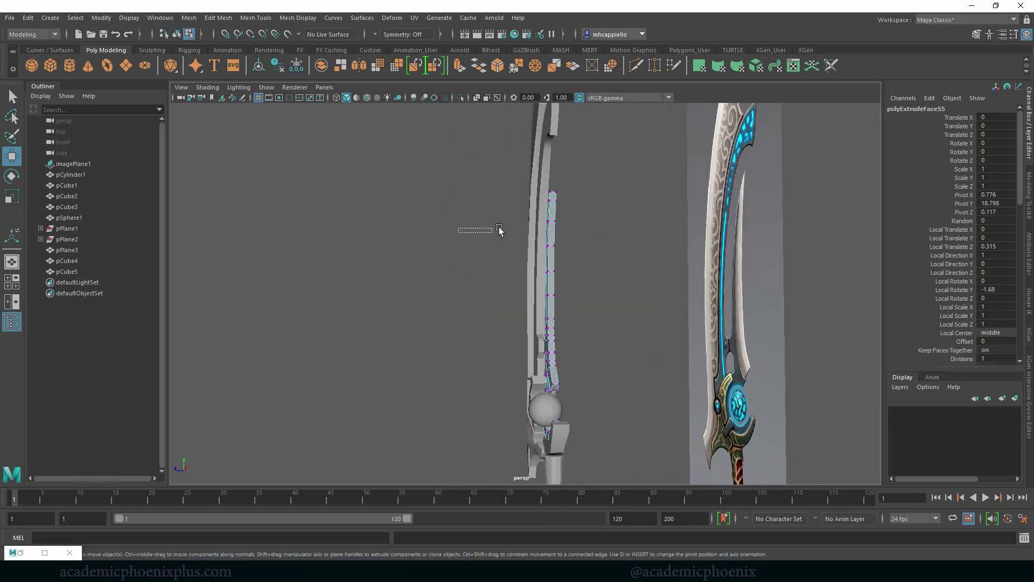
scroll(499, 248, up, 3)
drag(550, 277, 560, 323)
alt+drag(624, 307, 582, 314)
key(r)
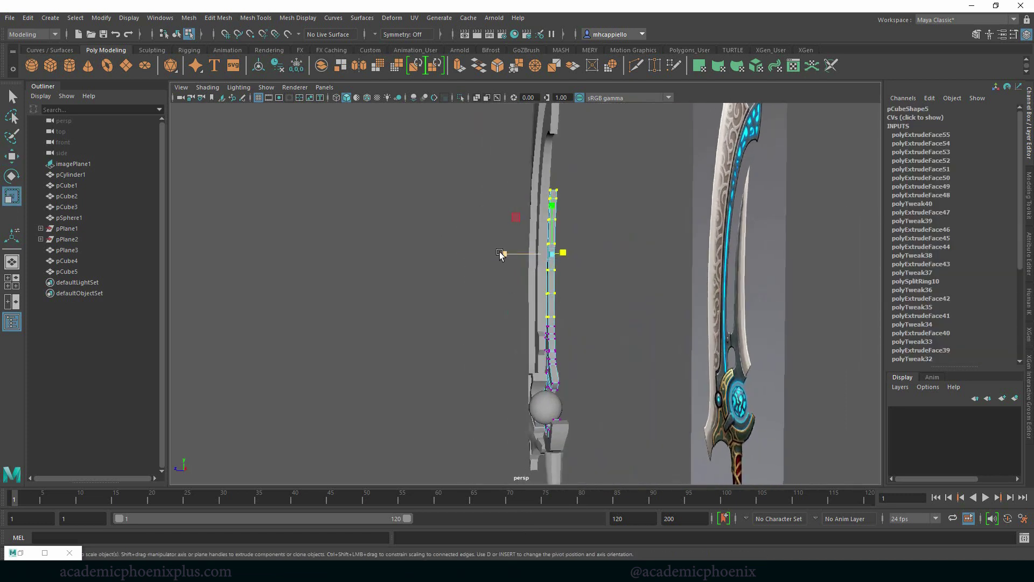
middle_drag(503, 252, 505, 253)
Taper the strip's thickness towards its tip by repeatedly dropping the lowest selected vertex row and scaling the remaining rows thinner
ctrl+drag(578, 338, 504, 297)
drag(507, 241, 509, 244)
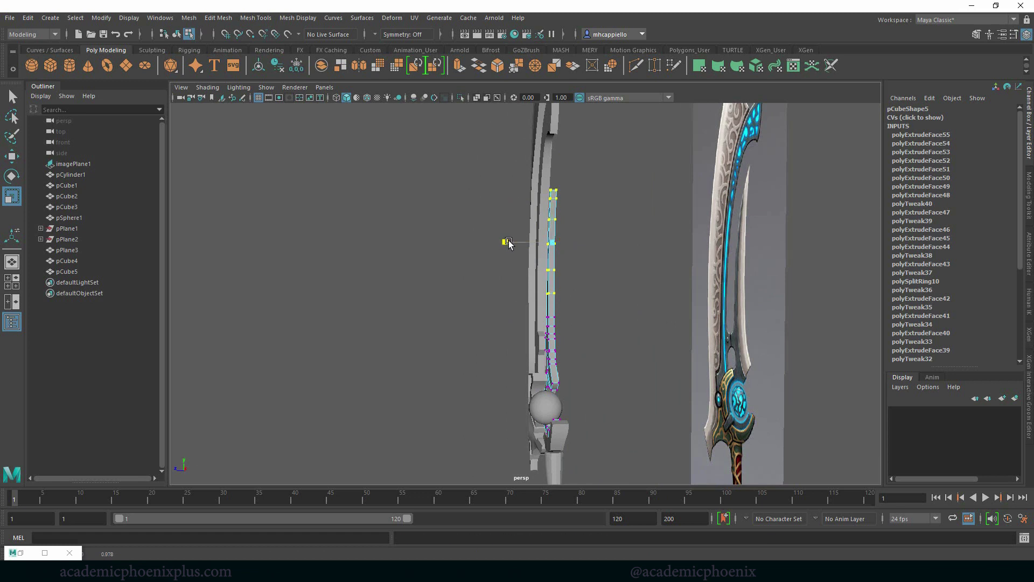
ctrl+drag(584, 322, 528, 290)
drag(505, 229, 506, 229)
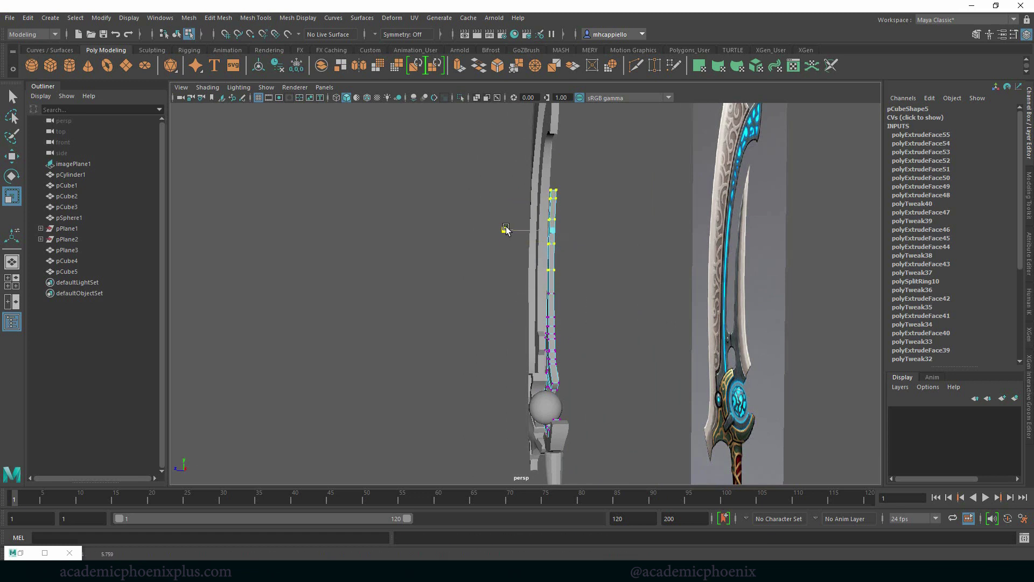
ctrl+drag(579, 300, 526, 259)
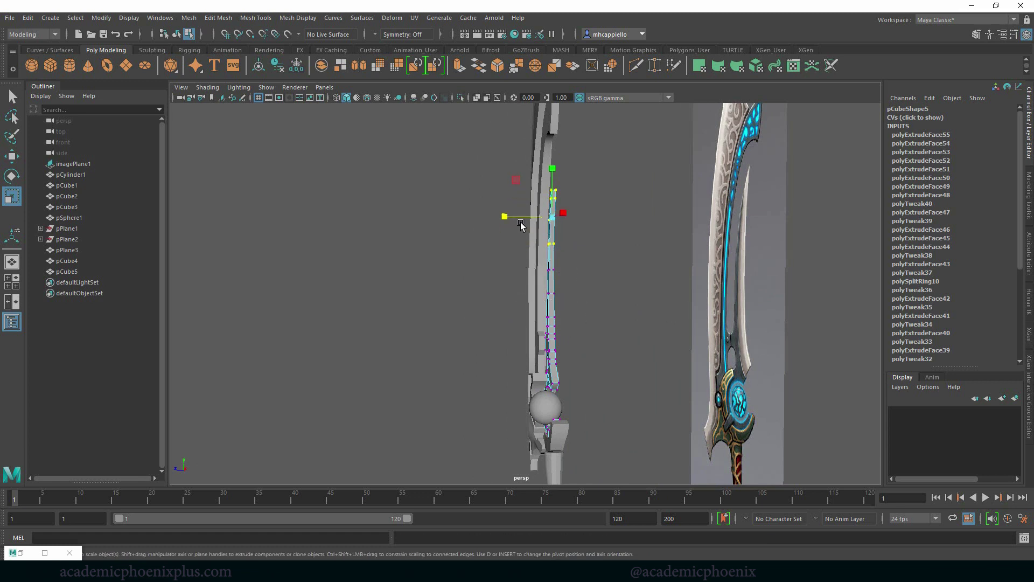
drag(505, 216, 508, 216)
drag(592, 278, 512, 204)
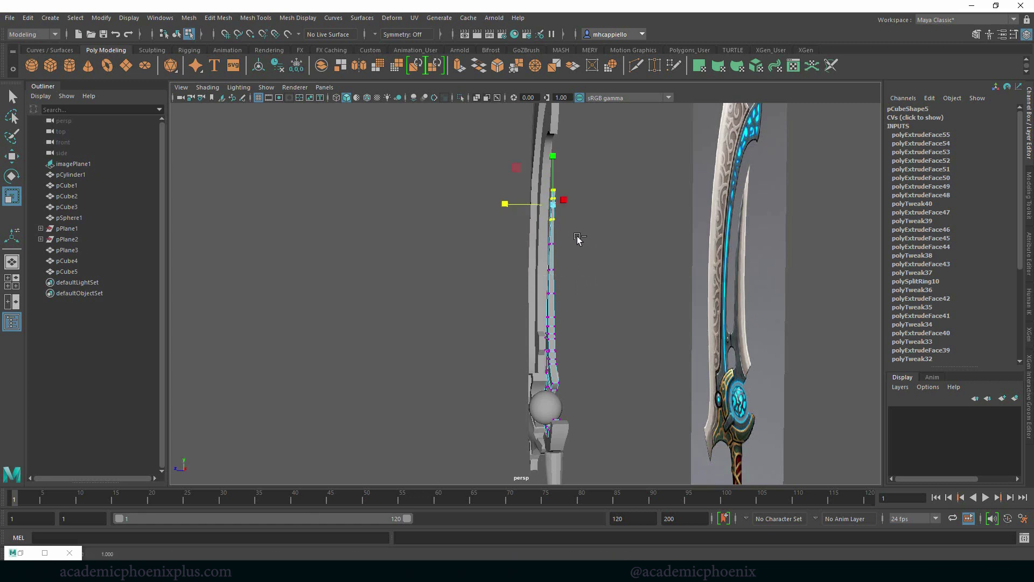
drag(578, 240, 518, 193)
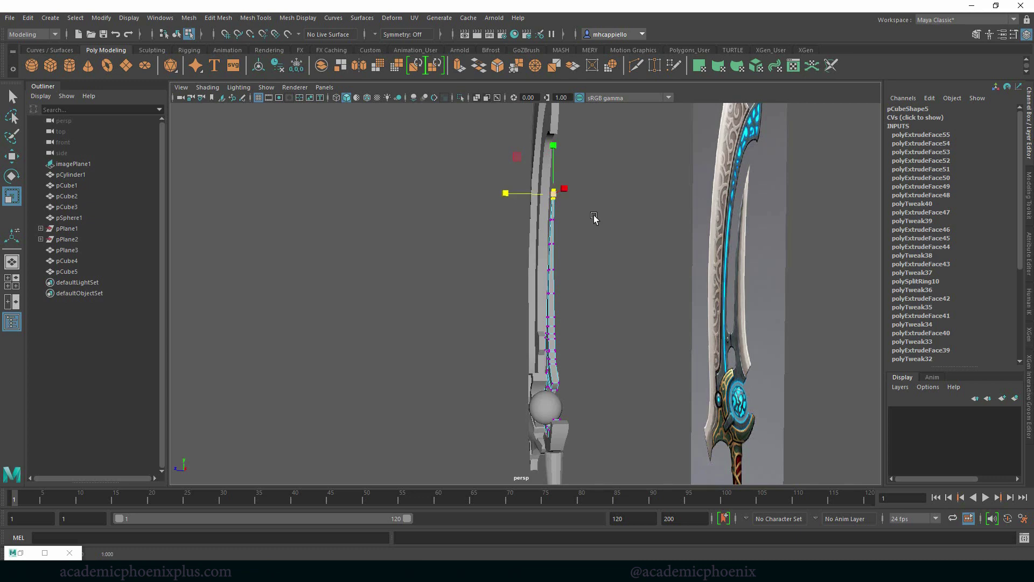
Return the strip to object mode, select it as a whole and show the sword in the side view
right_drag(552, 240, 609, 229)
click(613, 232)
alt+drag(529, 293, 547, 311)
click(558, 306)
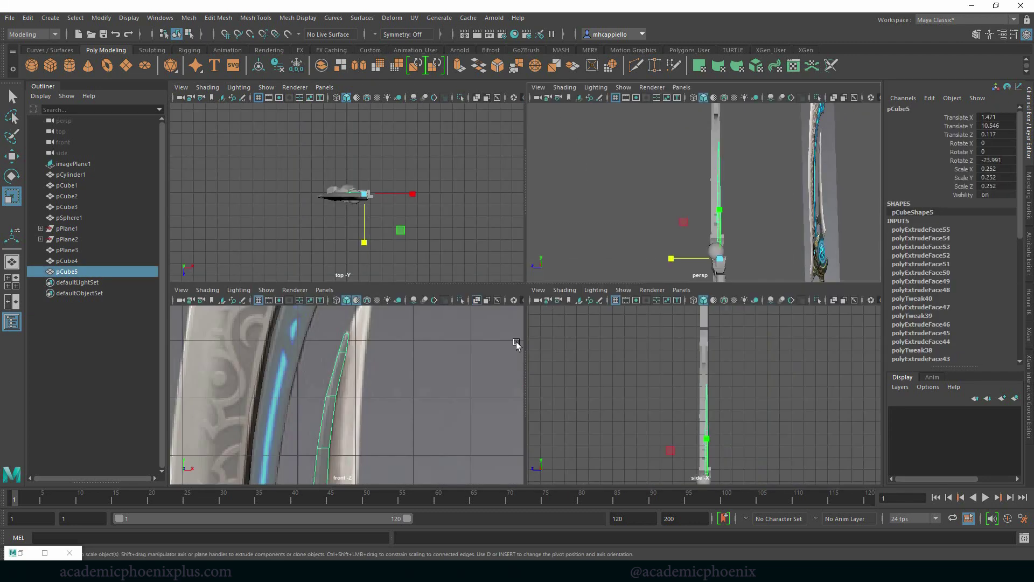
key(space)
key(space)
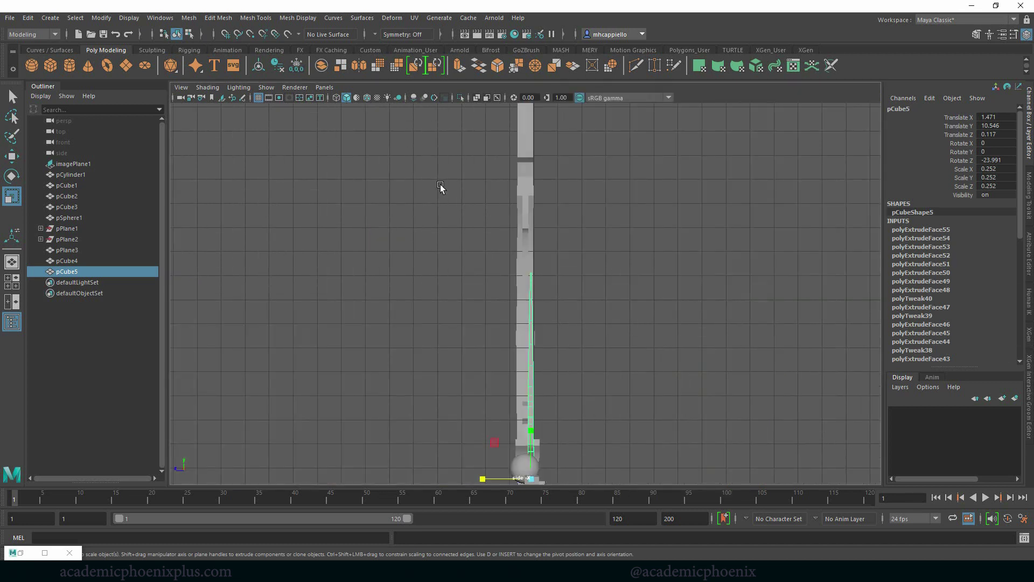
click(414, 98)
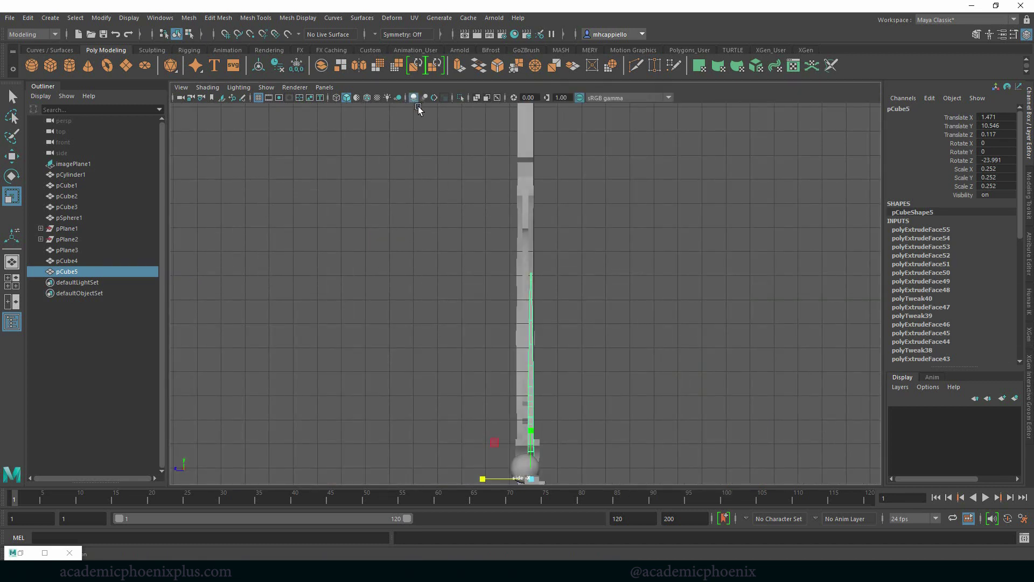
scroll(772, 224, up, 3)
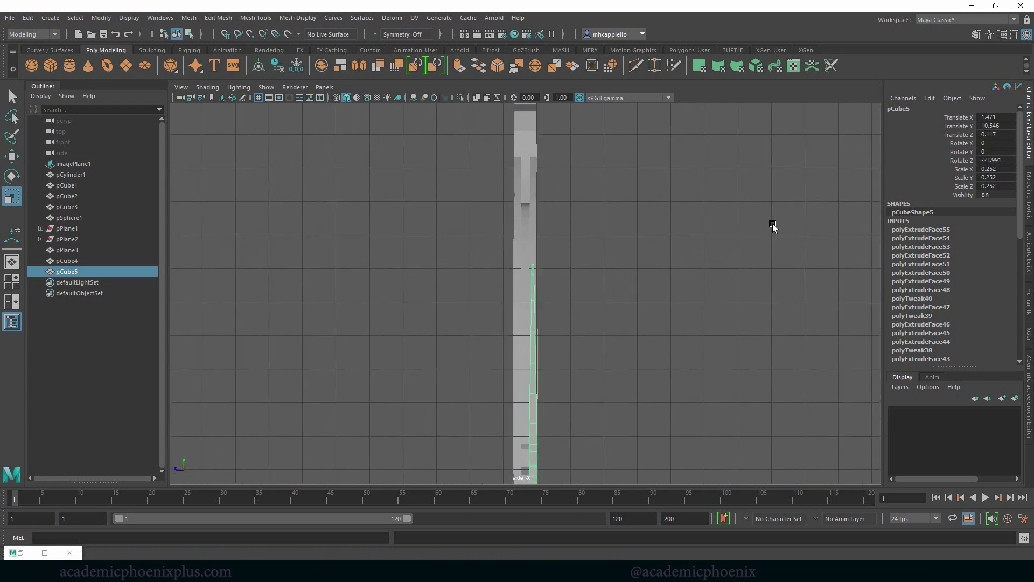
Select only the dark strip and move it in depth so it is centred on the blade
drag(416, 208, 644, 355)
alt+middle_drag(536, 247, 544, 201)
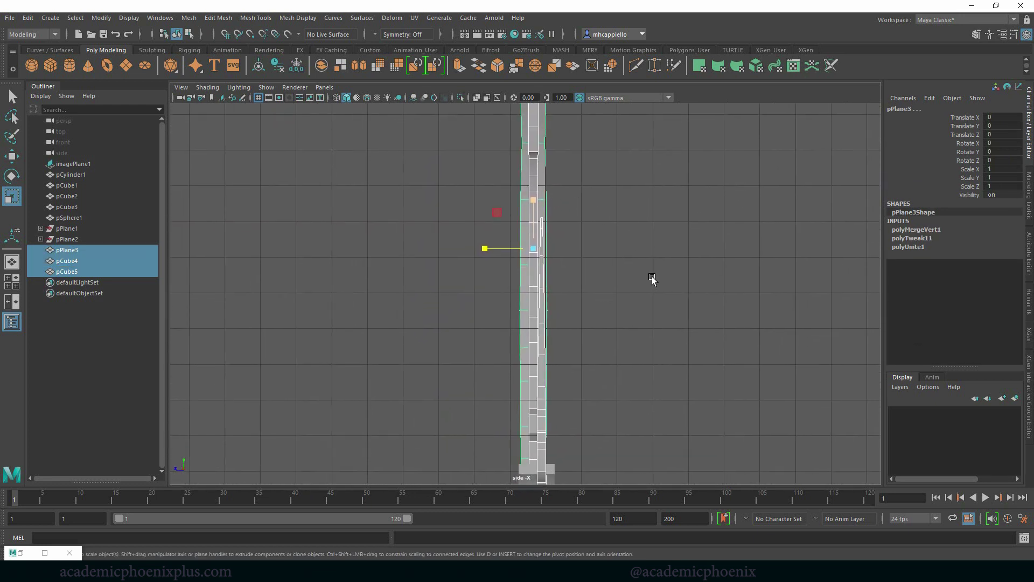
click(541, 329)
key(w)
alt+middle_drag(610, 347, 547, 269)
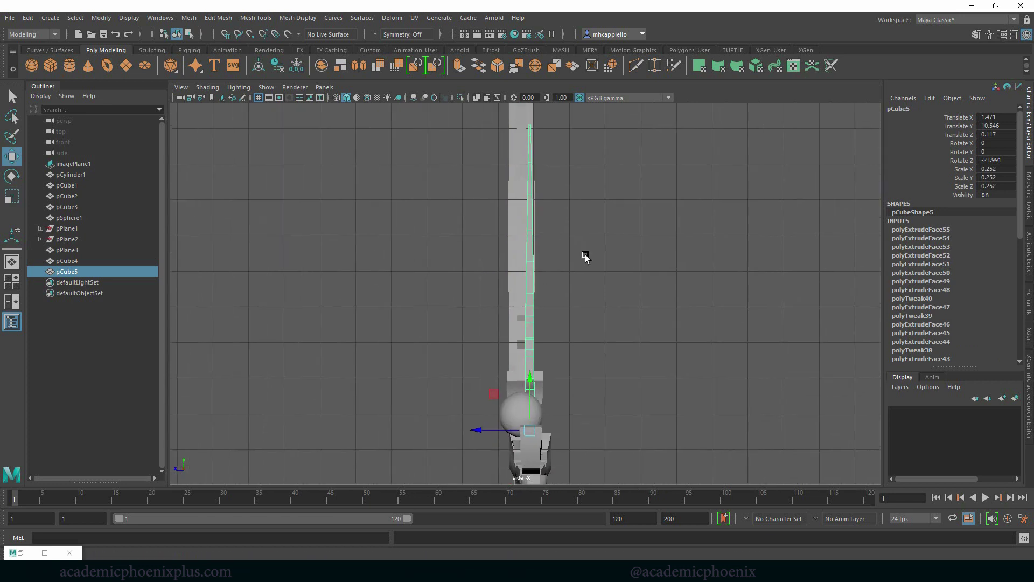
drag(471, 440, 469, 444)
Shift the crescent guard piece and the handle in depth to align with the sword's centre line
click(520, 468)
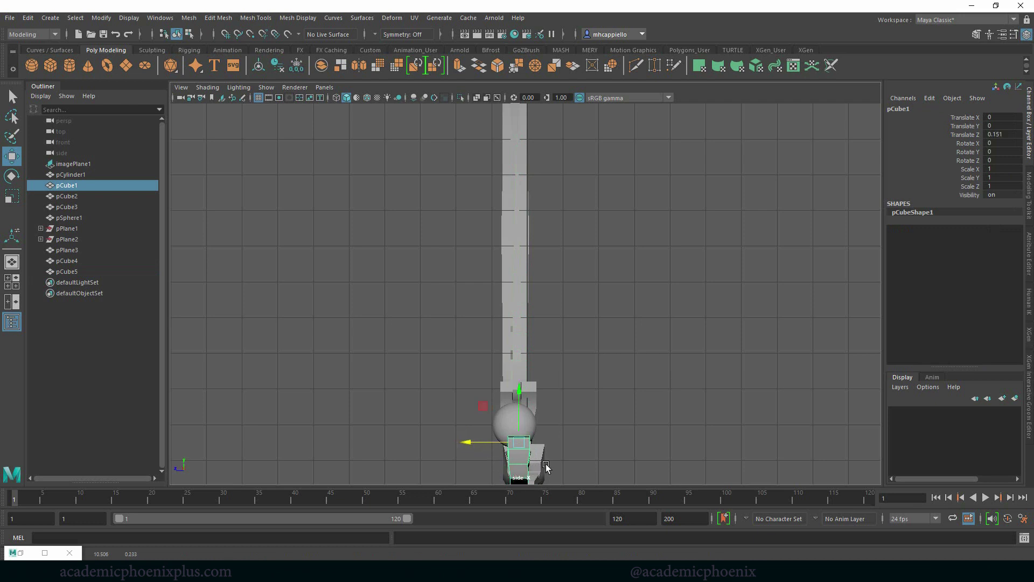
click(516, 465)
alt+middle_drag(595, 348, 584, 277)
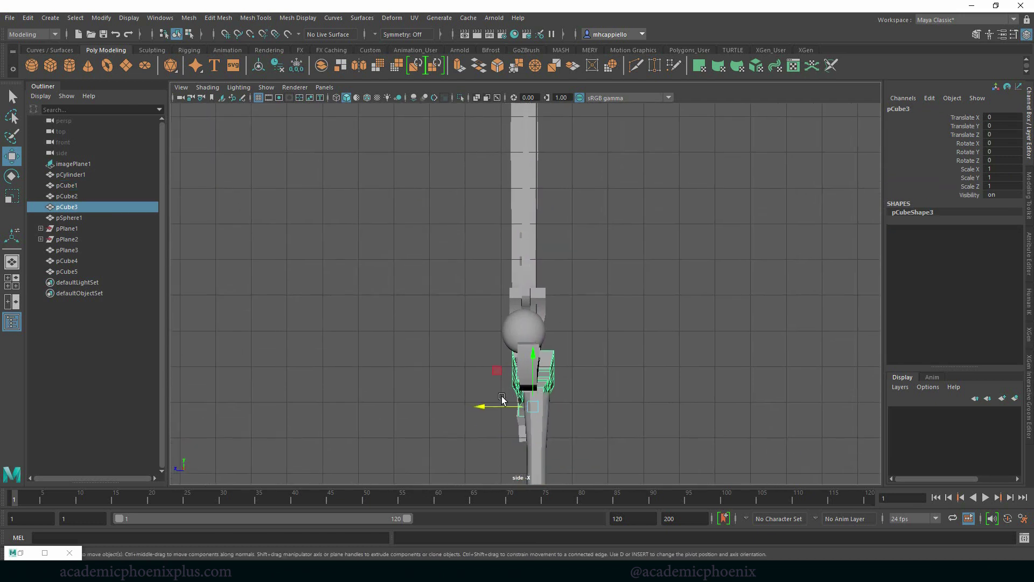
drag(480, 408, 481, 408)
click(538, 442)
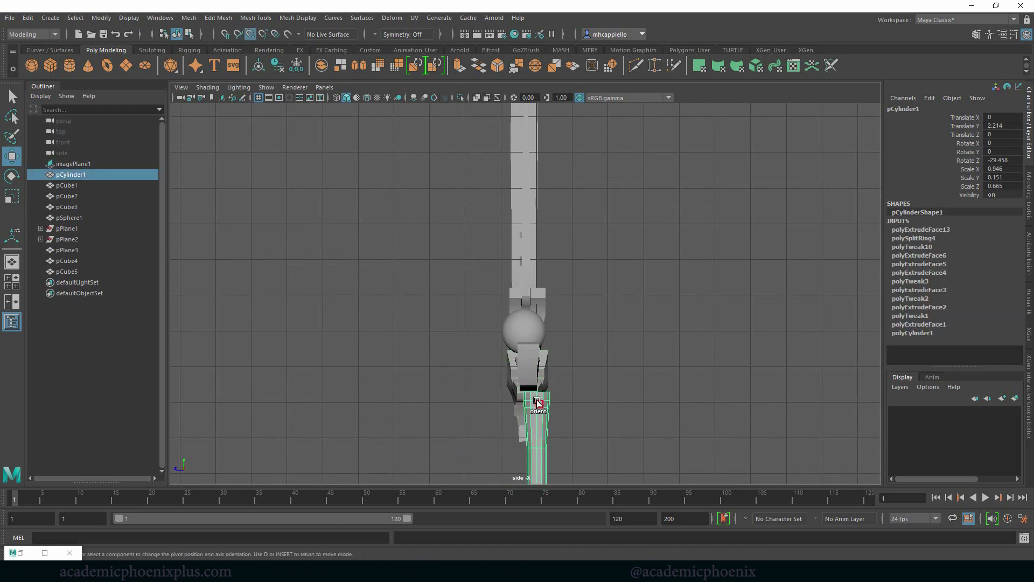
drag(485, 399, 481, 401)
Centre the orb on the sword in depth and shift the main blade to Translate Z -0.045
click(513, 332)
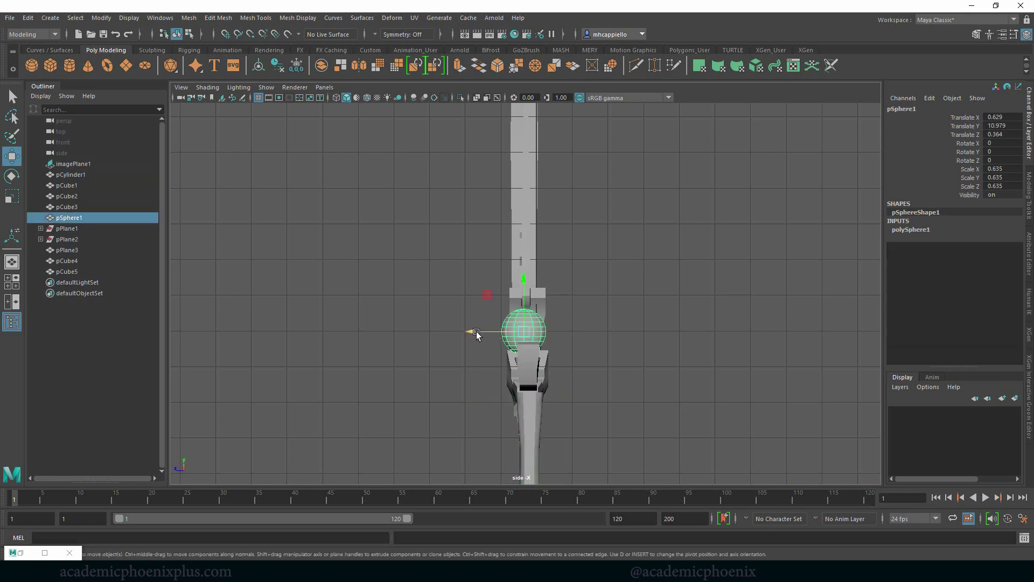
drag(476, 331, 480, 331)
click(533, 278)
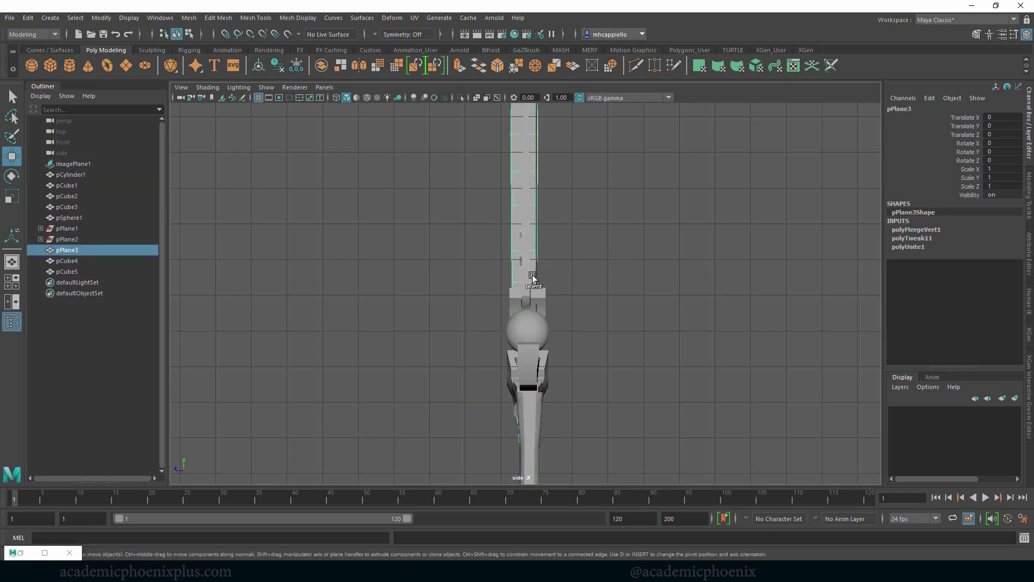
drag(481, 283, 484, 282)
Move the long inner blade strip pCube4 in depth to Translate Z 0.301
drag(450, 204, 589, 222)
alt+middle_drag(588, 172, 590, 346)
click(522, 187)
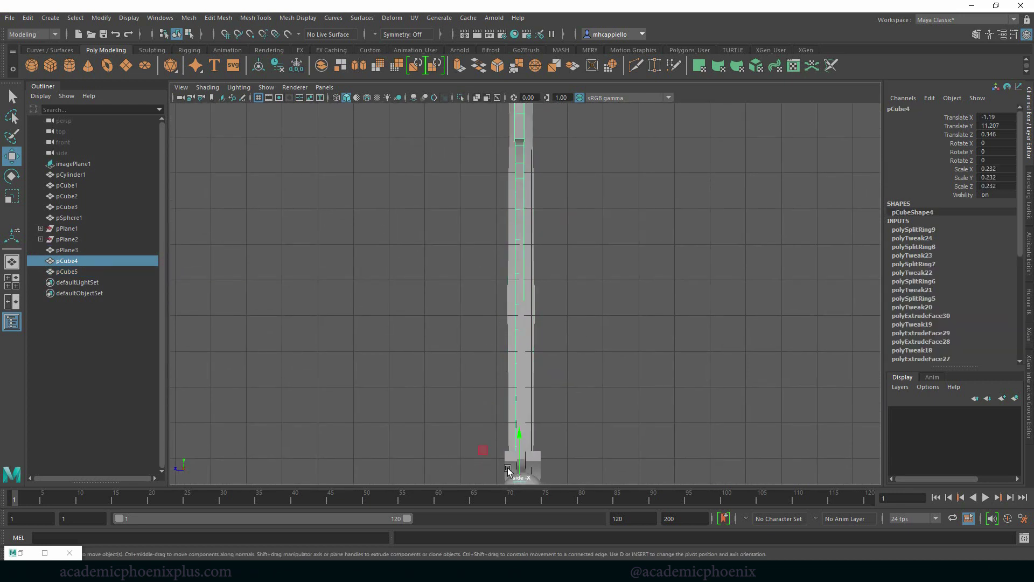
alt+middle_drag(508, 470, 500, 323)
drag(469, 349, 471, 350)
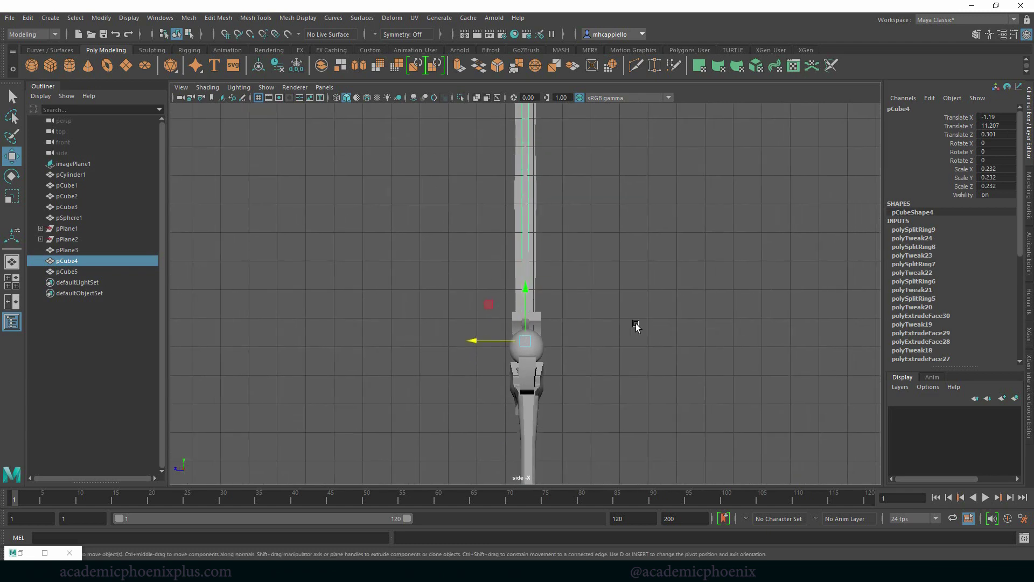
Examine the aligned sword parts beside the reference image in the perspective view
key(space)
key(space)
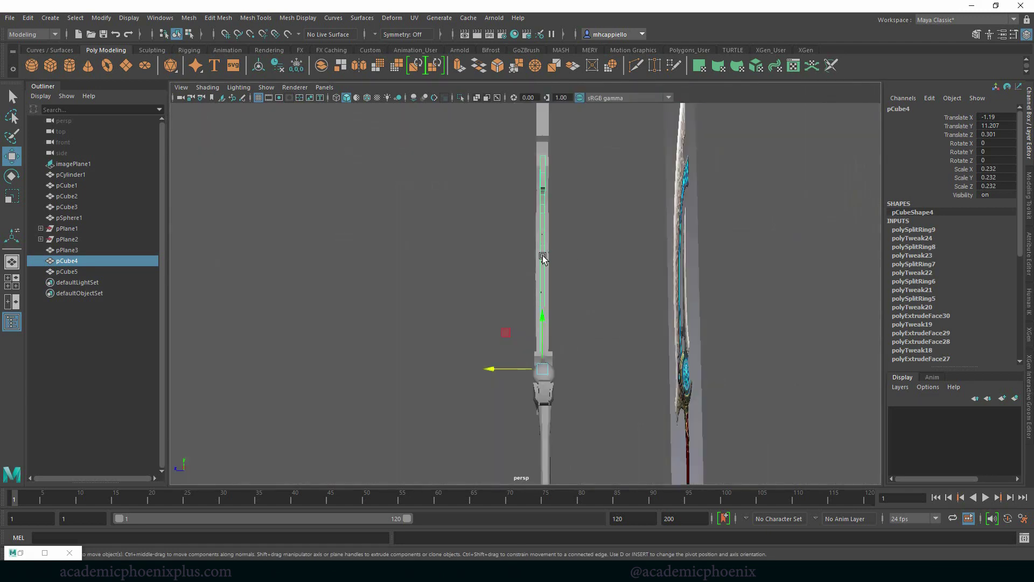
alt+drag(700, 216, 600, 324)
click(674, 307)
click(606, 274)
click(624, 297)
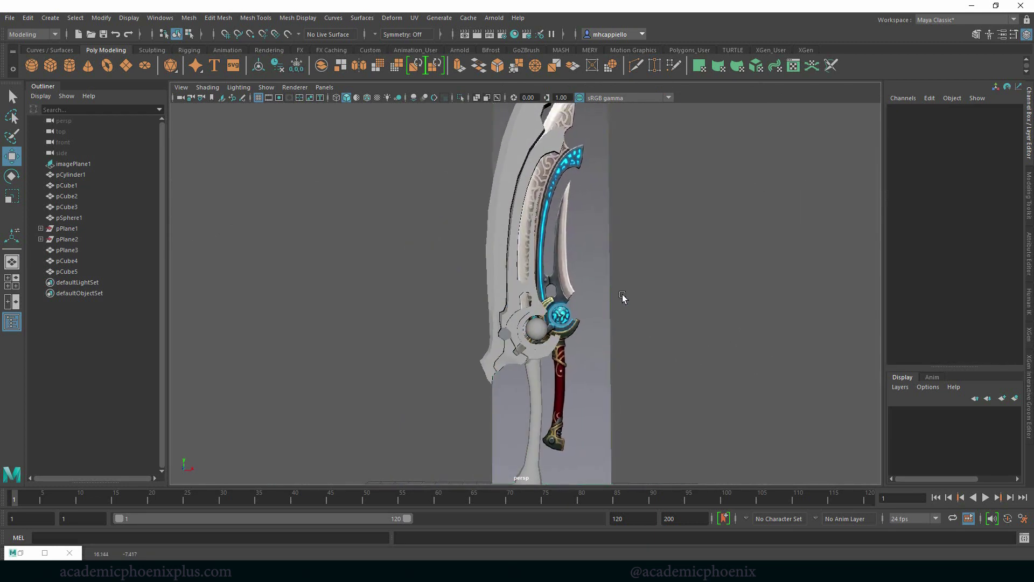
alt+right_drag(624, 296, 697, 350)
alt+drag(697, 351, 674, 361)
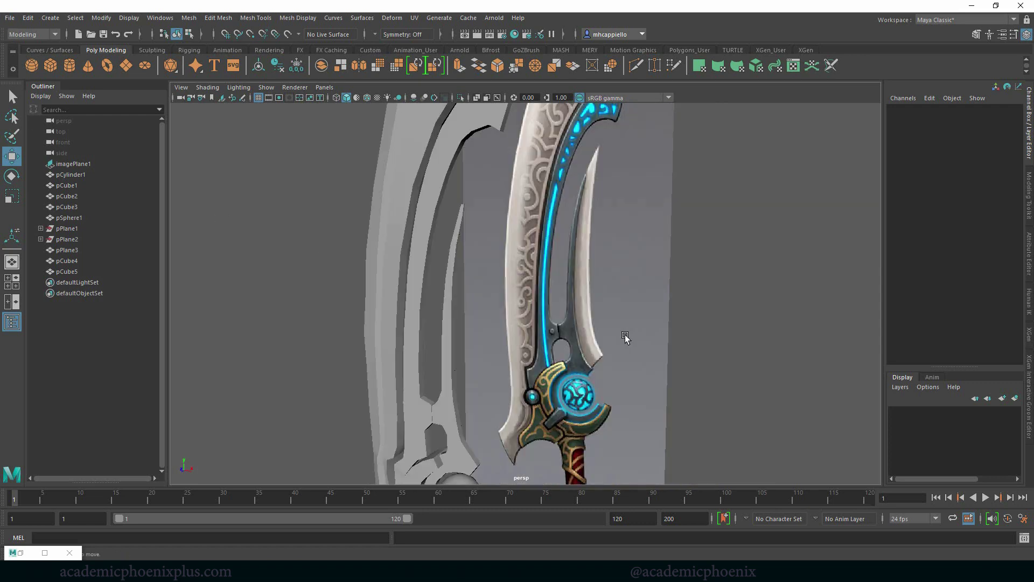
Select the reference image plane in the front view and show all four views
key(space)
key(space)
alt+middle_drag(644, 471, 458, 321)
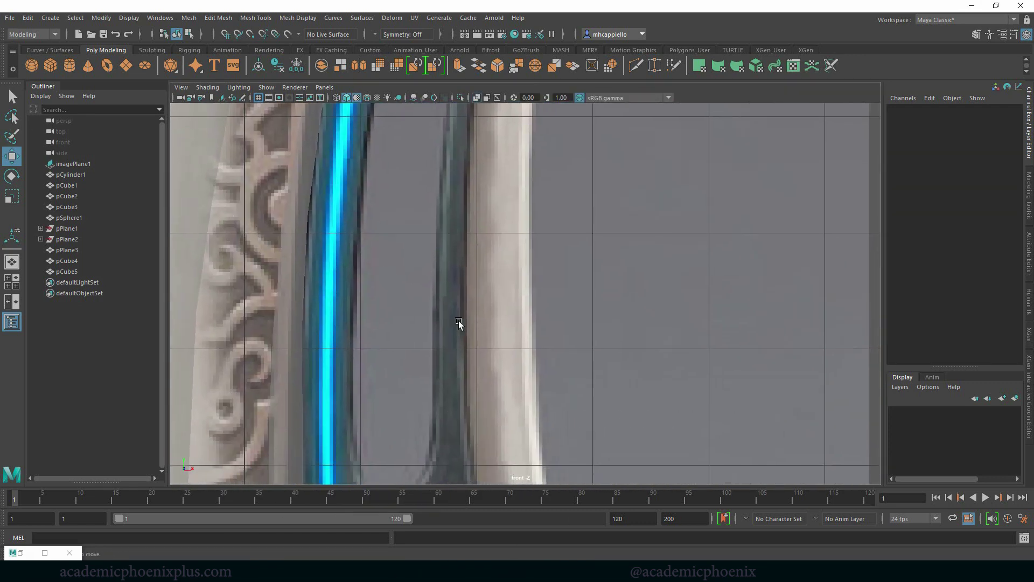
alt+right_drag(566, 371, 464, 334)
click(496, 339)
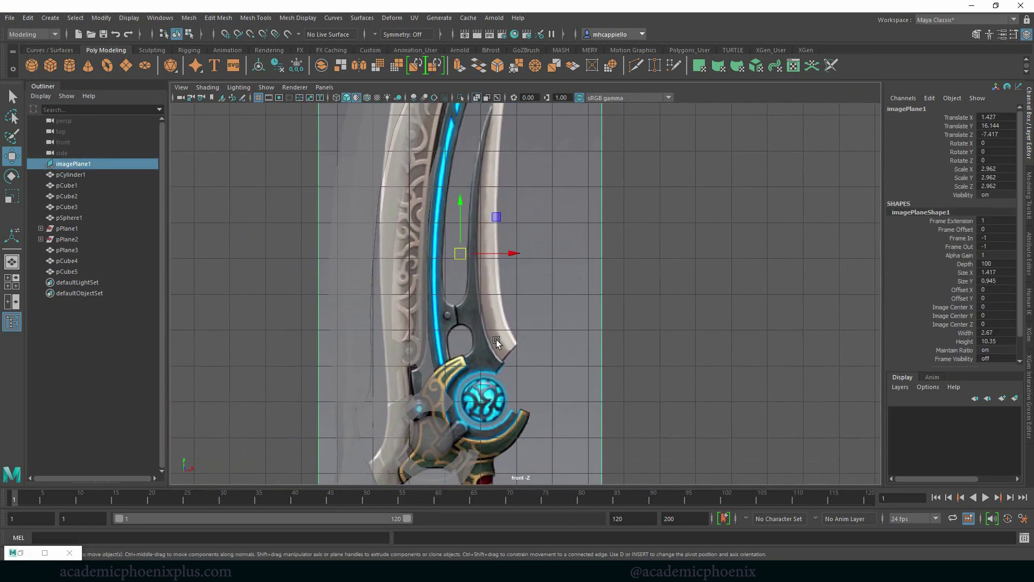
key(space)
middle_drag(770, 238, 789, 248)
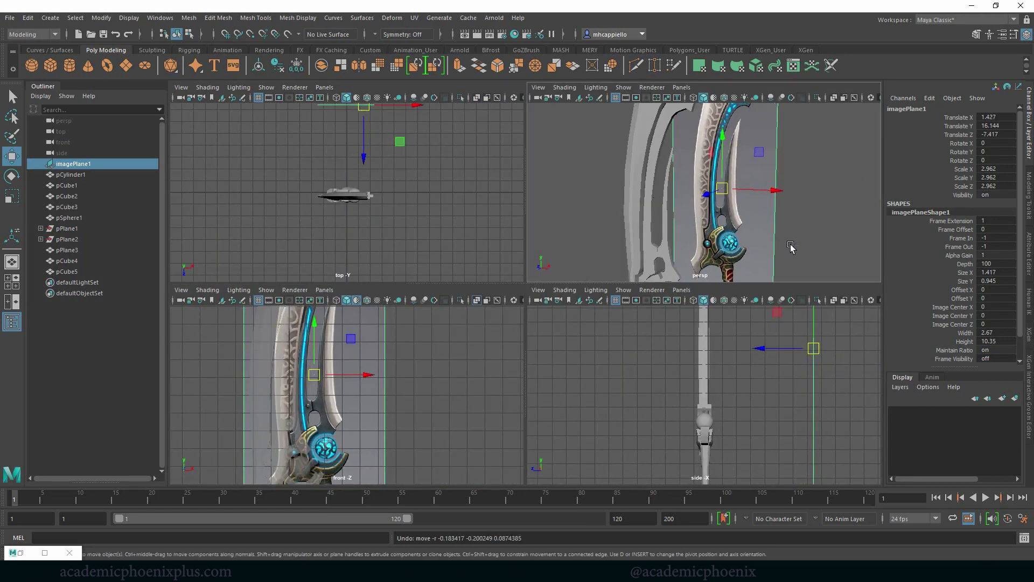
drag(577, 190, 690, 241)
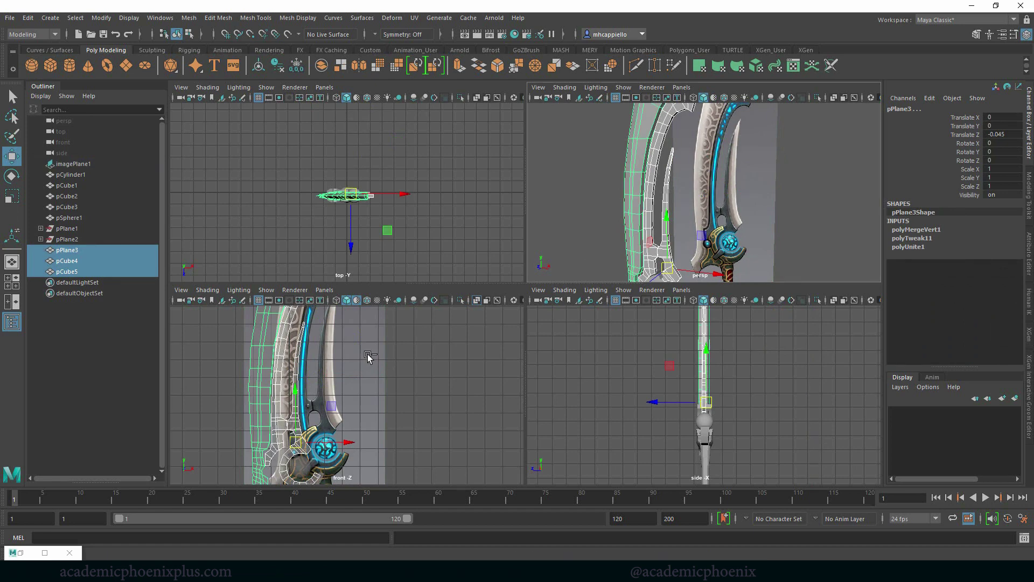
click(357, 368)
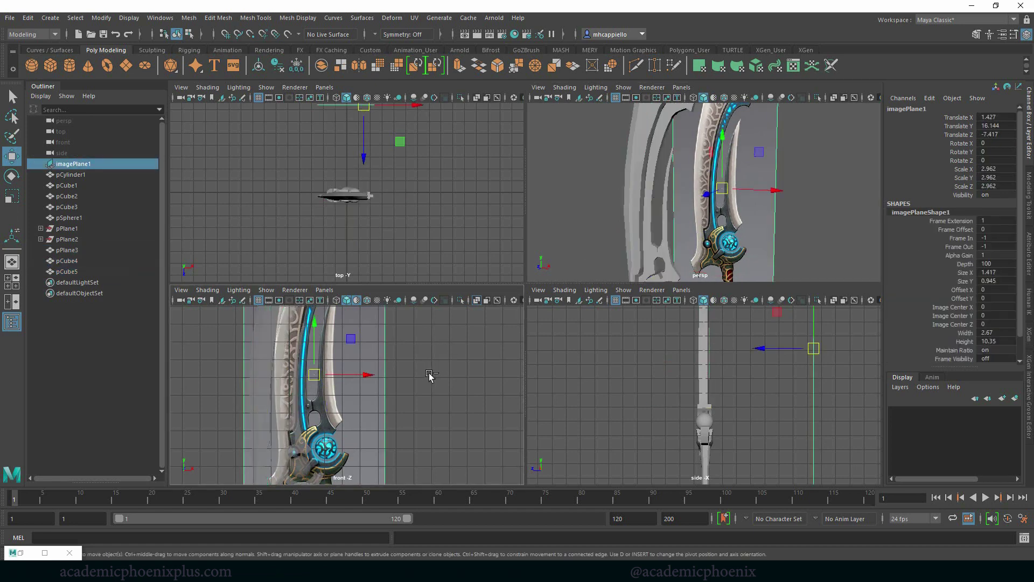
key(ctrl+z)
key(ctrl+z)
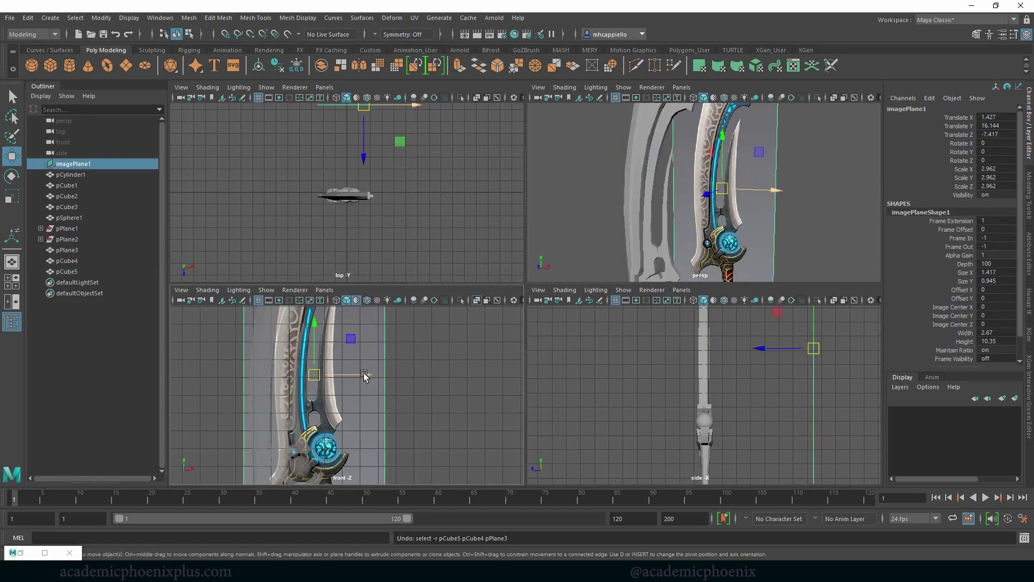
drag(364, 375, 347, 376)
key(ctrl+z)
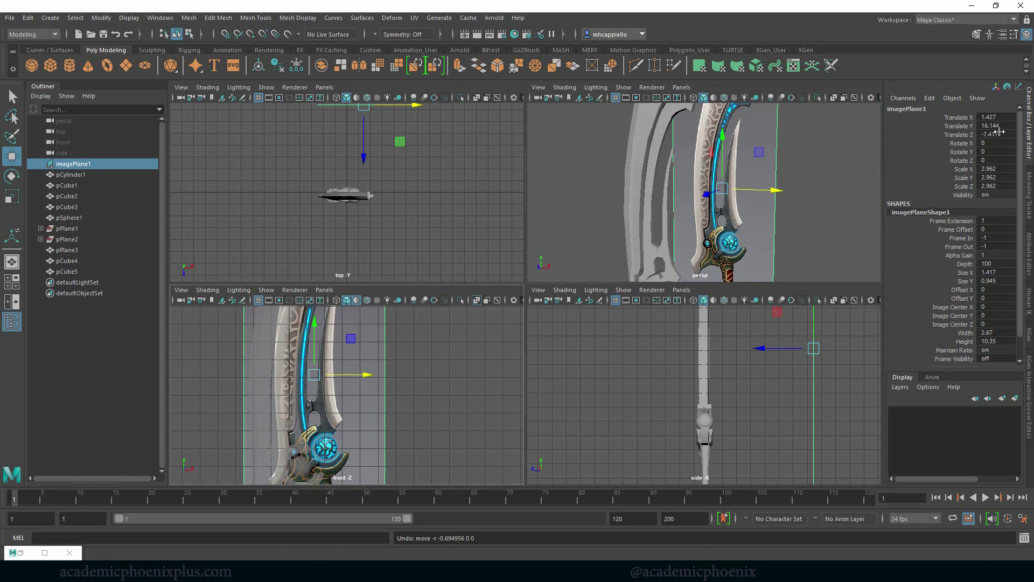
Move the reference image plane sideways to Translate X 0.49 and turn off X-Ray display in the front view
drag(354, 376, 345, 375)
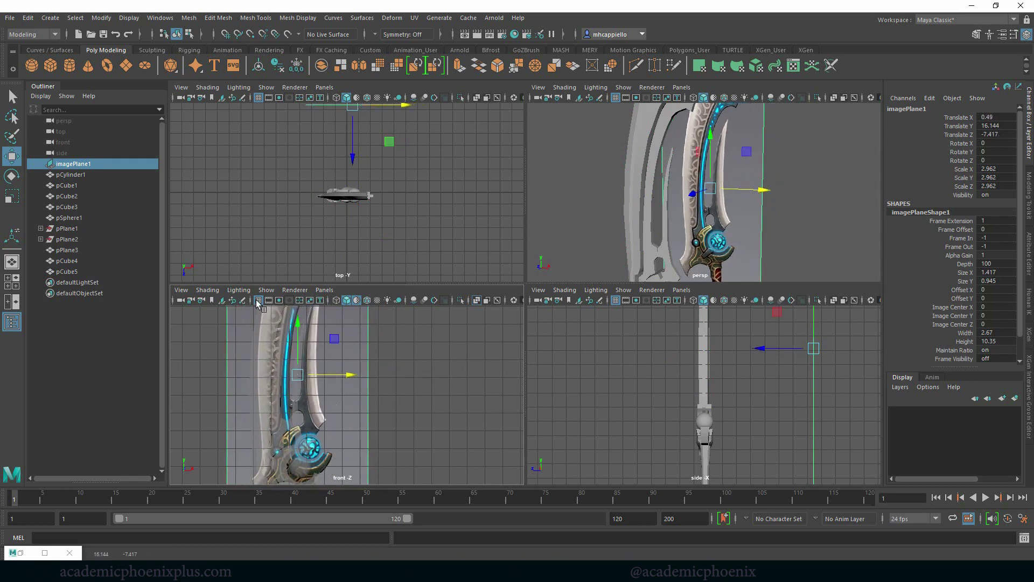
click(226, 295)
click(255, 391)
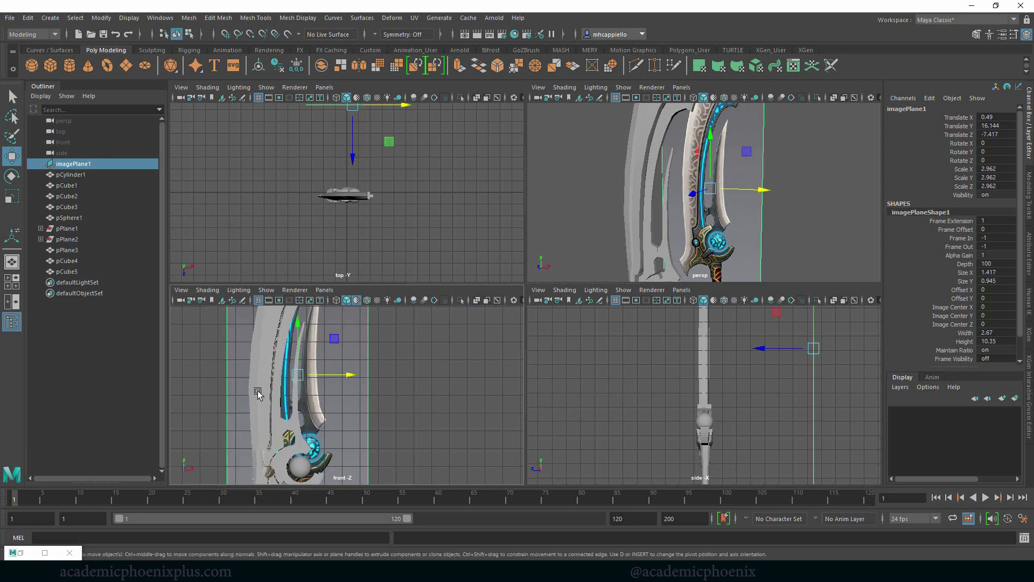
Move the reference image plane to Translate X 0.037 and Translate Y 15.057 and turn on X-Ray display in the front view
key(space)
scroll(525, 387, down, 5)
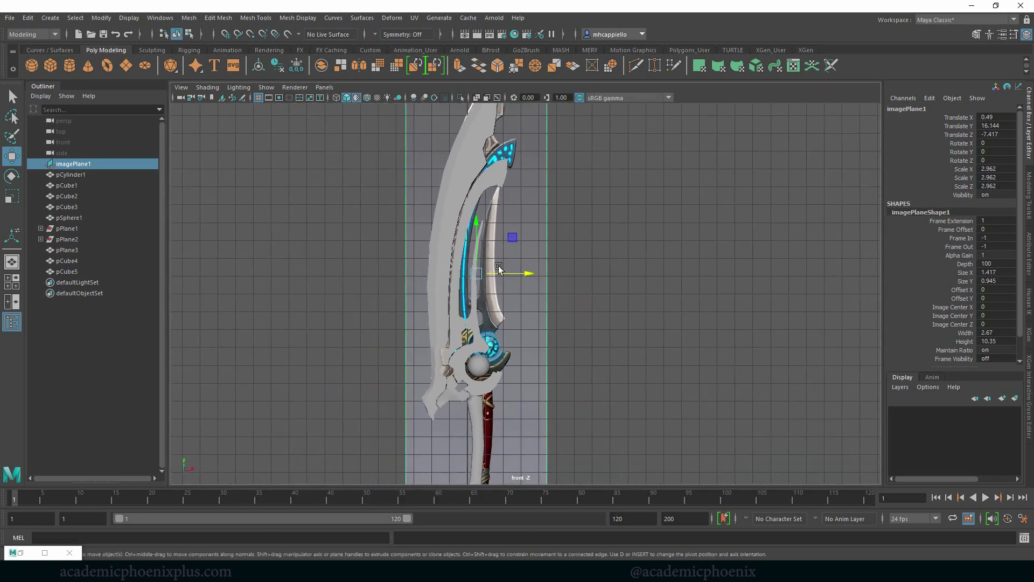
drag(481, 273, 472, 295)
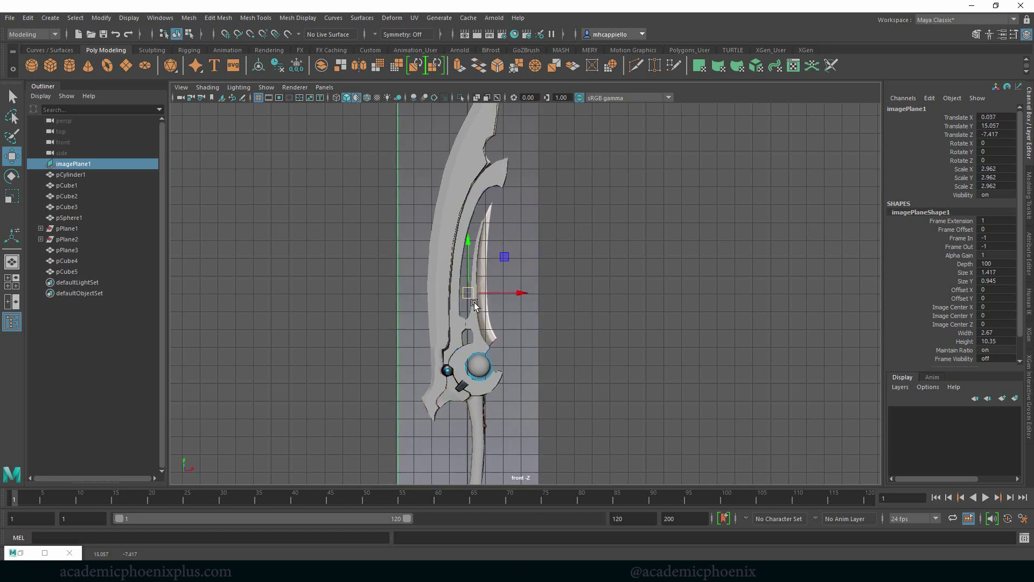
click(214, 92)
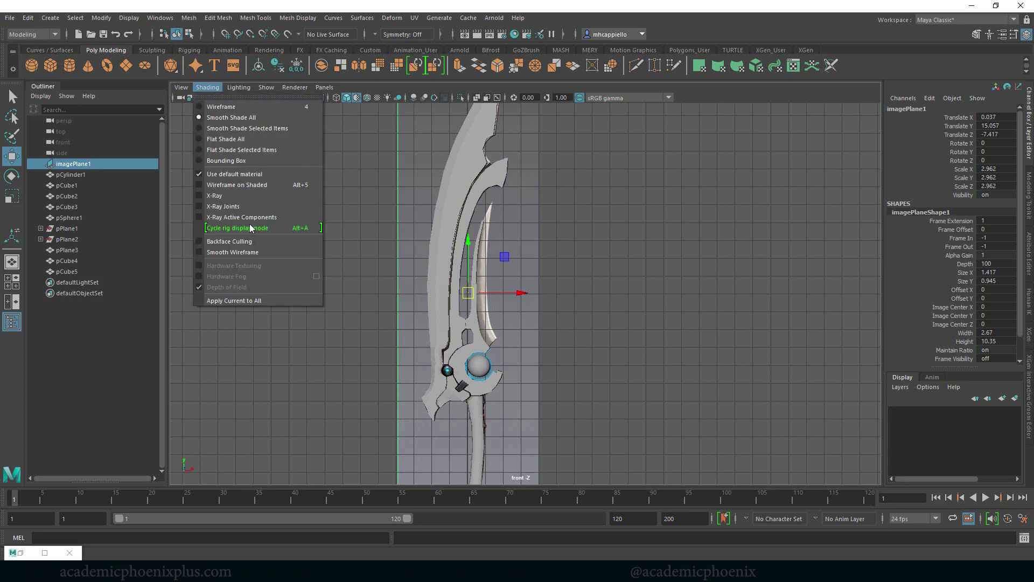
click(231, 198)
click(558, 225)
key(ctrl+z)
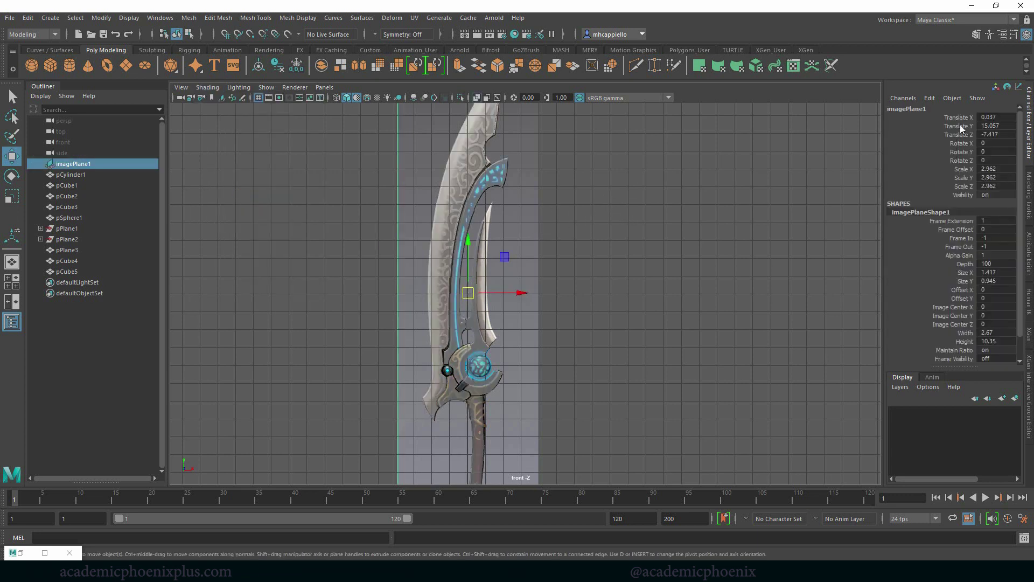
Lock the reference image plane's translate, rotate, scale and visibility channels
drag(960, 124, 960, 194)
right_click(959, 181)
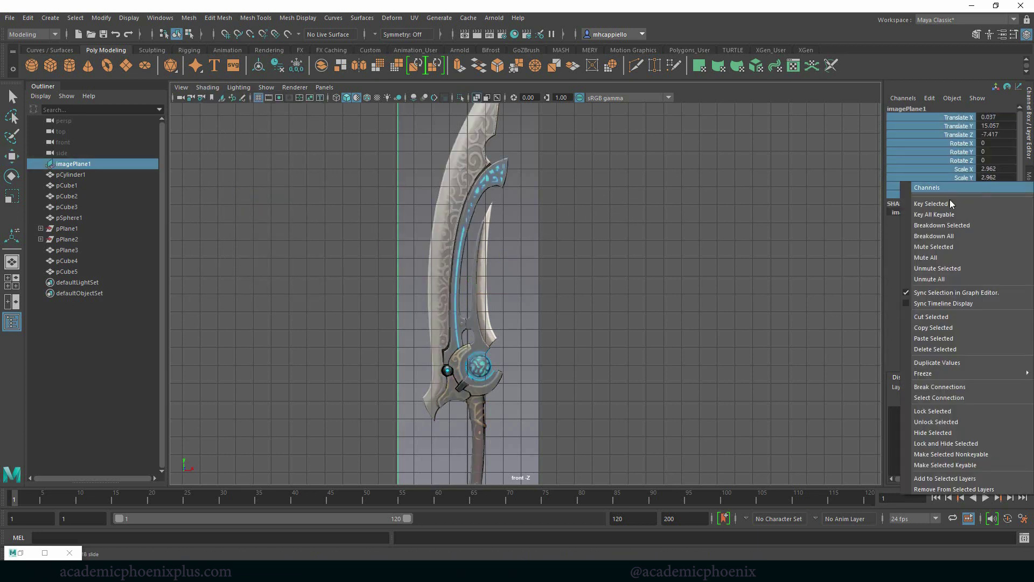
click(938, 409)
click(689, 278)
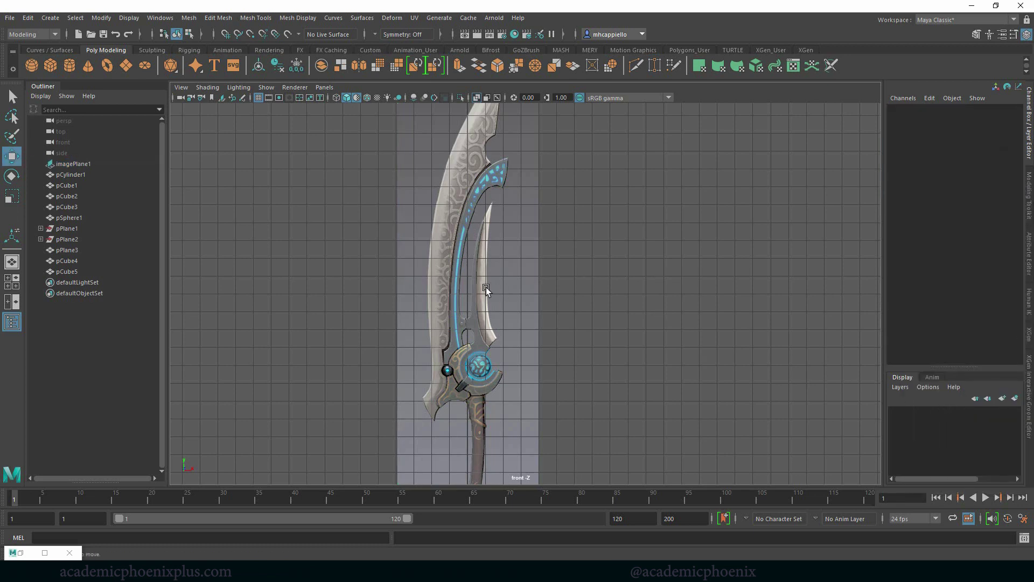
click(539, 279)
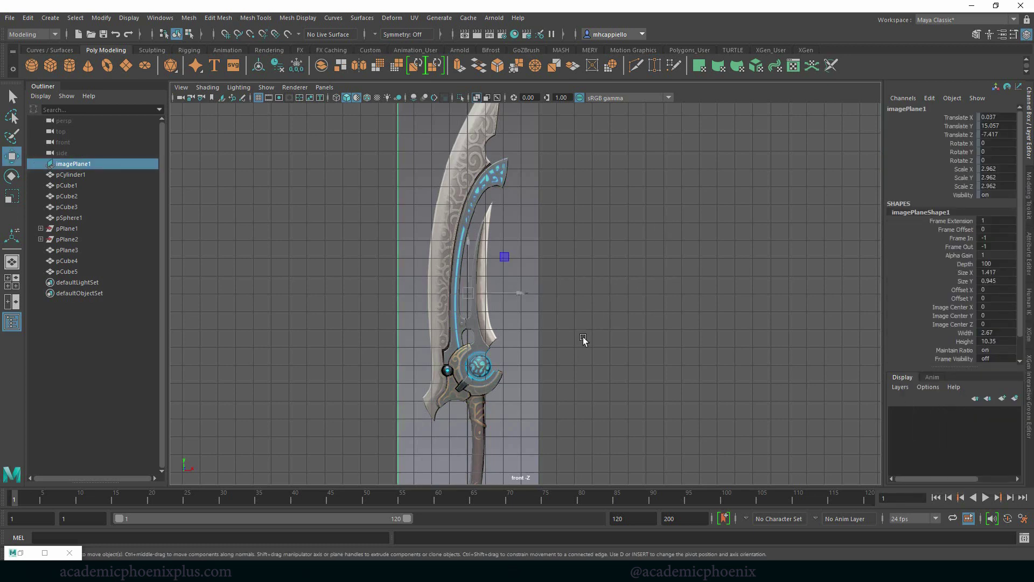
key(space)
key(space)
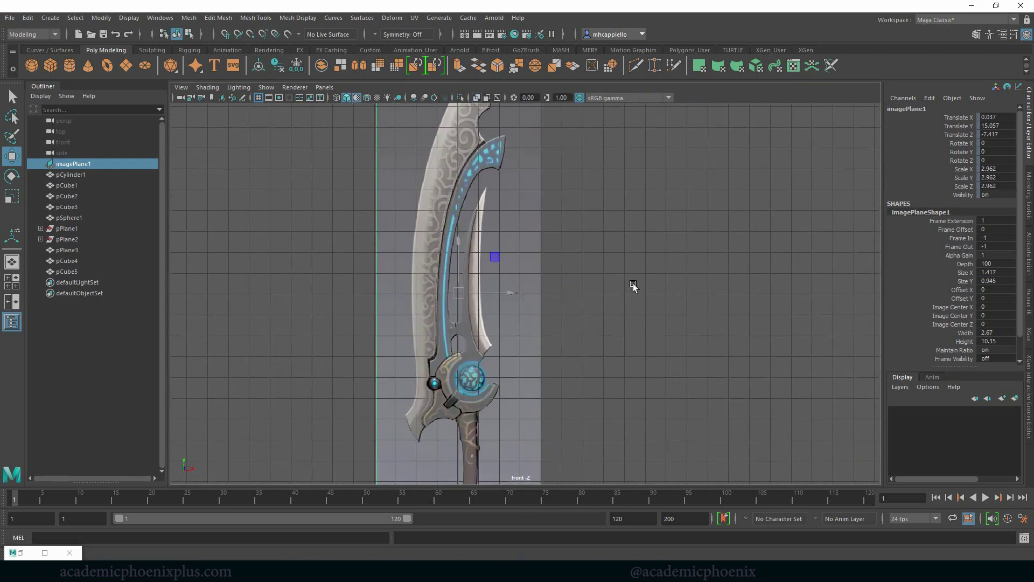
Create a polygon plane at the lower tip of the small cream blade with Rotate X 90, Rotate Y 0 and Rotate Z 0
scroll(633, 289, up, 6)
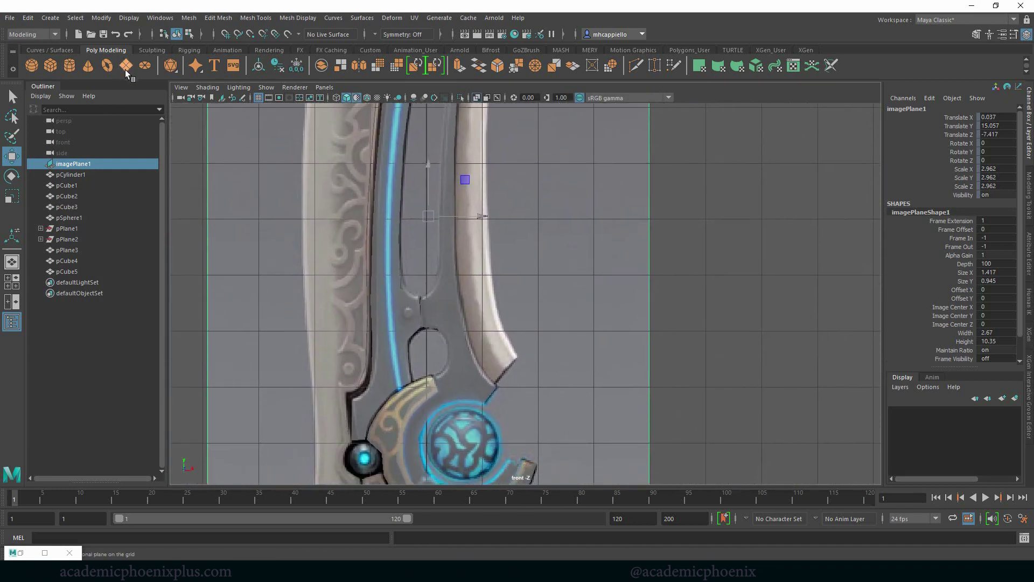
click(126, 69)
key(v)
middle_click(488, 383)
key(e)
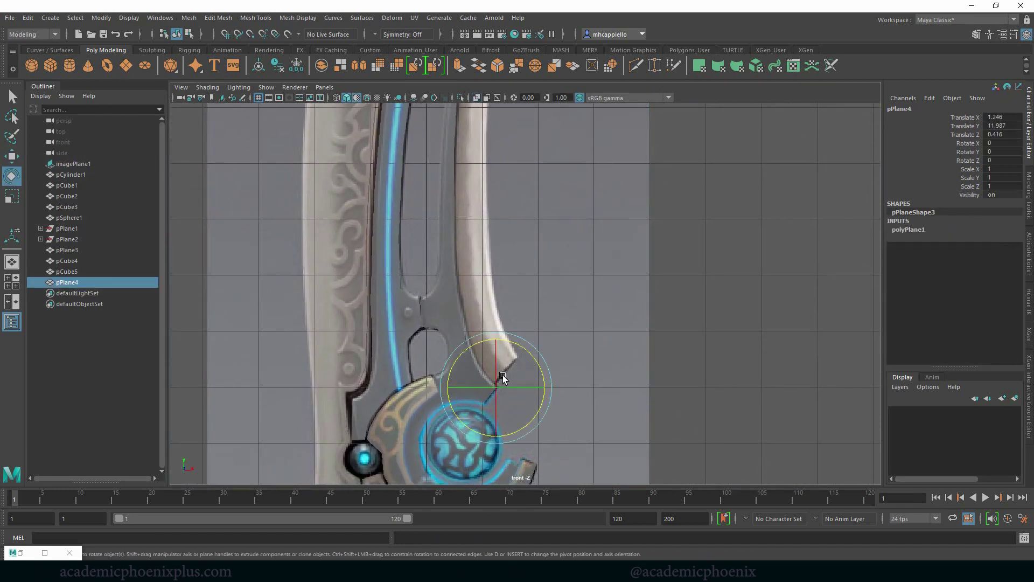
drag(503, 375, 499, 415)
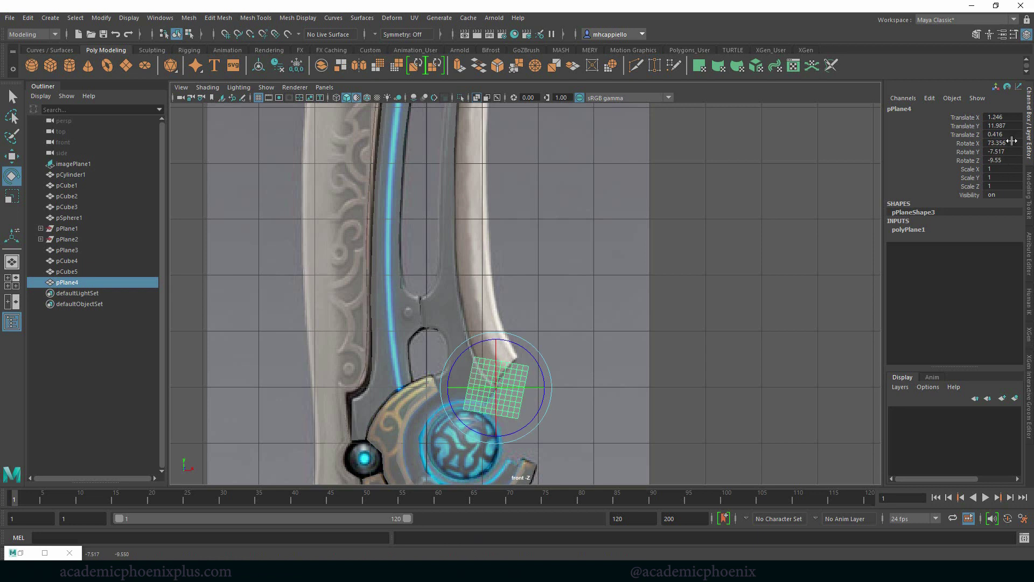
text(90)
key(Tab)
text(0)
key(Tab)
text(0)
key(Tab)
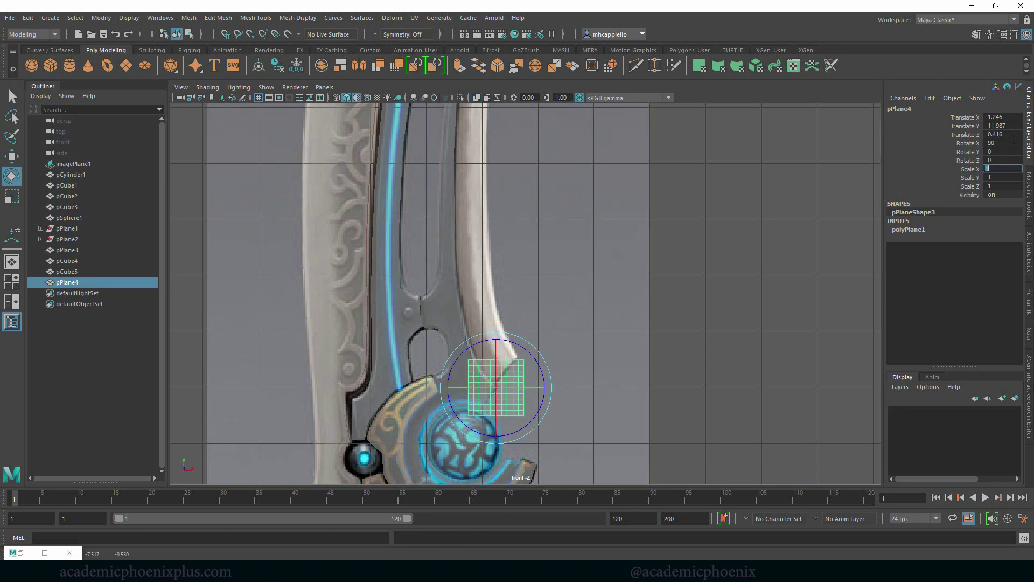
Set the new plane's Subdivisions Width and Subdivisions Height to 1
click(911, 231)
drag(1008, 252, 1003, 263)
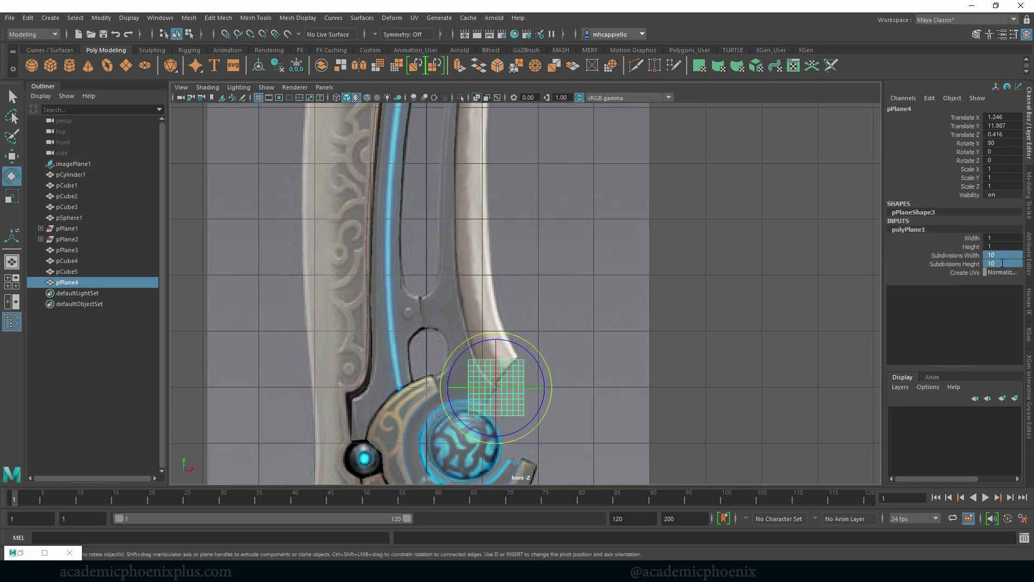
text(1)
key(Return)
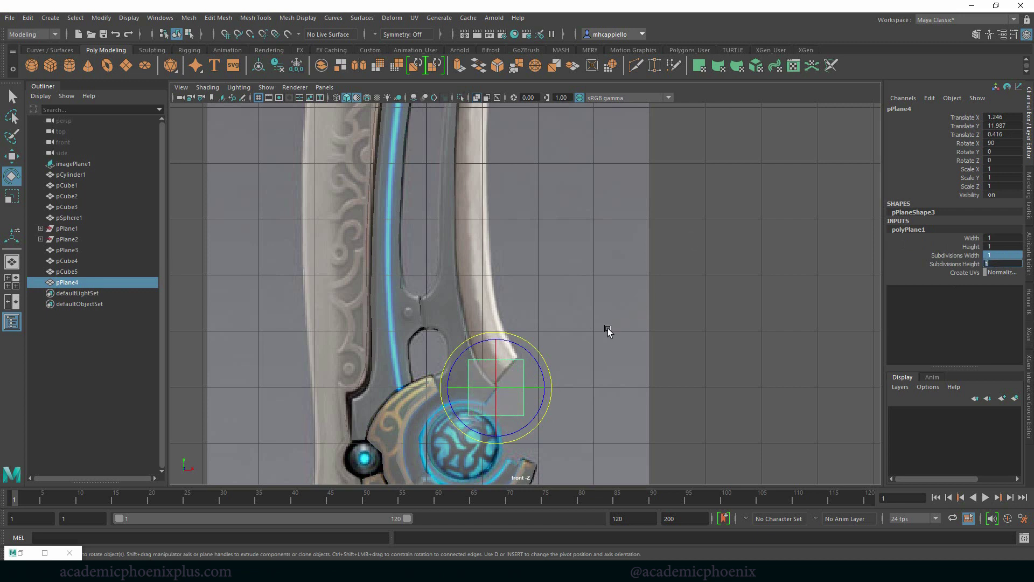
Fit the plane over the cream blade's tip with Rotate Z 43.018, uniform scale 0.605, Translate X 1.222 and Translate Y 12.512
drag(550, 410, 508, 376)
key(w)
key(r)
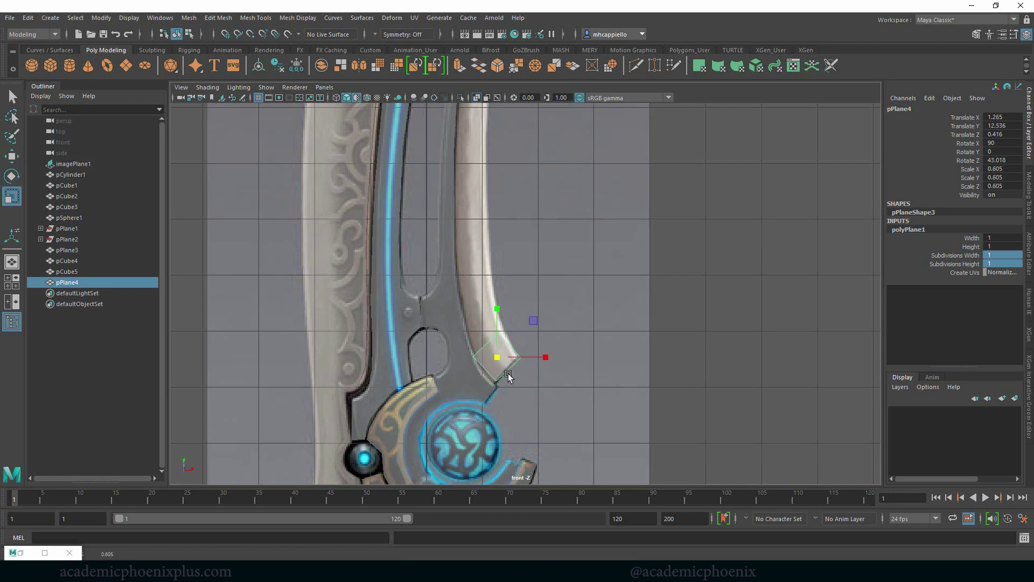
key(f)
key(w)
drag(525, 301, 507, 304)
key(r)
scroll(610, 304, down, 5)
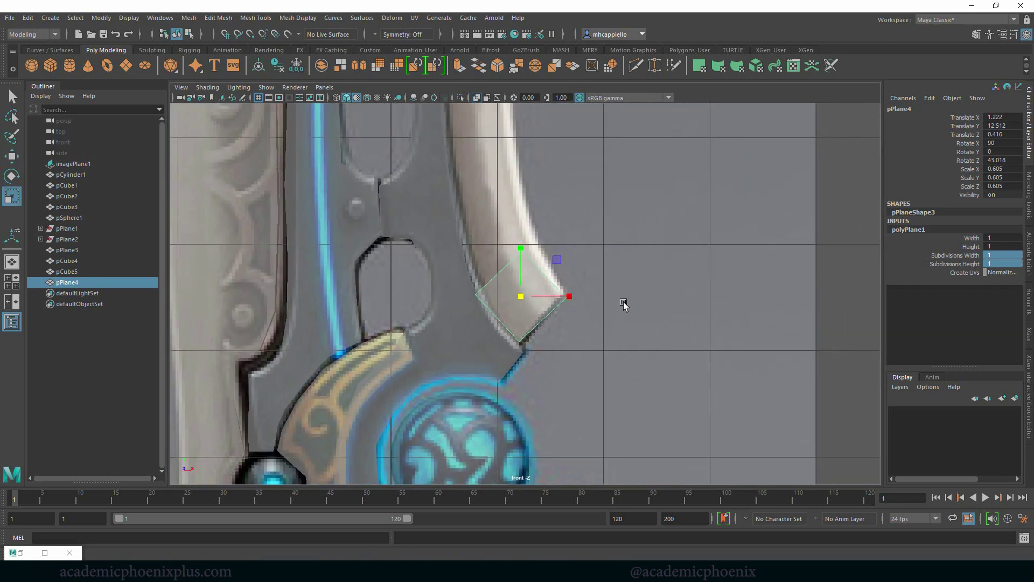
Move the plane's four corner vertices onto the outline of the cream blade's lower tip
scroll(658, 307, up, 3)
right_drag(470, 273, 410, 276)
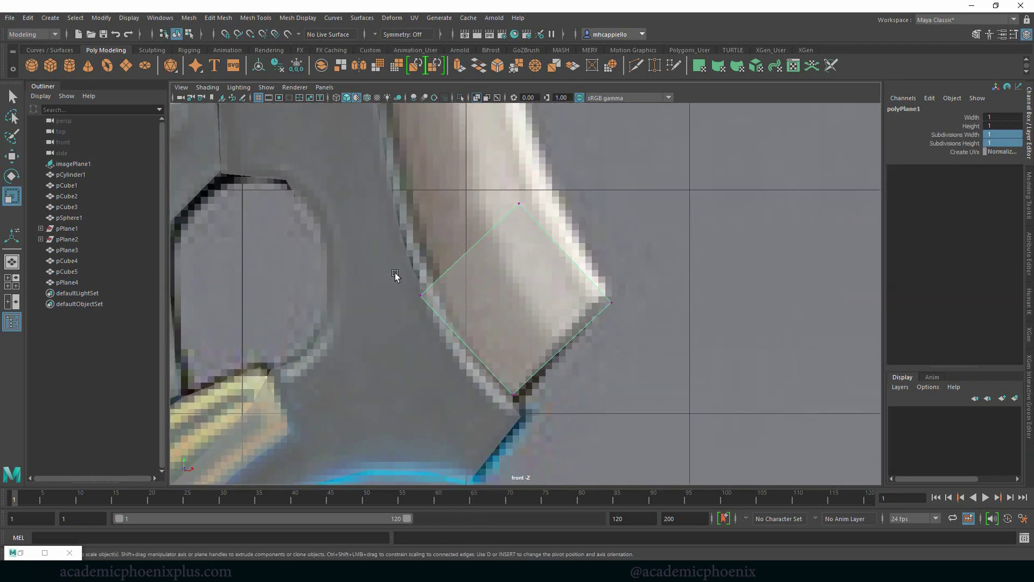
click(418, 296)
key(w)
drag(417, 296, 446, 323)
click(518, 204)
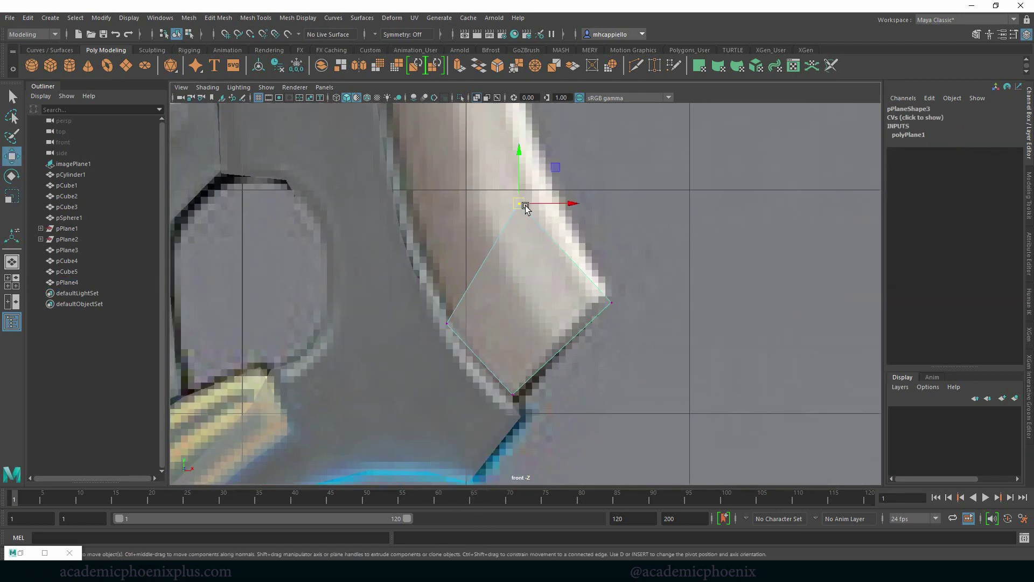
drag(520, 204, 572, 222)
click(612, 303)
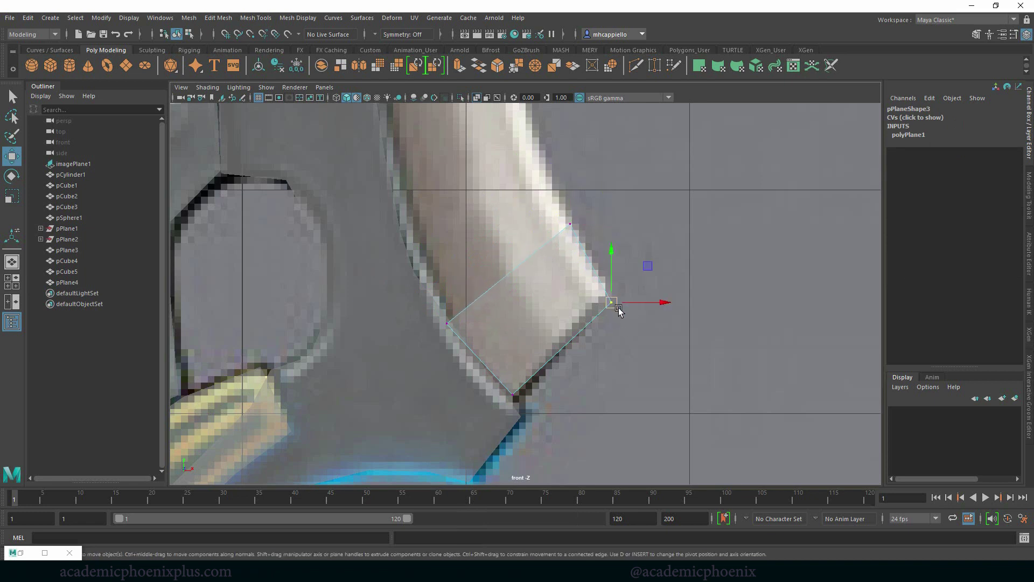
drag(613, 303, 615, 294)
click(514, 395)
drag(517, 395, 522, 402)
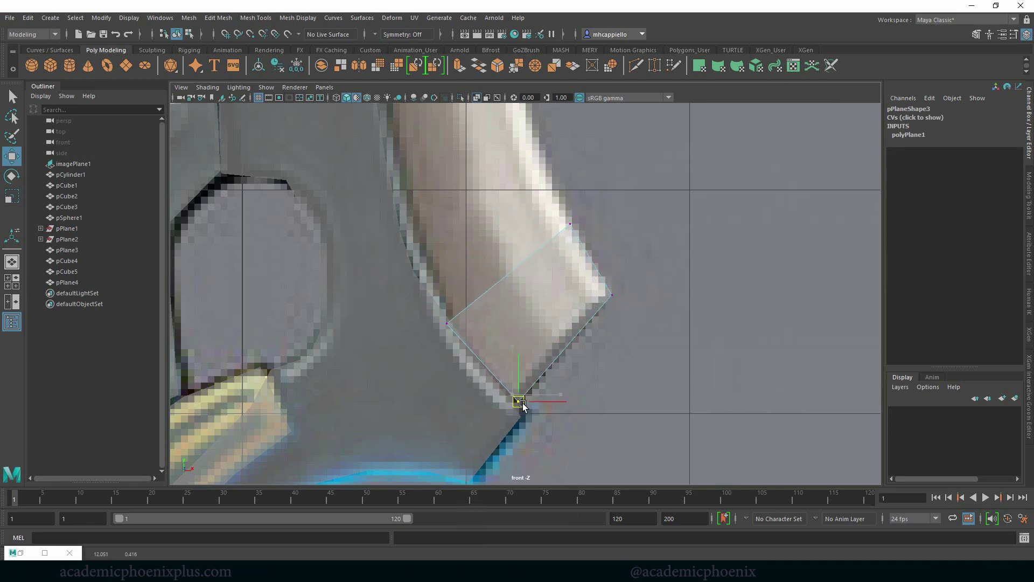
Extrude the plane's upper edge once up the cream blade, following the blade's curve and width
right_drag(526, 263, 526, 238)
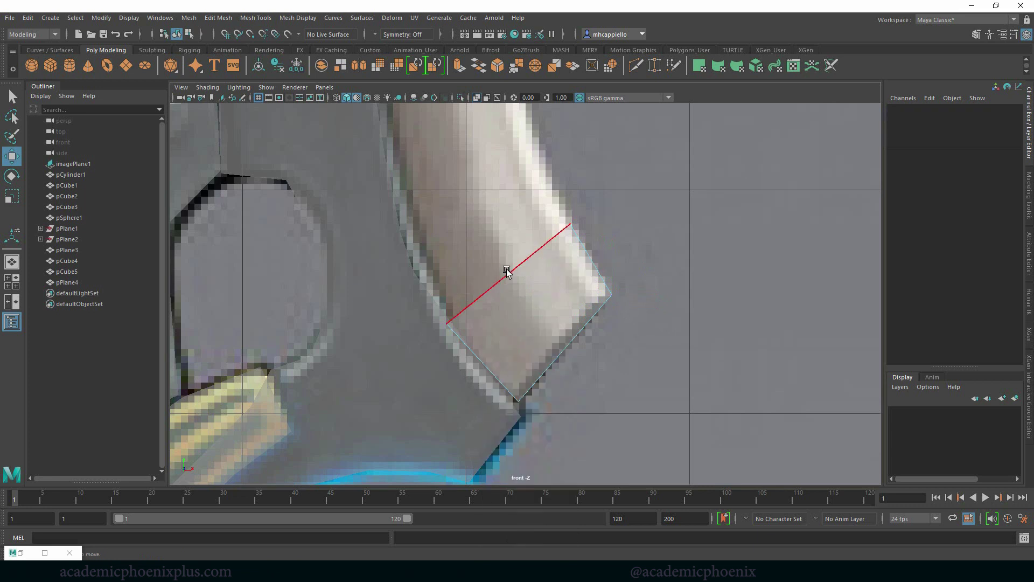
alt+middle_drag(609, 212, 634, 281)
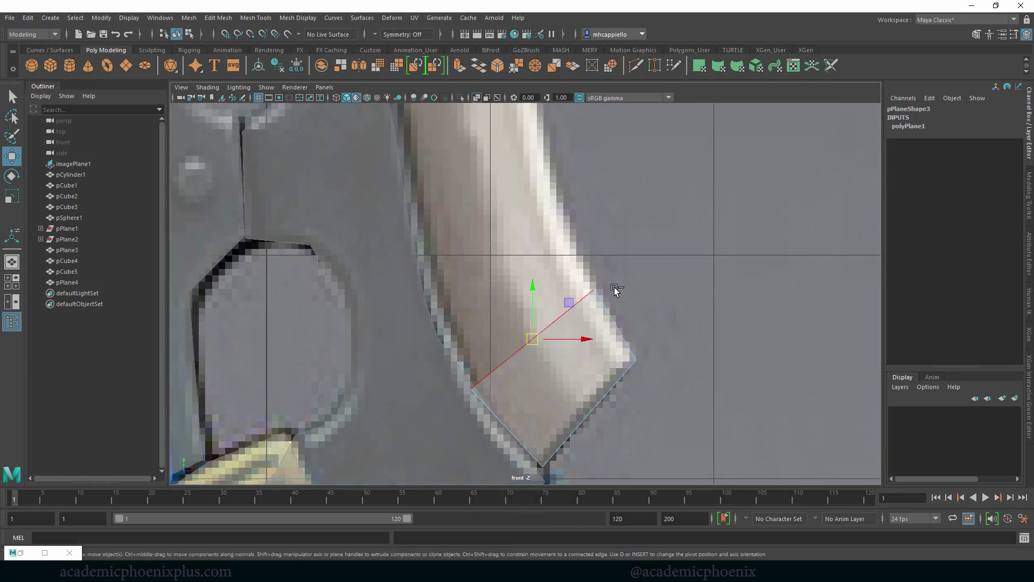
key(ctrl+e)
drag(451, 315, 462, 238)
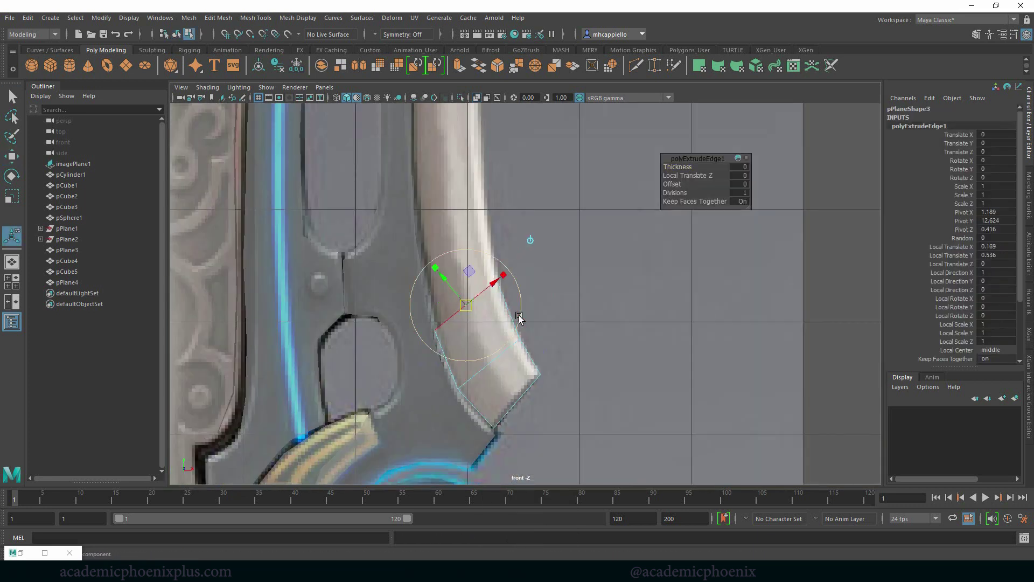
key(r)
Extrude the strip's top edge two more times up the cream blade, turning the first of these edges to Local Rotate Z -19.244
key(ctrl+e)
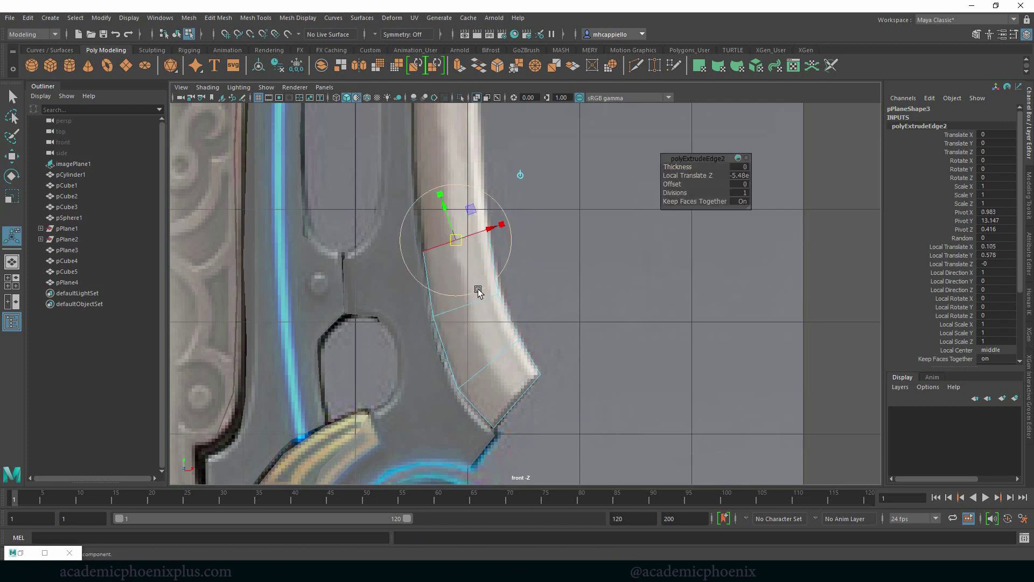
drag(474, 292, 451, 296)
key(r)
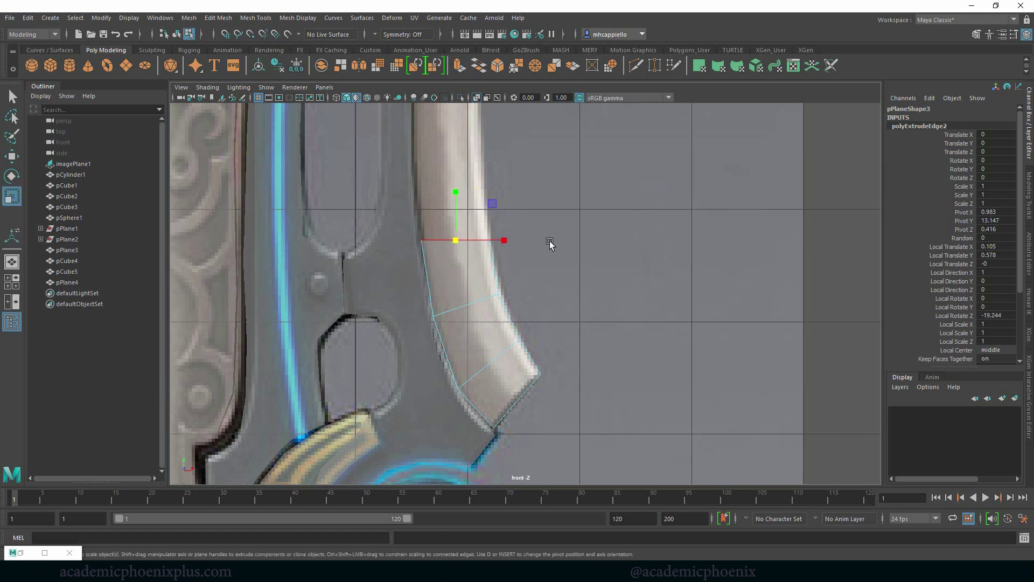
alt+middle_drag(550, 243, 577, 307)
key(ctrl+e)
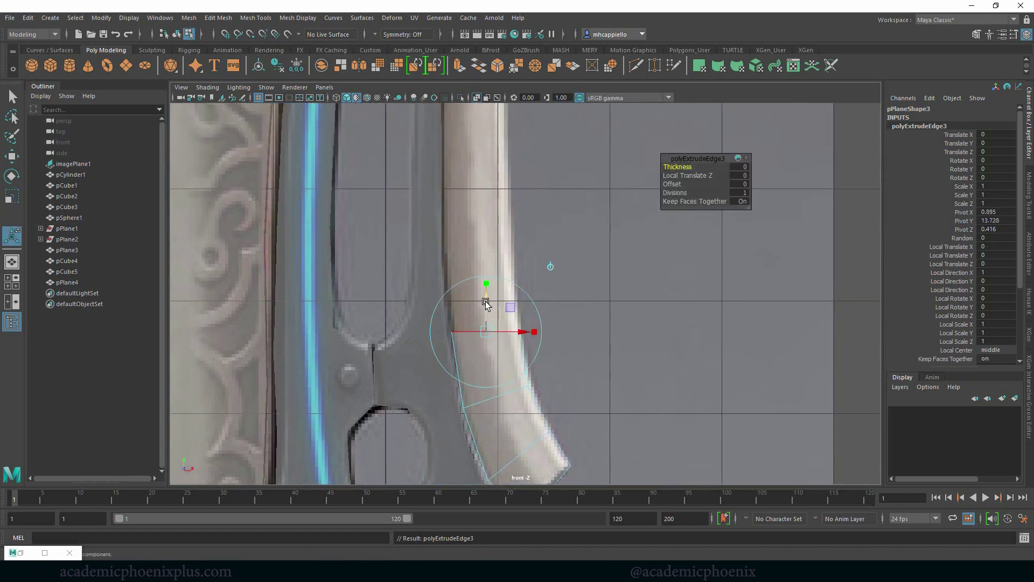
drag(486, 302, 489, 225)
drag(525, 255, 516, 255)
Select the vertices along the strip's inner side and shift them outward past the cream blade's inner outline
right_drag(473, 274, 423, 275)
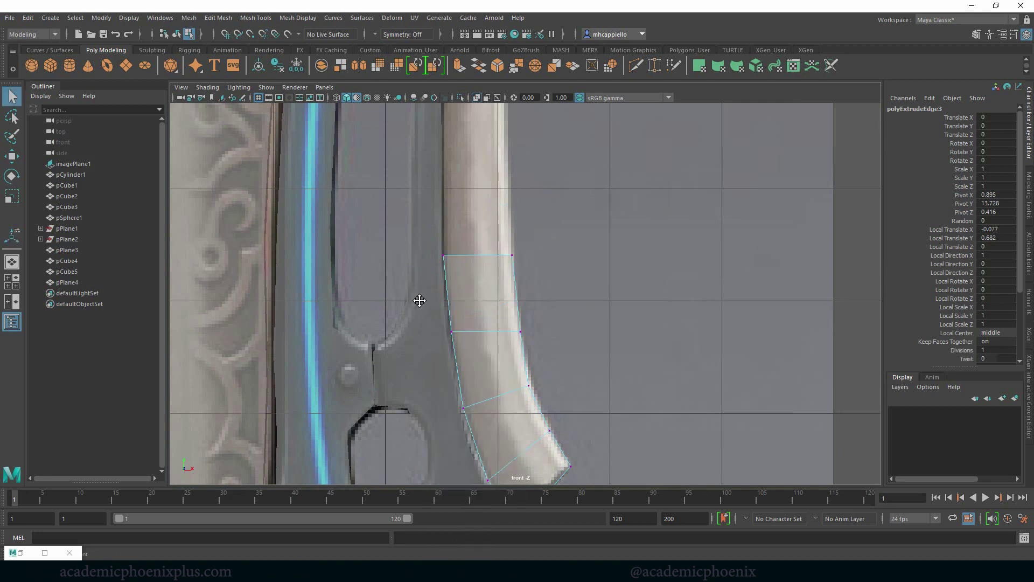
alt+middle_drag(419, 300, 430, 202)
drag(481, 278, 481, 276)
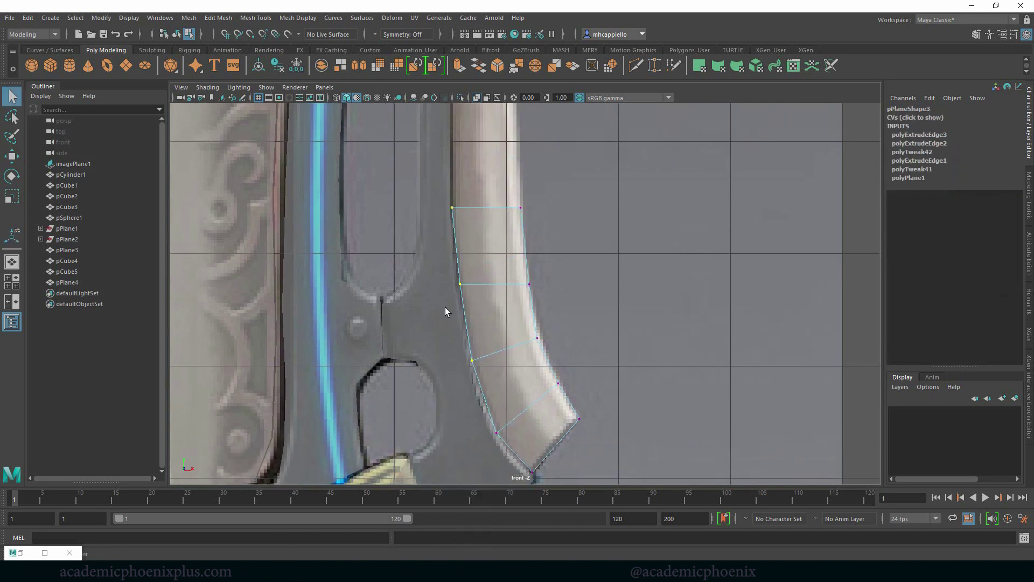
alt+middle_drag(541, 466, 533, 407)
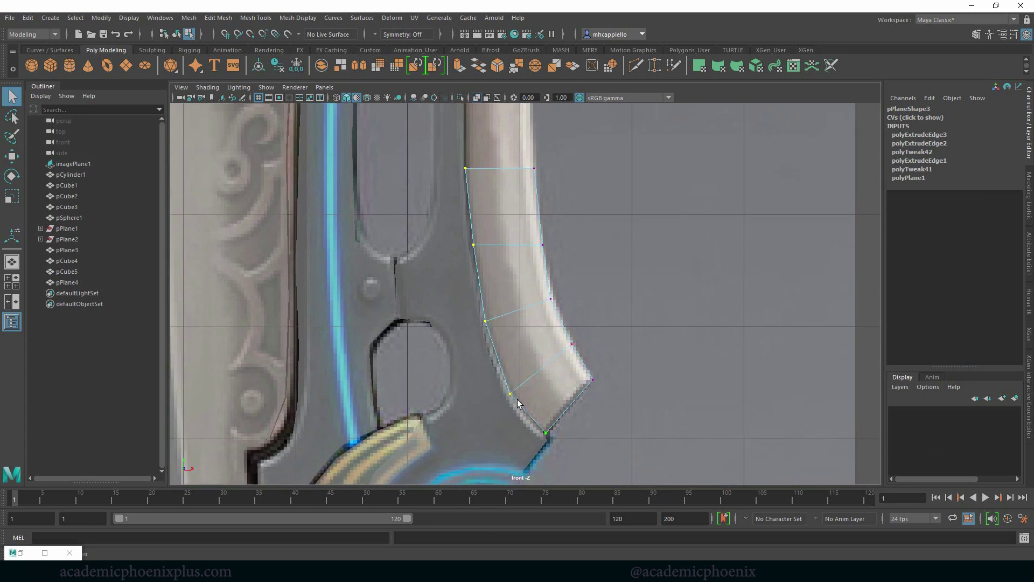
key(w)
drag(510, 301, 501, 307)
alt+middle_drag(595, 265, 623, 342)
Extrude the strip's top edge one more segment up the cream blade, with Local Translate Y 0.796 and Local Rotate Z -11.032
right_drag(519, 248, 521, 245)
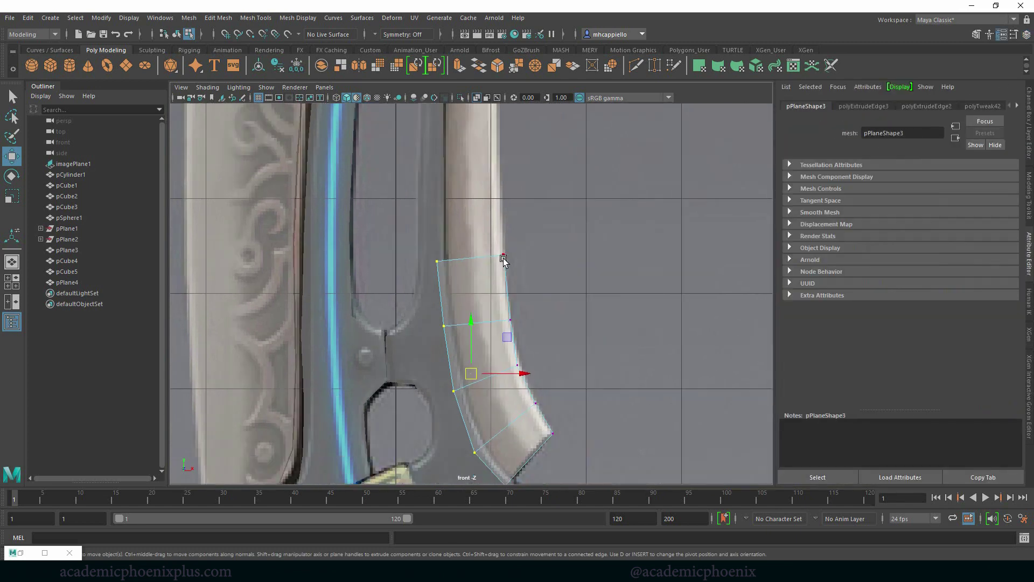
right_drag(463, 263, 456, 233)
click(468, 259)
alt+middle_drag(581, 246, 619, 309)
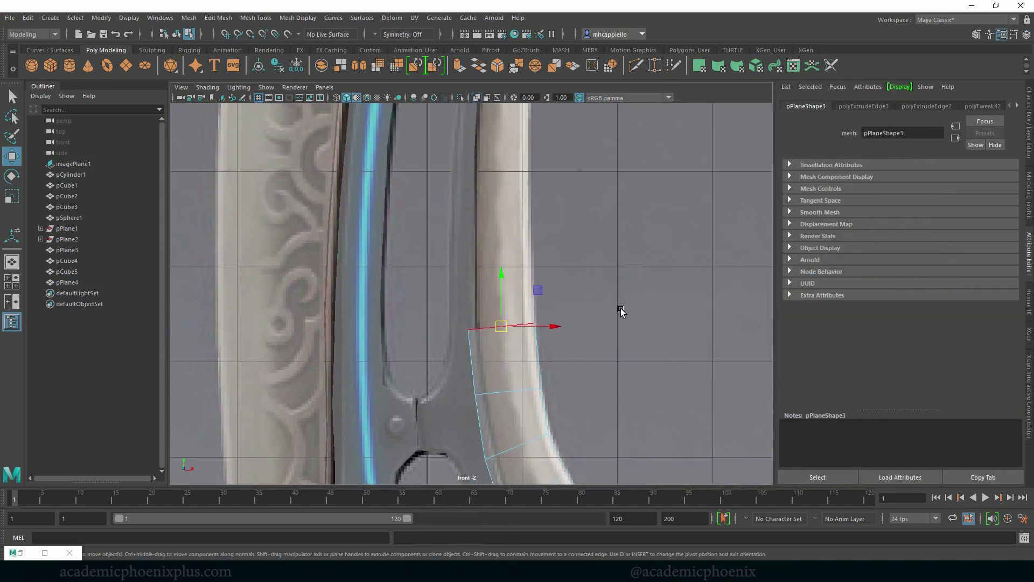
key(ctrl+e)
drag(499, 283, 515, 233)
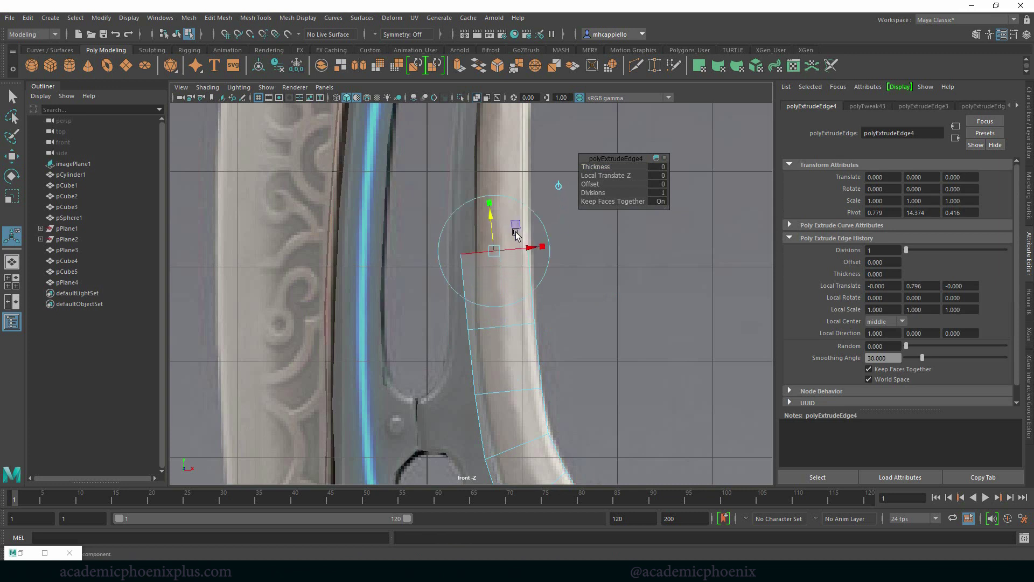
drag(542, 281, 527, 288)
key(w)
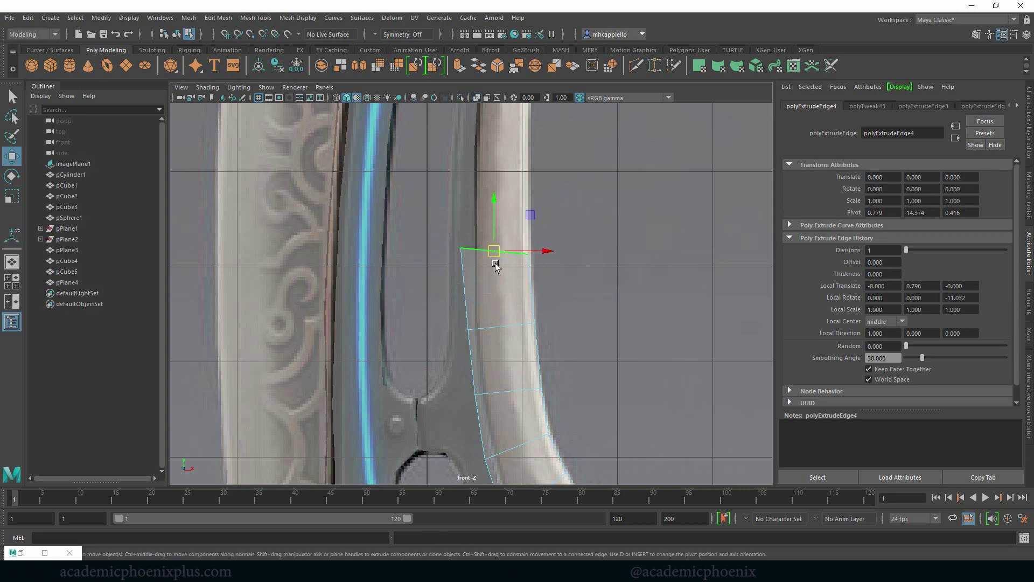
drag(496, 251, 499, 251)
alt+middle_drag(591, 255, 605, 326)
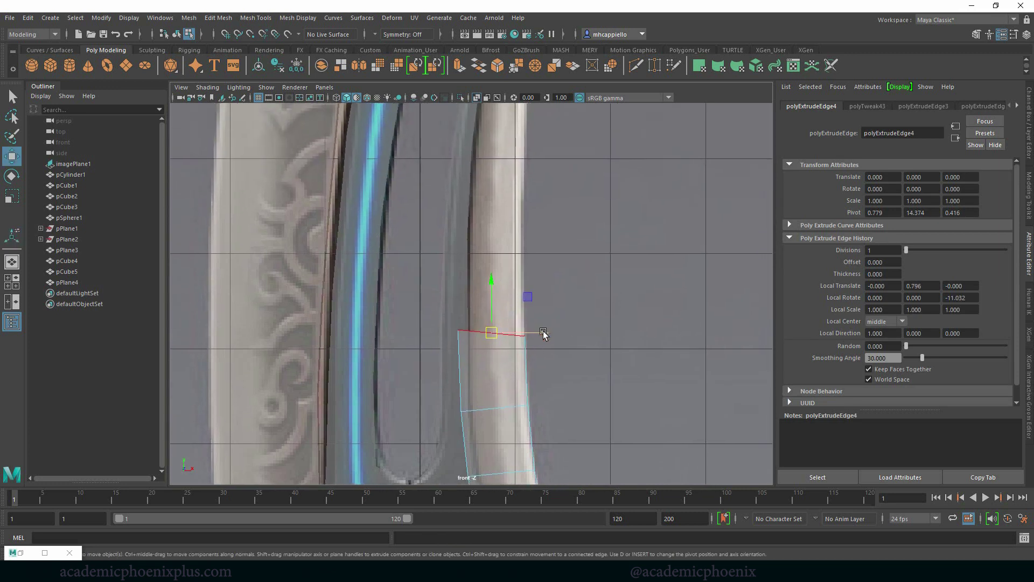
key(e)
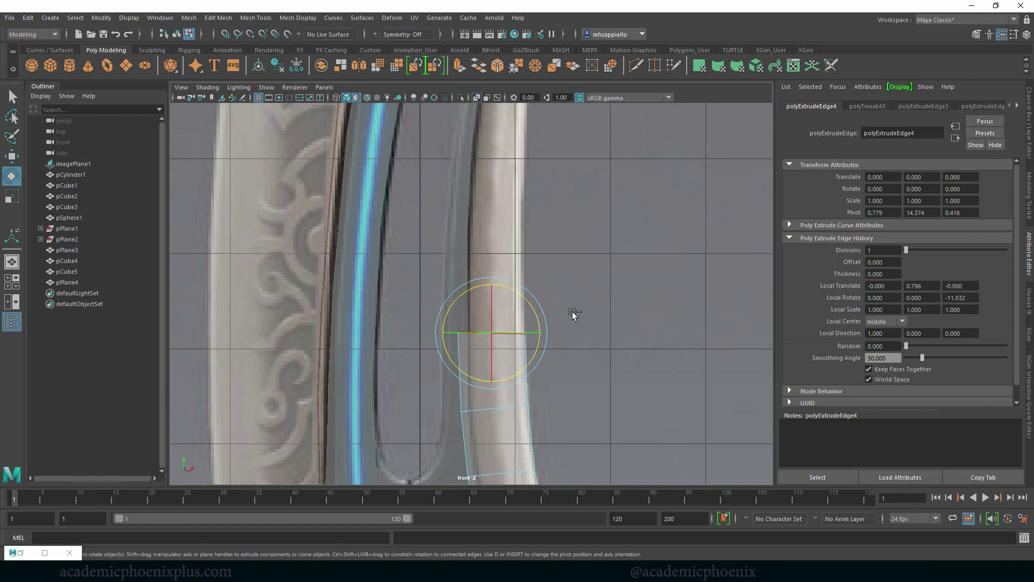
Extrude the top edge two more times up the blade, by 0.709 at Local Scale X 0.904 and by 0.707 at Local Scale X 1.003
key(ctrl+e)
drag(492, 300, 494, 233)
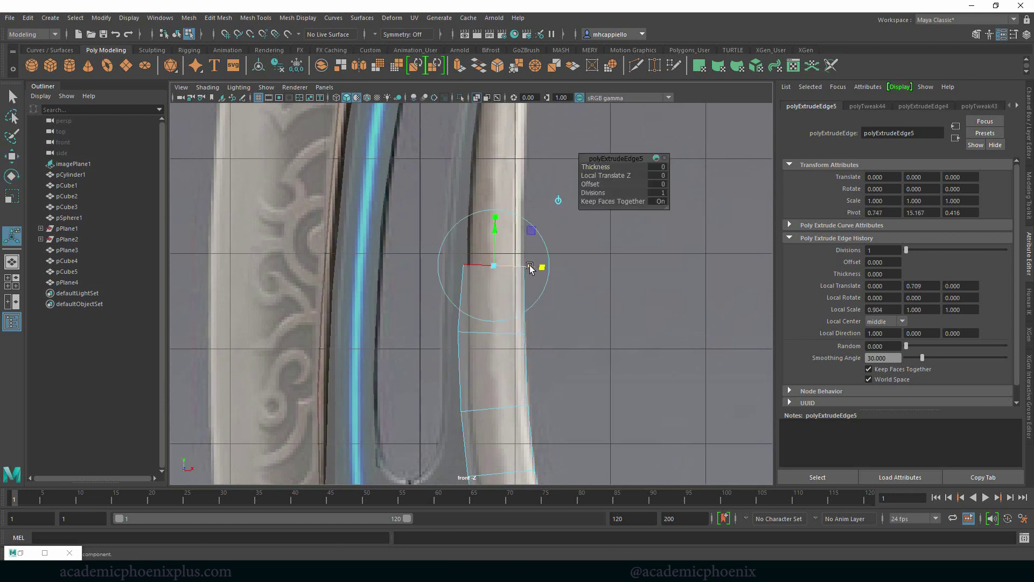
drag(530, 266, 528, 266)
alt+middle_drag(591, 263, 587, 361)
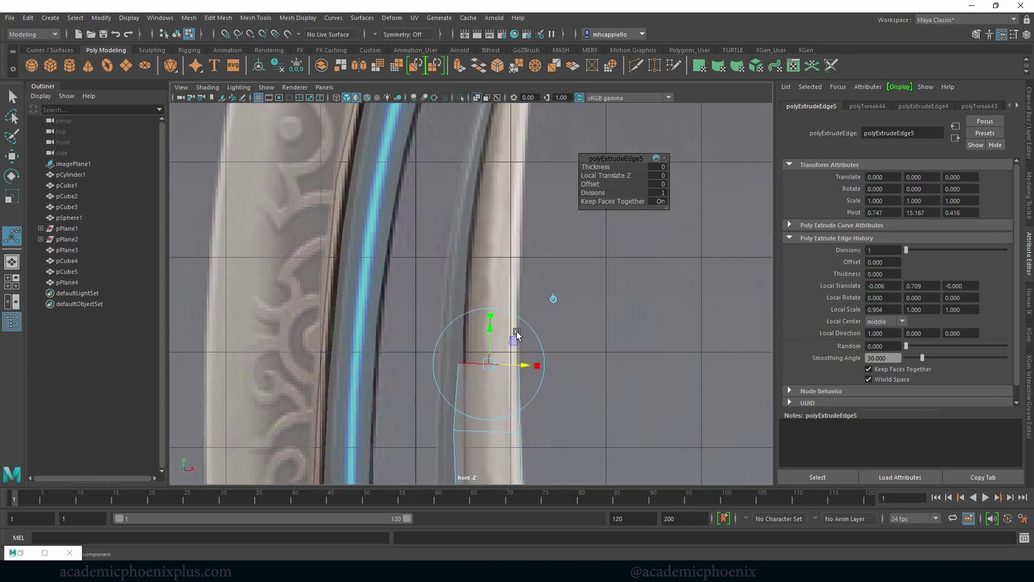
key(ctrl+e)
drag(489, 321, 495, 256)
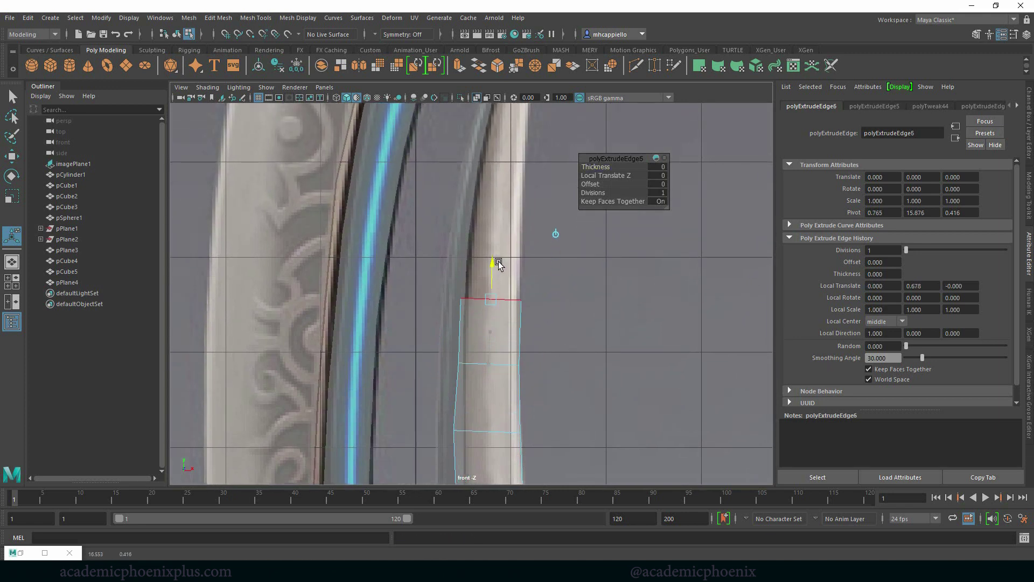
drag(539, 298, 531, 298)
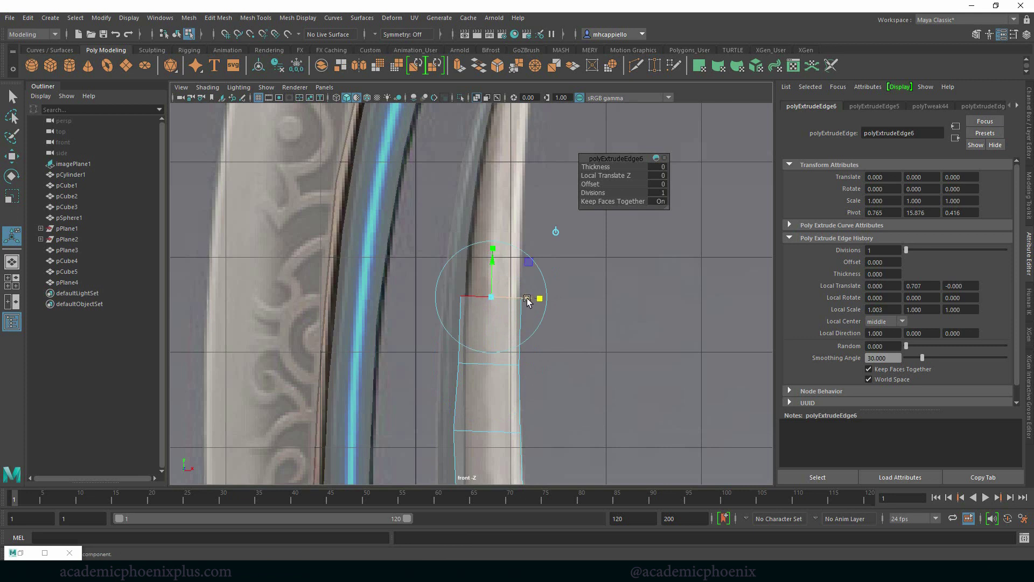
Extrude the top edge twice more where the blade starts to taper, giving the second Local Translate Y 1.074 and Local Scale X 0.745
alt+middle_drag(531, 293, 555, 378)
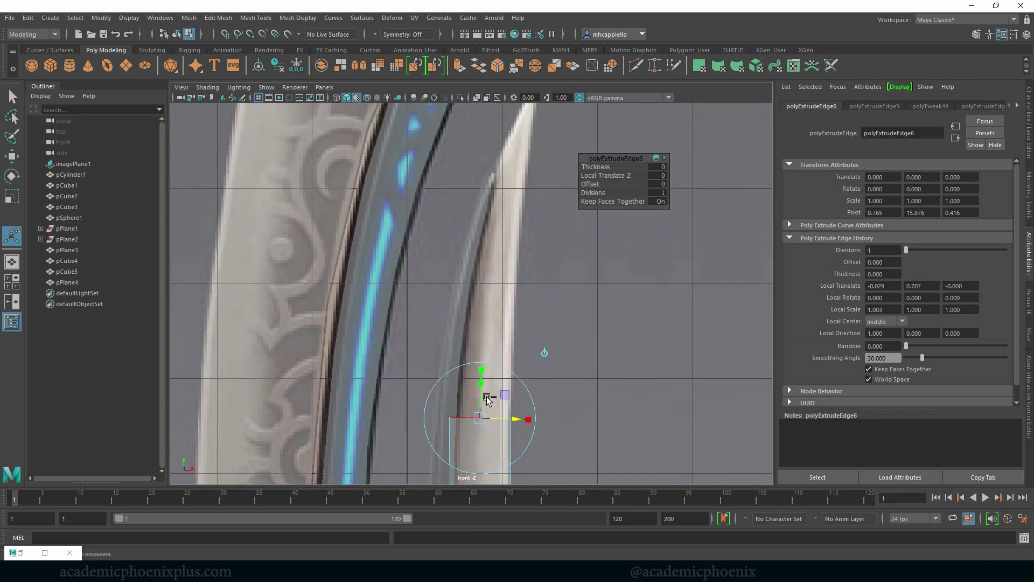
key(ctrl+e)
drag(485, 370, 487, 287)
drag(535, 342, 493, 185)
key(r)
key(w)
key(r)
key(ctrl+e)
drag(539, 235, 533, 238)
Extrude two further segments toward the blade's upper tip, narrowing them to the outline and offsetting the second by 0.120 and 0.552
alt+middle_drag(564, 253, 550, 359)
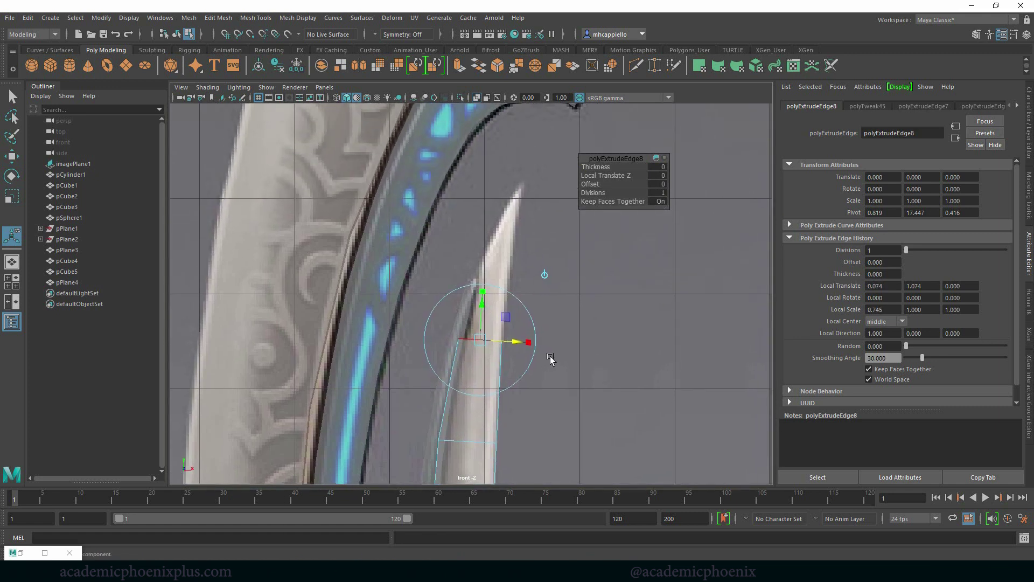
key(ctrl+e)
drag(485, 296, 486, 237)
mouse_move(537, 286)
mouse_down()
mouse_move(501, 287)
mouse_move(537, 283)
mouse_up()
key(w)
key(ctrl+e)
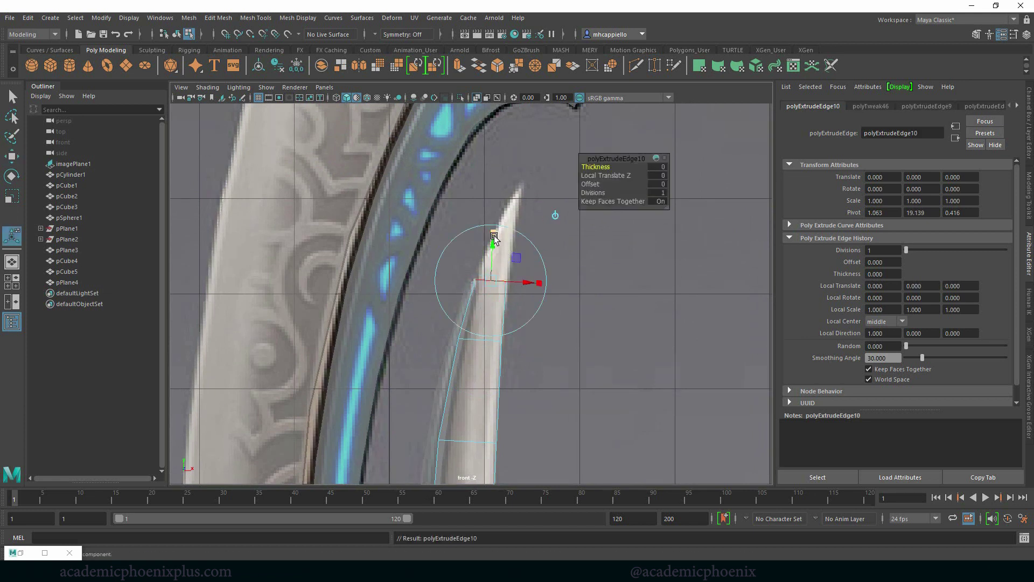
drag(492, 234, 493, 181)
drag(530, 232, 540, 229)
key(r)
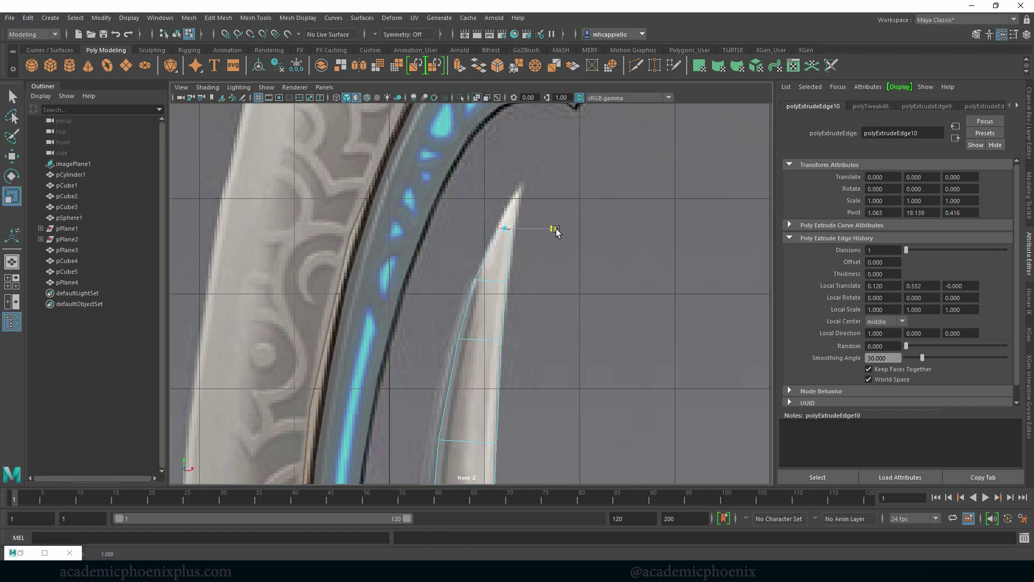
Extrude the last segment to the blade's upper tip with Local Translate 0.162 and 0.523, narrowing its end edge to a near point
key(ctrl+e)
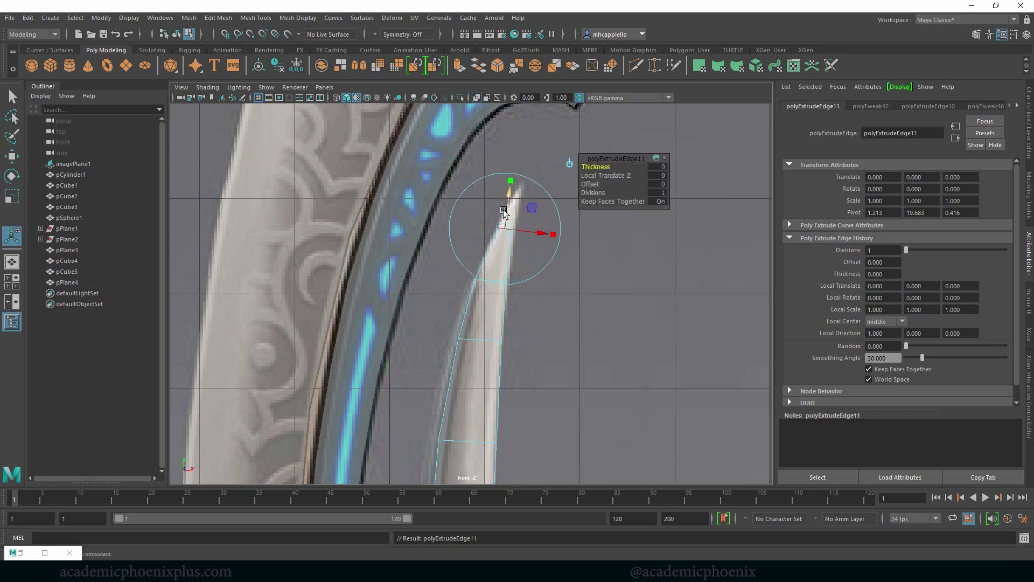
drag(506, 210, 519, 189)
key(r)
key(w)
Insert an edge loop lengthwise through the middle of the blade strip
alt+middle_drag(521, 314, 553, 248)
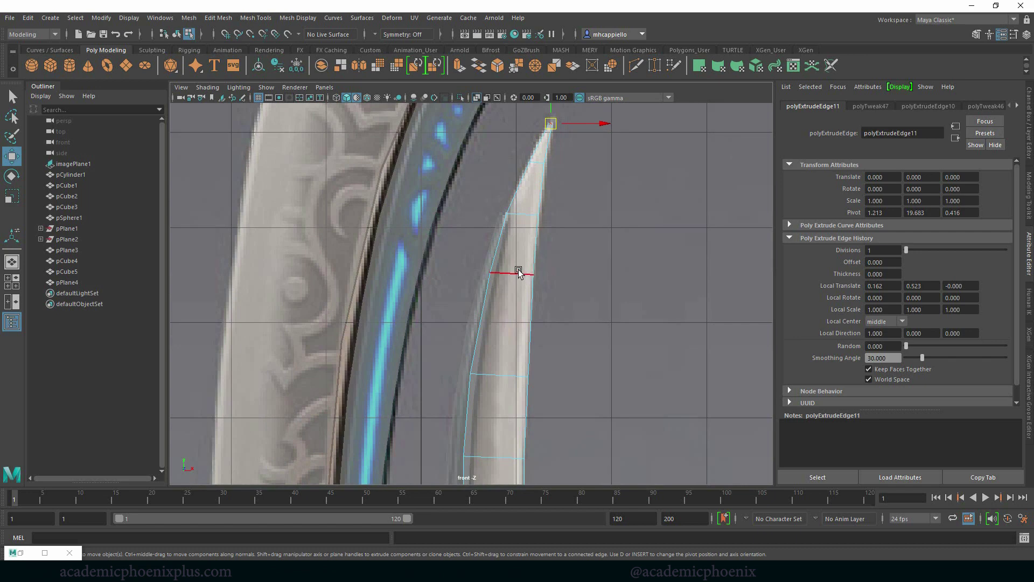
right_drag(508, 246, 549, 232)
shift+right_click(528, 245)
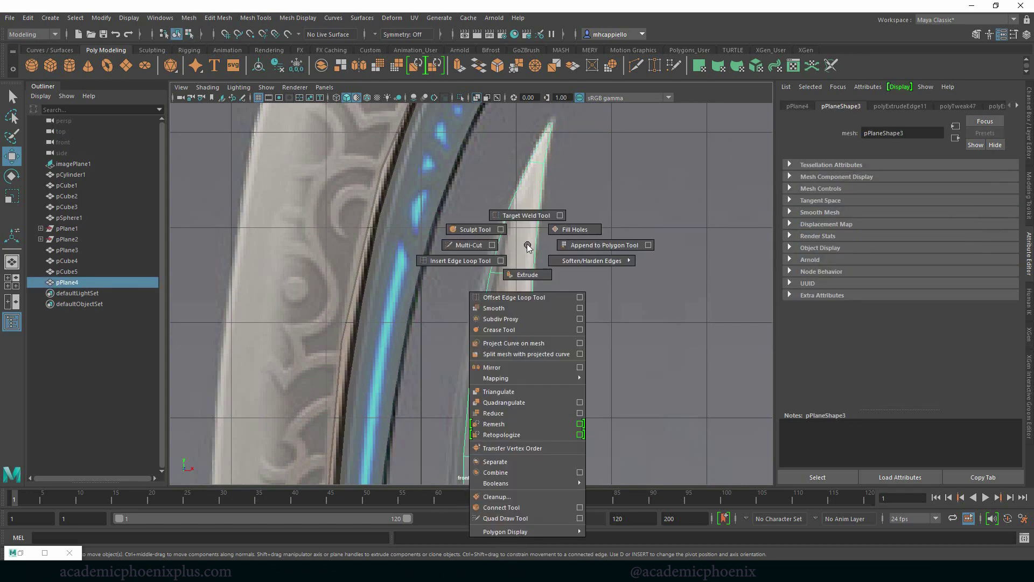
click(483, 262)
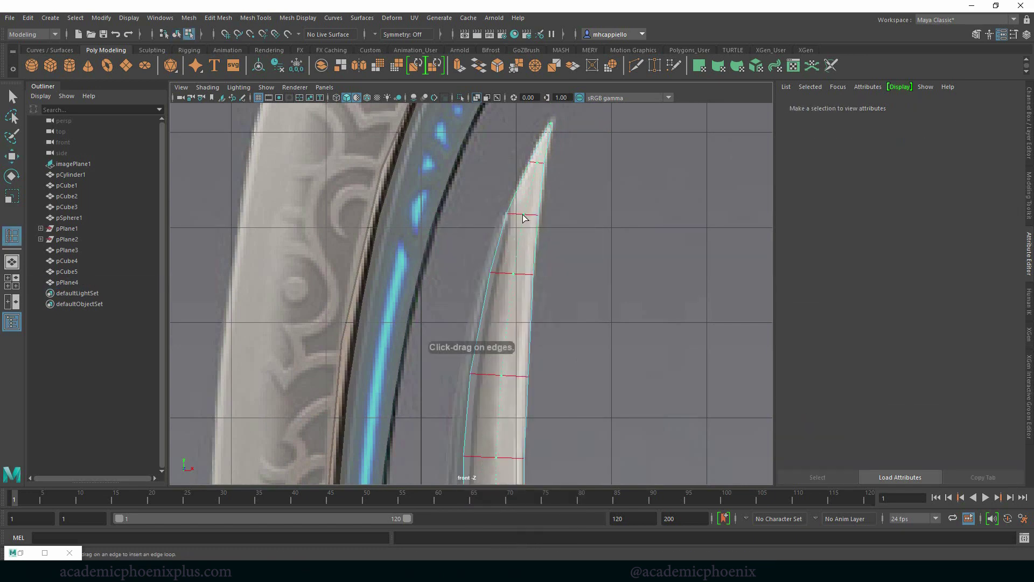
click(522, 214)
Select the column of faces along the blade's inner side and move it forward in perspective view so the strip slopes toward its outer edge
alt+middle_drag(506, 420, 524, 309)
alt+middle_drag(547, 404, 498, 212)
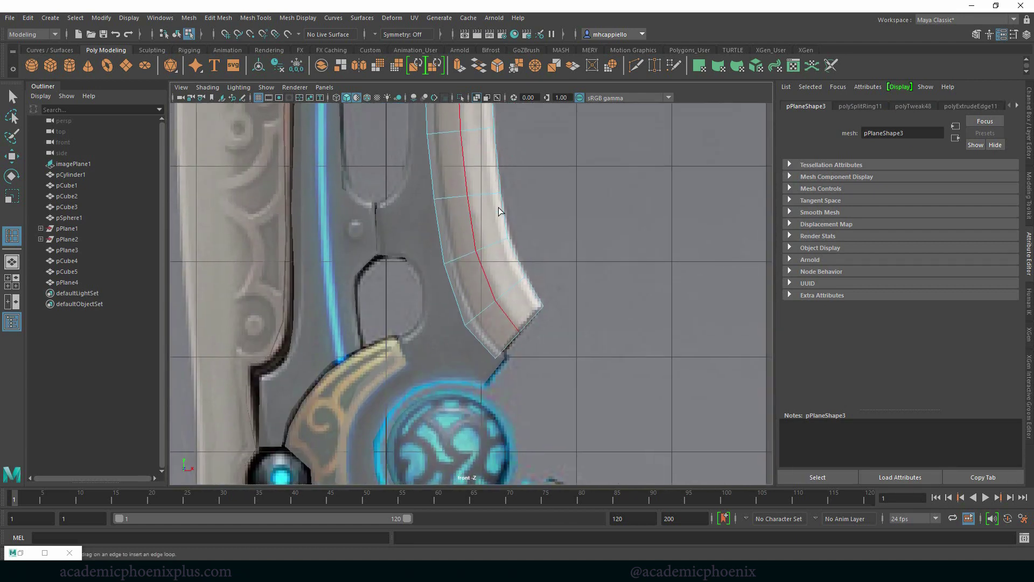
alt+middle_drag(499, 248, 513, 302)
right_drag(492, 253, 502, 289)
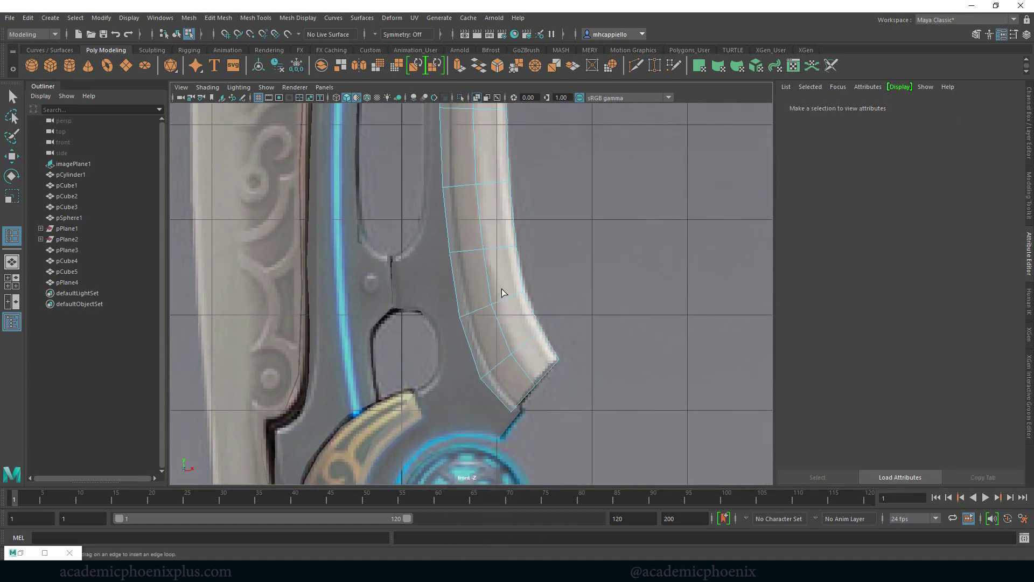
key(w)
click(513, 381)
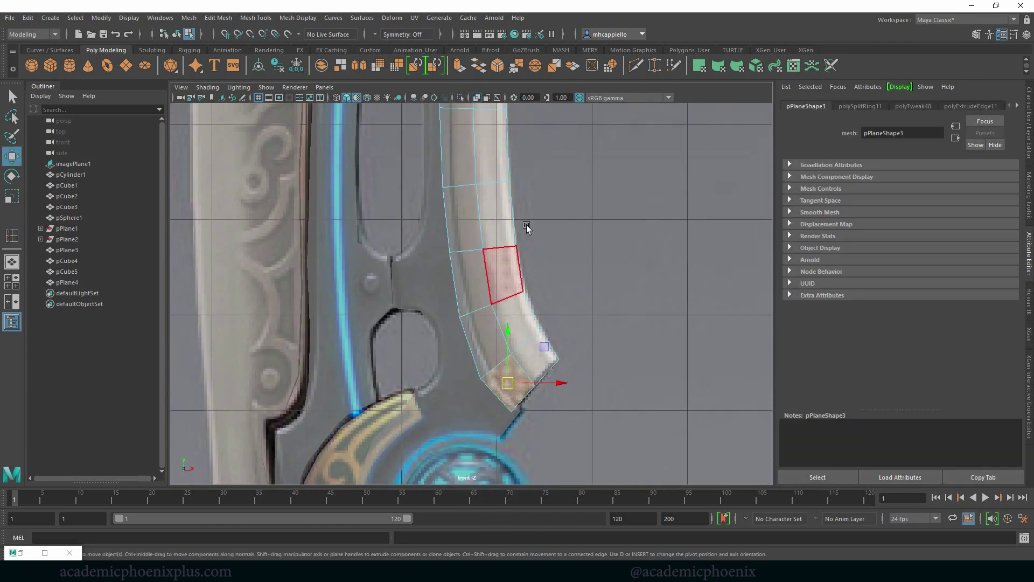
alt+middle_drag(527, 226, 536, 463)
alt+middle_drag(510, 247, 478, 479)
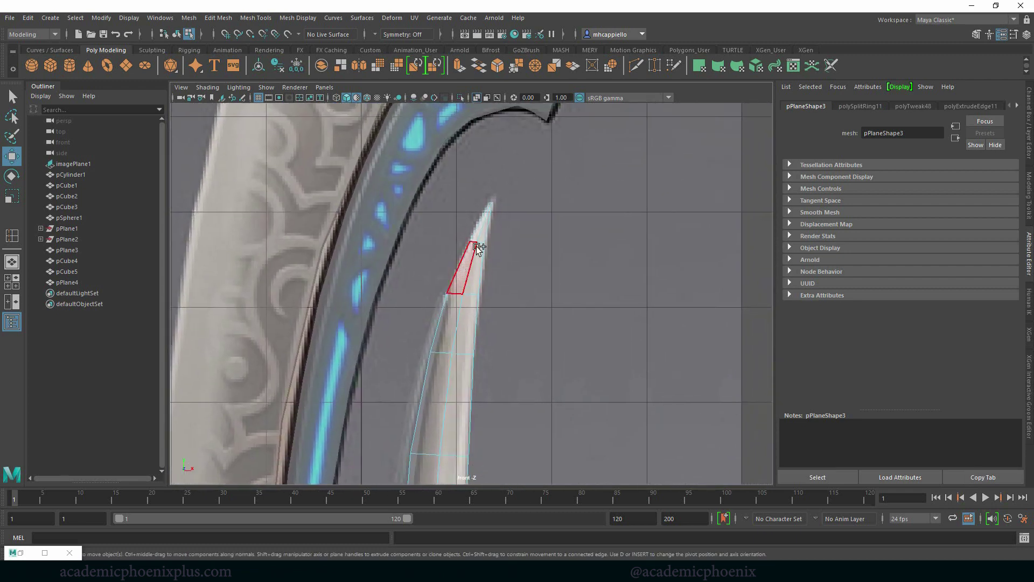
scroll(496, 261, down, 5)
key(space)
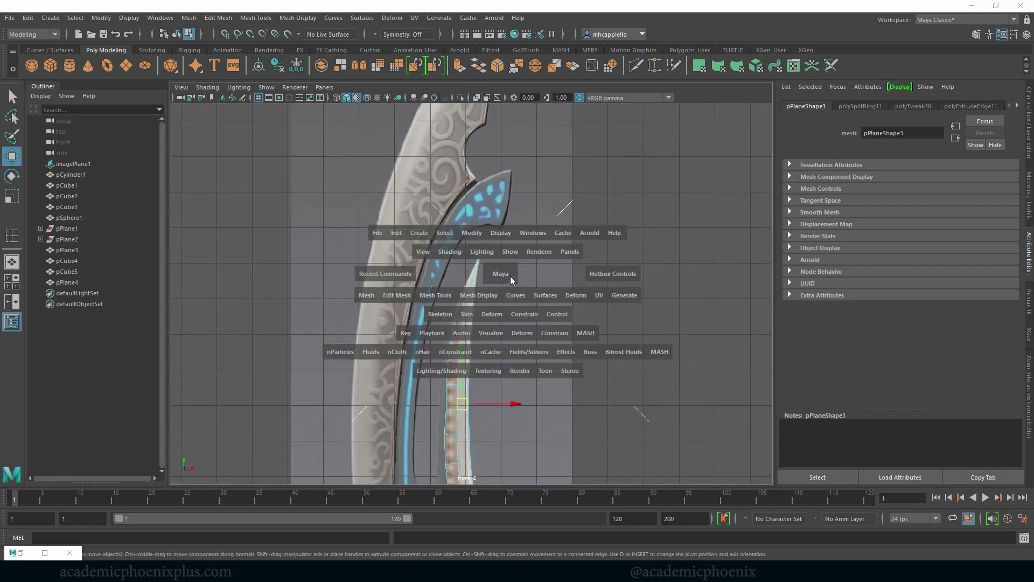
key(space)
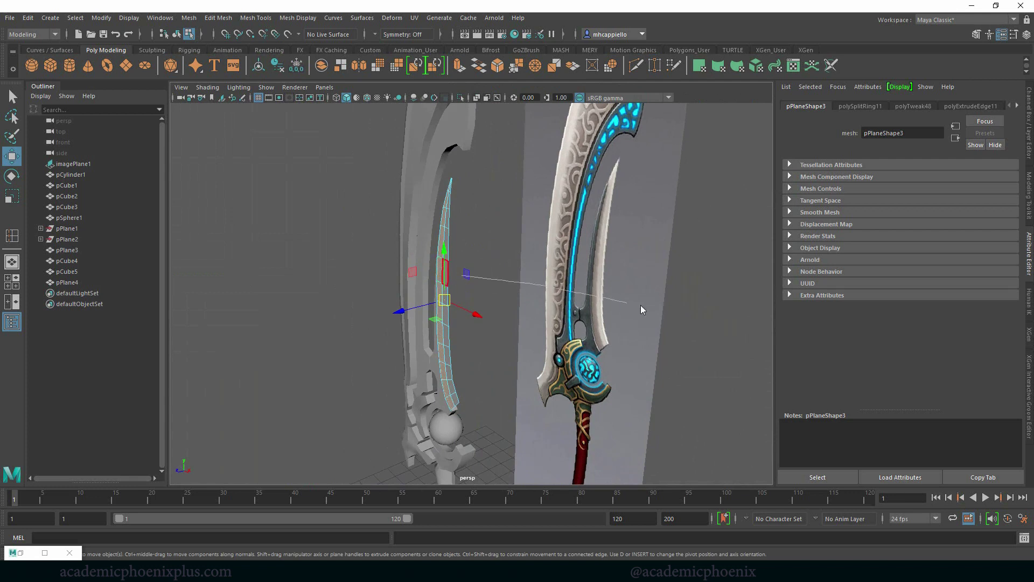
right_drag(641, 305, 645, 306)
key(ctrl+z)
alt+middle_drag(433, 258, 488, 200)
drag(458, 251, 458, 254)
key(e)
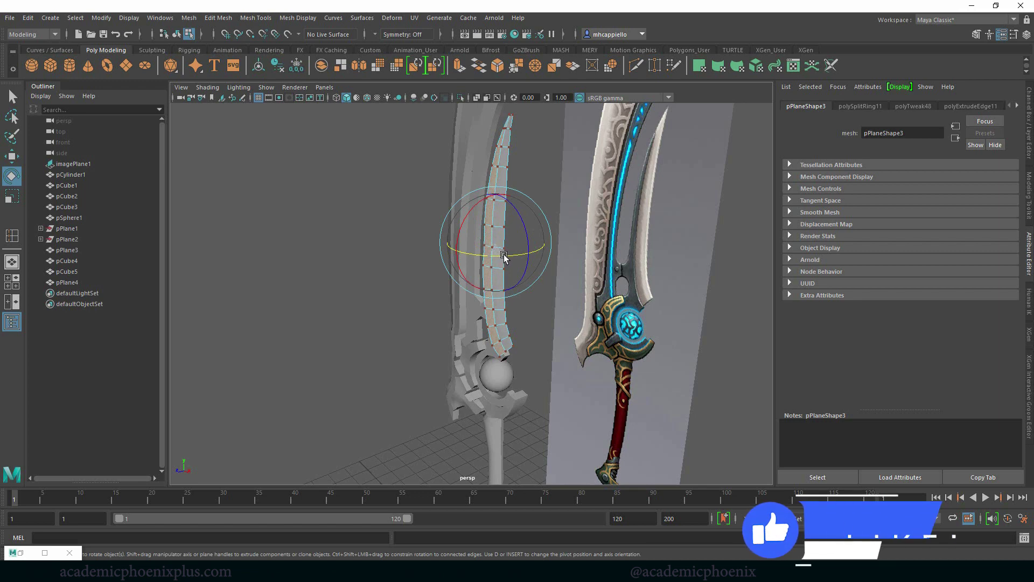
alt+drag(570, 277, 456, 192)
Select the blade strip as a whole object, freeze its transformations and delete its construction history
right_click(572, 205)
right_drag(556, 164, 609, 148)
click(505, 206)
click(554, 248)
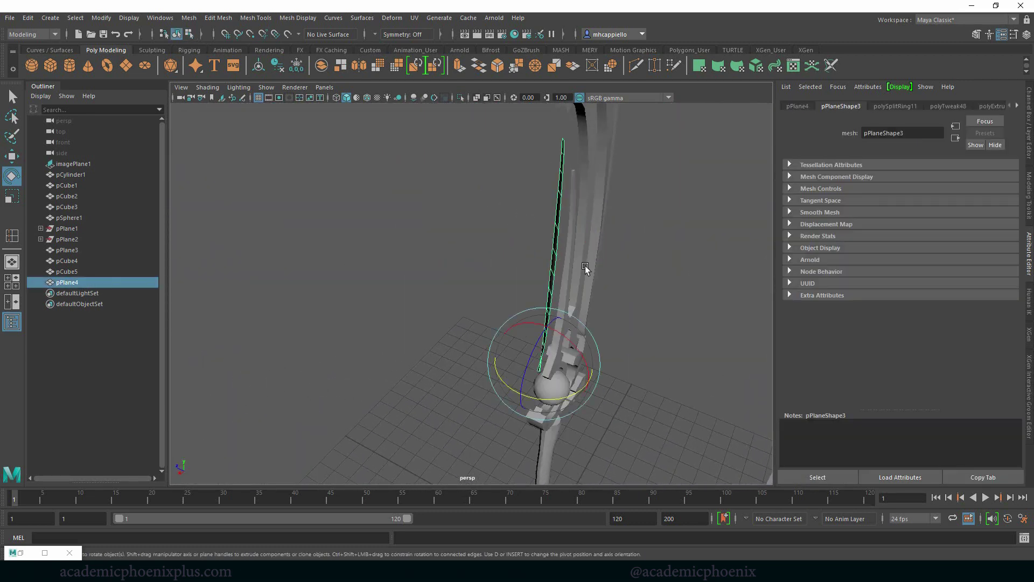
alt+drag(585, 266, 491, 296)
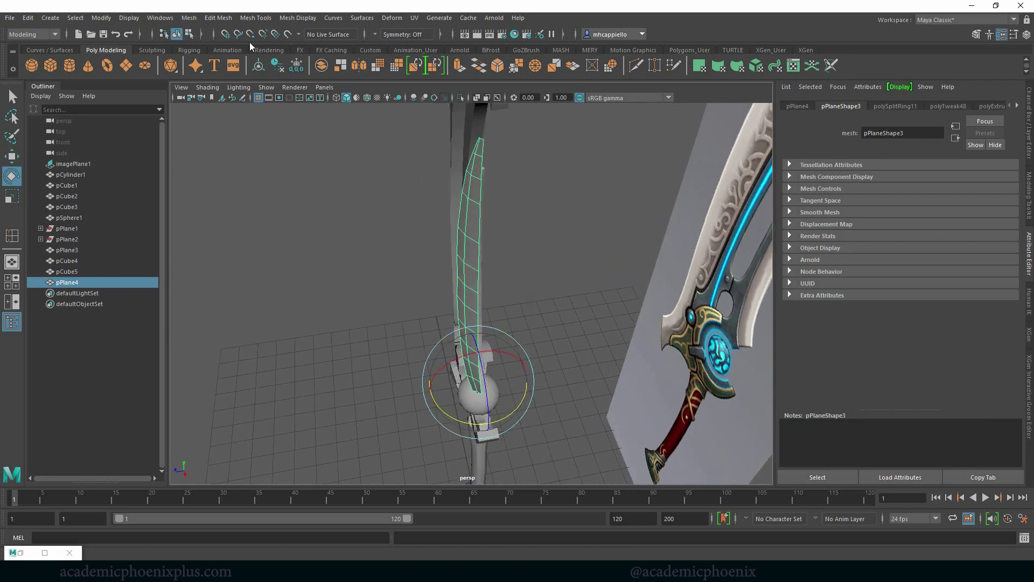
click(295, 68)
click(276, 70)
Snap the blade strip's pivot to a vertex on its outer cutting edge
scroll(624, 302, up, 3)
key(w)
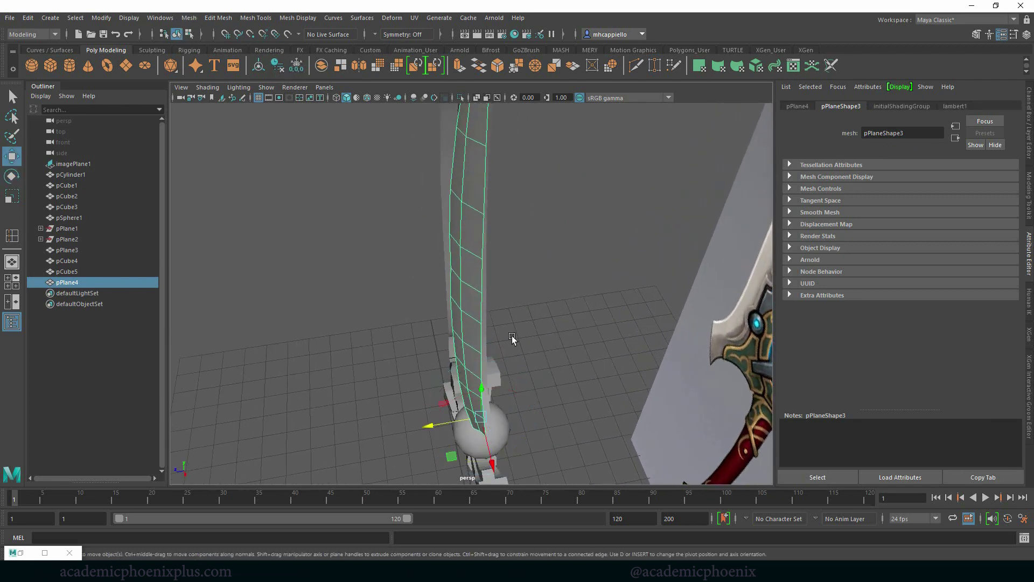
key(d)
key(v)
click(484, 319)
key(d)
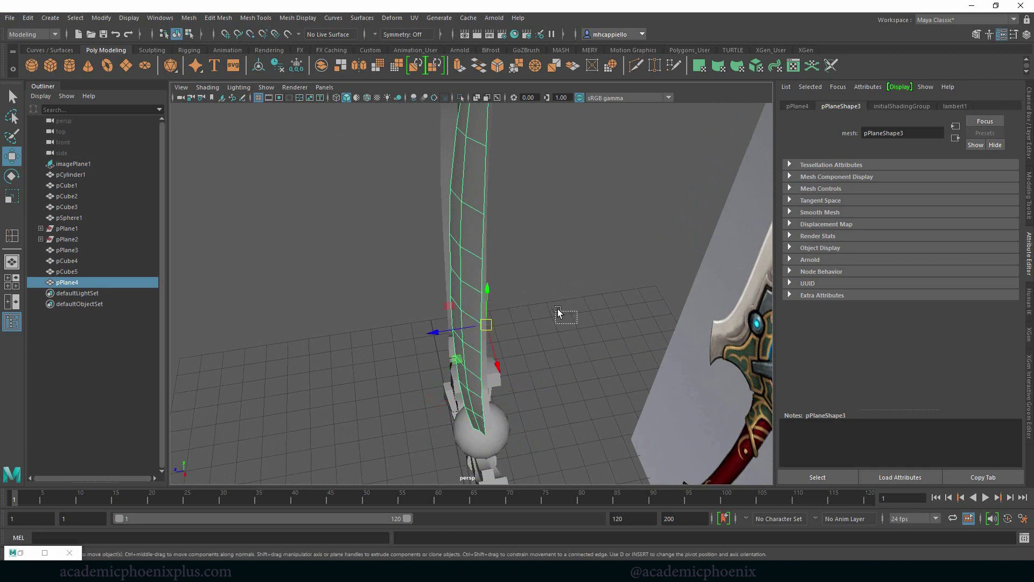
drag(557, 311, 555, 310)
alt+drag(606, 313, 568, 304)
click(474, 318)
key(d)
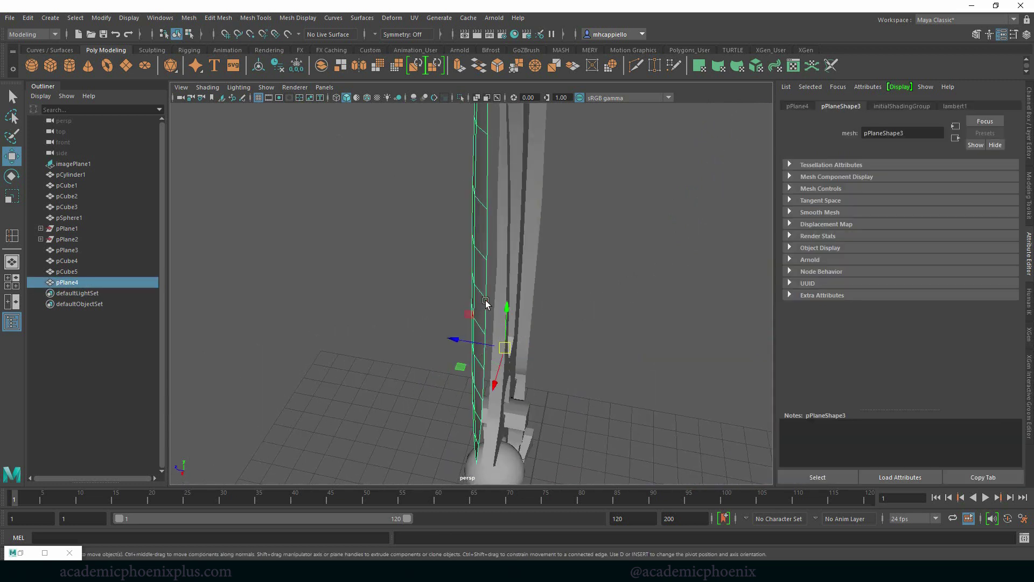
key(d)
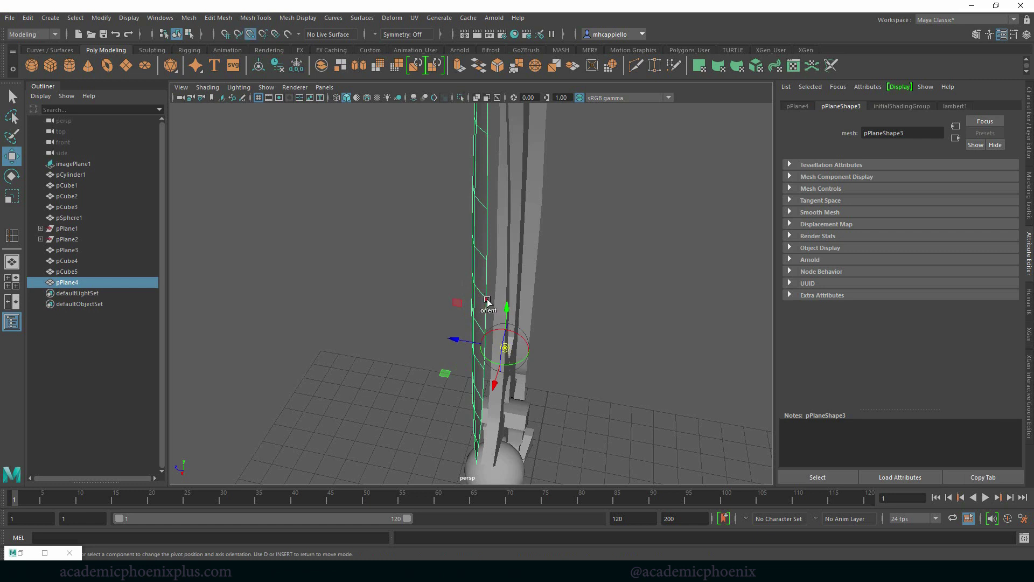
click(483, 300)
Mirror the blade strip across its object Z axis, merging border vertices with a merge threshold of 0.02
alt+drag(545, 330, 564, 330)
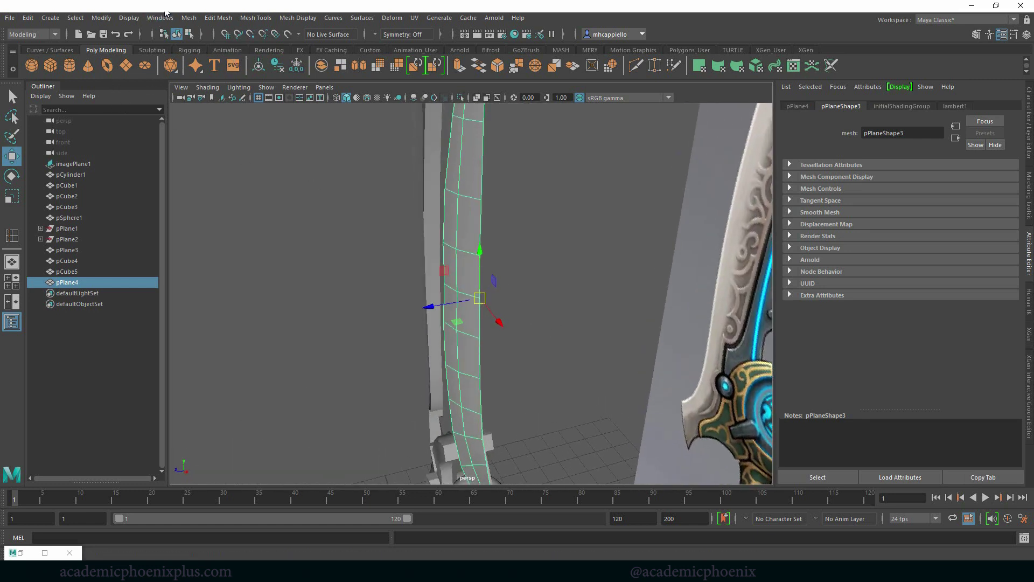
click(161, 17)
mouse_move(193, 20)
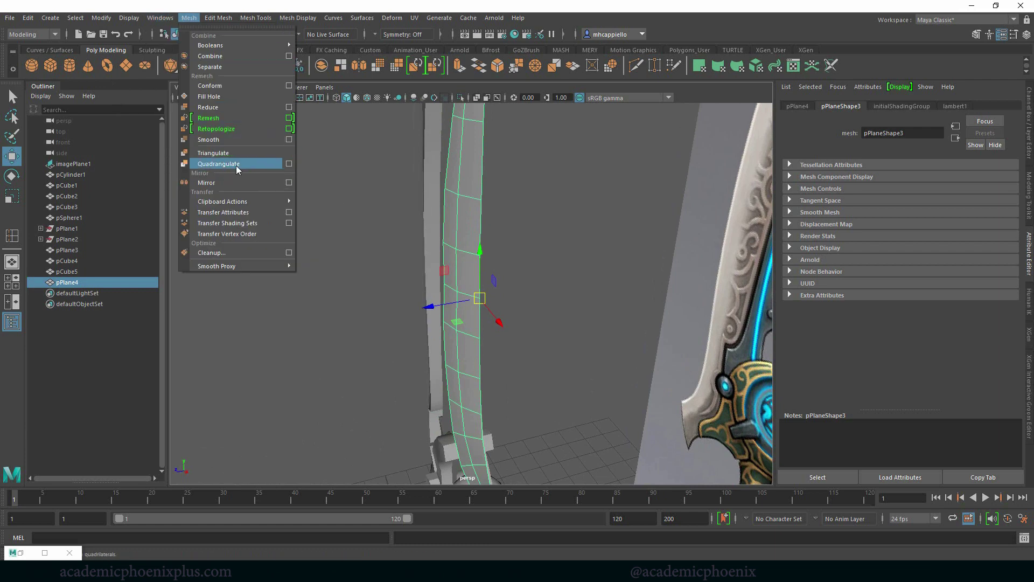
click(260, 182)
alt+drag(551, 266, 620, 264)
click(661, 191)
click(680, 217)
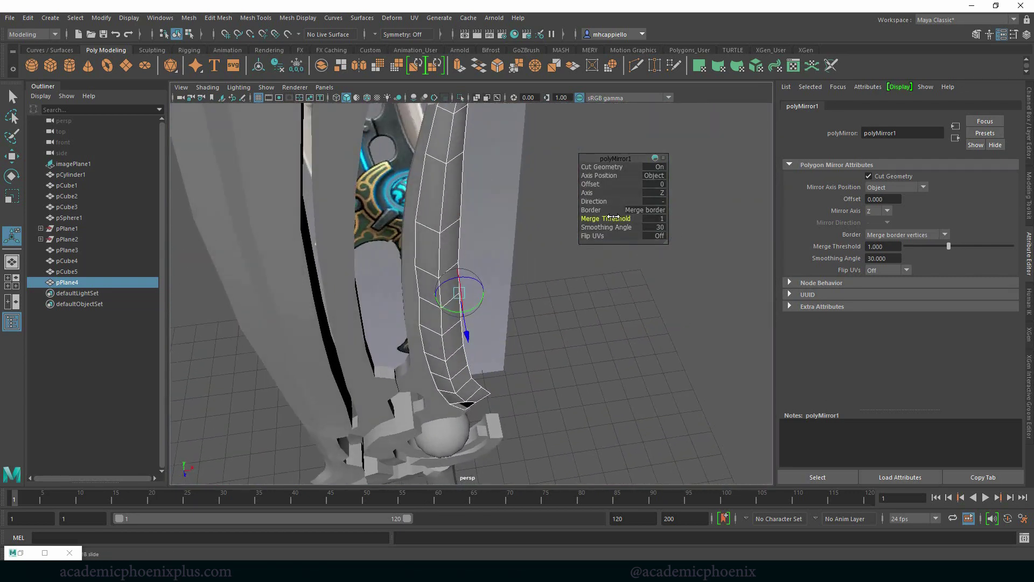
drag(613, 217, 603, 217)
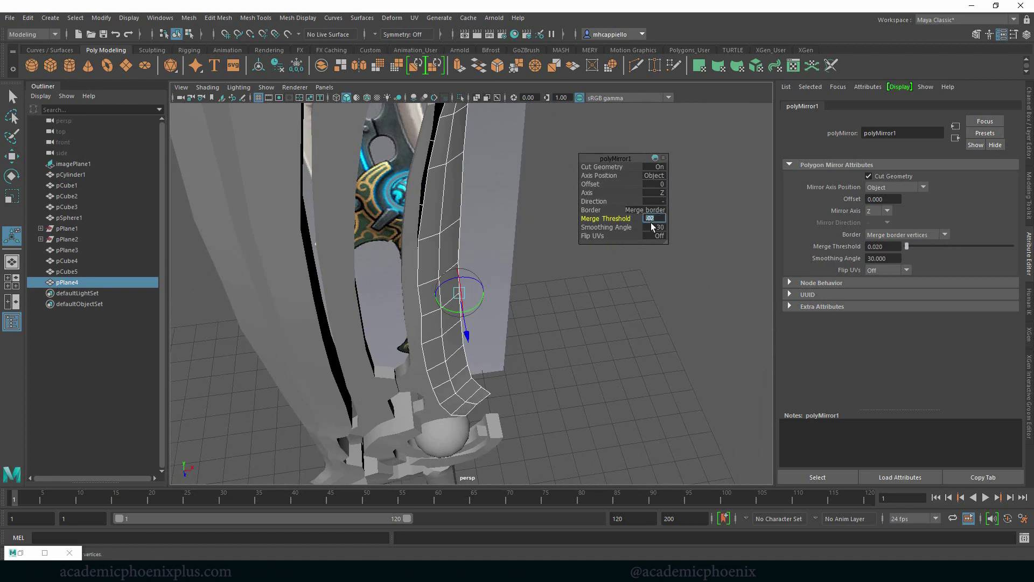
Try moving a single vertex on the mirrored blade strip, then undo the move
alt+drag(547, 225, 372, 208)
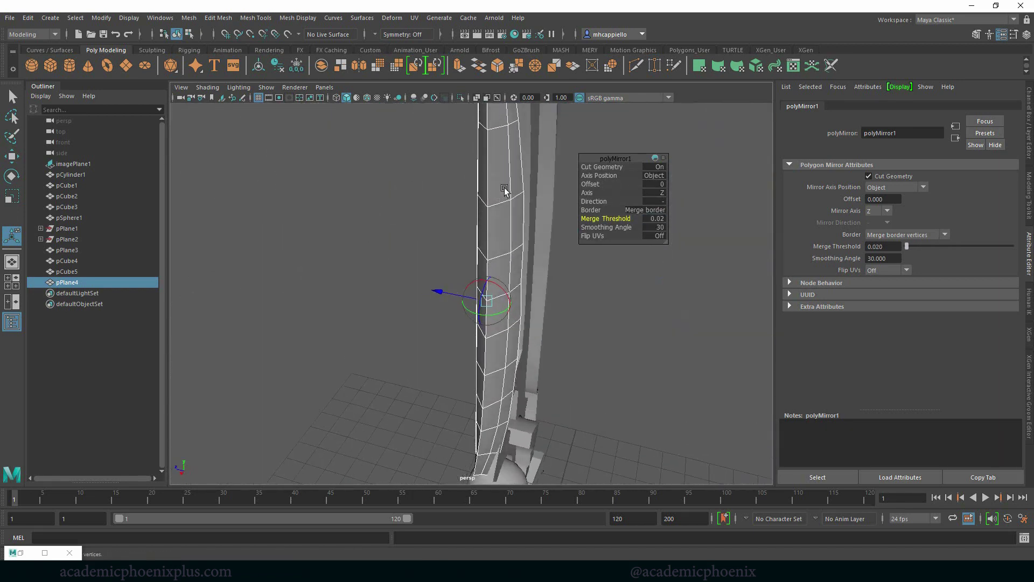
right_drag(511, 185, 460, 185)
click(489, 209)
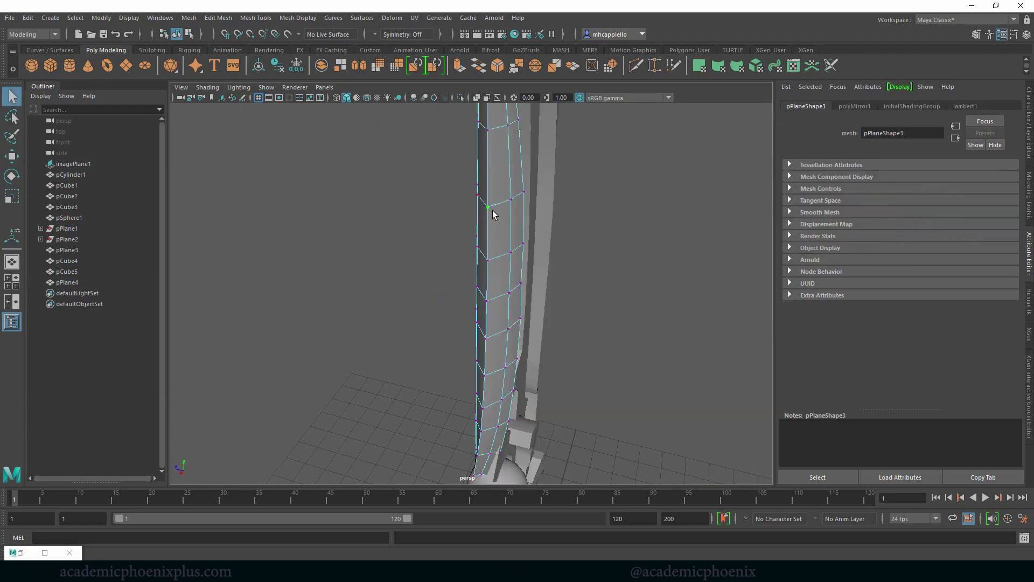
key(w)
mouse_move(467, 204)
mouse_down()
mouse_move(386, 270)
mouse_move(547, 270)
mouse_move(560, 219)
mouse_move(499, 233)
mouse_move(506, 259)
mouse_move(484, 305)
mouse_move(463, 235)
mouse_move(517, 219)
mouse_move(457, 221)
mouse_up()
right_drag(458, 218, 458, 192)
click(450, 198)
key(ctrl+z)
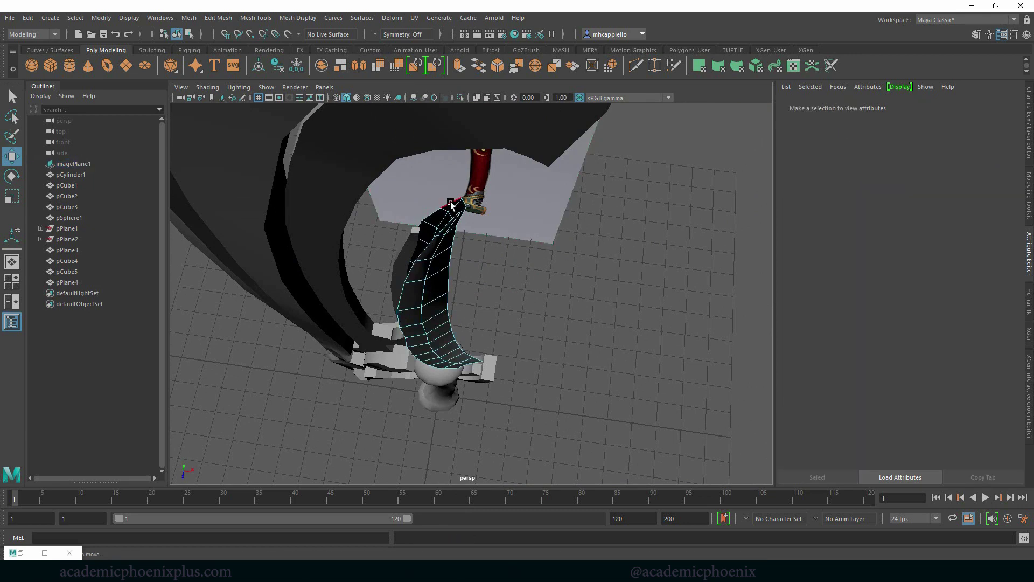
Scale the blade strip's open border edges closer together in depth to narrow the gap between its two sides
click(452, 204)
key(f)
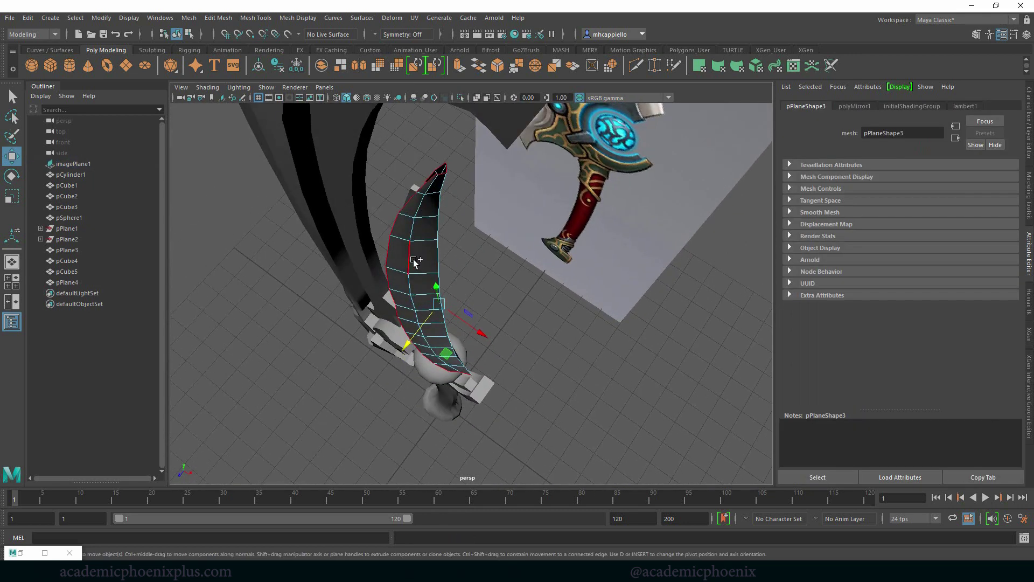
key(r)
drag(408, 343, 428, 281)
double_click(425, 302)
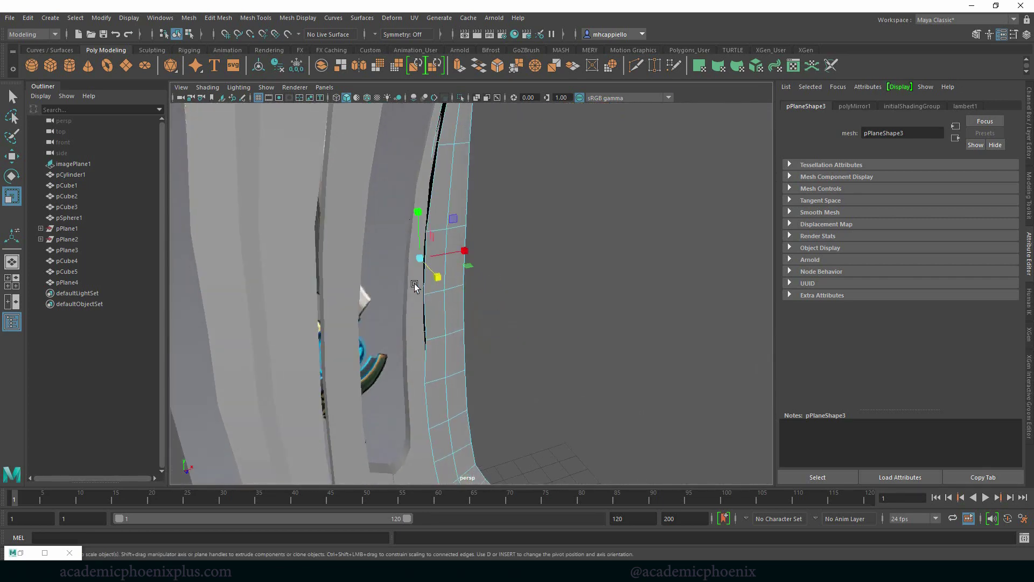
Select the two frame pieces beside the blade, pCube4 and pCube5, as whole objects
right_drag(333, 265, 388, 249)
click(352, 263)
alt+drag(390, 288, 422, 300)
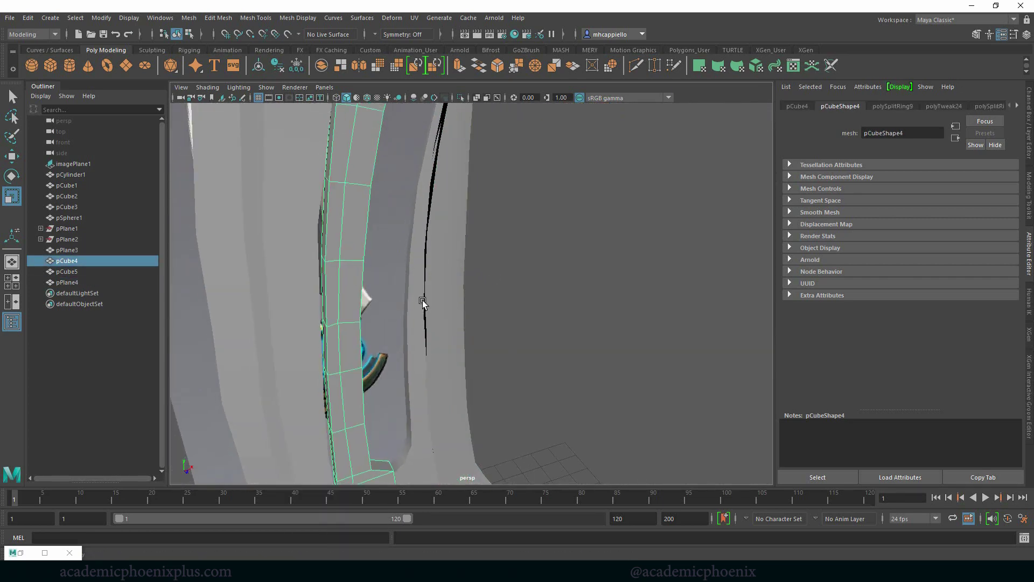
alt+right_drag(422, 299, 351, 231)
alt+middle_drag(350, 231, 348, 165)
click(456, 324)
shift+click(428, 350)
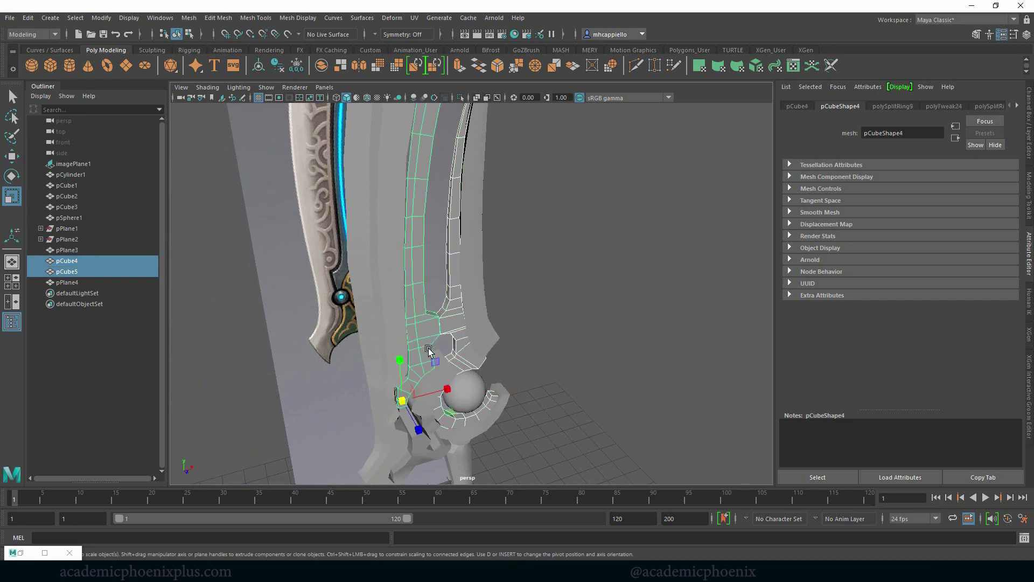
Bridge the two open border edge rows along the small blade's inner side, leaving the lower end's edges out of the selection
alt+drag(426, 428, 496, 266)
click(490, 308)
right_drag(496, 265, 489, 237)
alt+drag(489, 237, 491, 277)
double_click(507, 225)
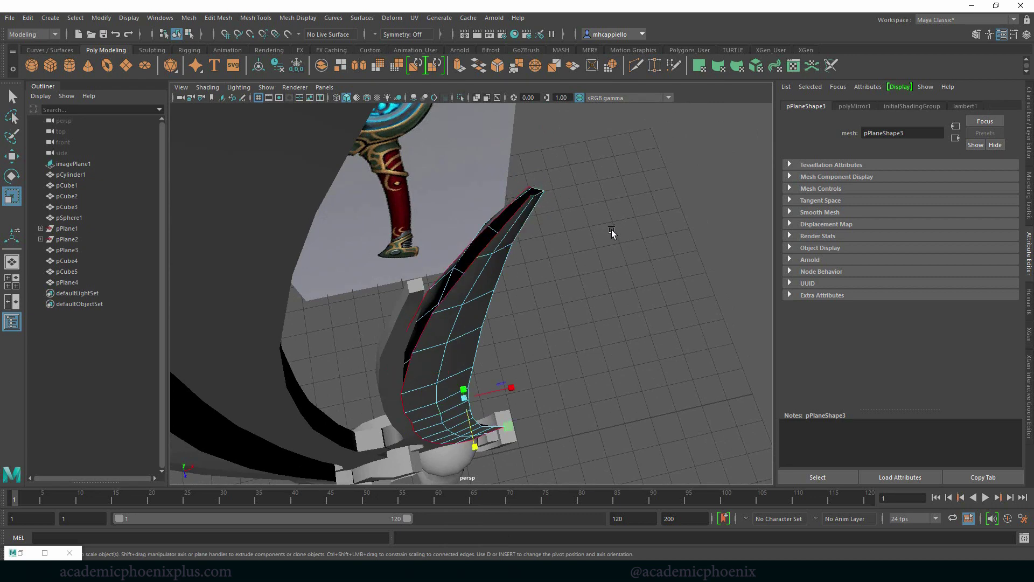
alt+drag(612, 231, 466, 218)
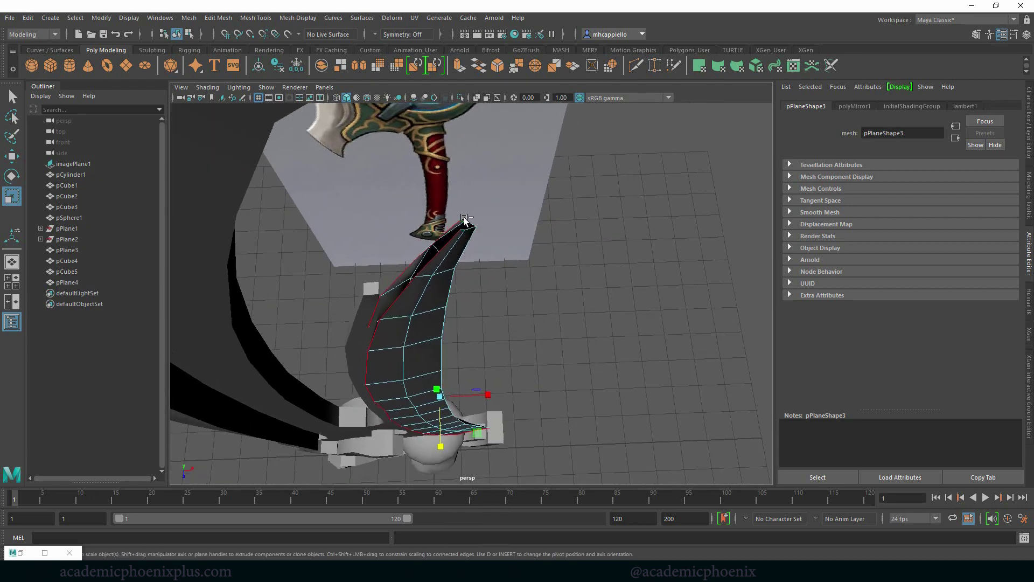
alt+drag(520, 344, 499, 266)
alt+middle_drag(474, 302, 451, 156)
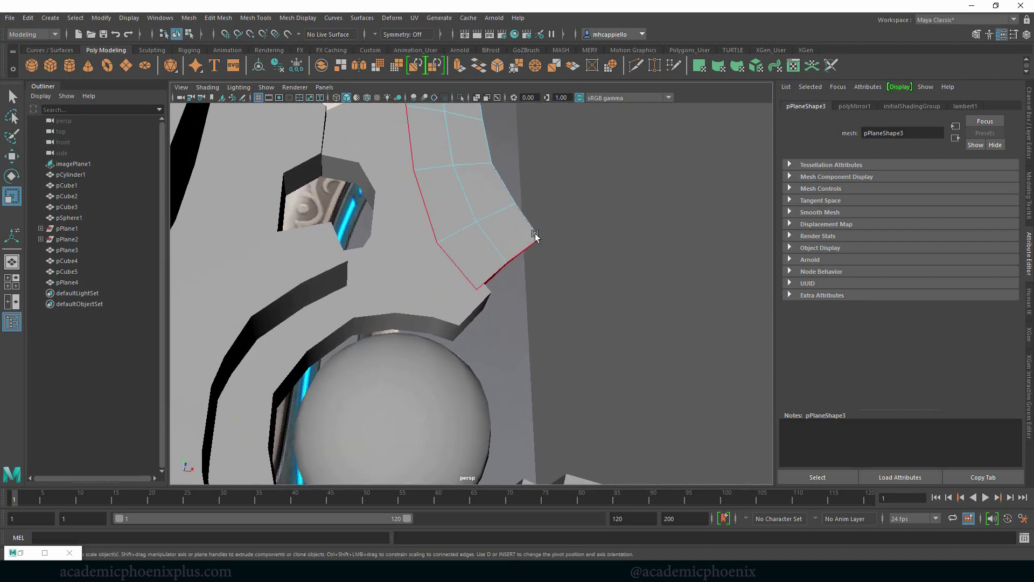
alt+drag(554, 263, 531, 241)
ctrl+drag(509, 280, 433, 197)
alt+drag(490, 238, 541, 270)
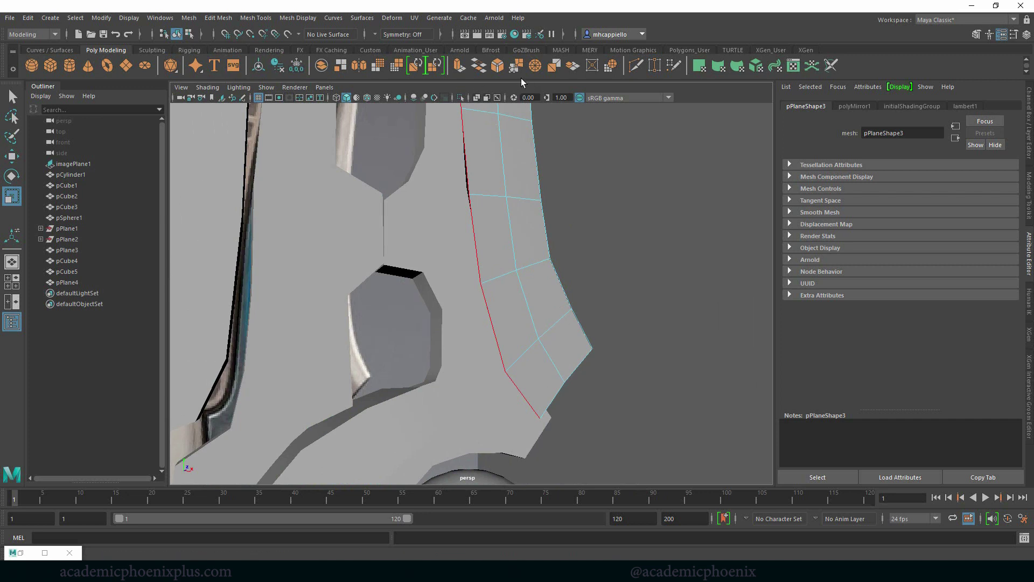
click(480, 71)
Fill the open hole at the small blade's tip with a face
alt+drag(504, 162, 372, 248)
click(377, 255)
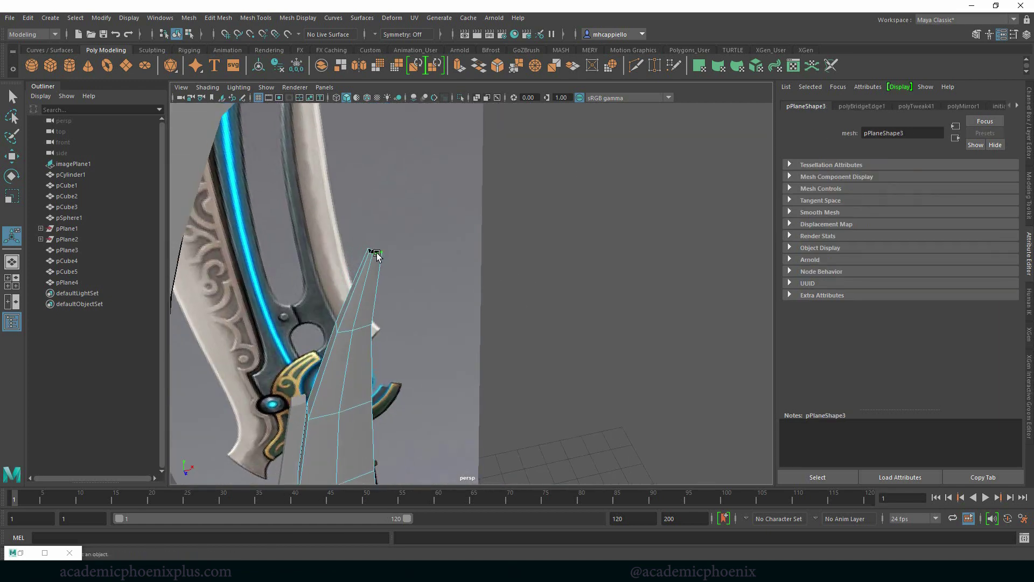
alt+drag(427, 267, 478, 272)
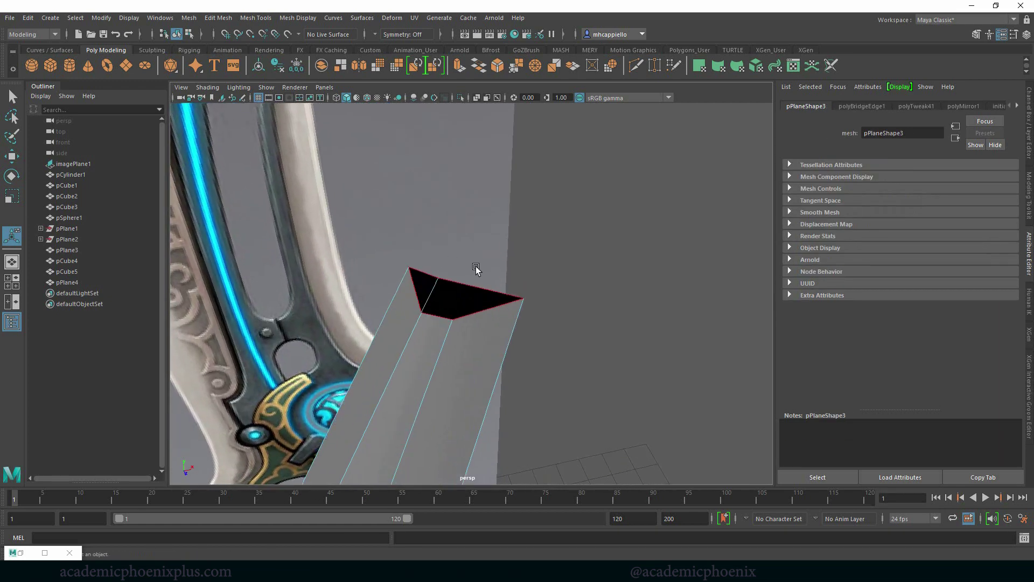
click(479, 67)
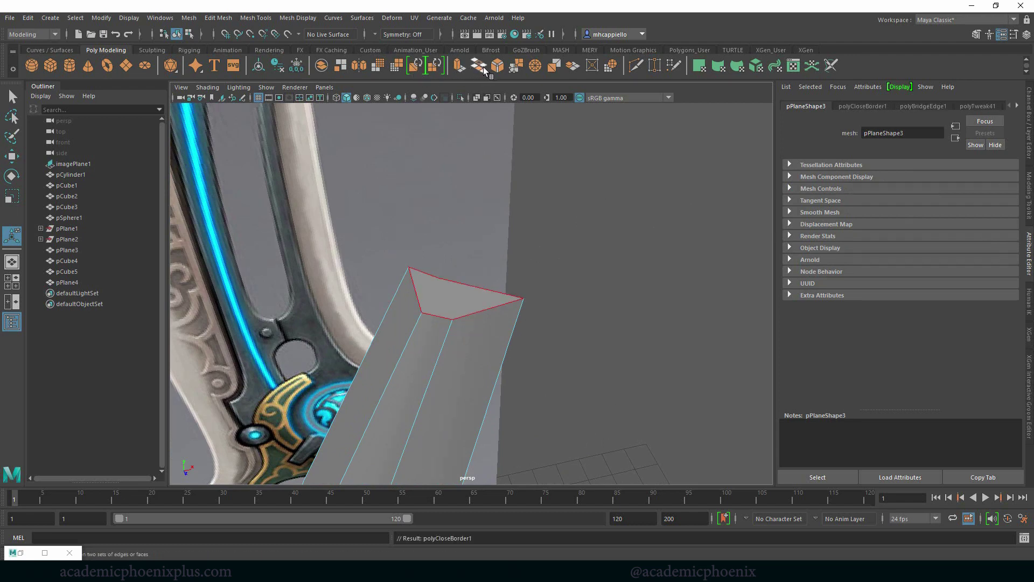
Select the open border at the small blade's lower end and fill that hole as well
alt+drag(493, 177, 473, 263)
alt+right_drag(474, 263, 399, 101)
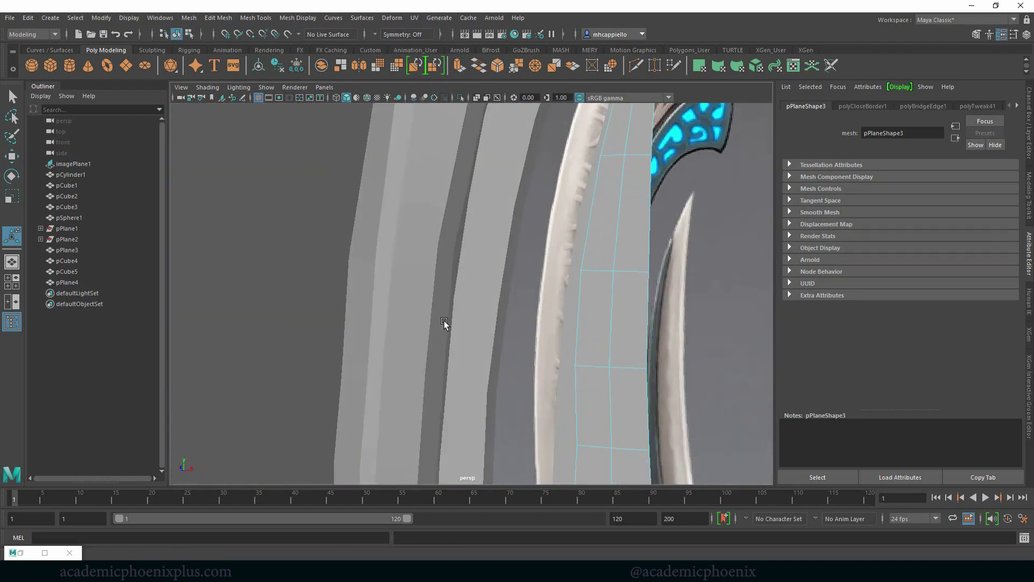
alt+middle_drag(487, 374, 348, 148)
alt+middle_drag(532, 335, 502, 309)
alt+right_drag(503, 308, 383, 268)
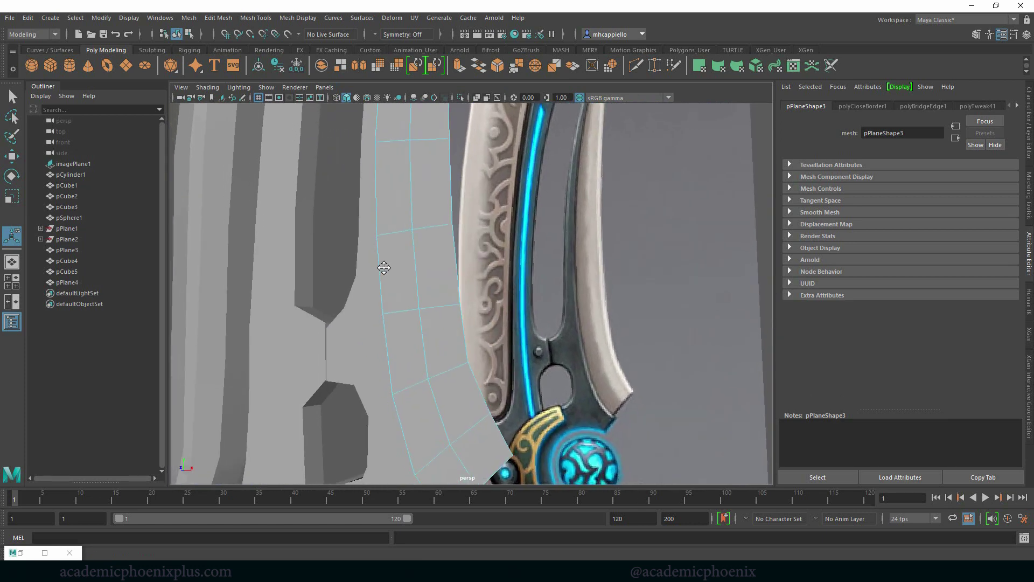
alt+middle_drag(382, 268, 346, 208)
alt+drag(485, 243, 429, 244)
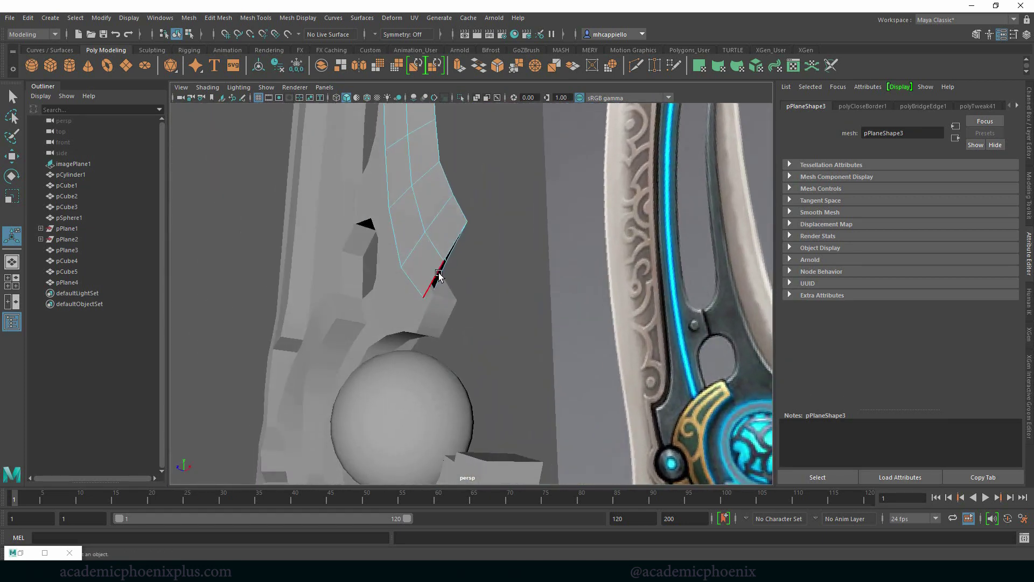
key(g)
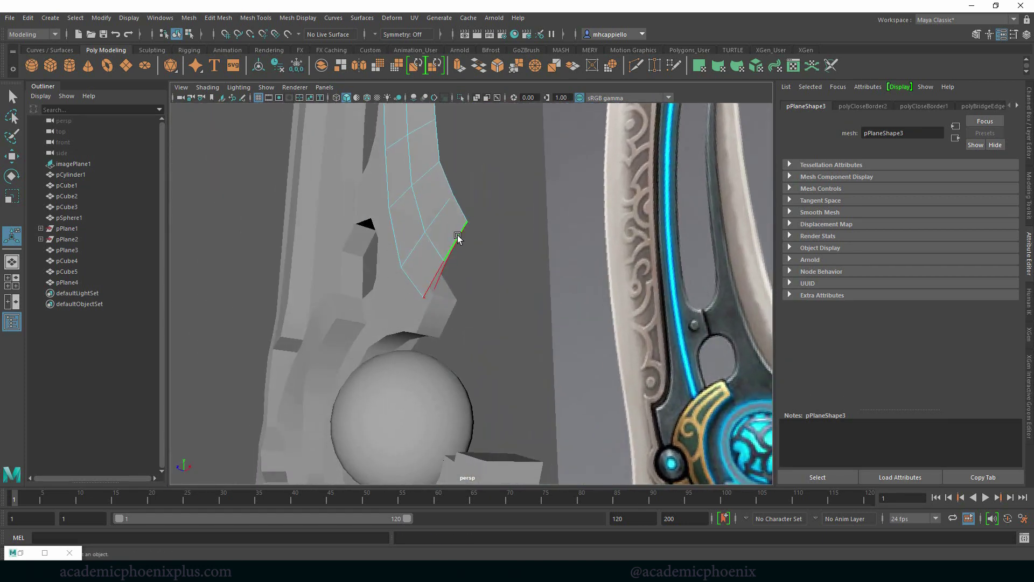
Select the small blade as a whole object and snap its pivot to a vertex near its lower end
alt+drag(458, 238, 400, 259)
alt+middle_drag(660, 231, 650, 298)
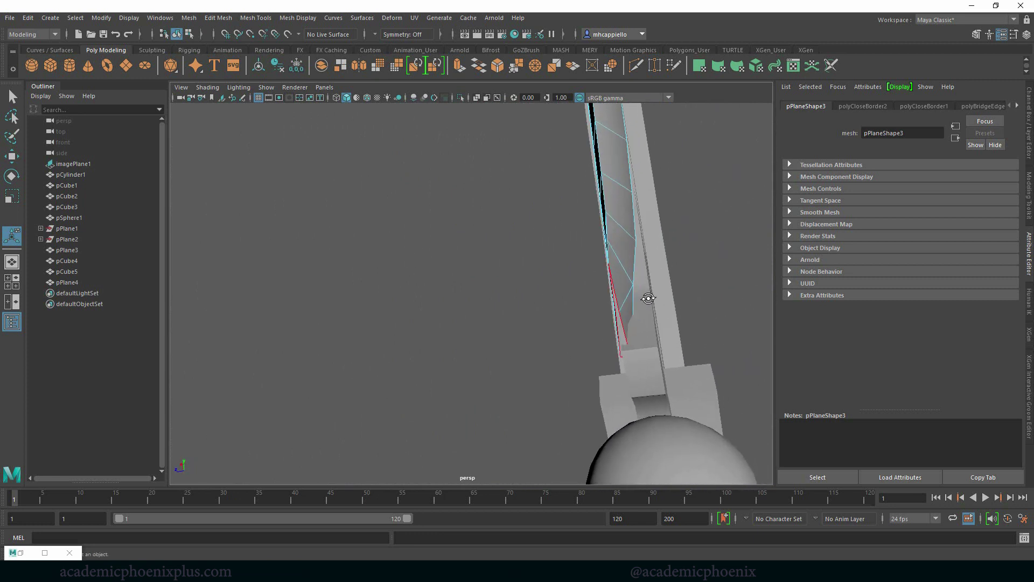
alt+drag(649, 297, 612, 247)
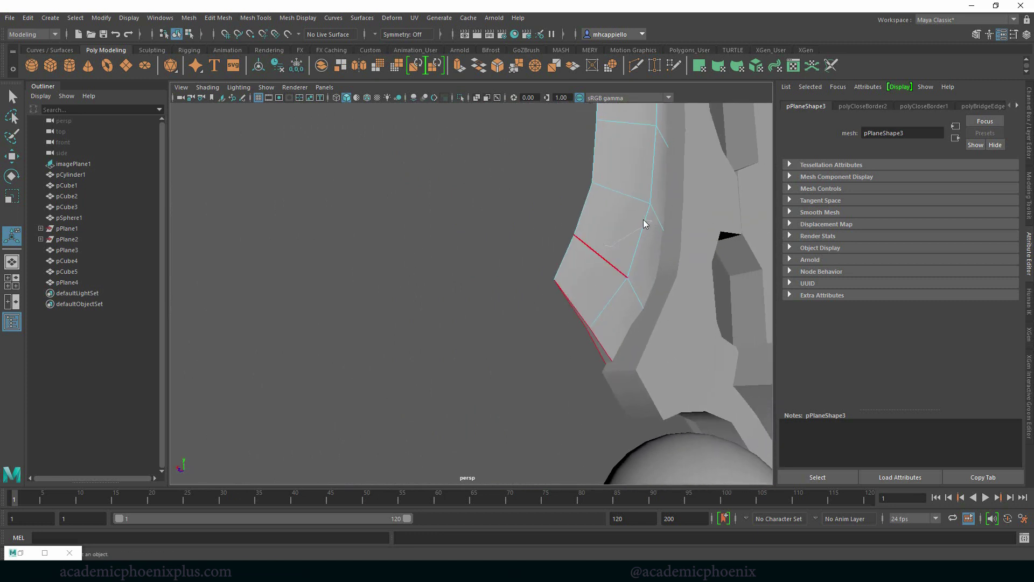
right_drag(644, 221, 650, 228)
key(w)
key(d)
key(v)
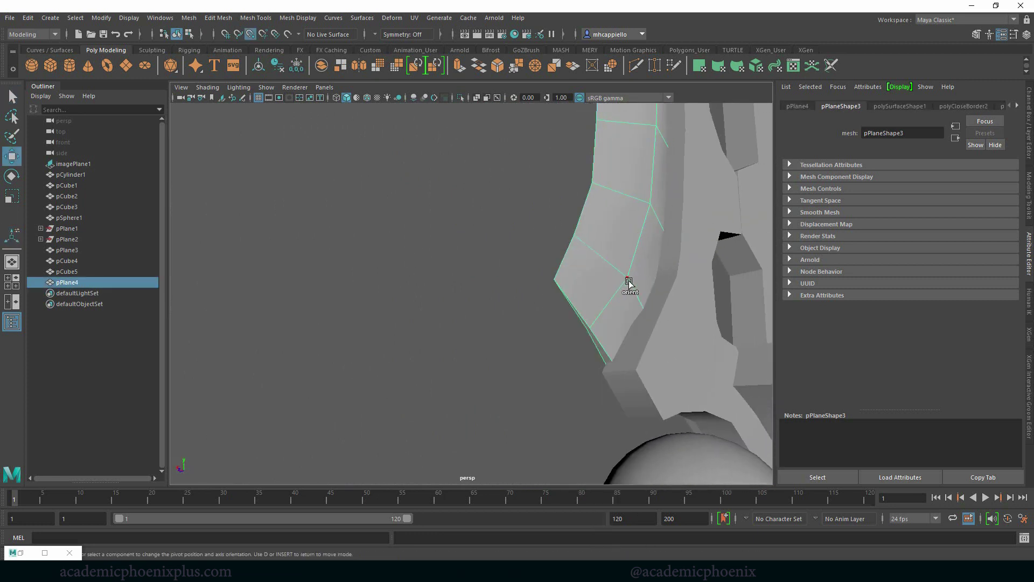
click(628, 281)
Move the small blade along Z to bring it in line with the neighbouring frame pieces
alt+drag(580, 292, 619, 297)
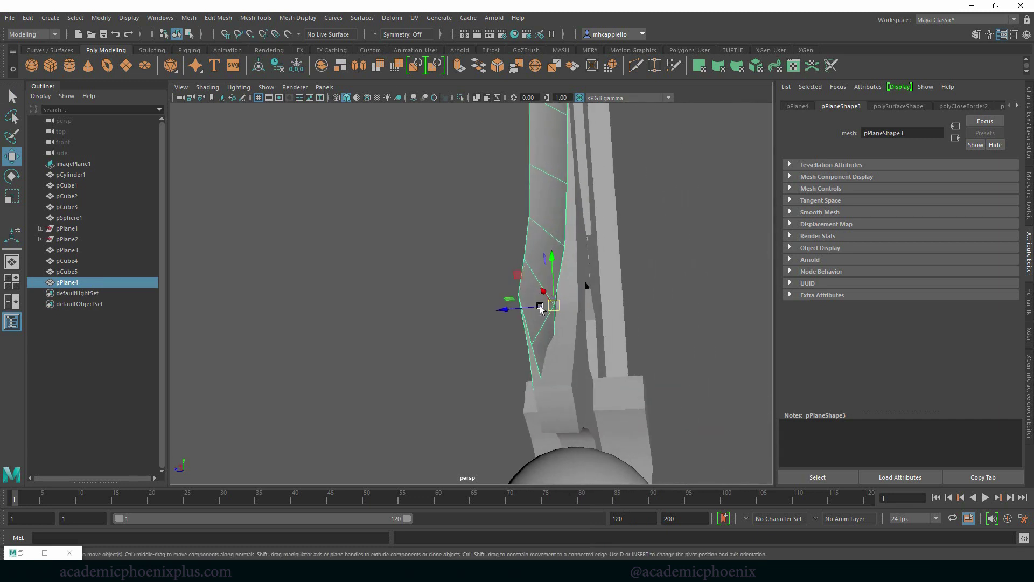
drag(540, 308, 626, 294)
alt+middle_drag(404, 183, 406, 462)
alt+drag(525, 272, 473, 286)
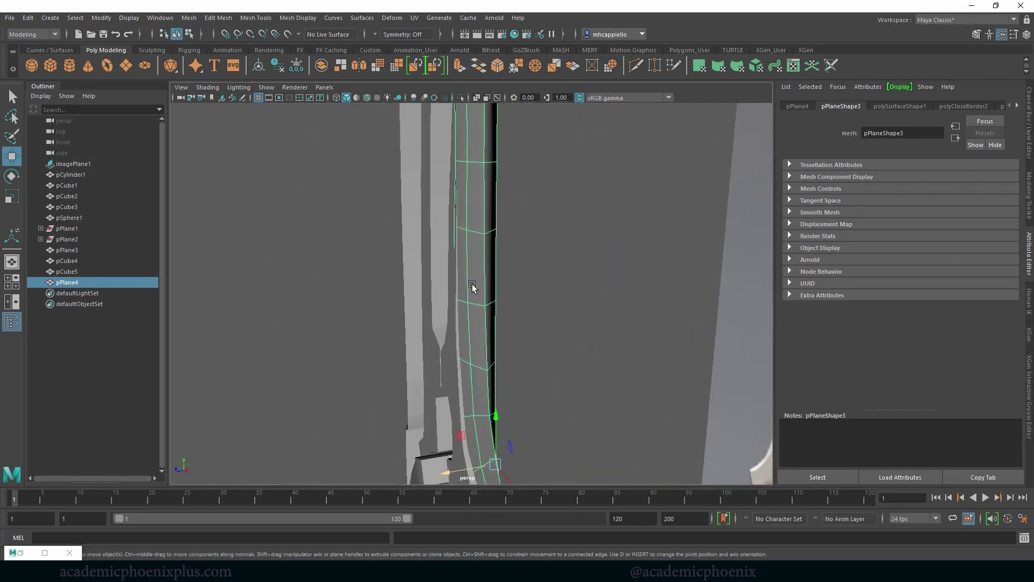
Try scaling the small blade in depth, then undo the scale
key(r)
drag(451, 471, 461, 468)
key(ctrl+z)
Delete the small blade's construction history and freeze its transformations
alt+middle_drag(487, 386, 506, 338)
click(278, 65)
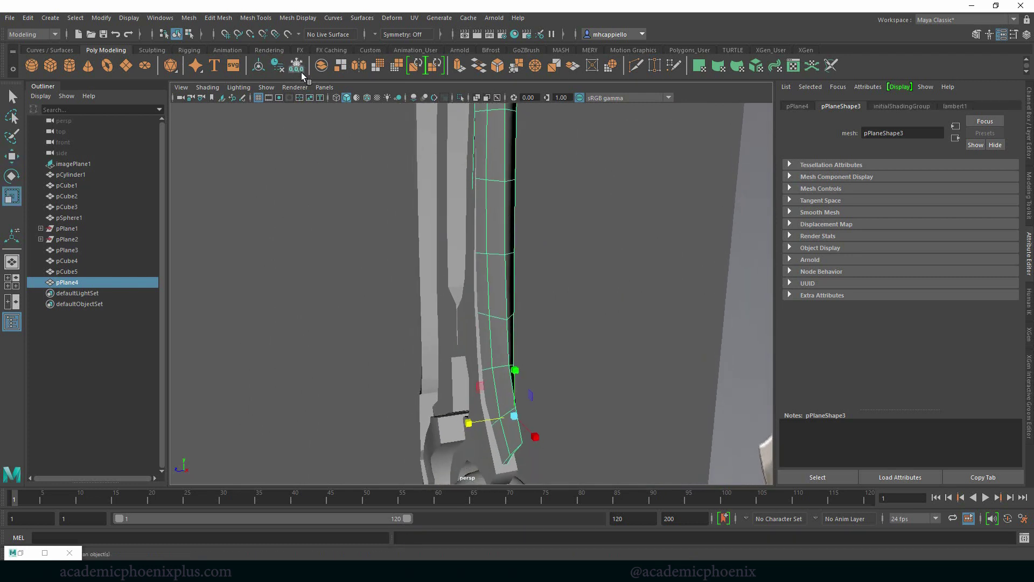
click(296, 67)
Scale the small blade thinner in depth and shift it slightly along Z to sit centred on the frame
drag(470, 421, 485, 411)
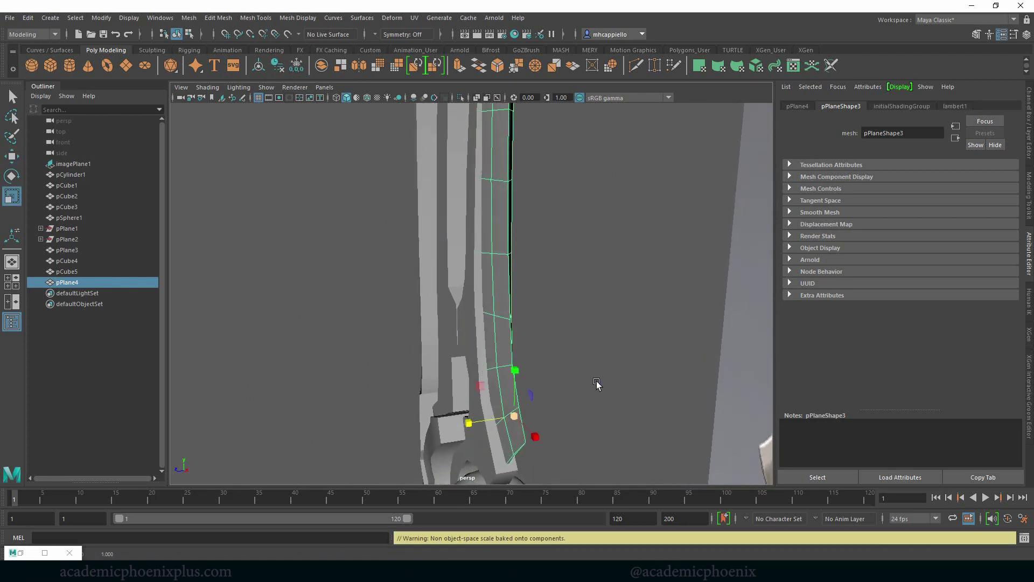
alt+drag(589, 342, 566, 346)
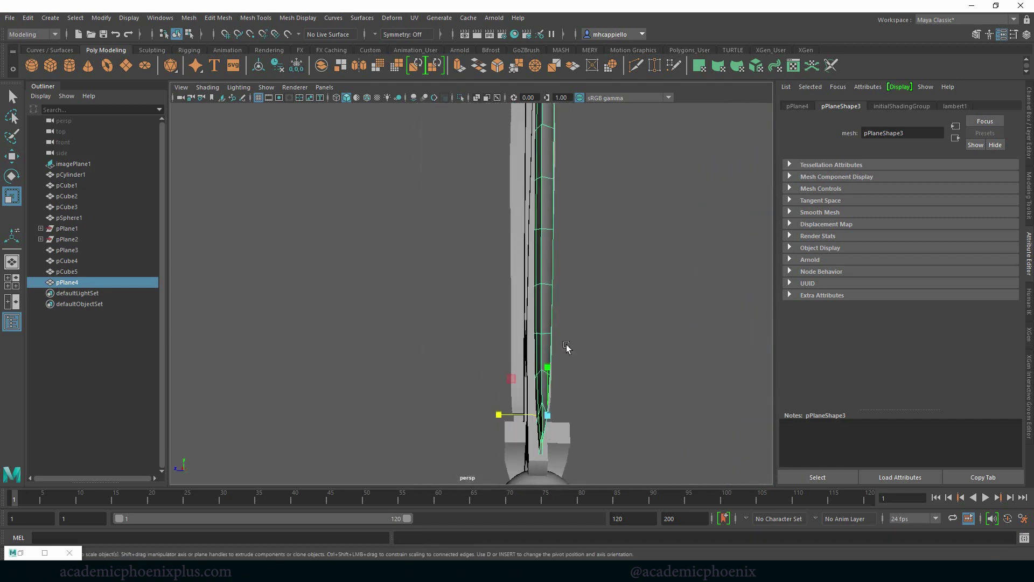
key(w)
drag(504, 414, 498, 414)
Select the lengthwise edge loop on the small blade's face, move it along Z, and return to object selection
alt+middle_drag(578, 195, 476, 358)
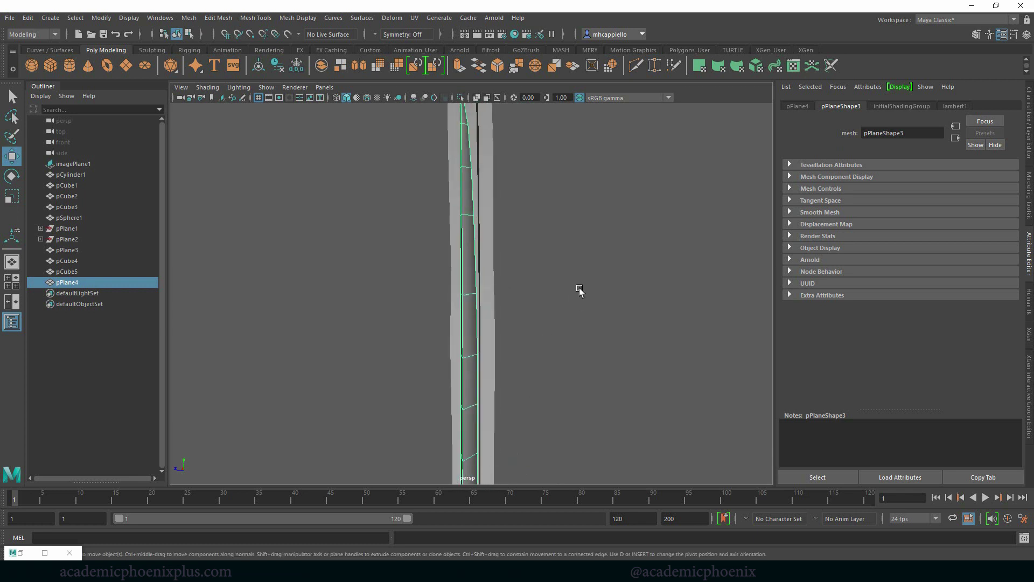
alt+drag(579, 291, 560, 228)
right_drag(560, 228, 494, 223)
double_click(574, 235)
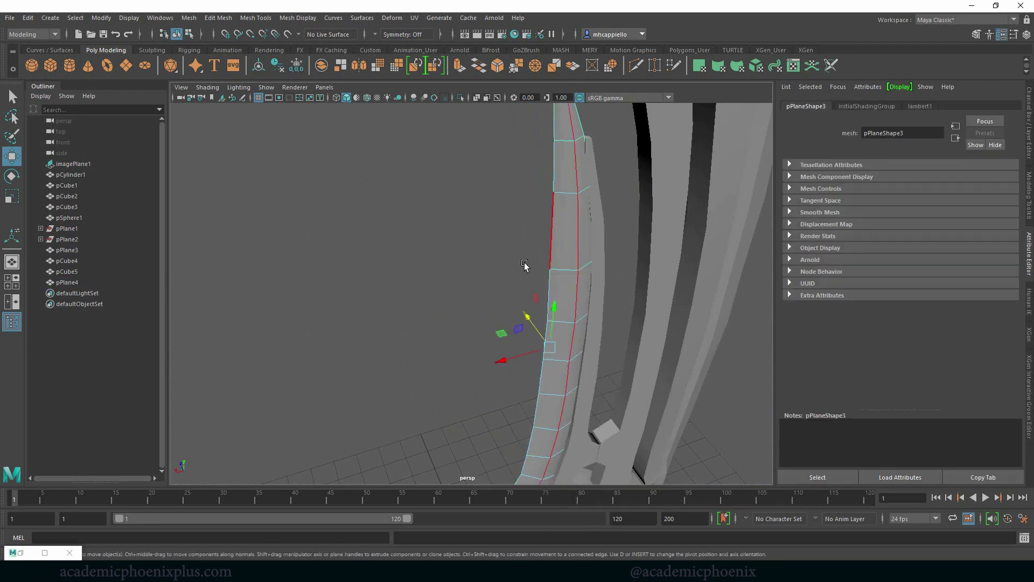
alt+drag(526, 266, 419, 327)
middle_drag(446, 261, 436, 269)
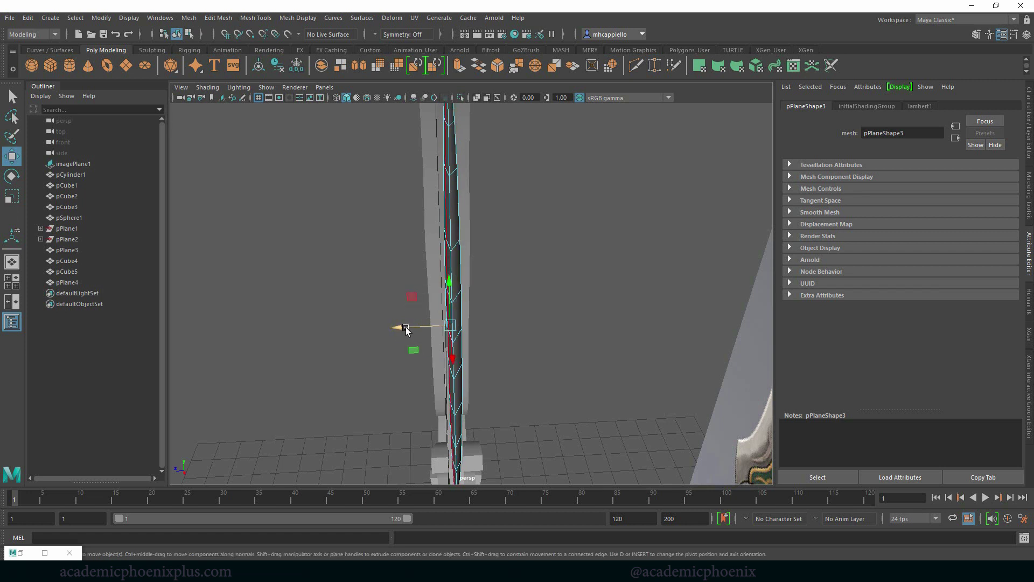
right_drag(457, 243, 502, 222)
Add an Arnold Physical Sky light to the scene
alt+drag(395, 300, 517, 275)
click(494, 18)
mouse_move(539, 73)
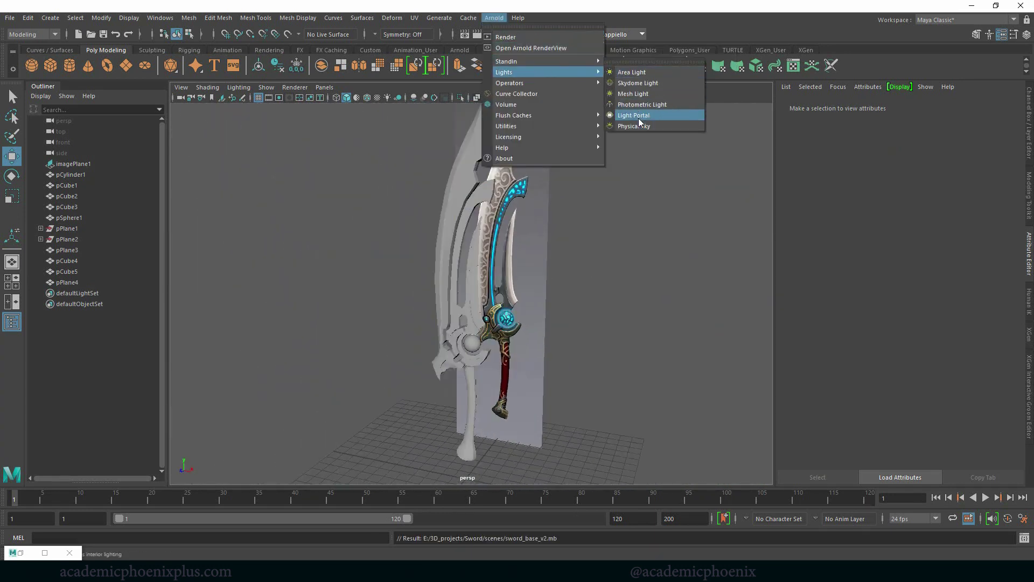
click(638, 123)
Open the Arnold RenderView, place it beside the model and examine the rendered sword from several angles
click(494, 17)
click(531, 48)
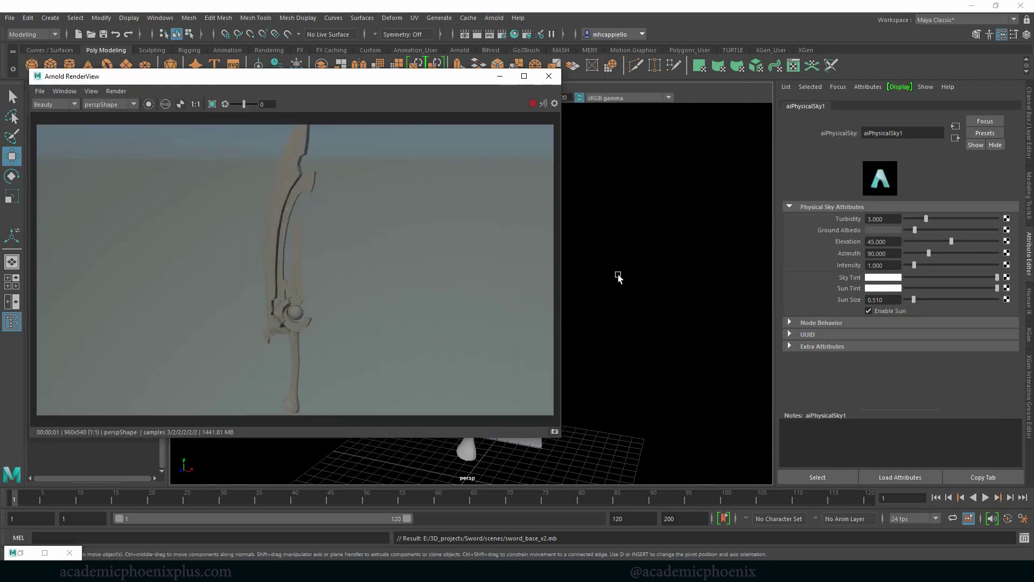
alt+drag(618, 277, 614, 256)
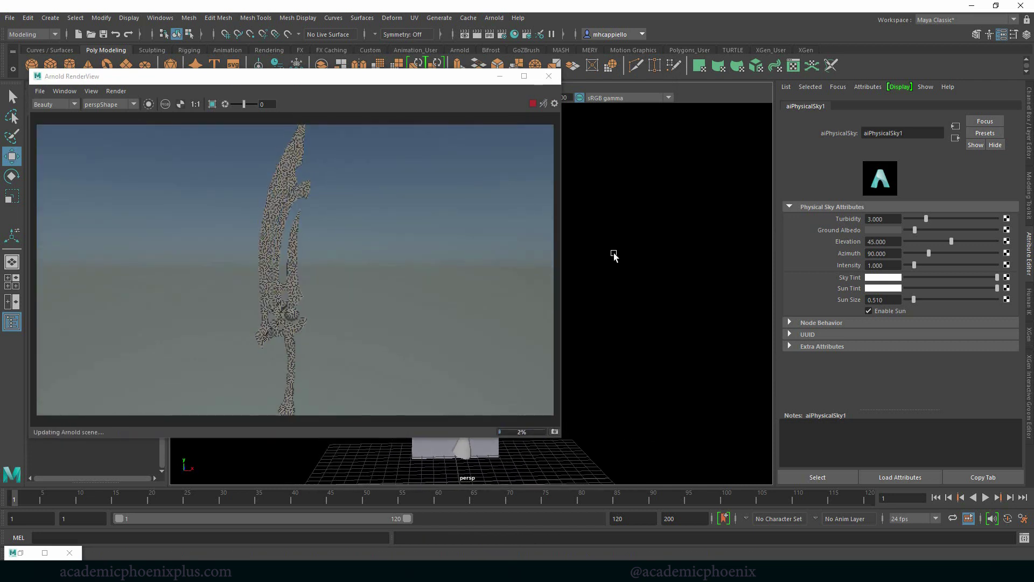
alt+drag(666, 290, 661, 289)
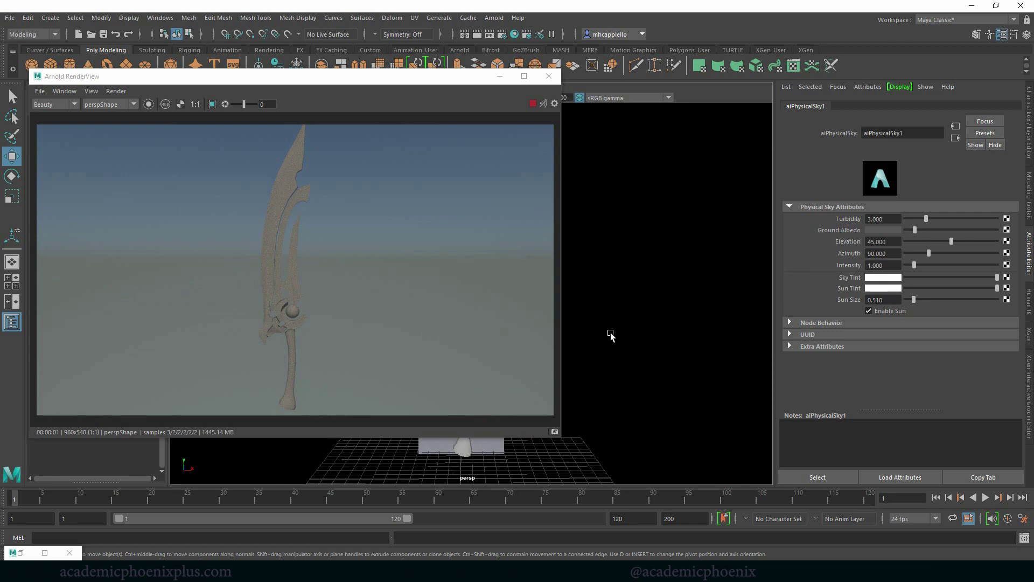
drag(445, 81, 311, 110)
alt+drag(528, 253, 501, 318)
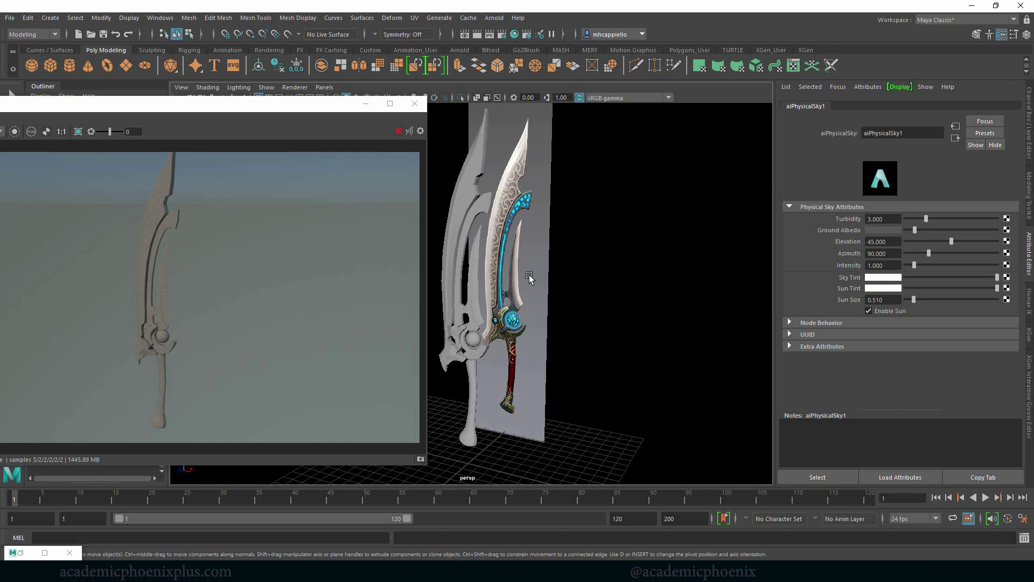
scroll(566, 237, up, 5)
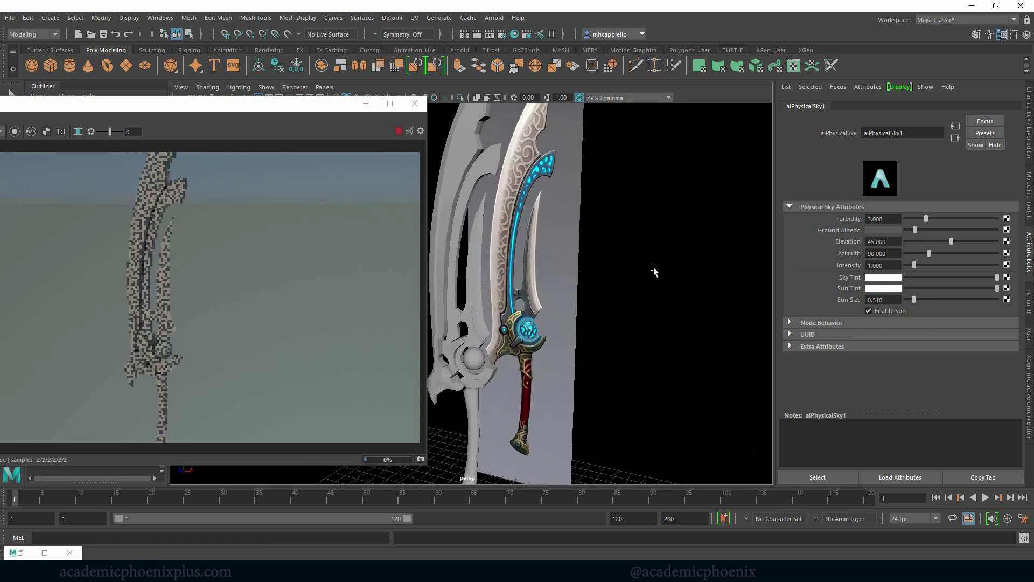